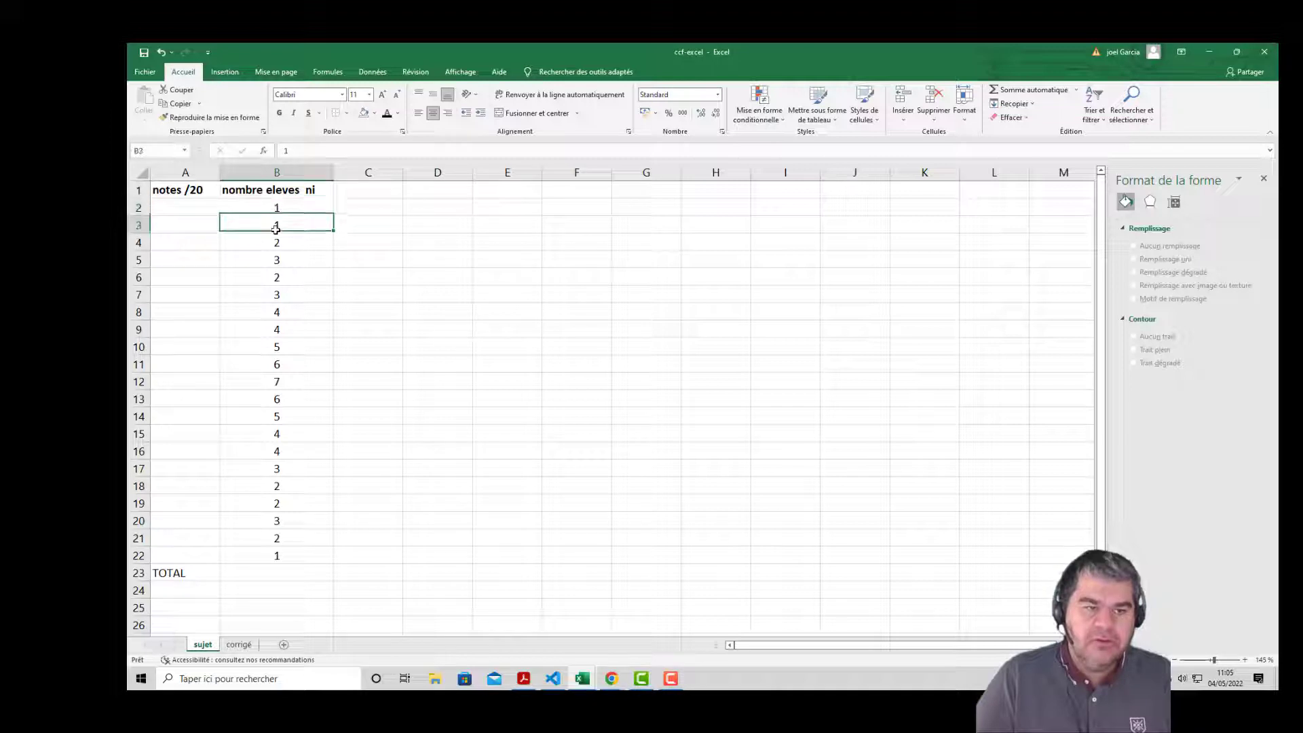
pyautogui.click(288, 558)
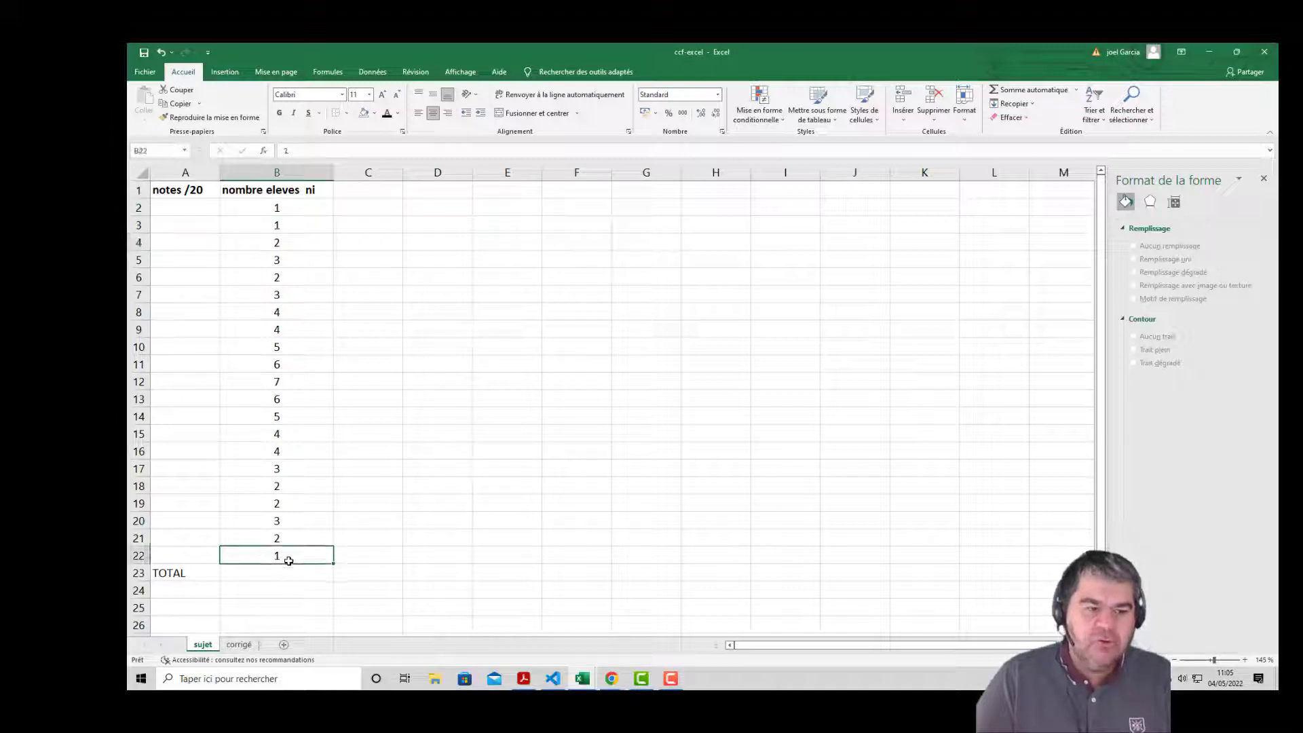
pyautogui.click(252, 211)
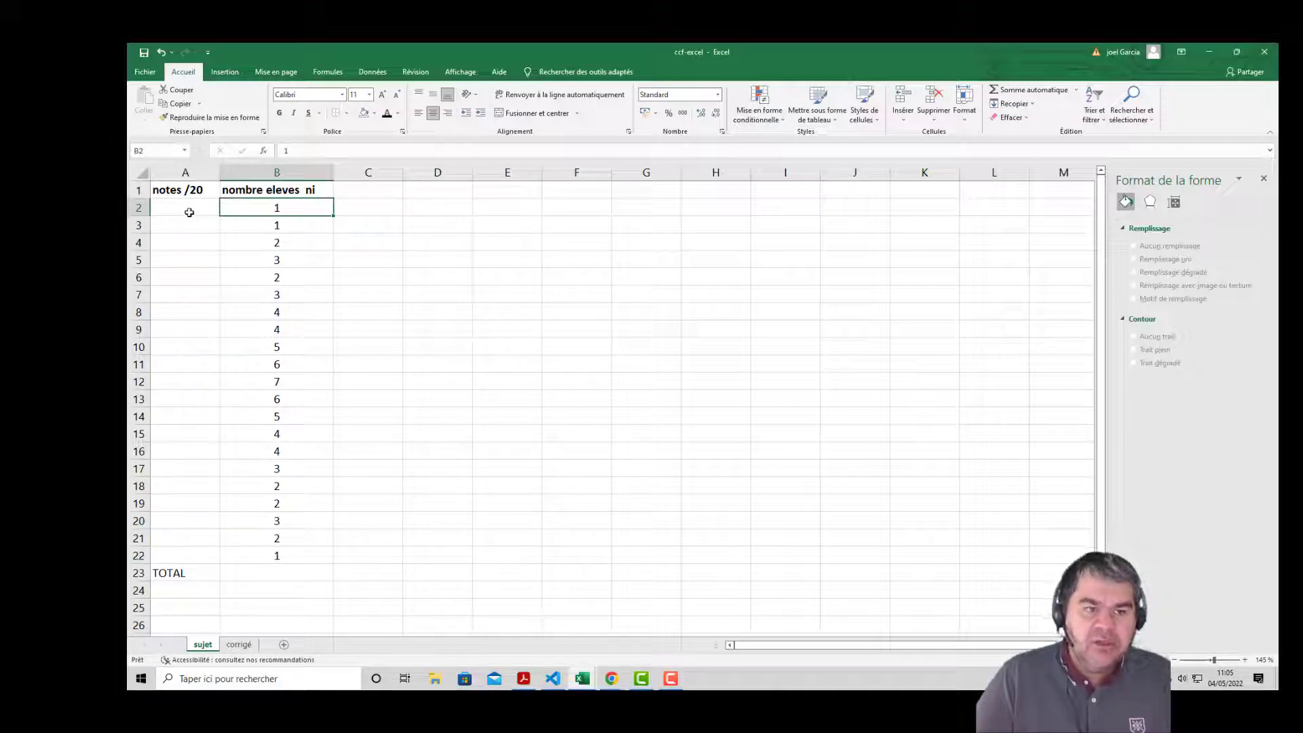
# Step: Start the grade series in column A with 0 in A2 and the formula =A2+1 in A3
pyautogui.click(189, 212)
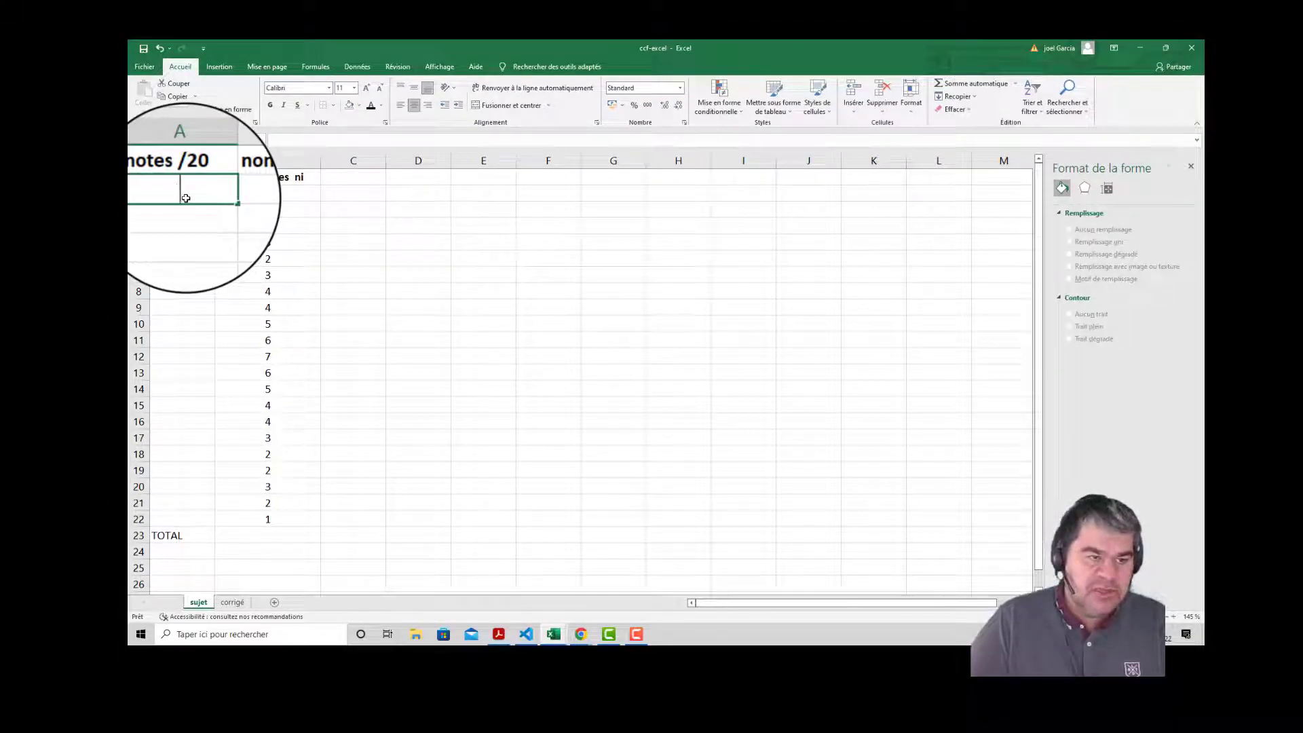
pyautogui.write('0')
pyautogui.press('Return')
pyautogui.write('=')
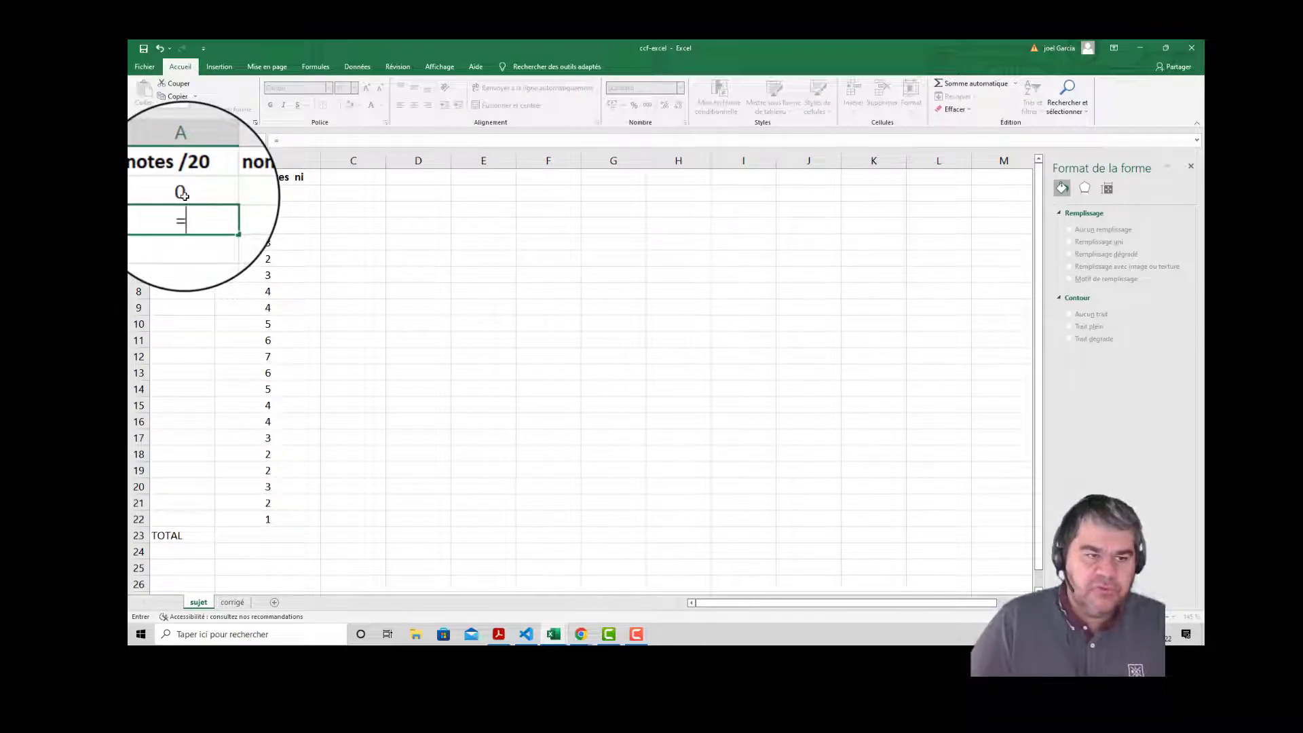
pyautogui.click(184, 196)
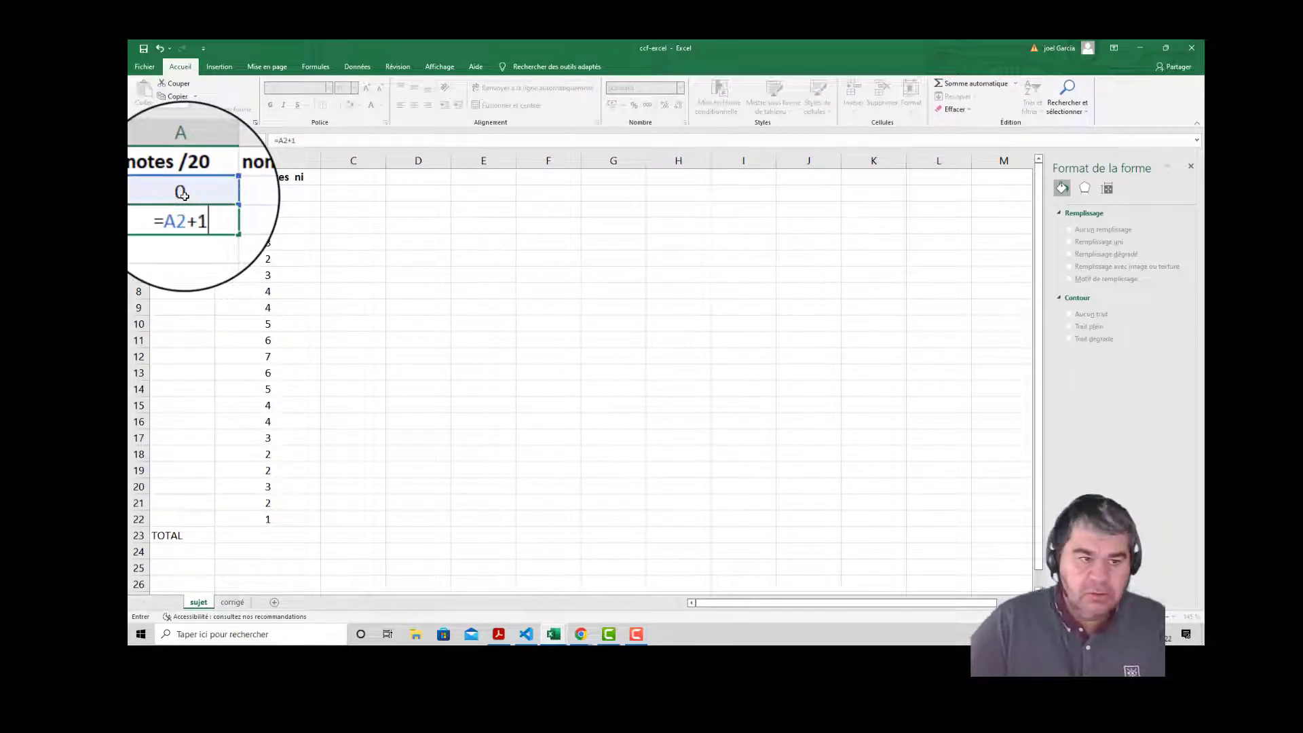
pyautogui.press('Return')
# Step: Fill the formula =A2+1 from A3 through A22 to complete the list of grades
pyautogui.click(195, 210)
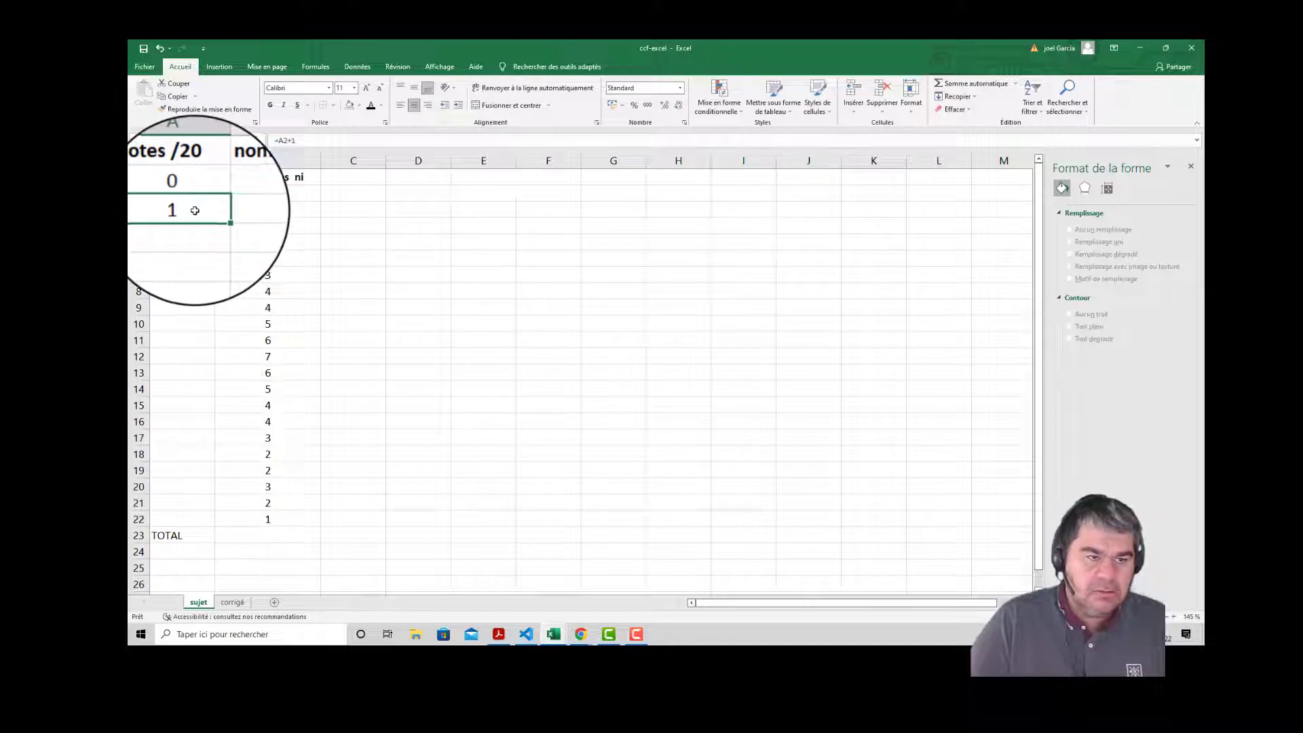
pyautogui.moveTo(195, 211); pyautogui.dragTo(180, 518)
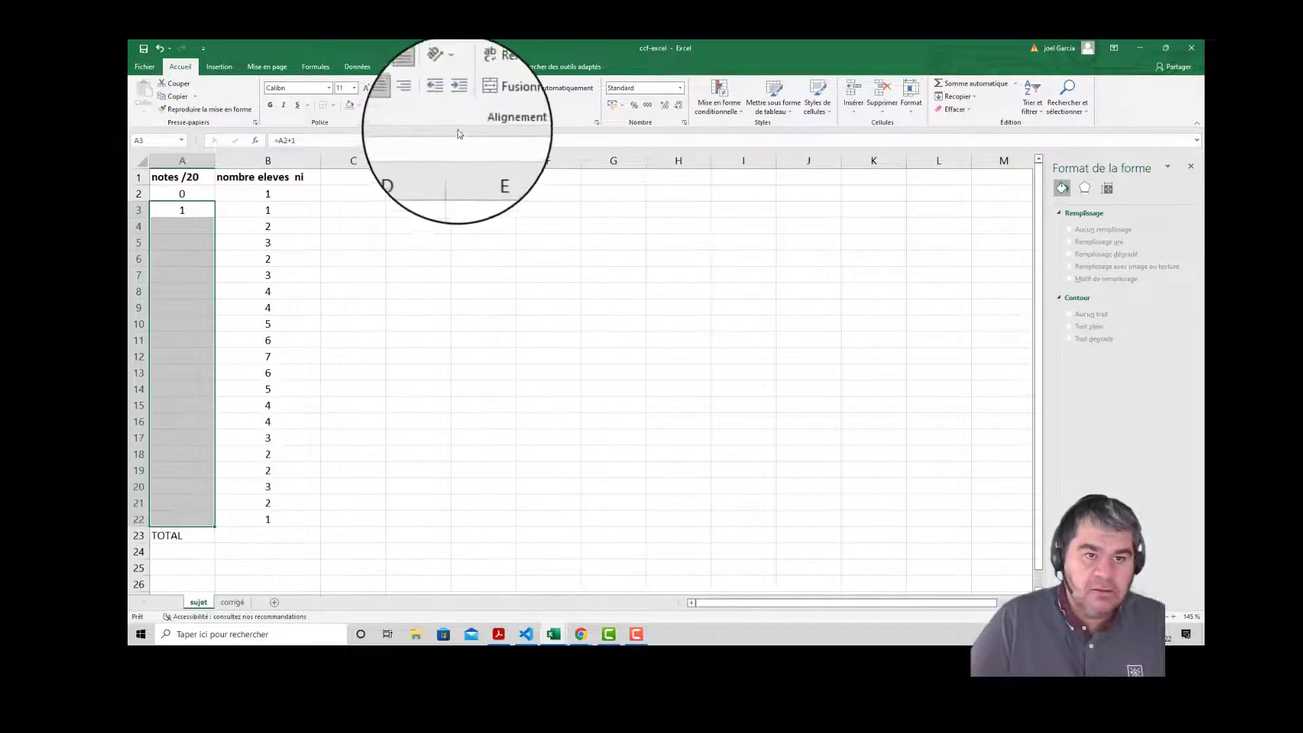
pyautogui.click(315, 142)
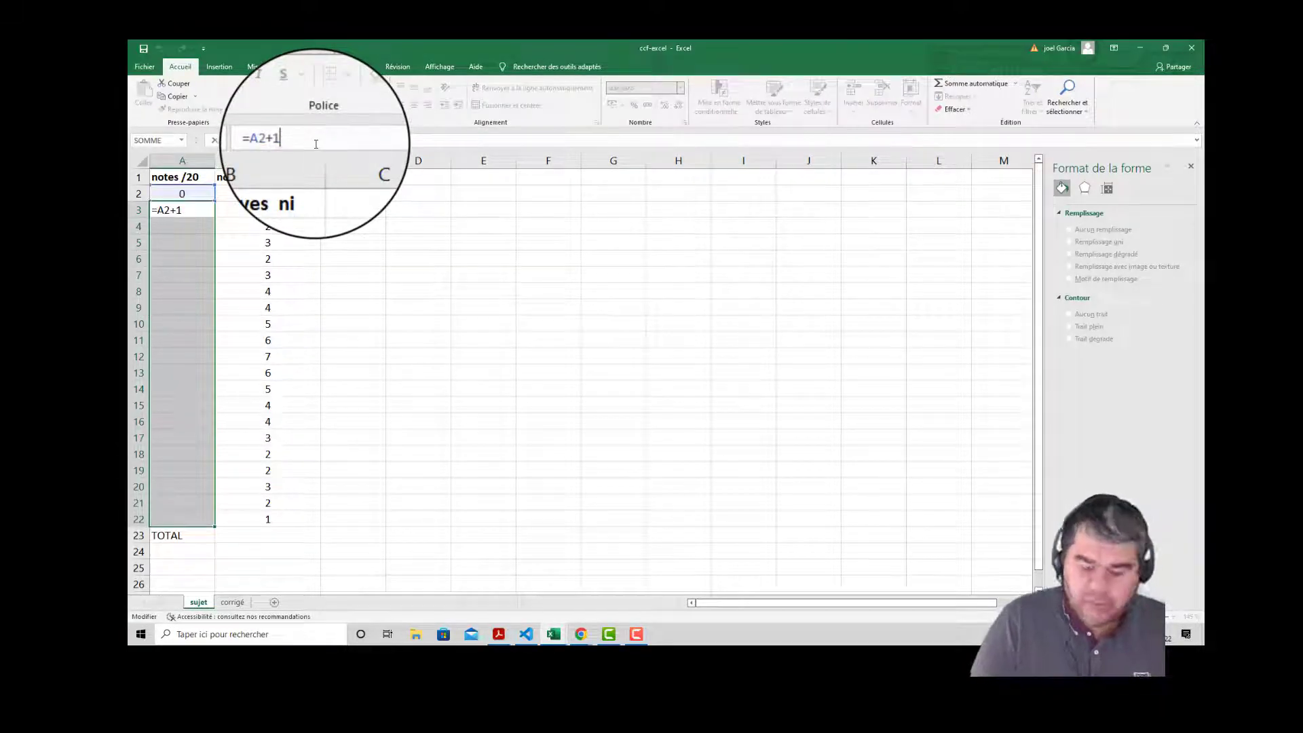
pyautogui.hotkey('ctrl', 'Return')
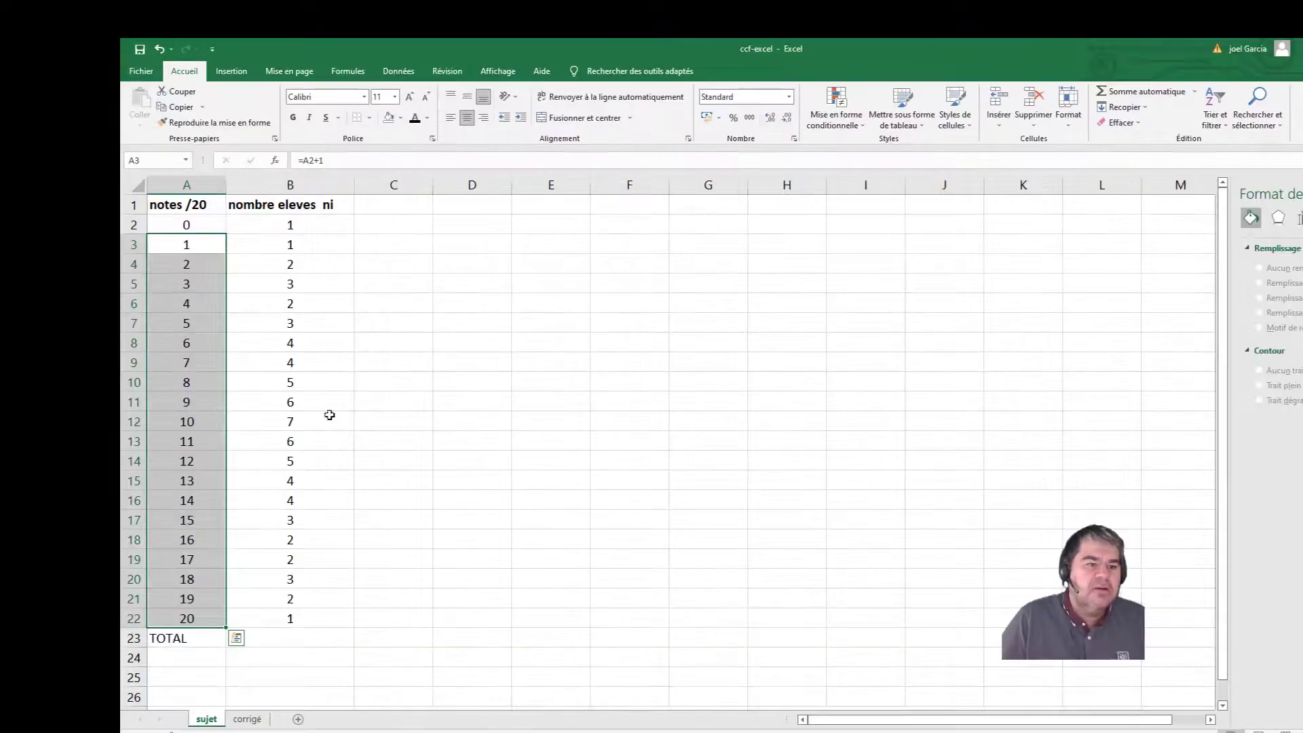
# Step: Add the header "fréquences fi %" in C1 and fit the width of column C to it
pyautogui.click(347, 277)
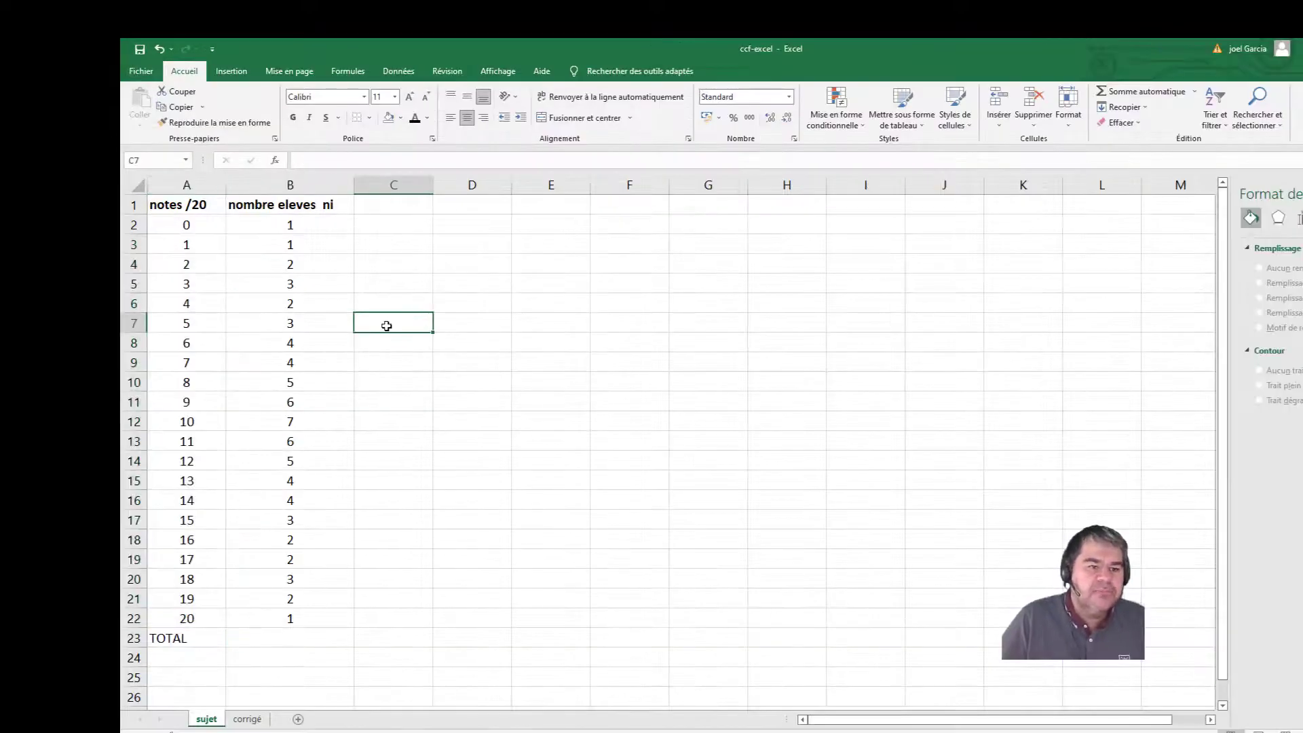
pyautogui.click(395, 207)
pyautogui.write('fréquences fi %')
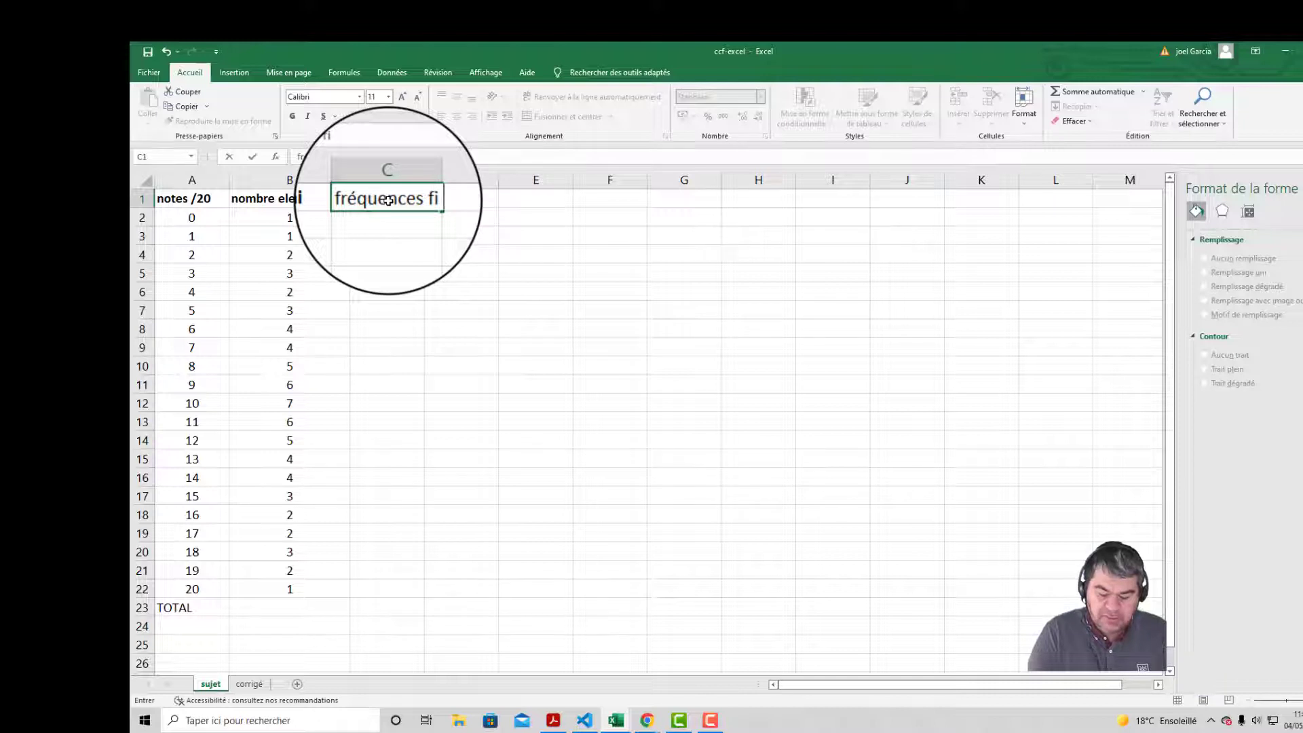
pyautogui.press('Tab')
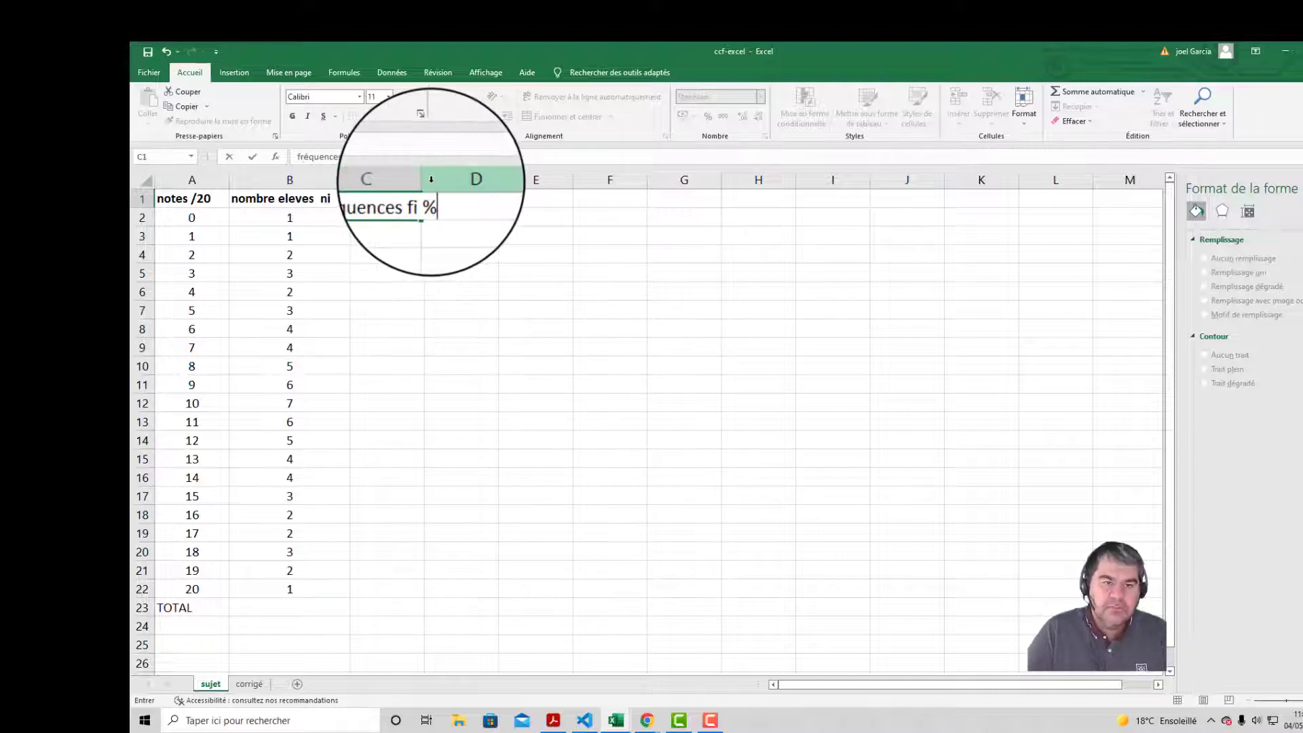
pyautogui.click(426, 182)
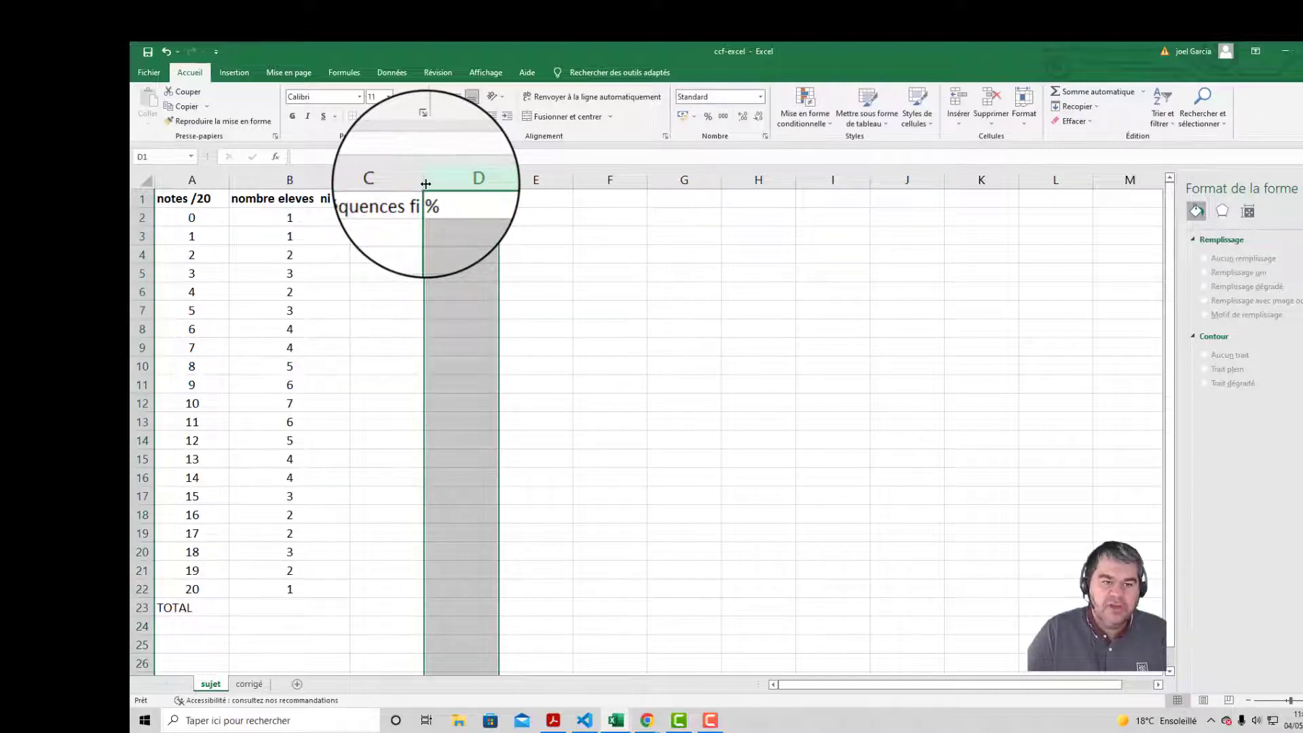
pyautogui.doubleClick(425, 182)
pyautogui.click(406, 216)
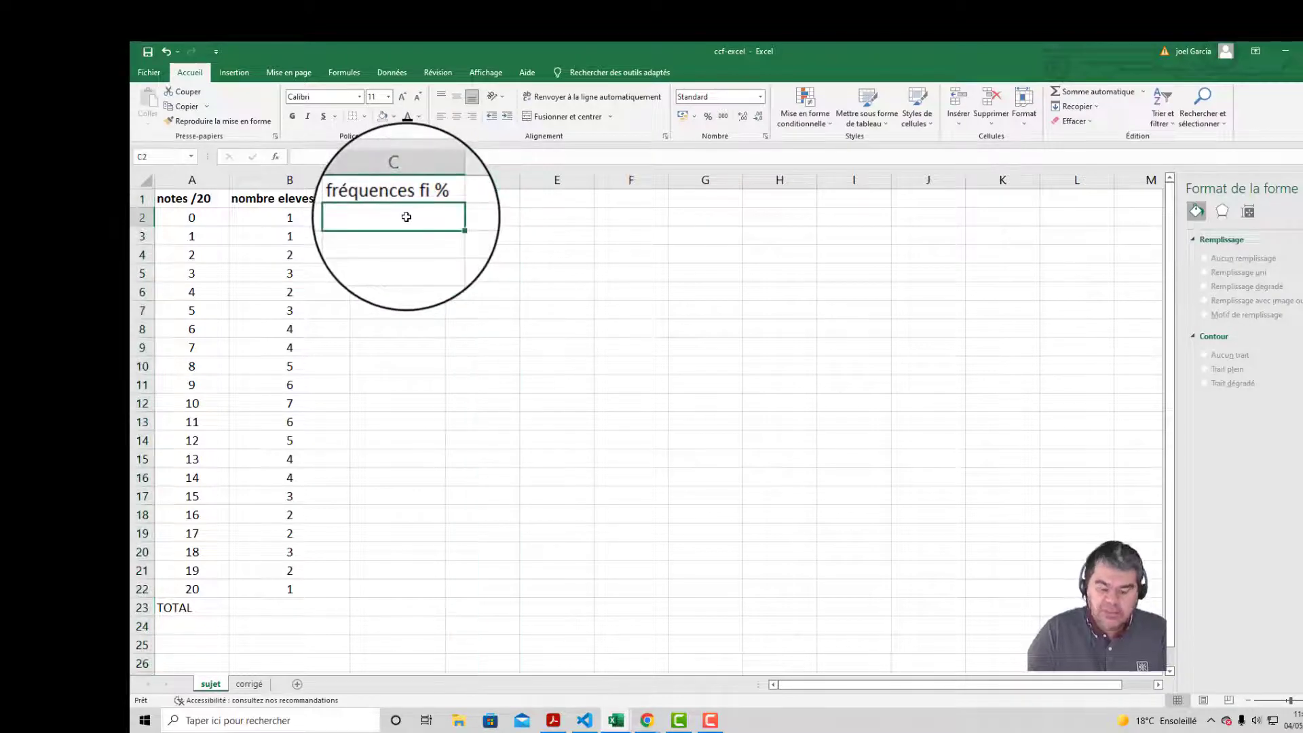
# Step: Total the student counts in B23 with an automatic sum of B2:B22
pyautogui.click(306, 216)
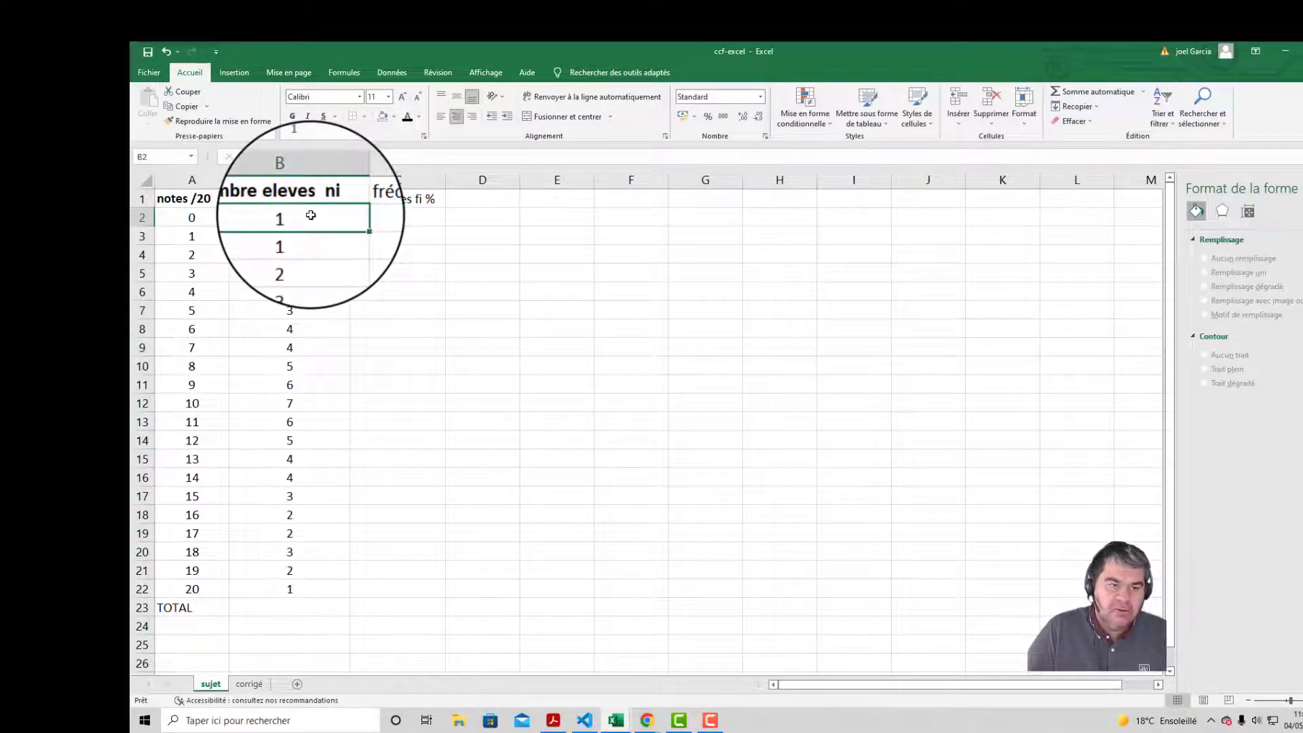
pyautogui.click(318, 607)
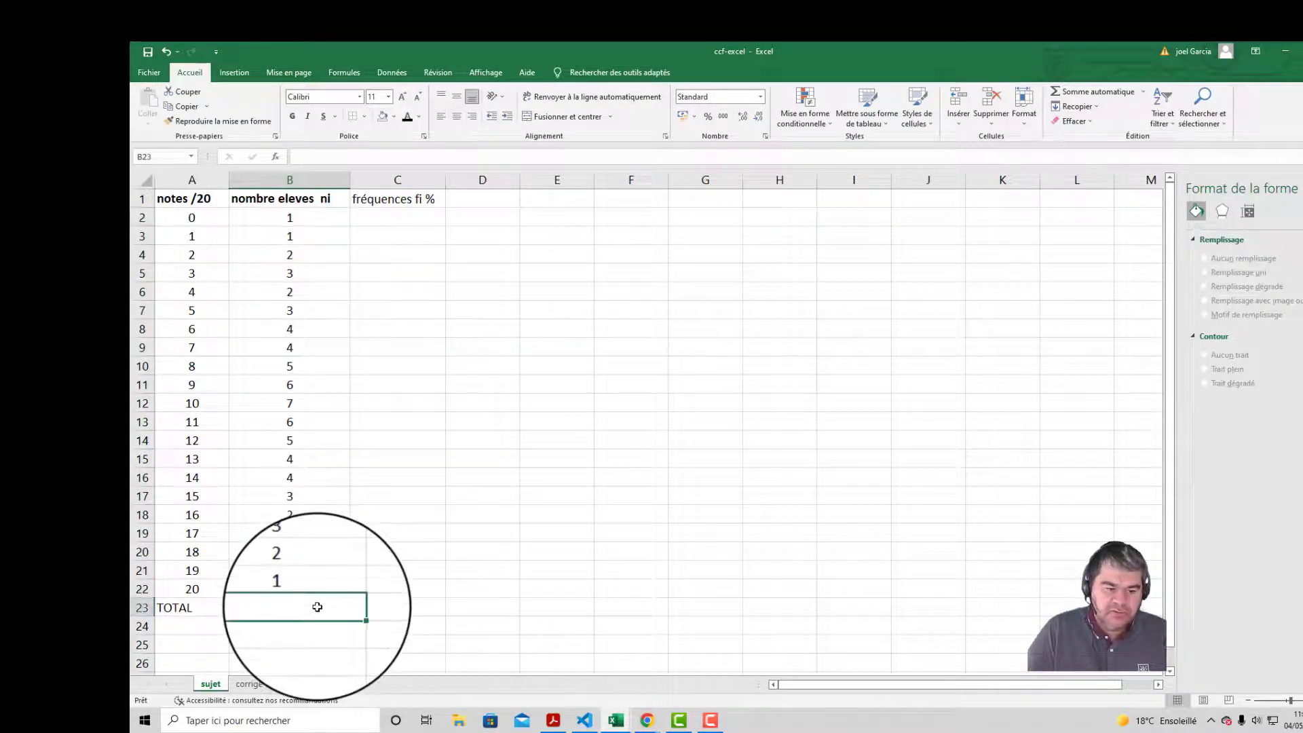
pyautogui.click(1096, 93)
pyautogui.press('Return')
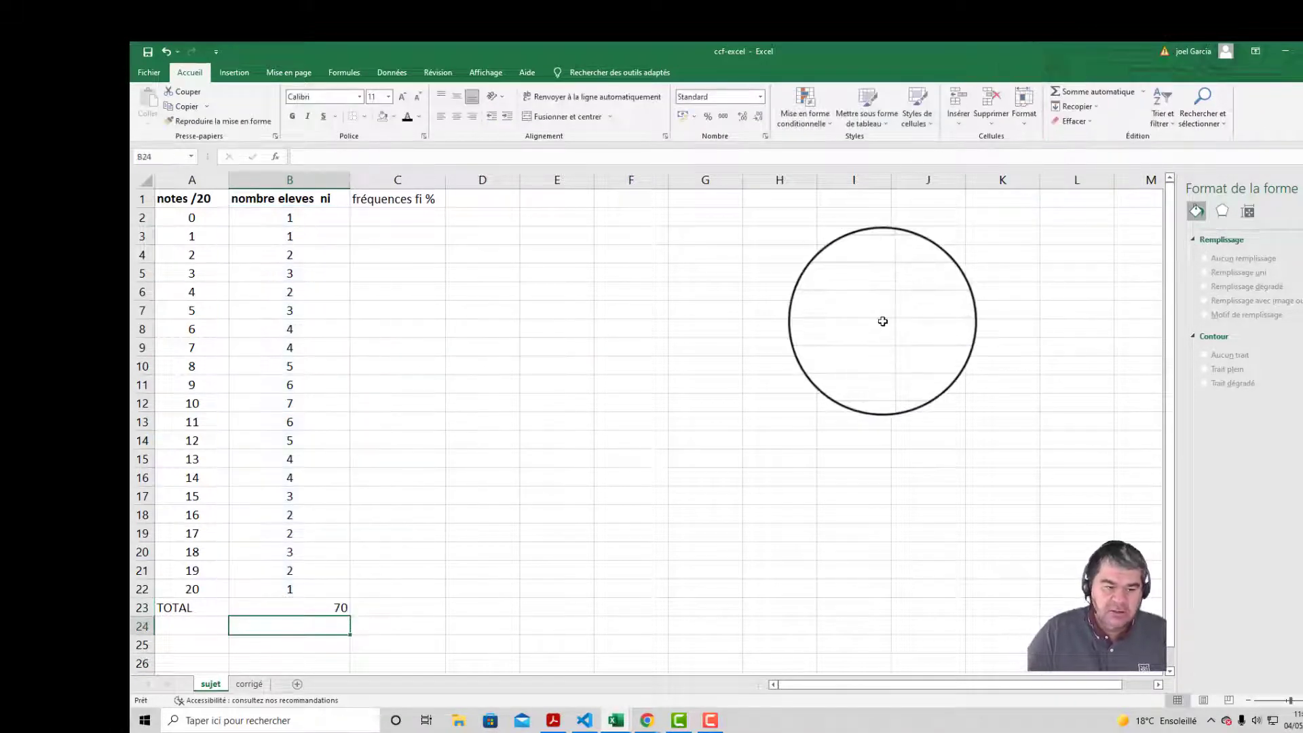
# Step: Calculate the first frequency in C2 by dividing the student count by the total, =B2/B23
pyautogui.click(333, 607)
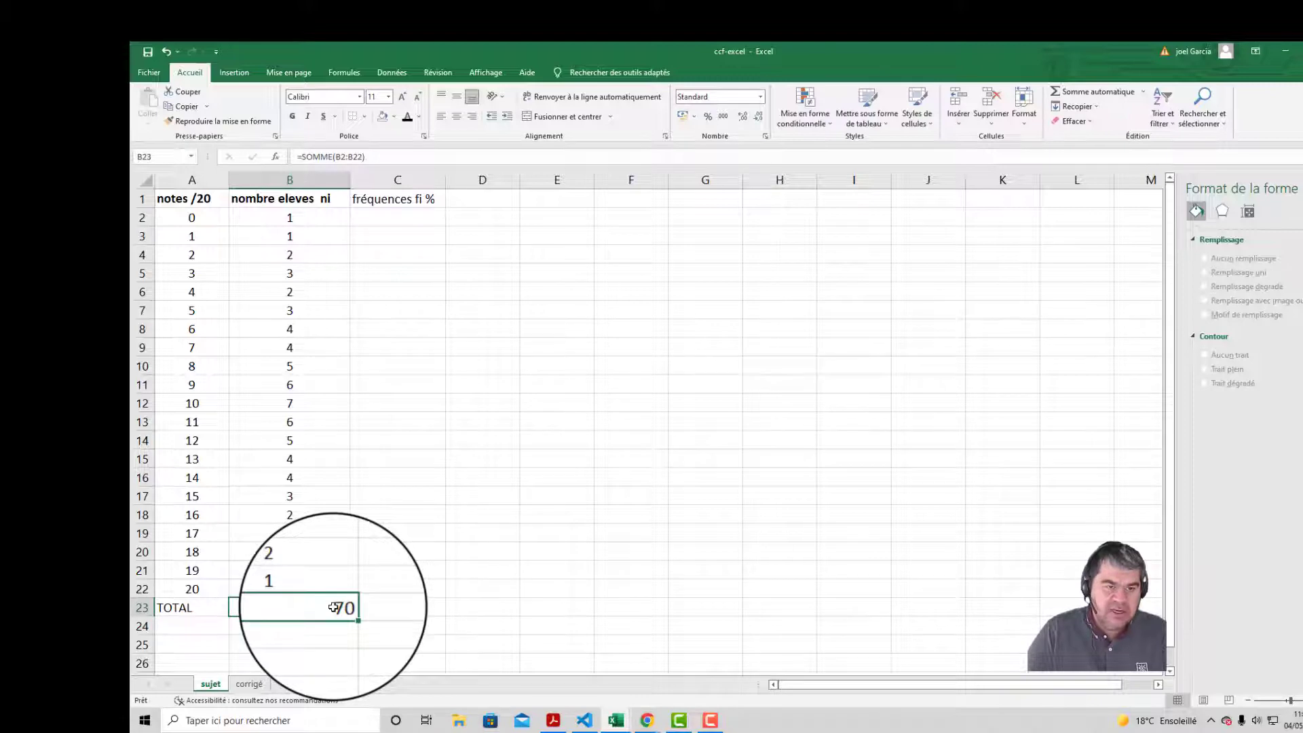
pyautogui.click(292, 218)
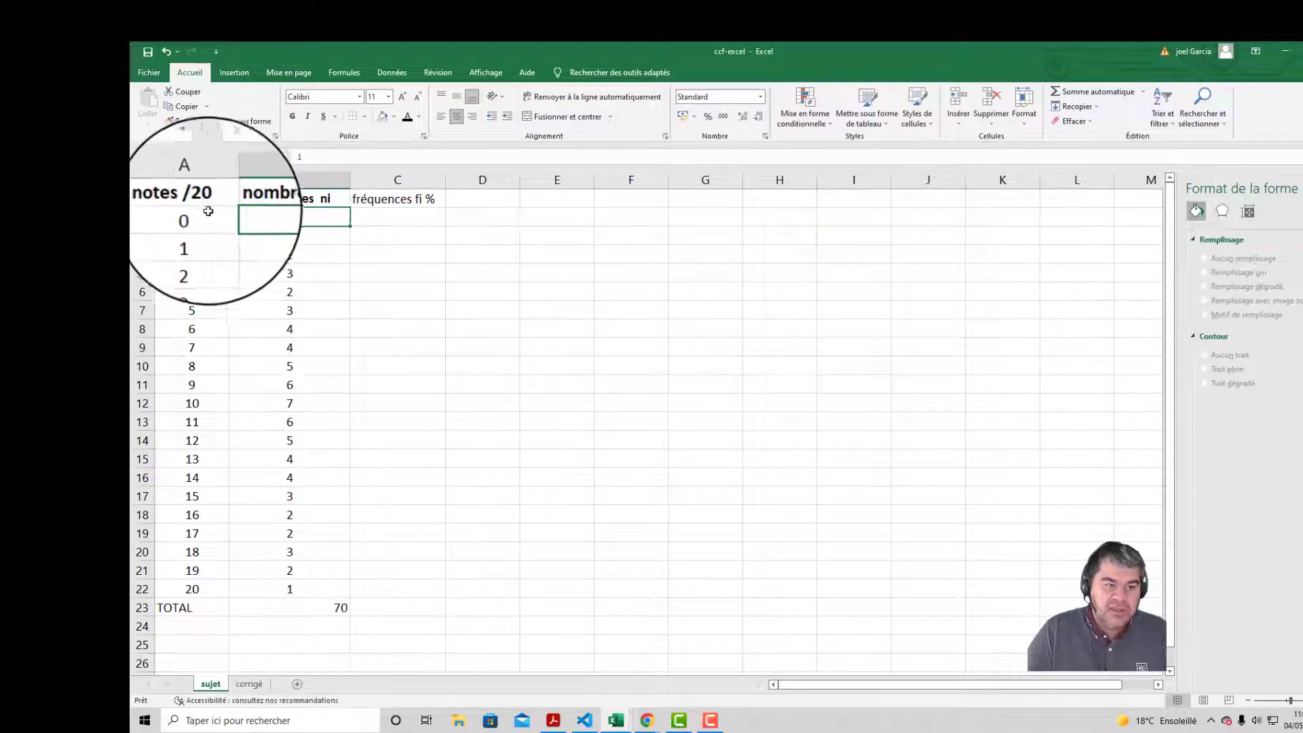
pyautogui.click(398, 221)
pyautogui.write('=')
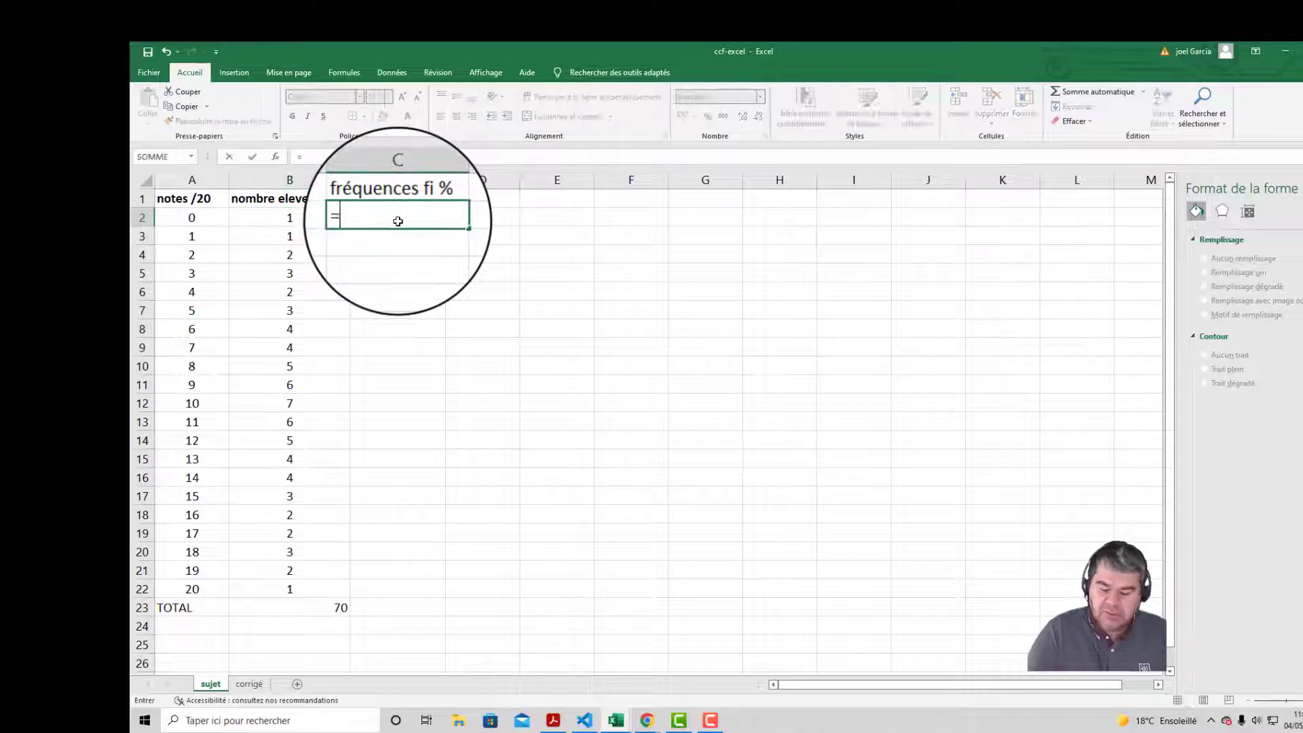
pyautogui.click(298, 224)
pyautogui.write('/')
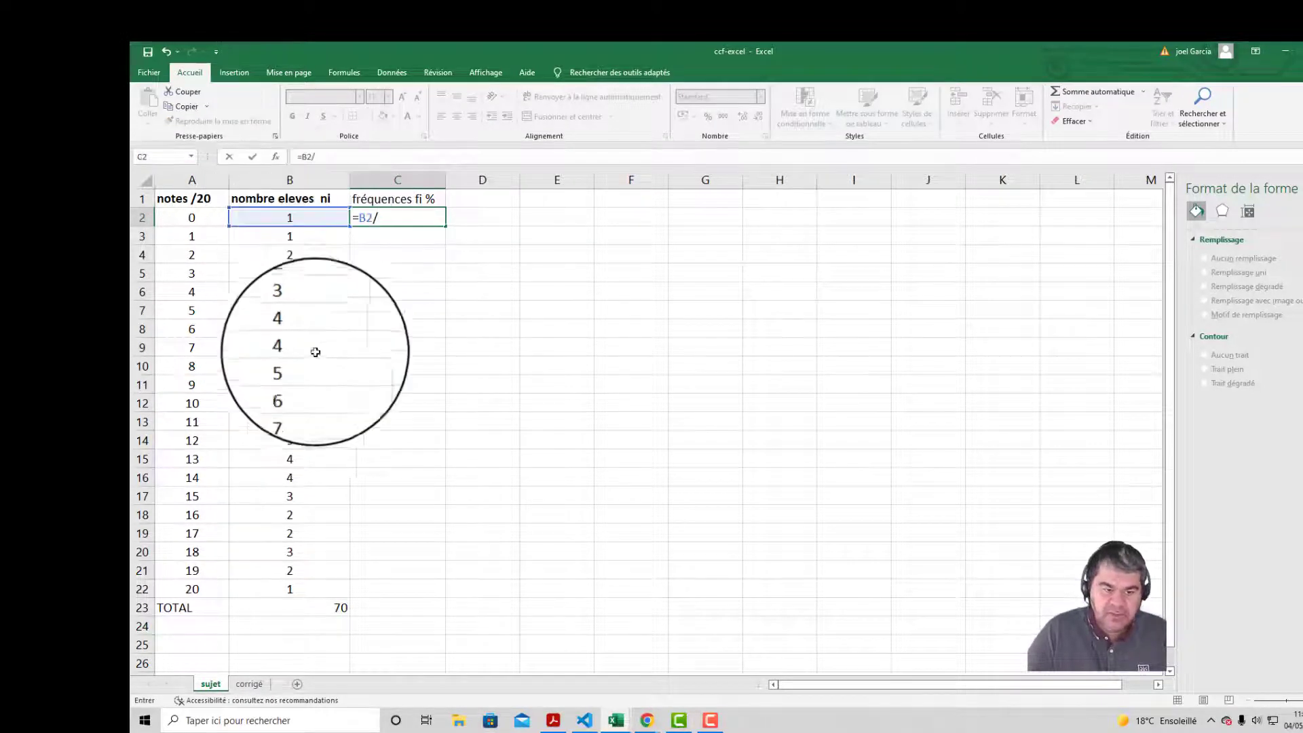
pyautogui.click(329, 610)
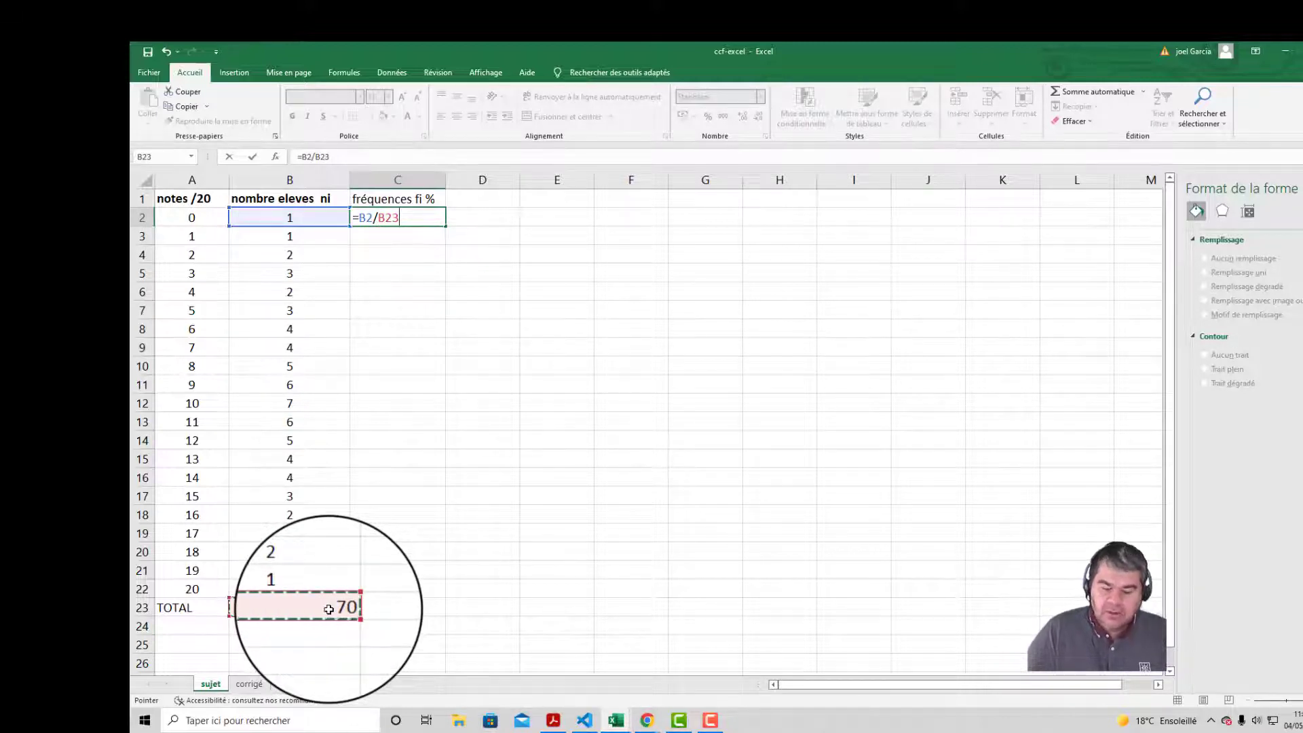
pyautogui.press('Return')
# Step: Calculate the second frequency in C3 with the formula =B3/B23
pyautogui.write('=')
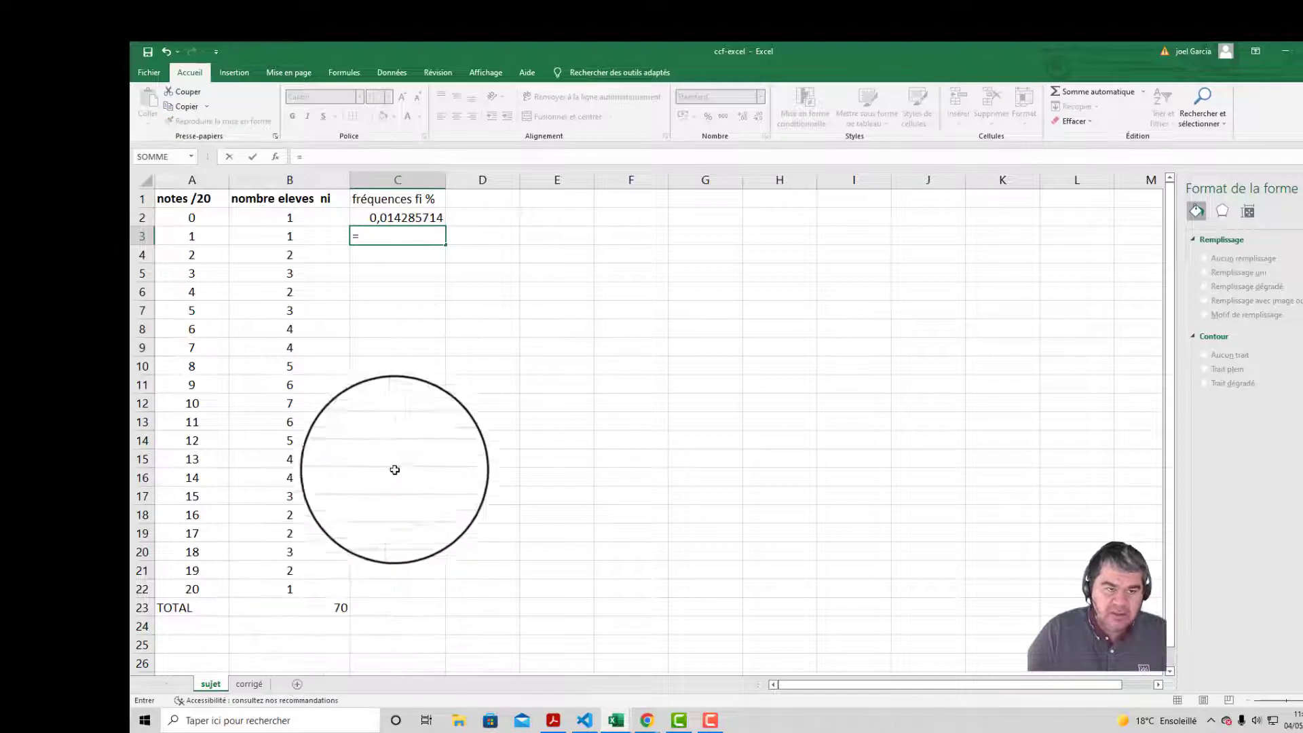
pyautogui.click(317, 236)
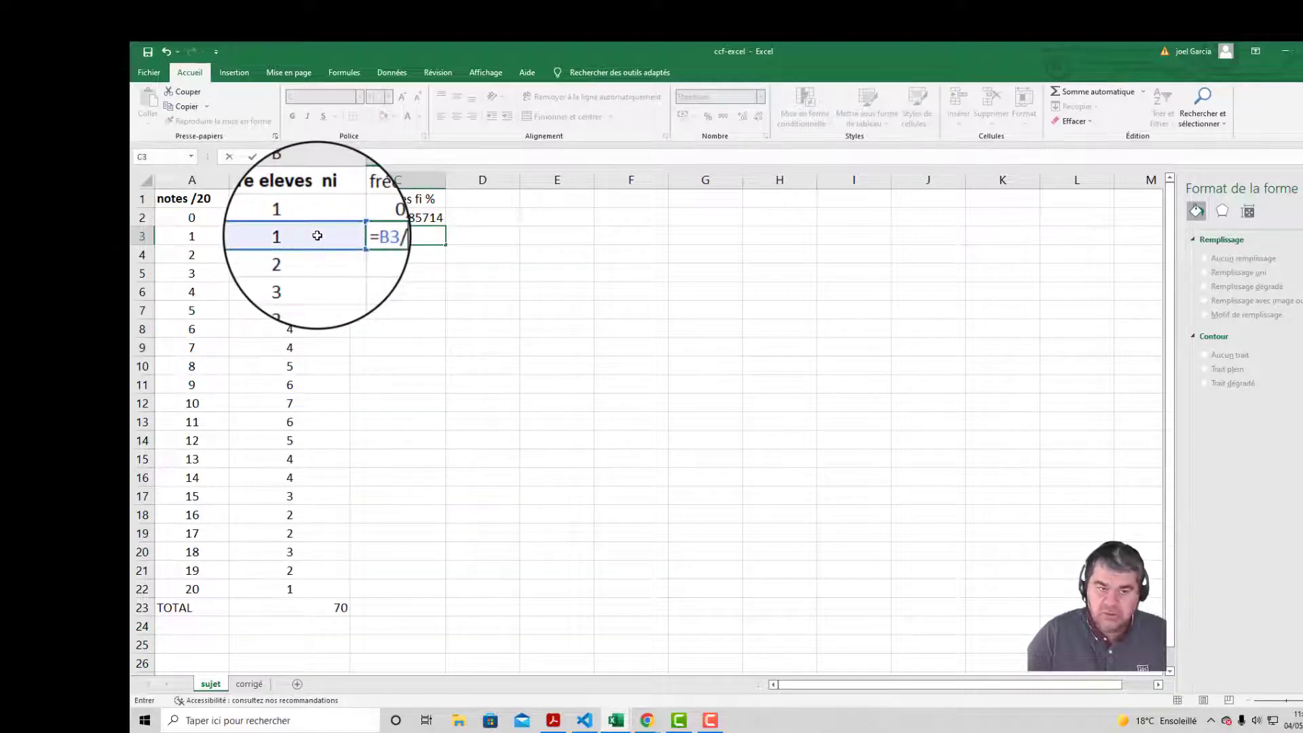
pyautogui.click(296, 610)
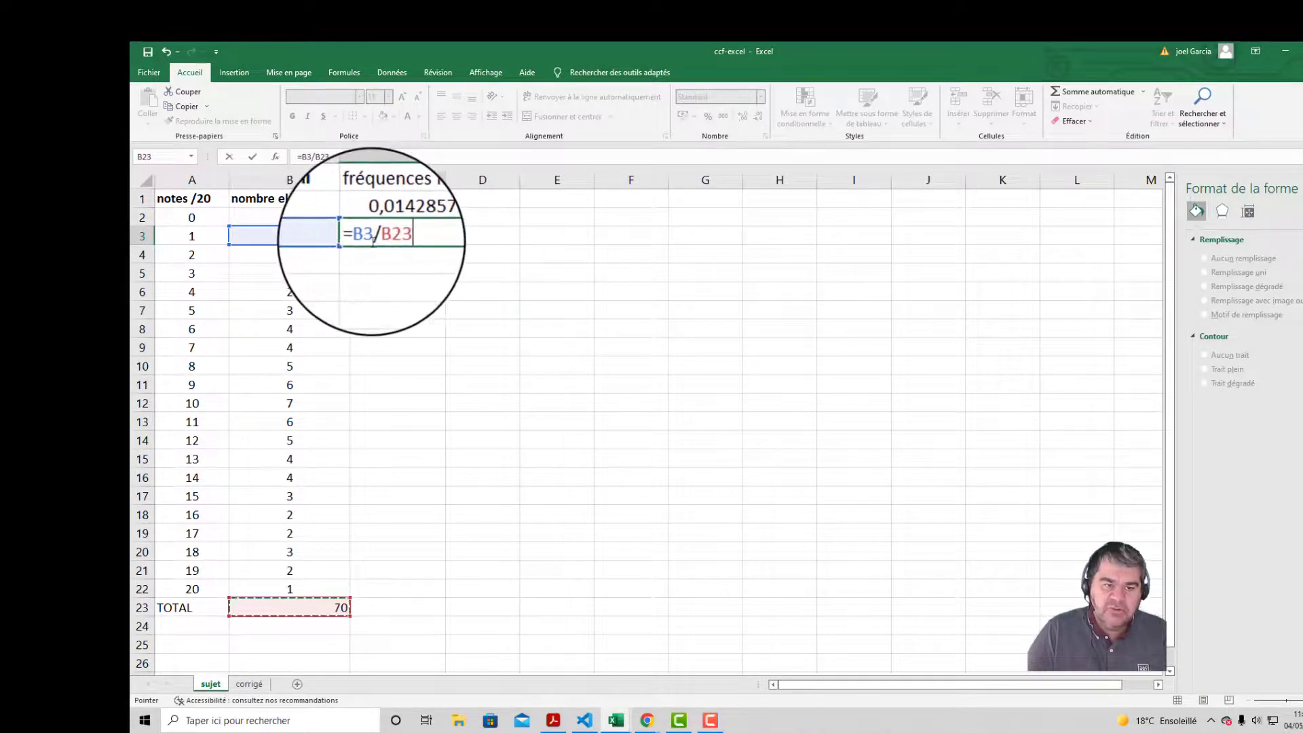
pyautogui.press('Return')
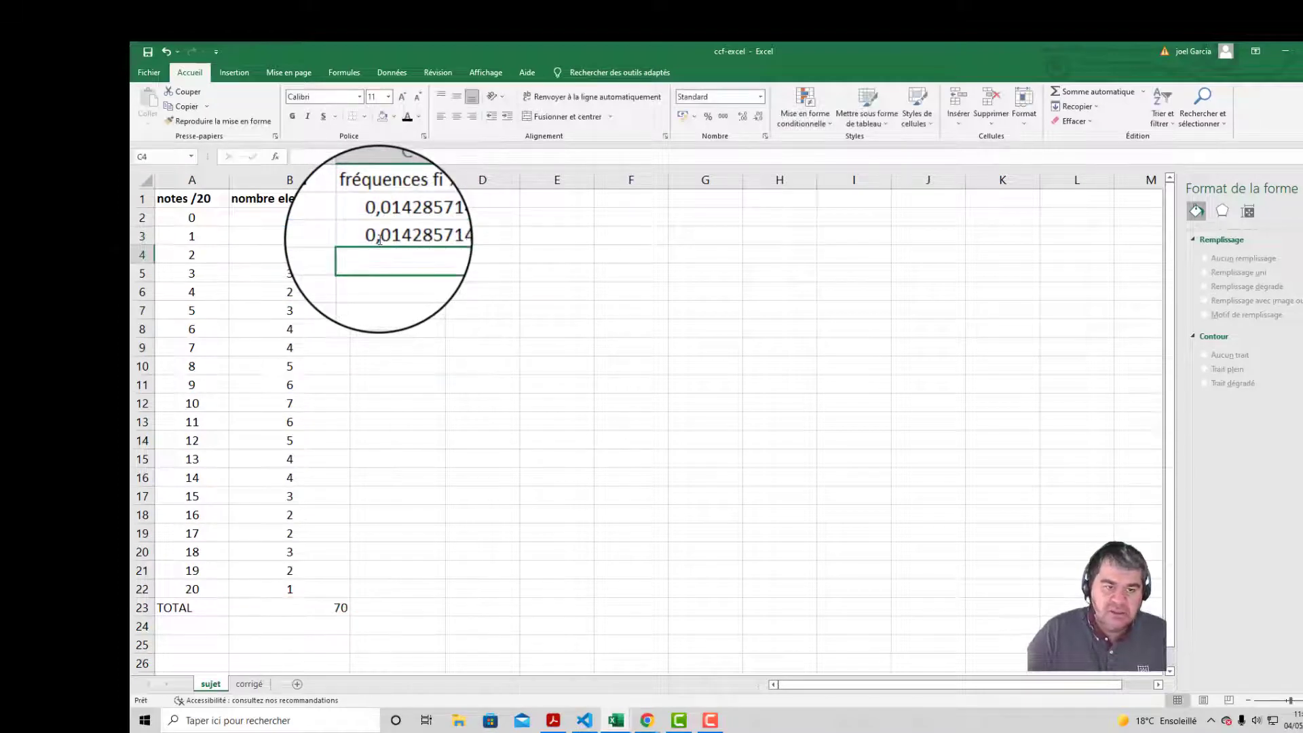
# Step: Change the formula in C2 to =$B2/$B$23 and fill it through C22
pyautogui.doubleClick(396, 219)
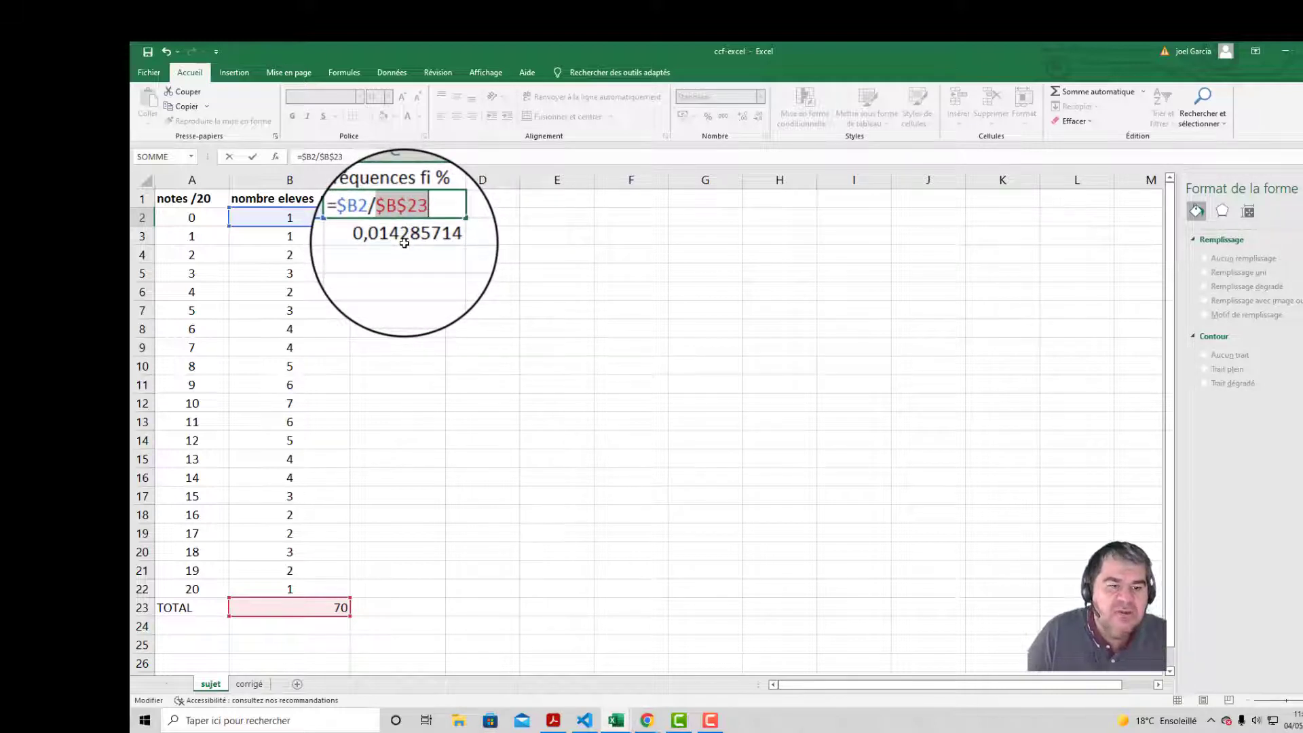
pyautogui.press('Return')
pyautogui.click(429, 214)
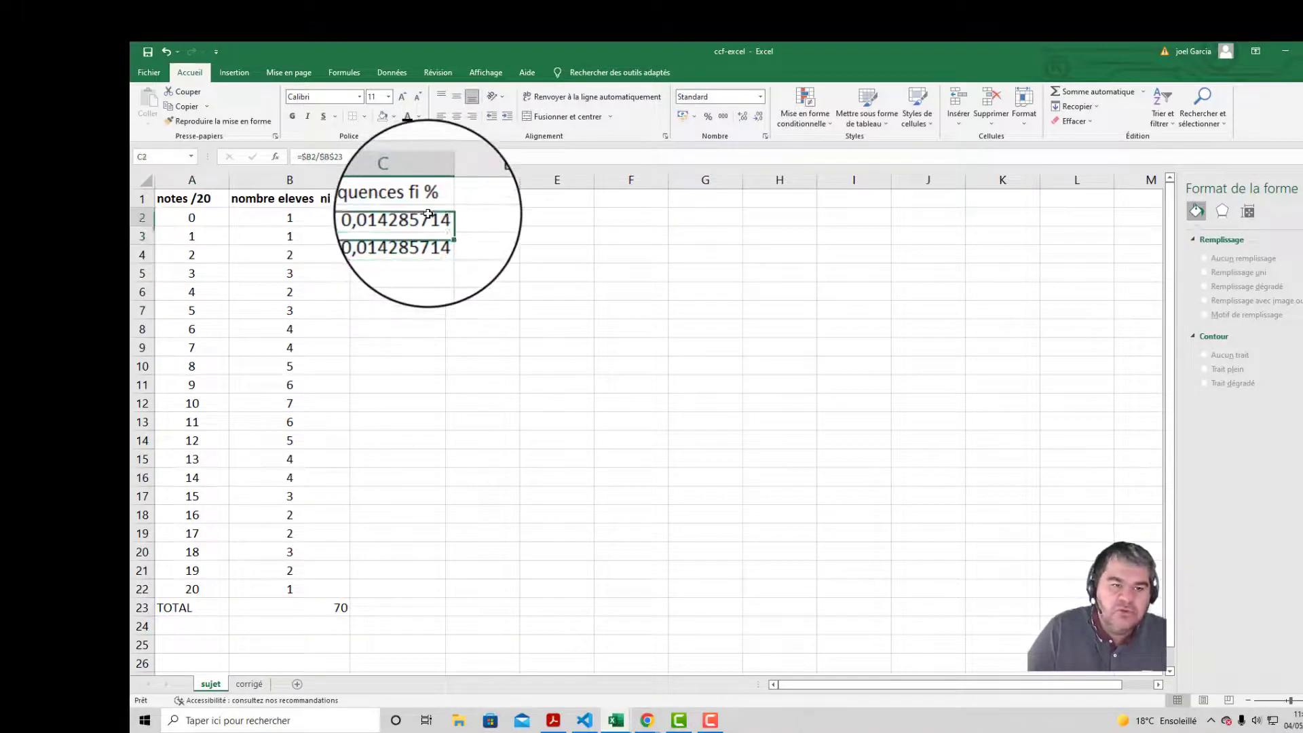
pyautogui.moveTo(429, 214); pyautogui.dragTo(433, 583)
pyautogui.click(382, 157)
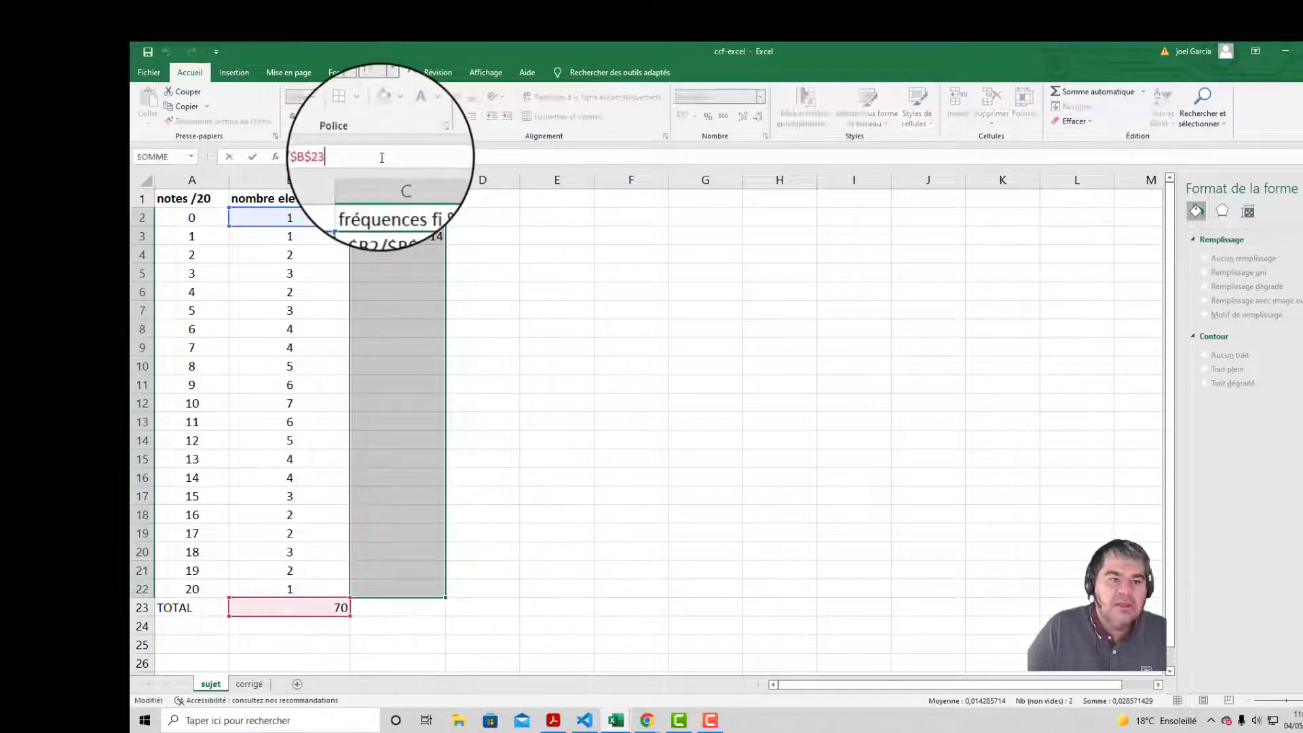
pyautogui.hotkey('ctrl', 'Return')
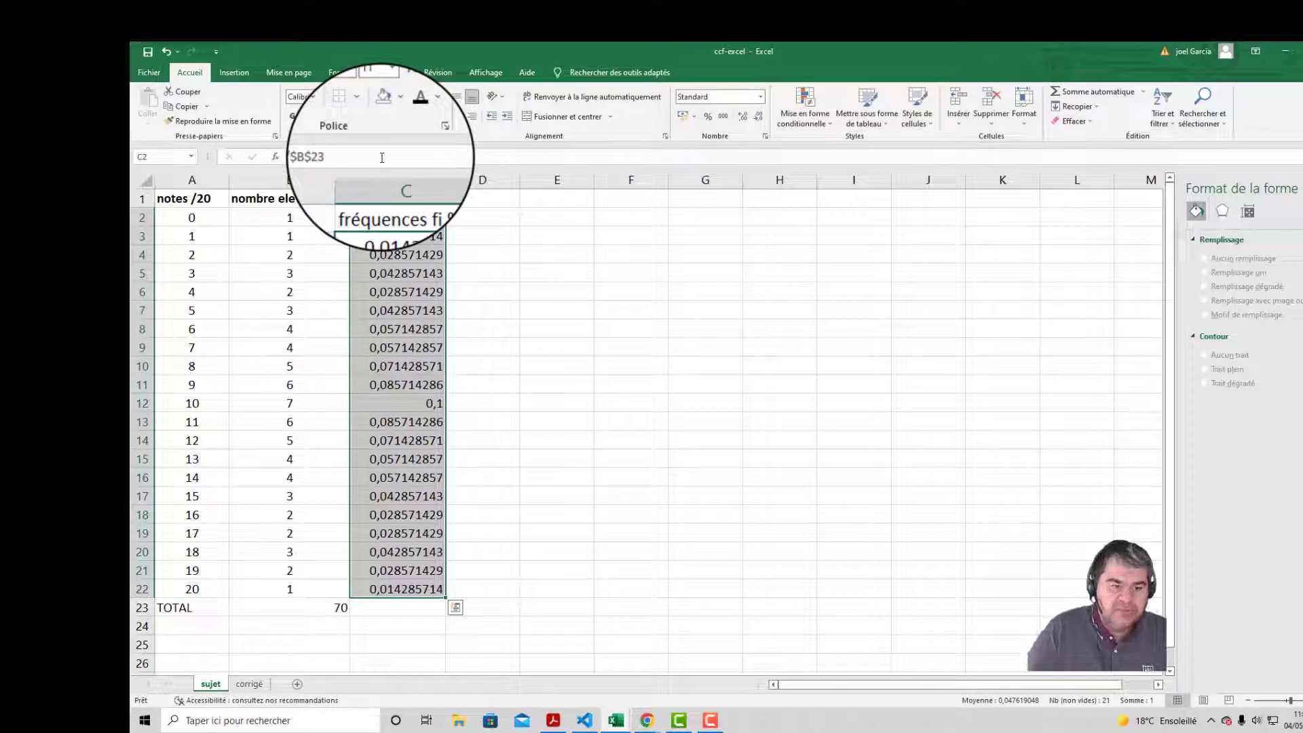
# Step: Total the frequencies in C23 with an automatic sum of C2:C22
pyautogui.click(404, 607)
pyautogui.click(1095, 89)
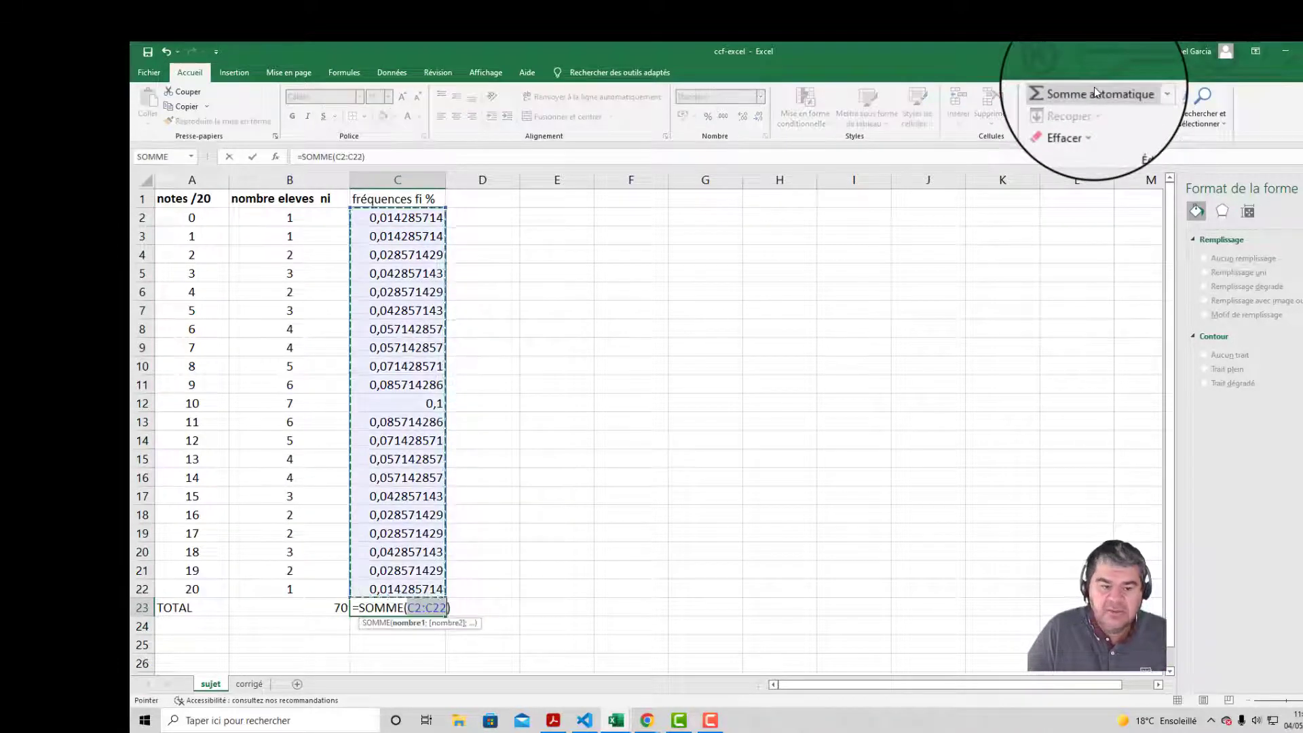
pyautogui.press('Return')
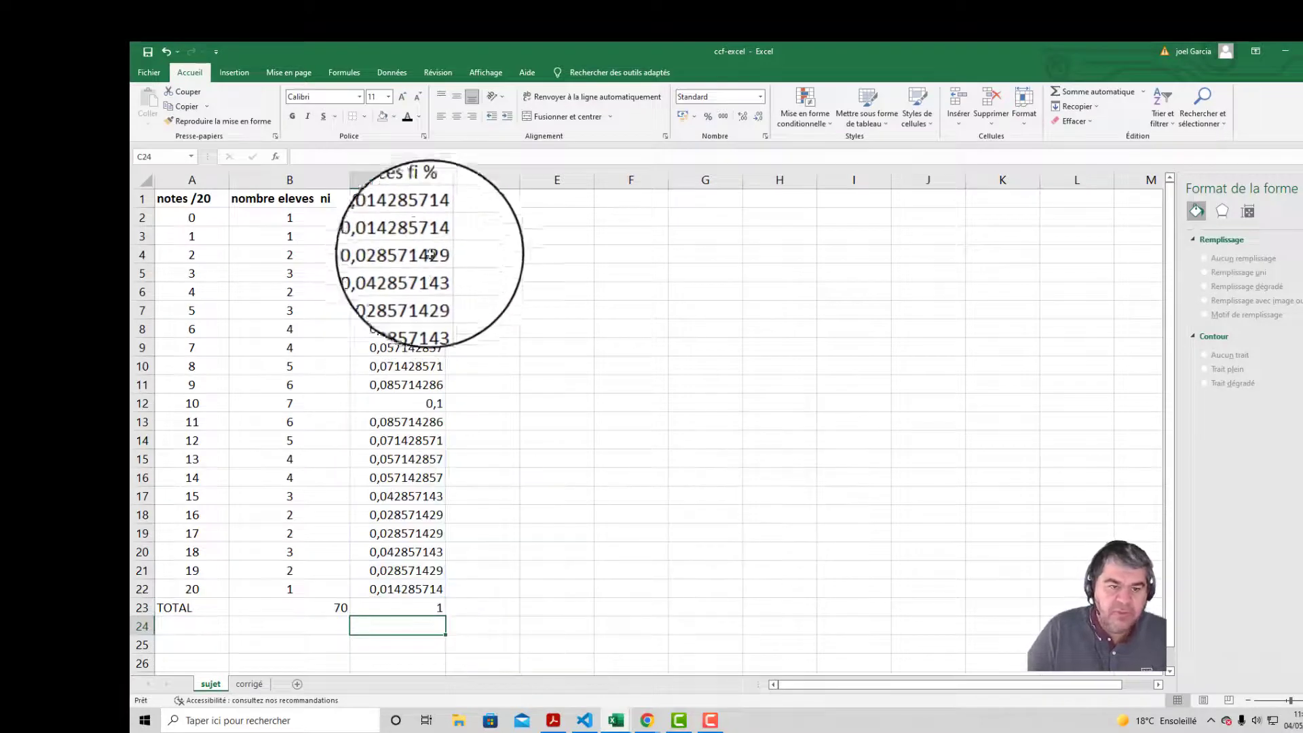
# Step: Format the frequencies in C2:C23 as percentages (Pourcentage) with 0 decimal places
pyautogui.moveTo(421, 222); pyautogui.dragTo(402, 607)
pyautogui.rightClick(401, 275)
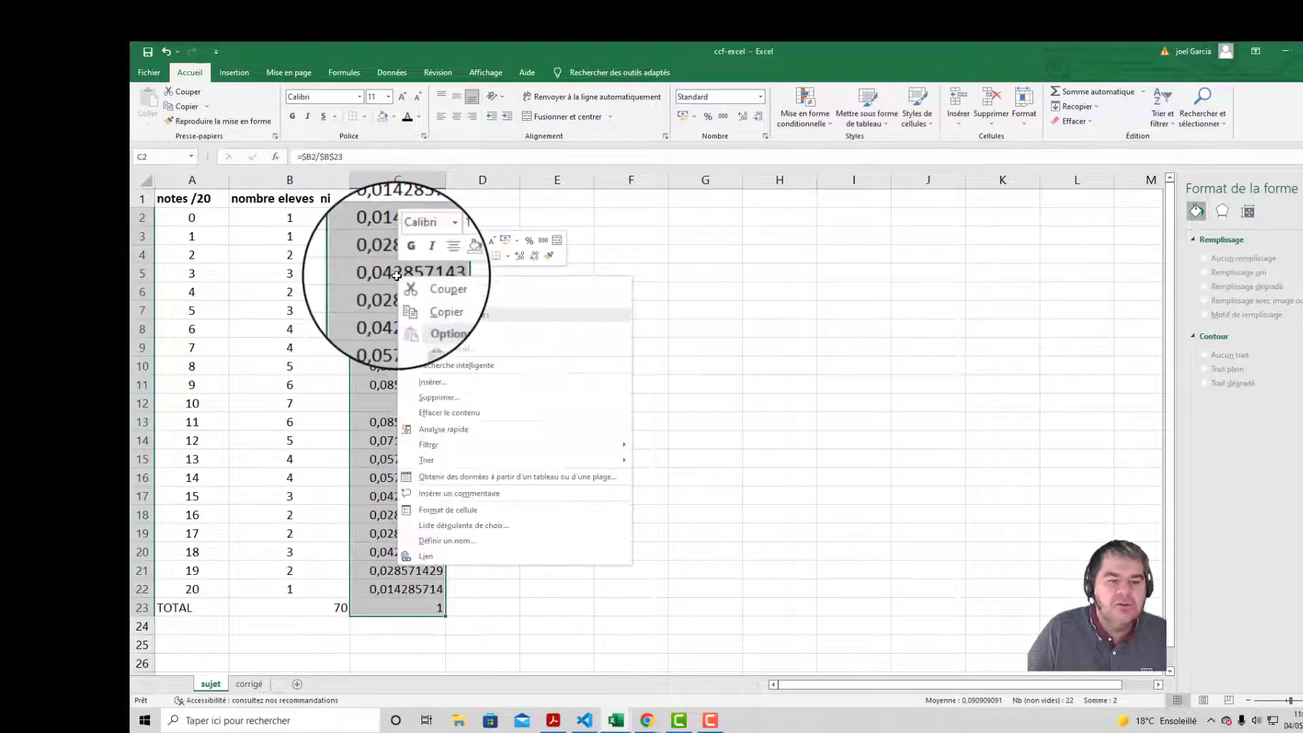
pyautogui.click(479, 514)
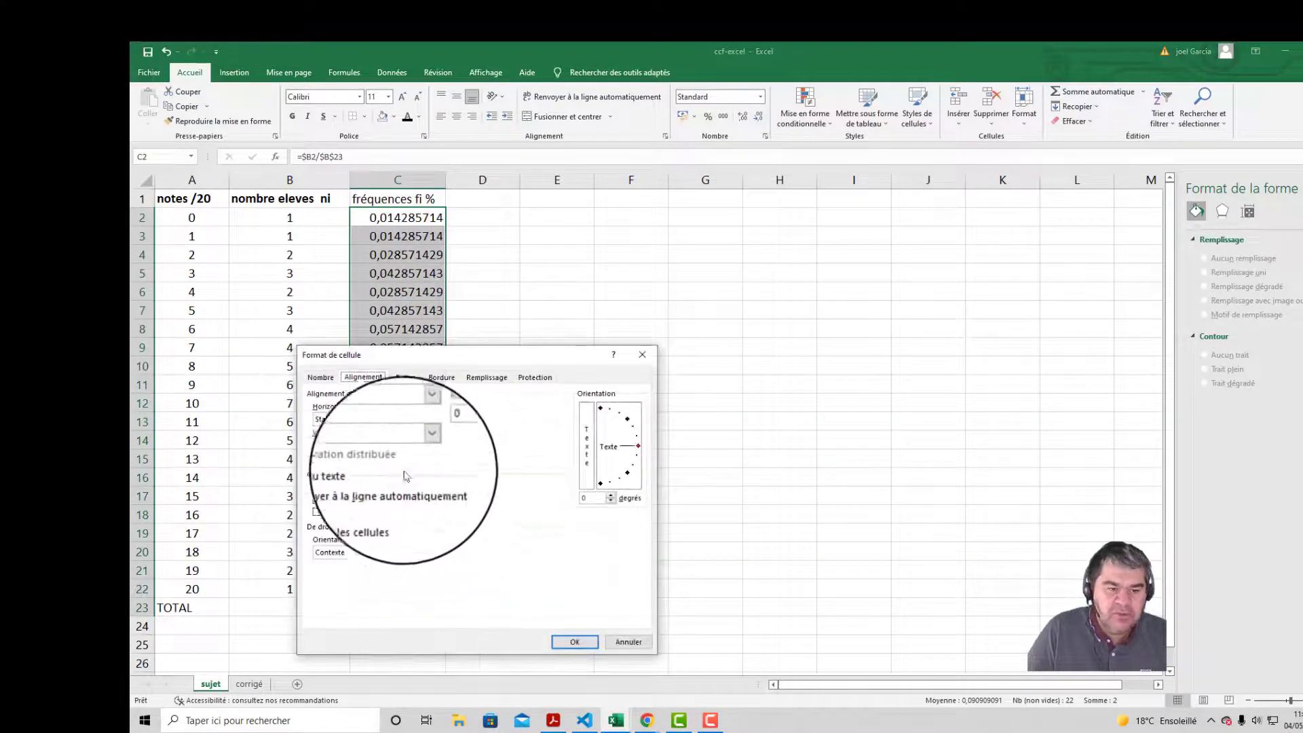
pyautogui.click(321, 378)
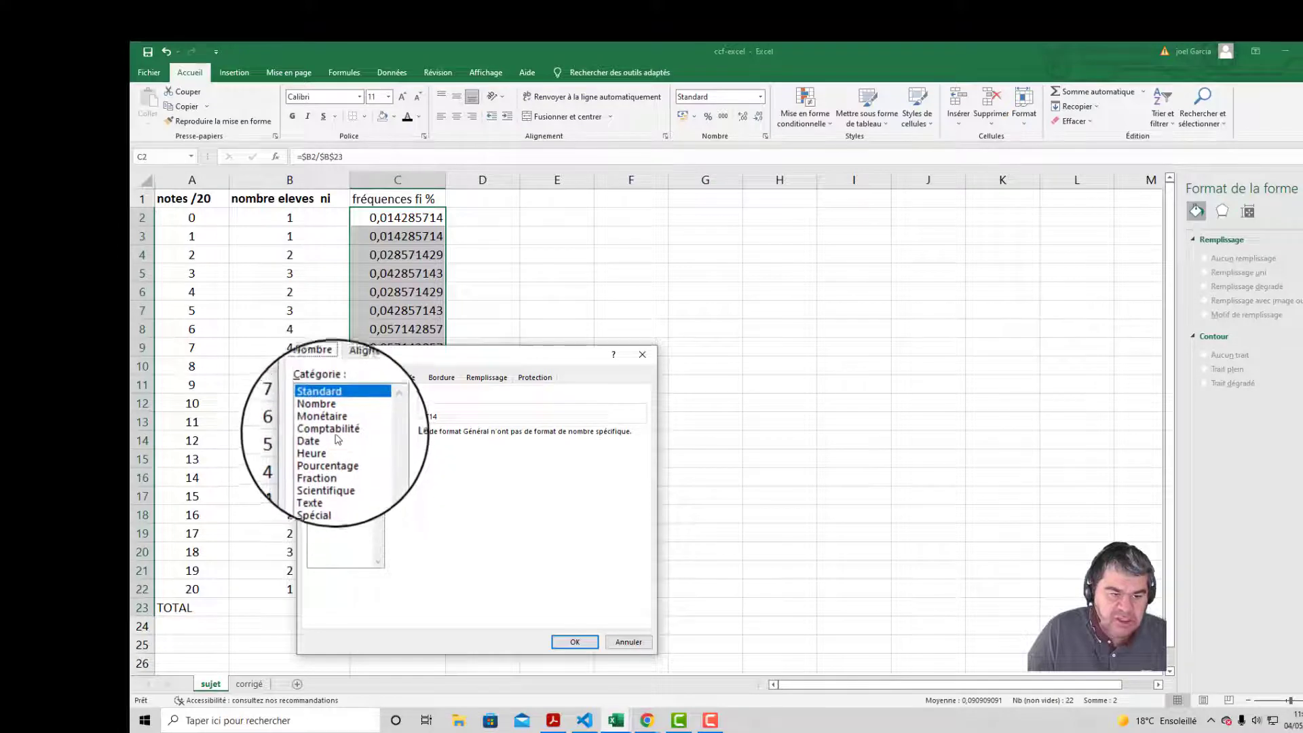
pyautogui.click(331, 455)
pyautogui.doubleClick(483, 433)
pyautogui.write('0')
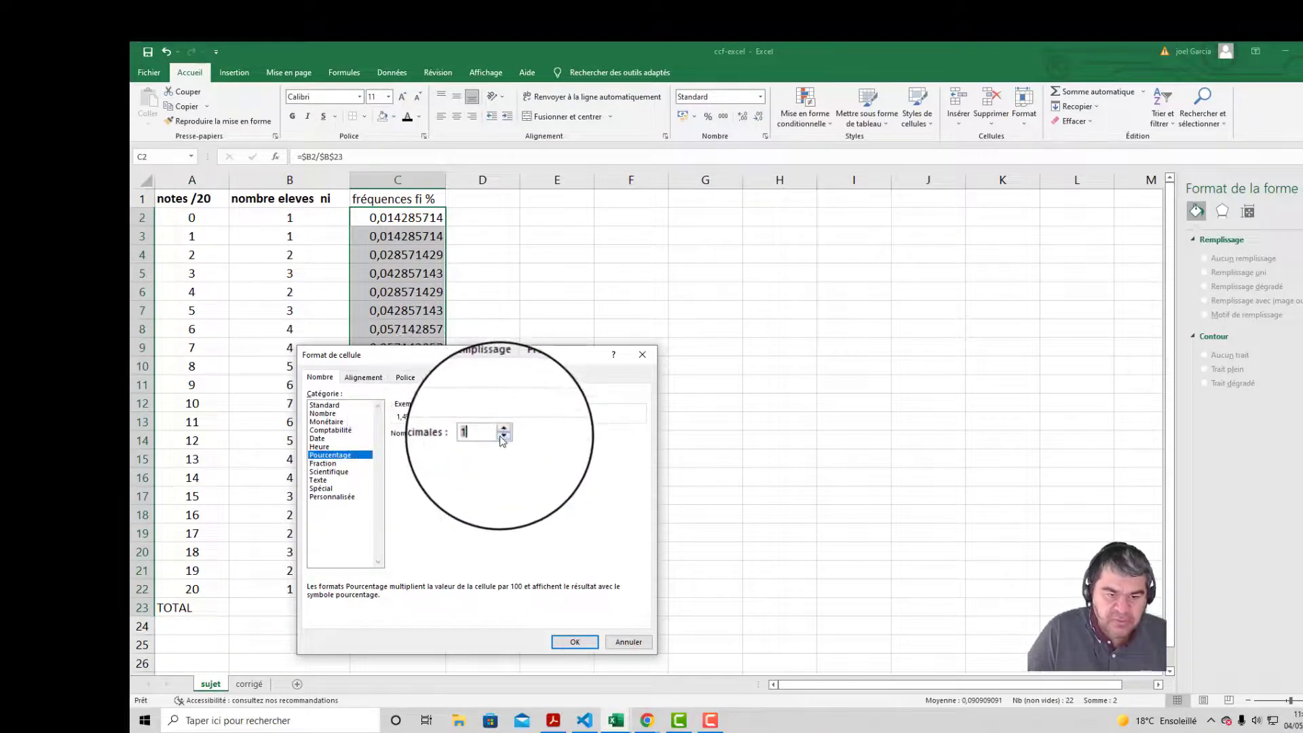
pyautogui.click(578, 644)
pyautogui.click(557, 533)
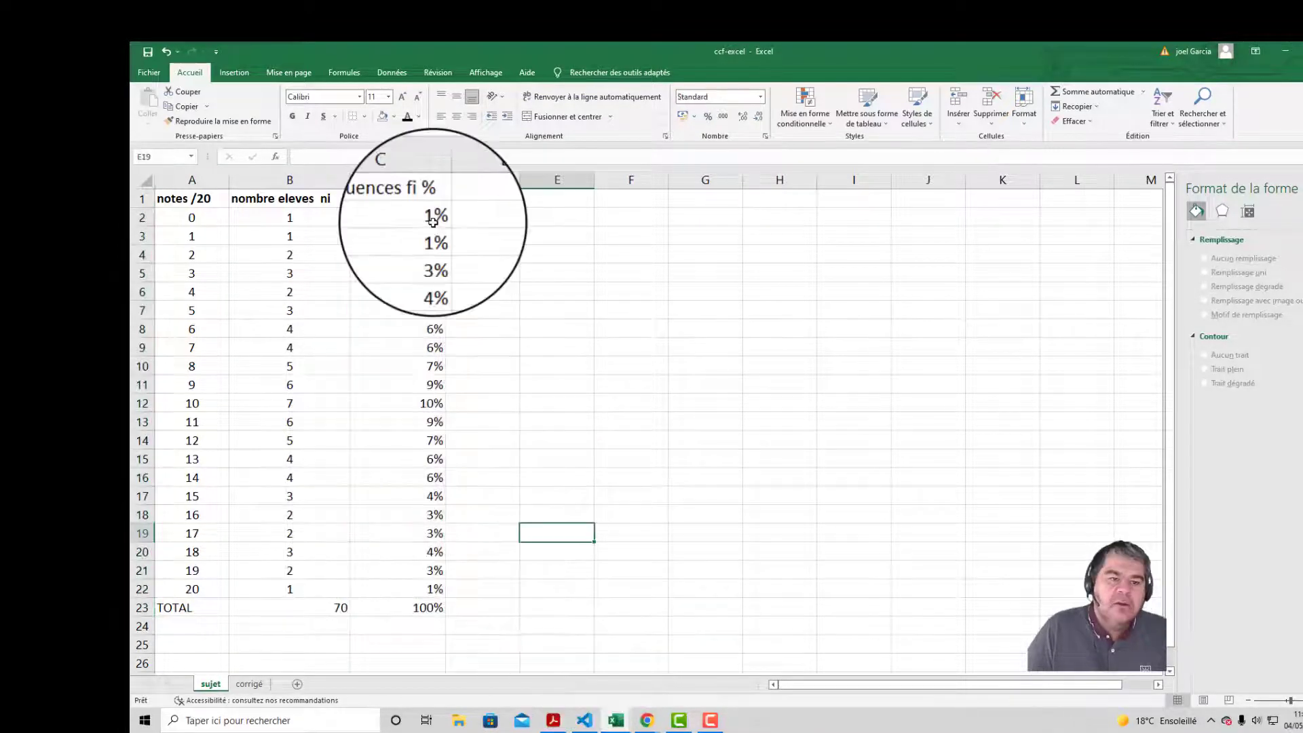
# Step: Enter the column heading "produit ni.xi" in D1
pyautogui.click(464, 198)
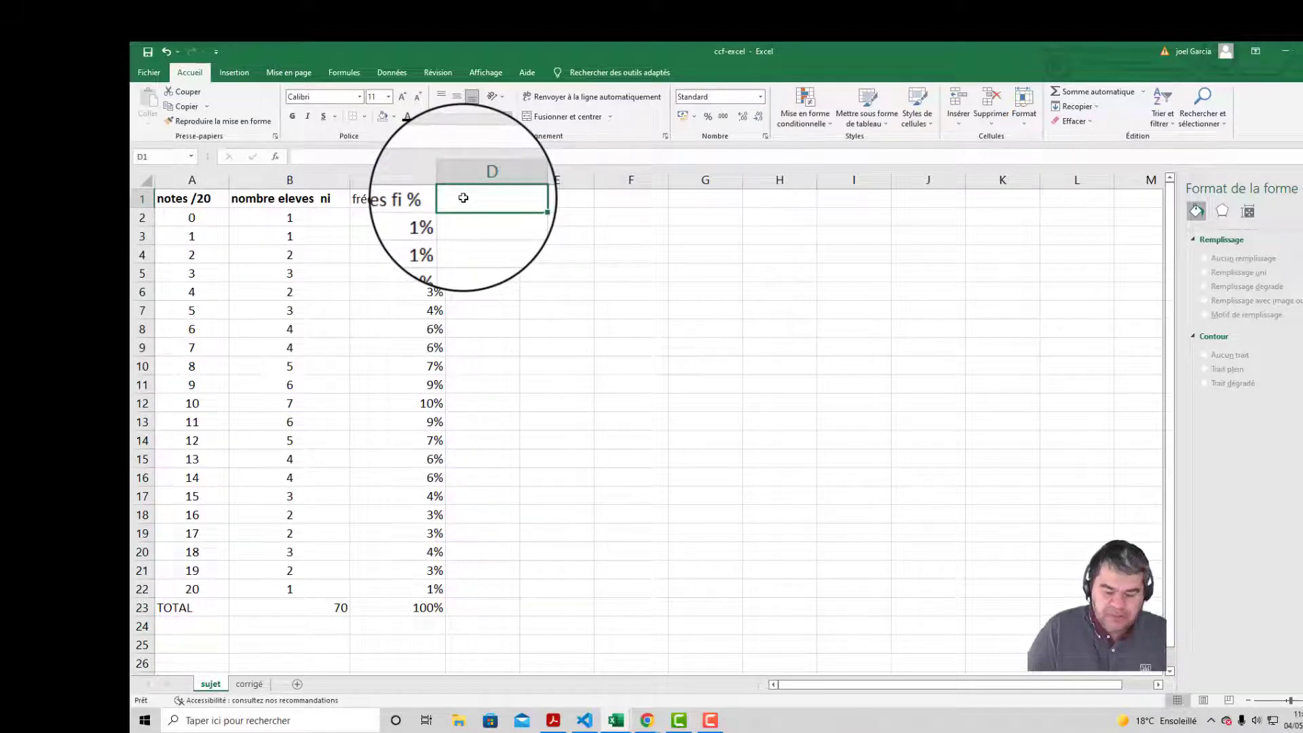
pyautogui.write('pro')
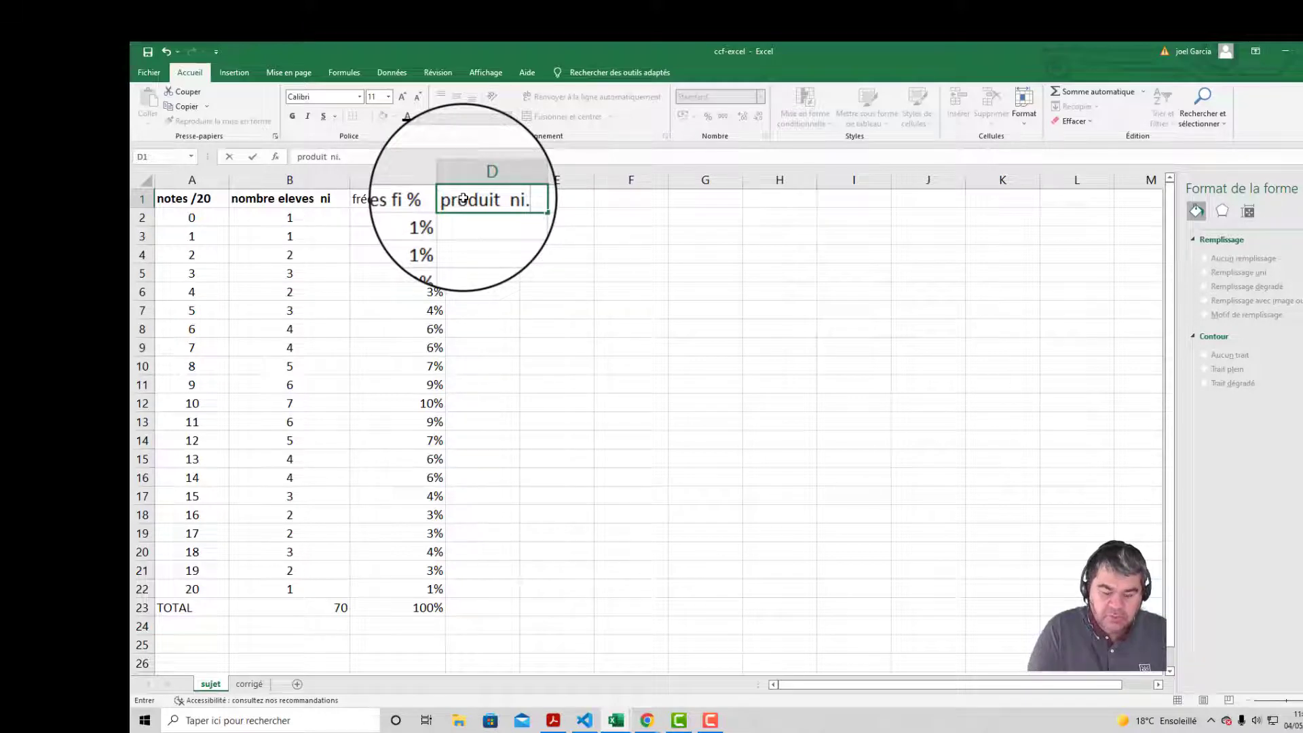
pyautogui.write('duit  ni.xi')
pyautogui.press('Return')
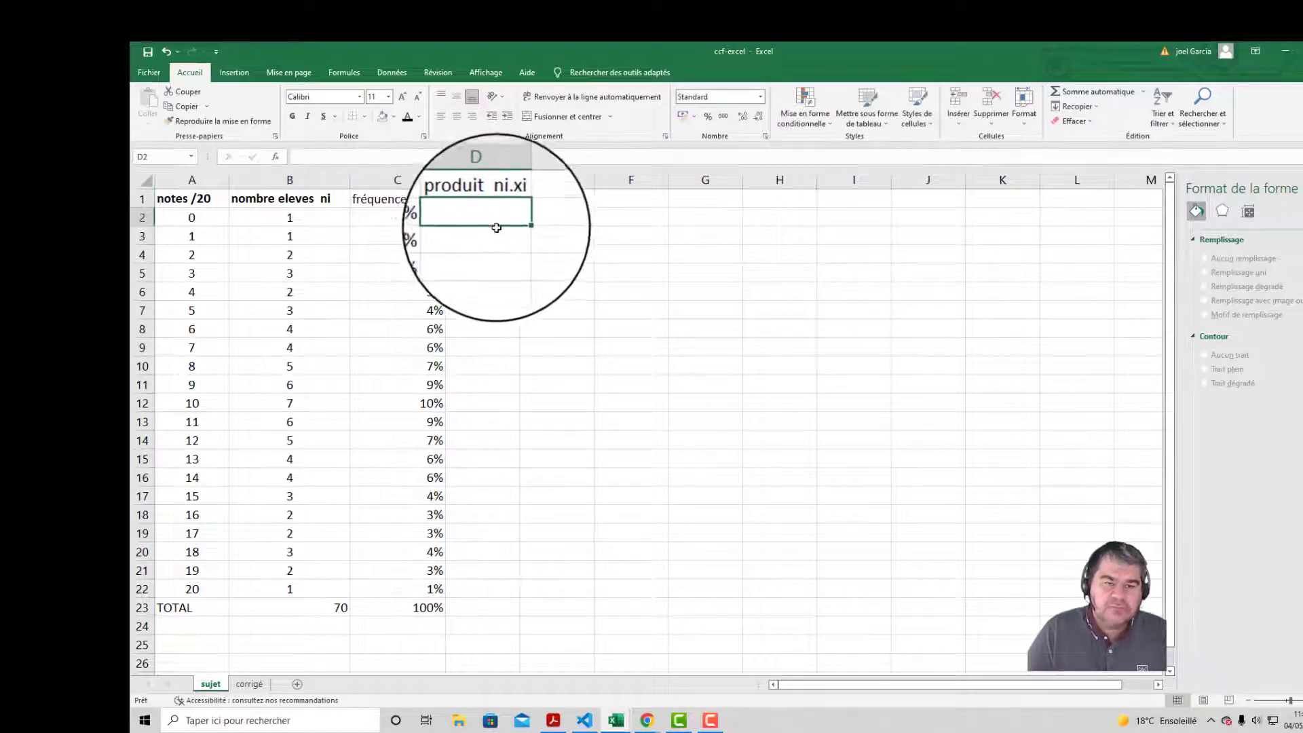
# Step: Calculate the first product in D2 by multiplying the student count by the grade, =B2*A2
pyautogui.write('=')
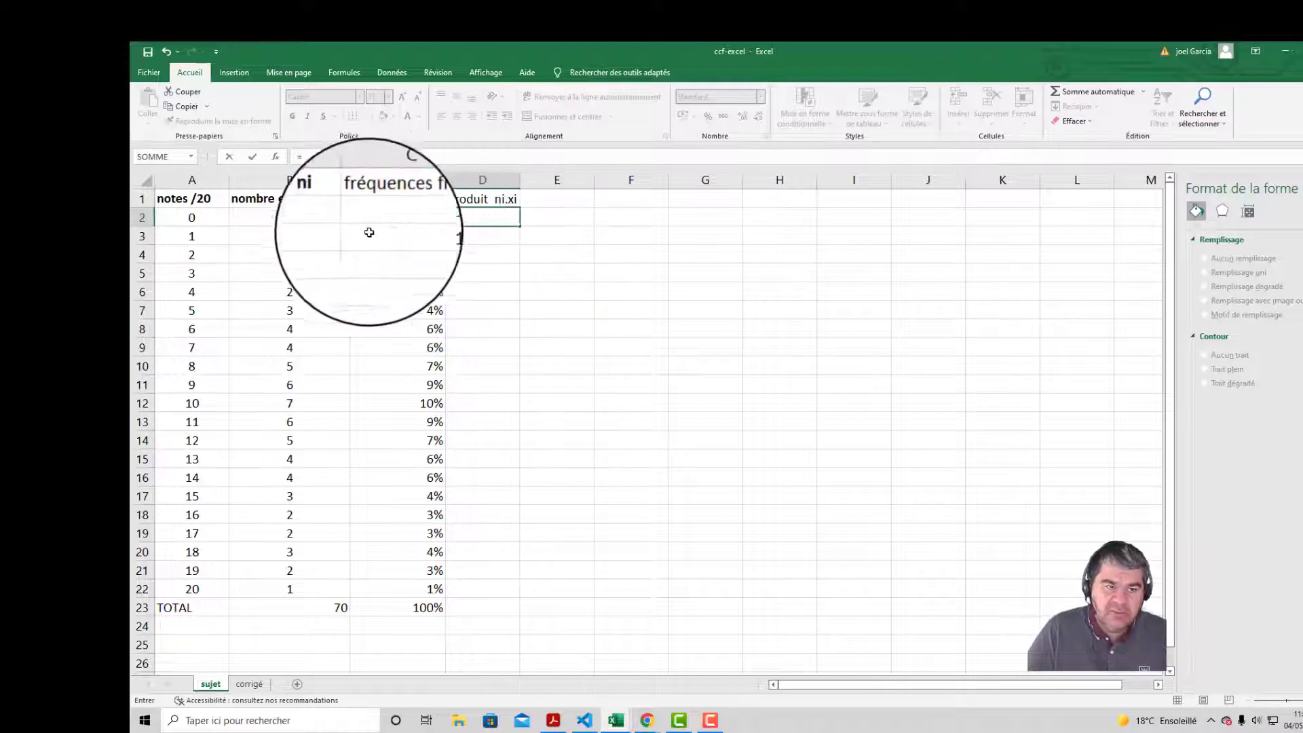
pyautogui.click(308, 219)
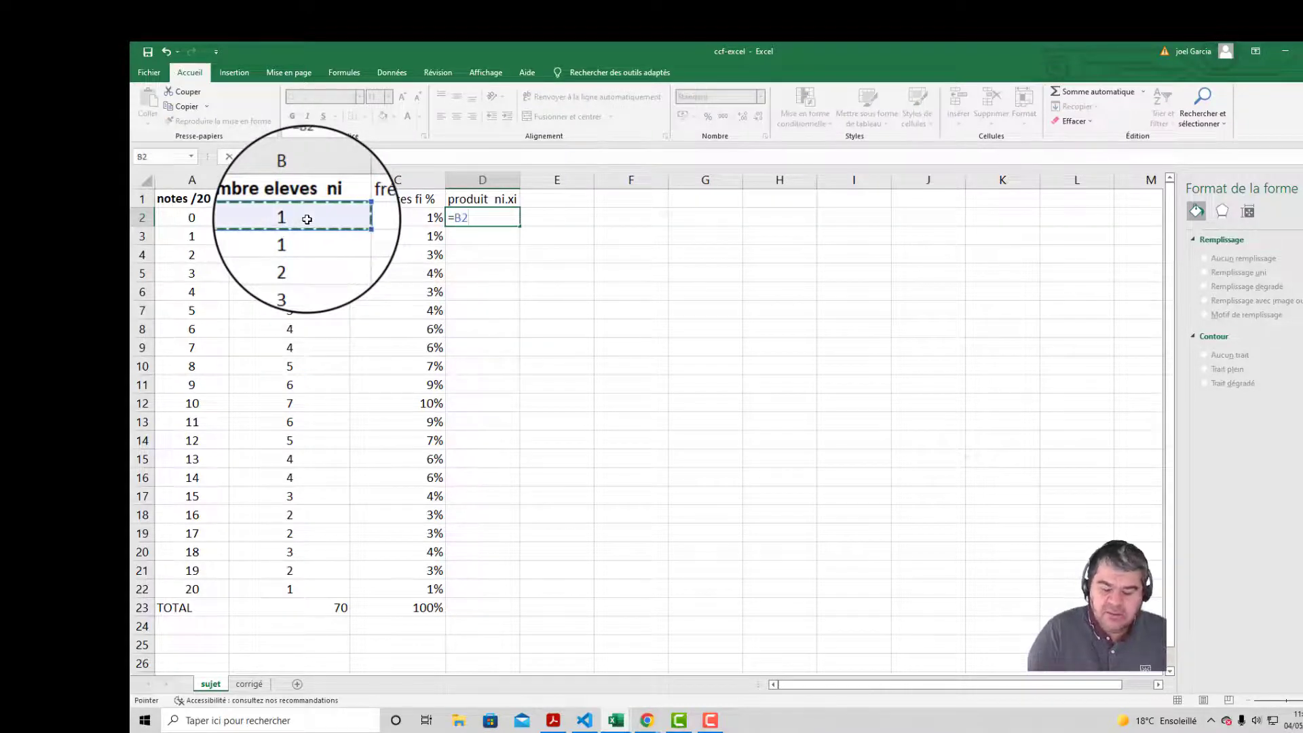
pyautogui.click(203, 219)
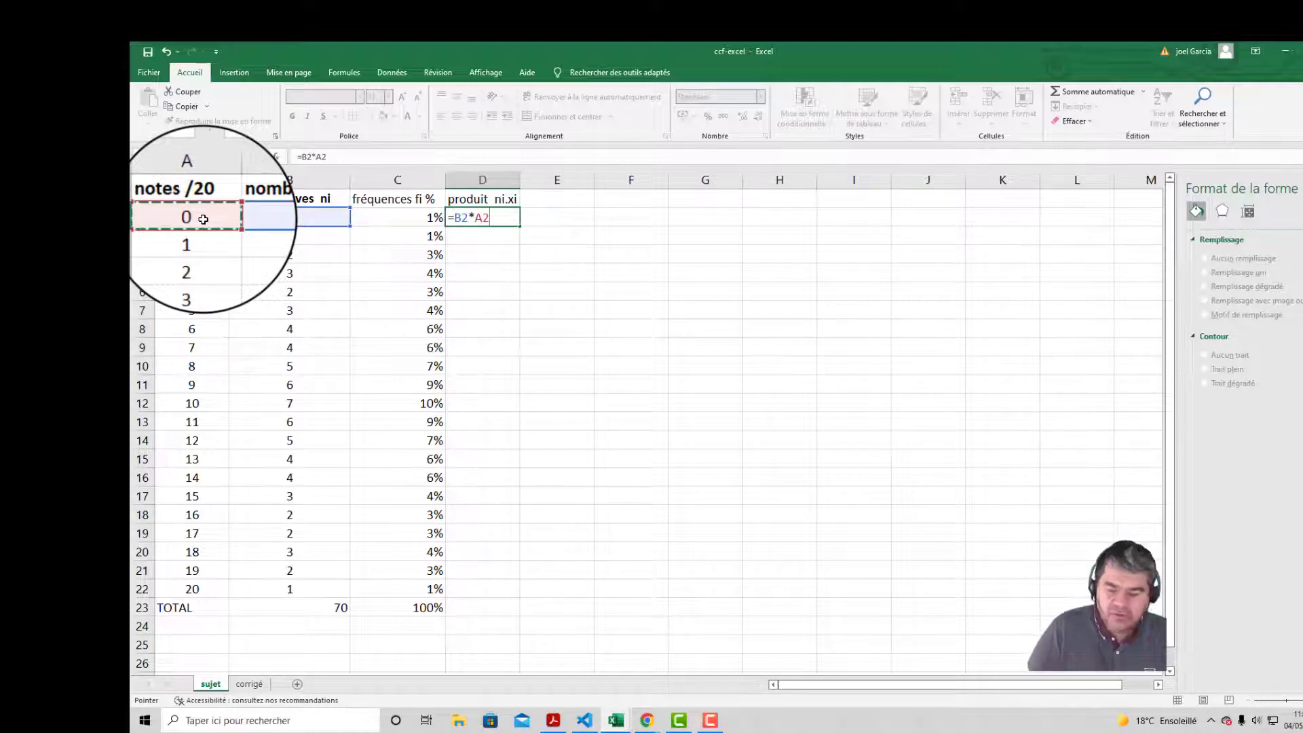
pyautogui.press('Return')
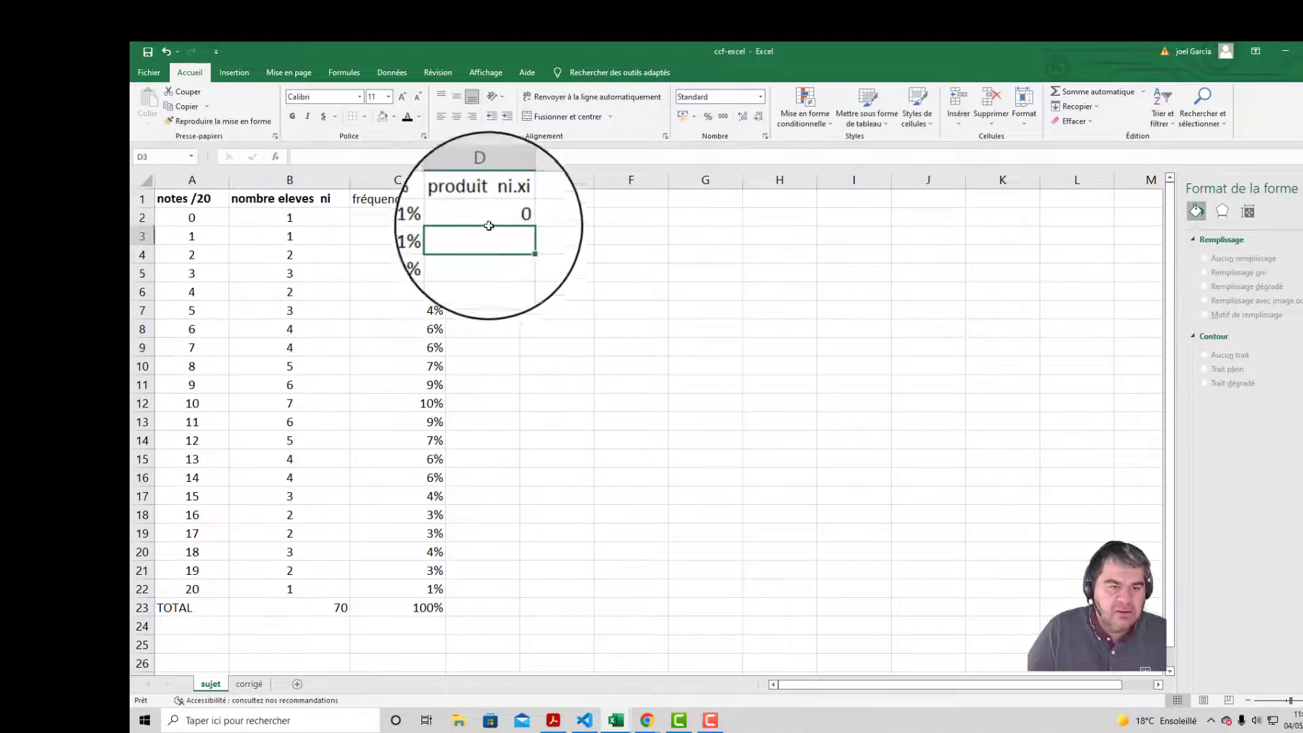
# Step: Calculate the second product in D3 with the formula =B3*A3
pyautogui.write('=')
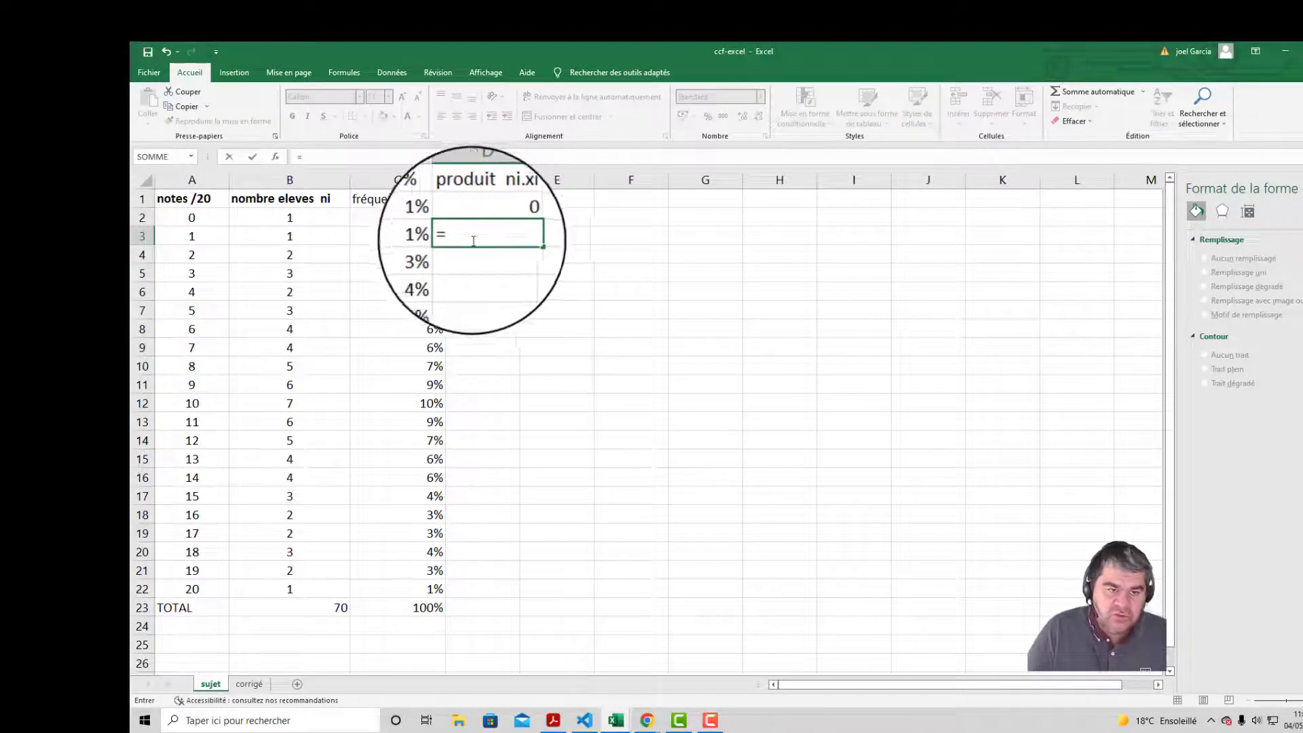
pyautogui.click(304, 239)
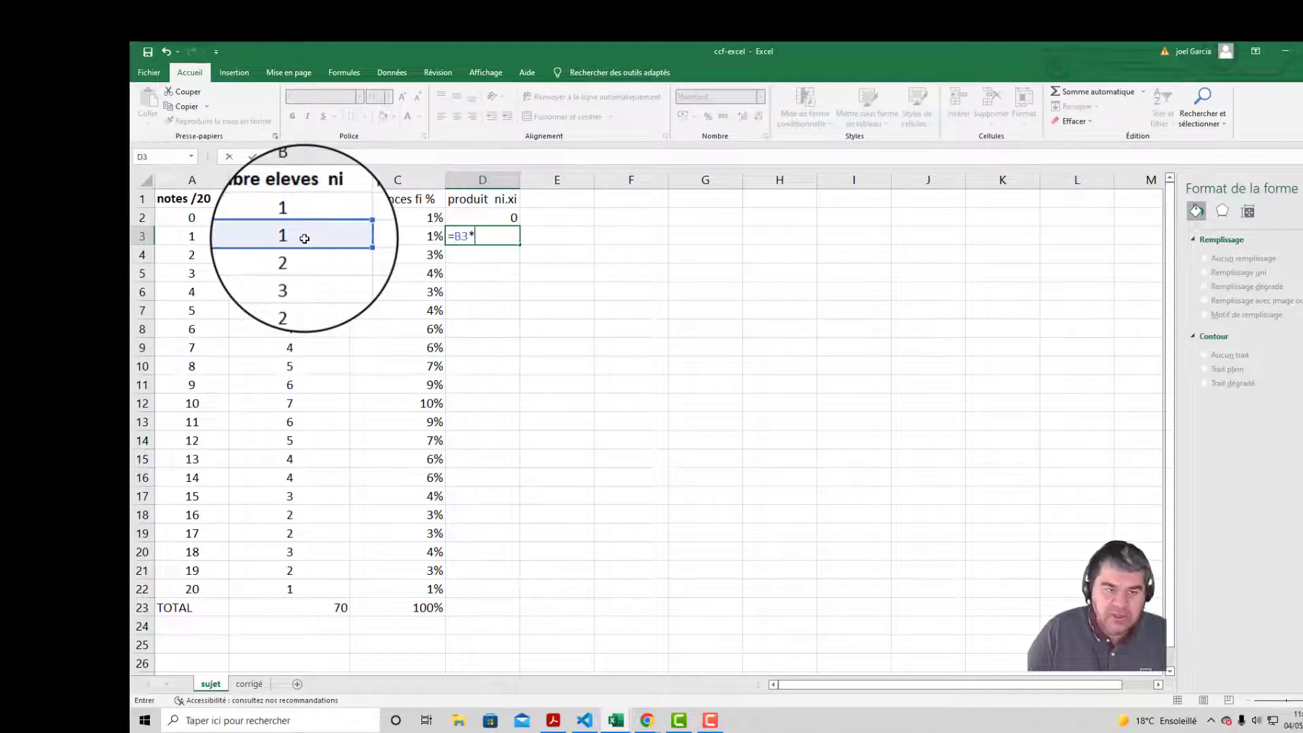
pyautogui.write('*')
pyautogui.click(207, 236)
pyautogui.press('Return')
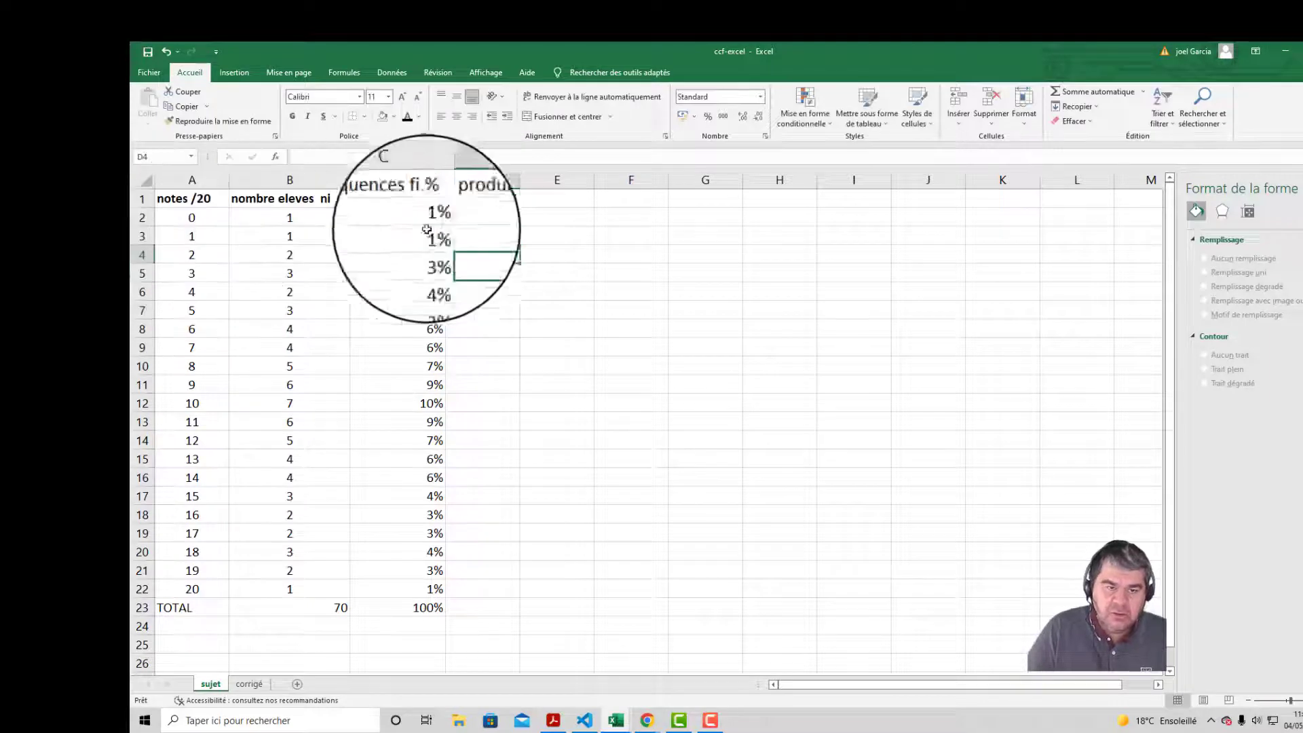
pyautogui.doubleClick(510, 218)
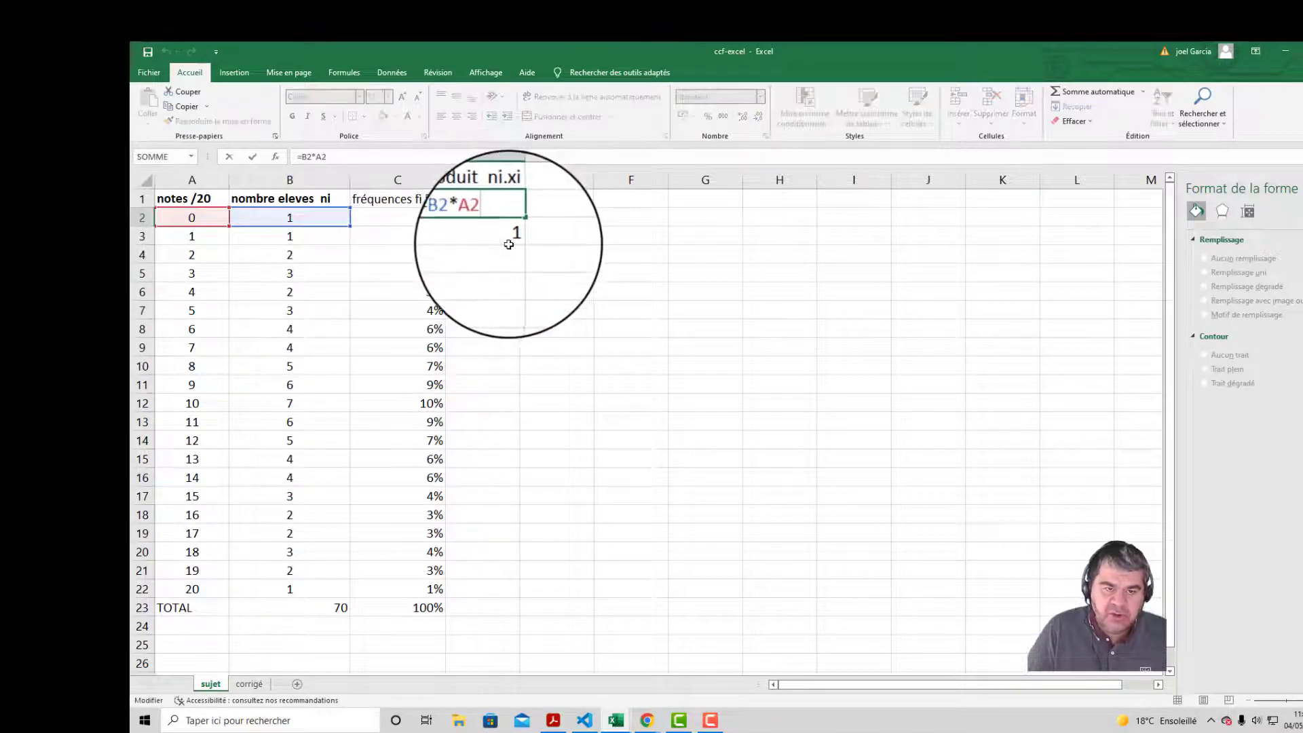
pyautogui.press('Escape')
pyautogui.doubleClick(502, 241)
pyautogui.press('Escape')
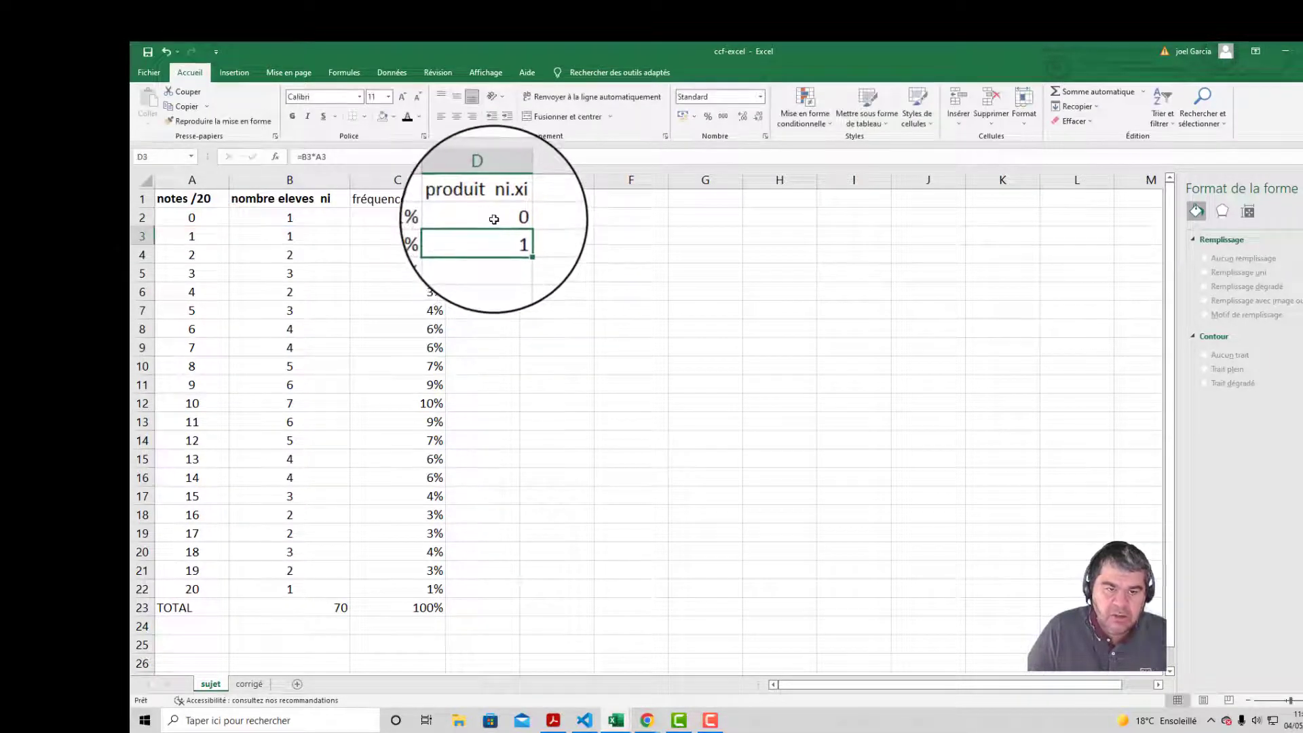
# Step: Change the formula in D2 to =$B2*$A2 and fill it through D22
pyautogui.doubleClick(494, 219)
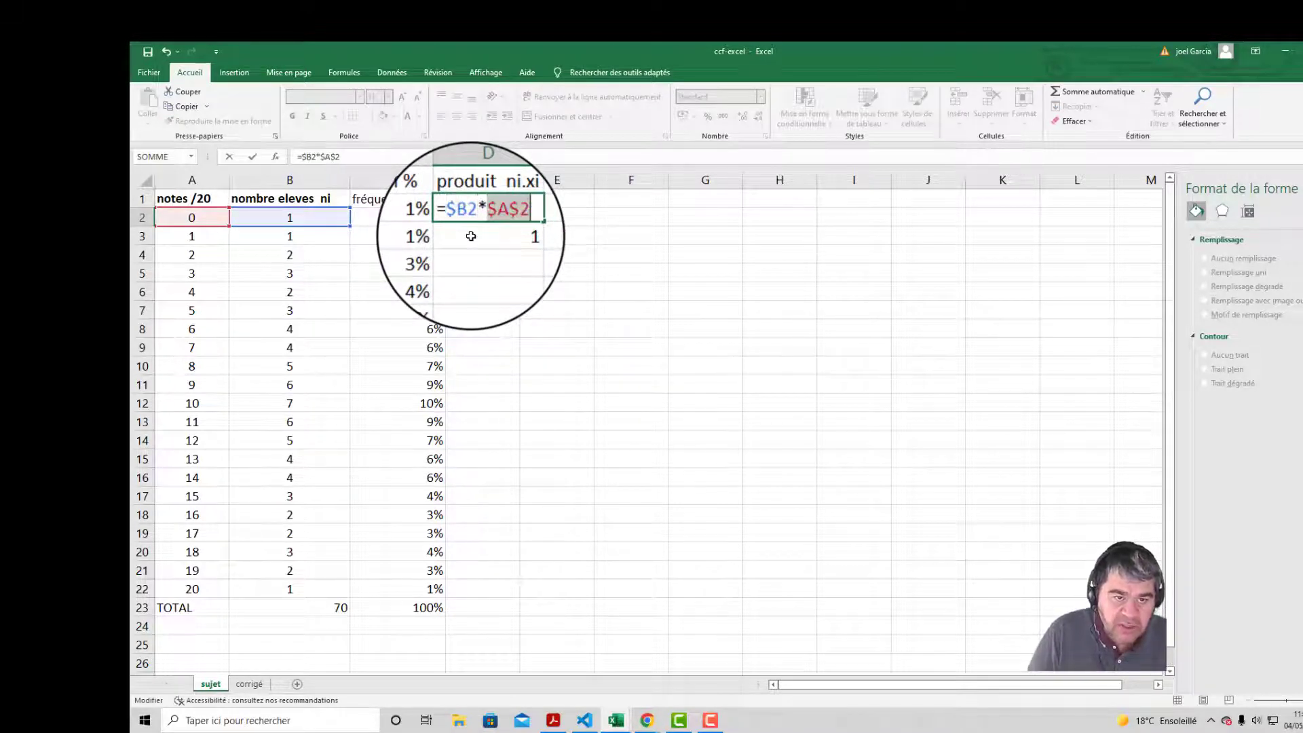
pyautogui.press('Return')
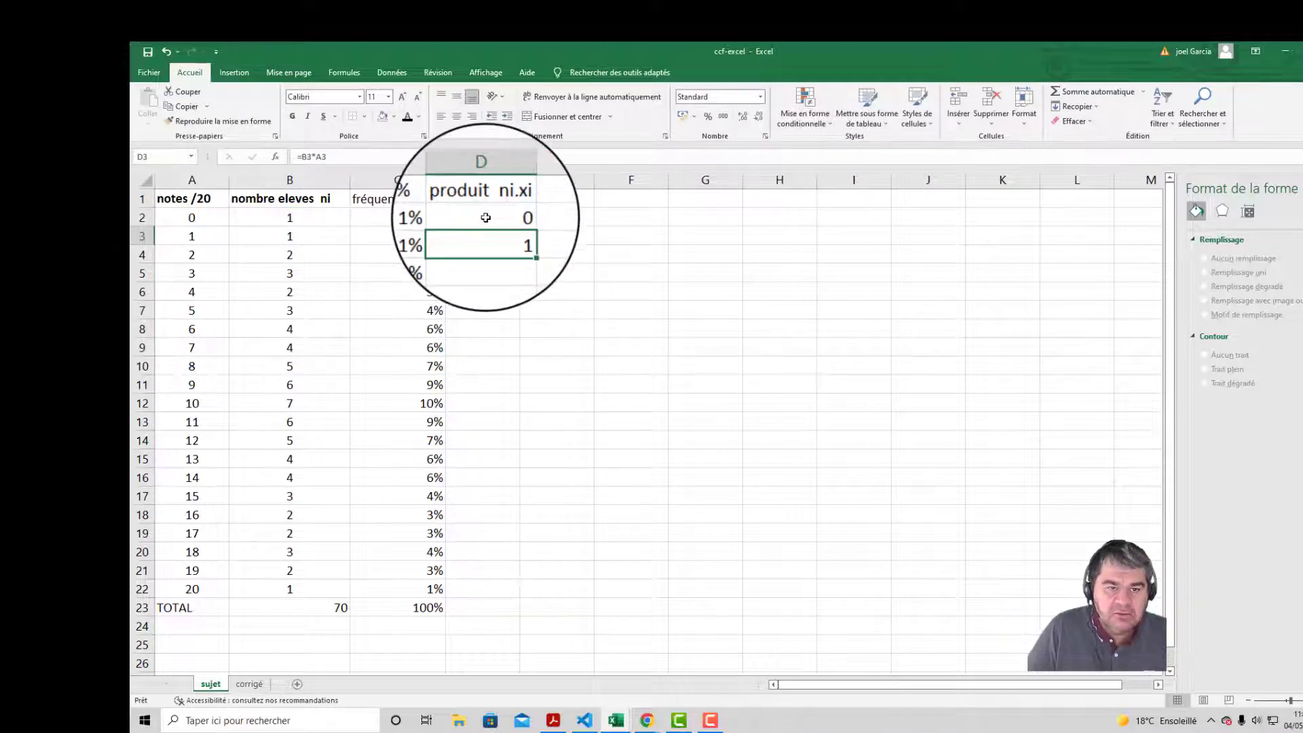
pyautogui.press('Up')
pyautogui.moveTo(493, 219); pyautogui.dragTo(495, 588)
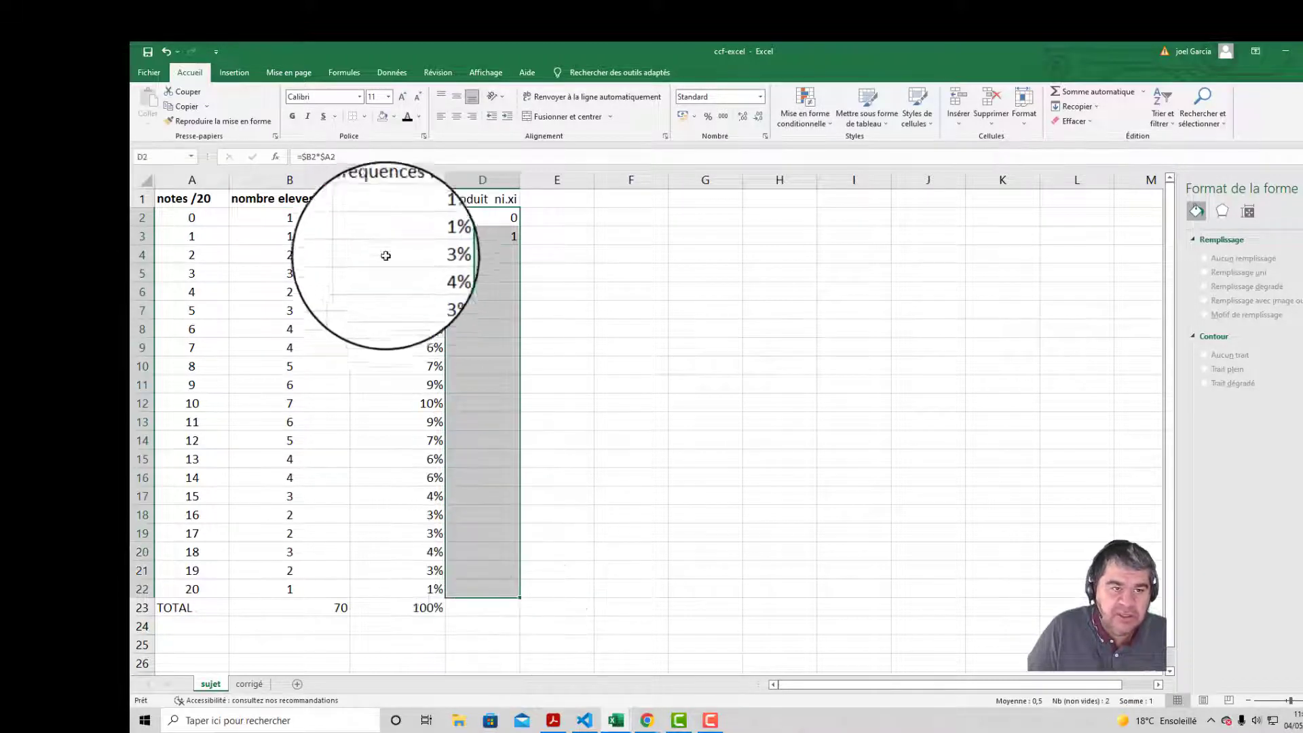
pyautogui.click(381, 167)
pyautogui.hotkey('ctrl', 'Return')
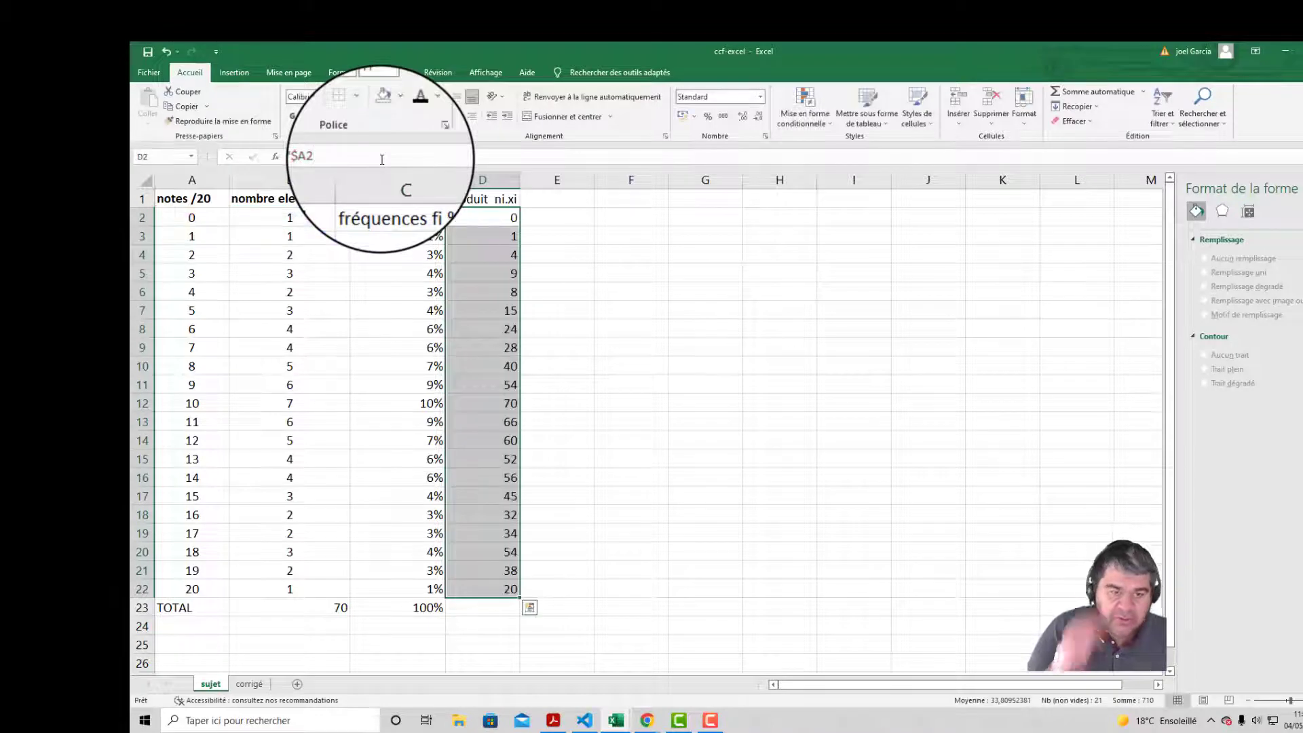
pyautogui.click(628, 273)
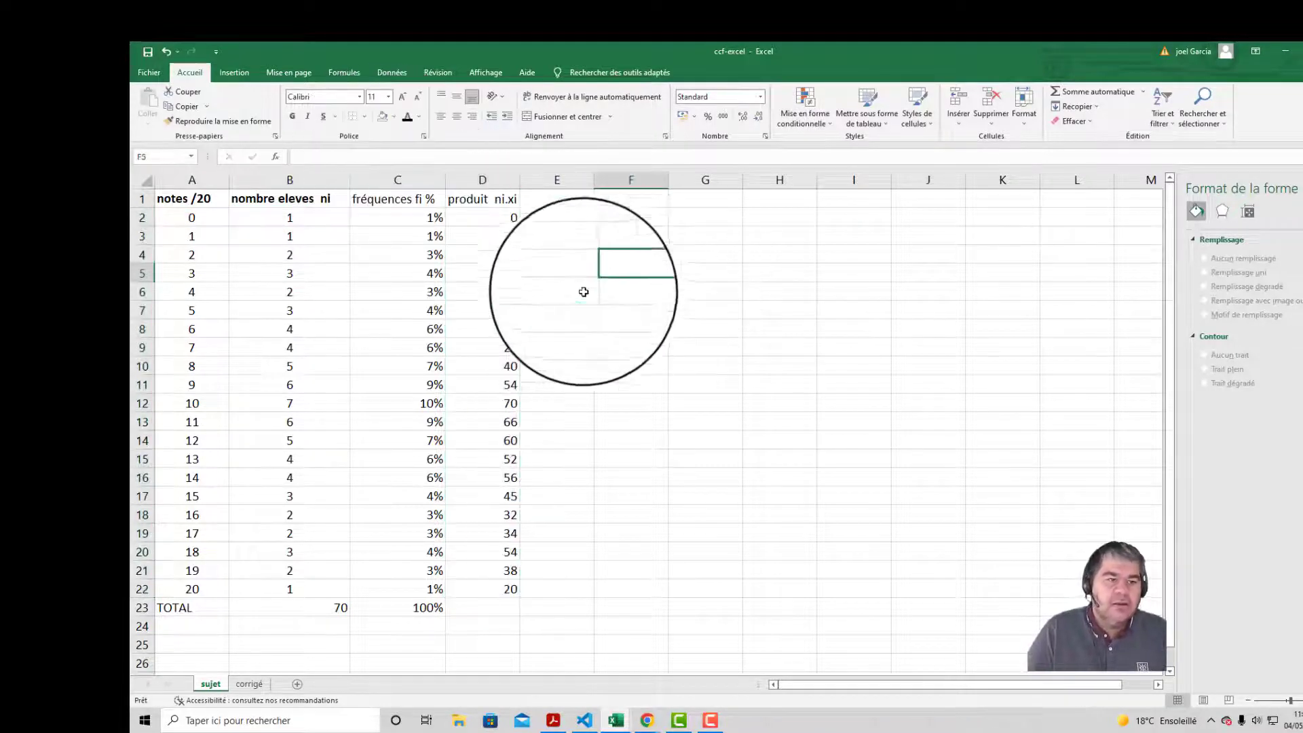
pyautogui.click(212, 201)
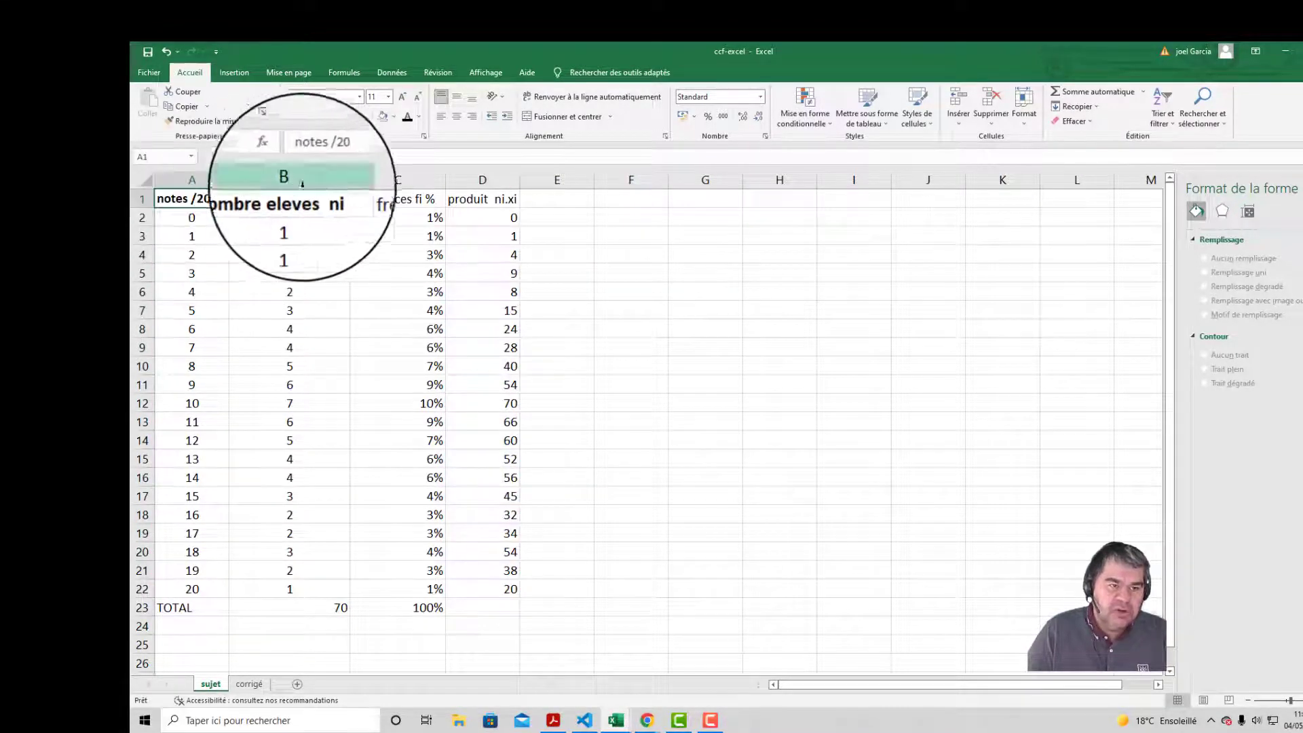
pyautogui.click(351, 157)
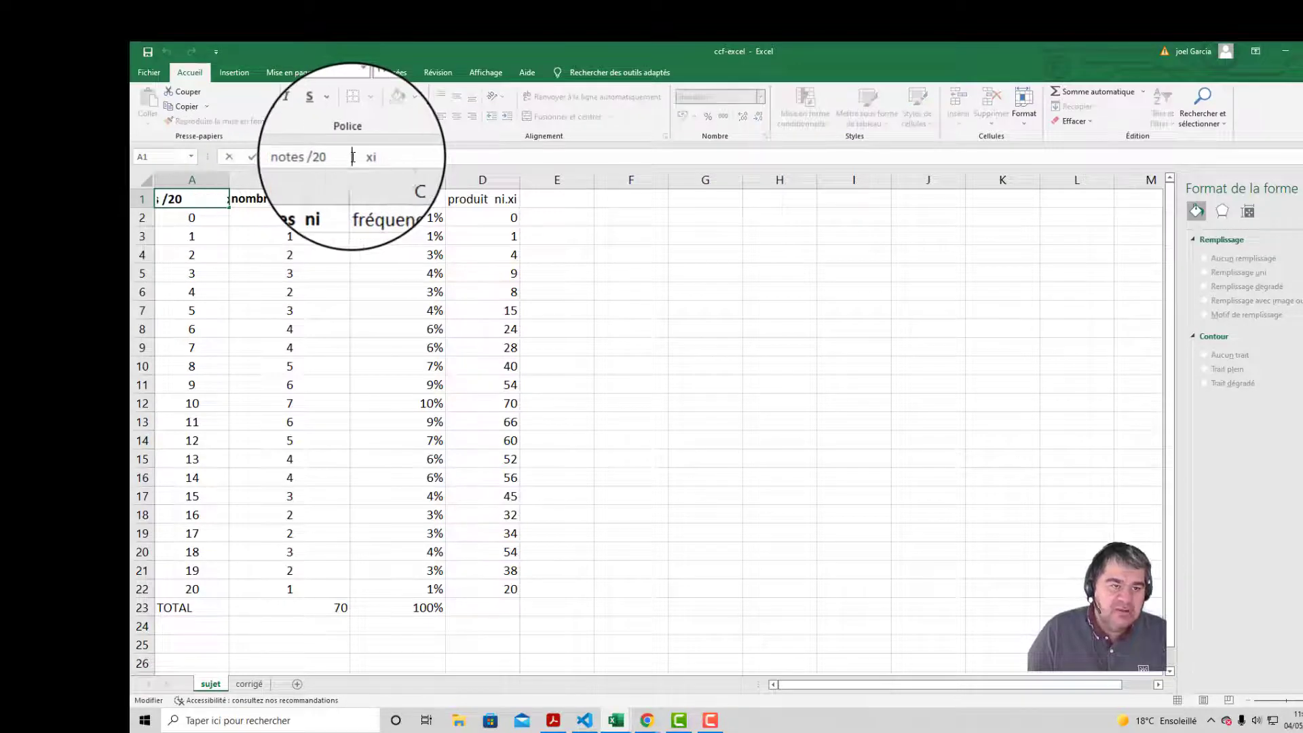
pyautogui.click(229, 157)
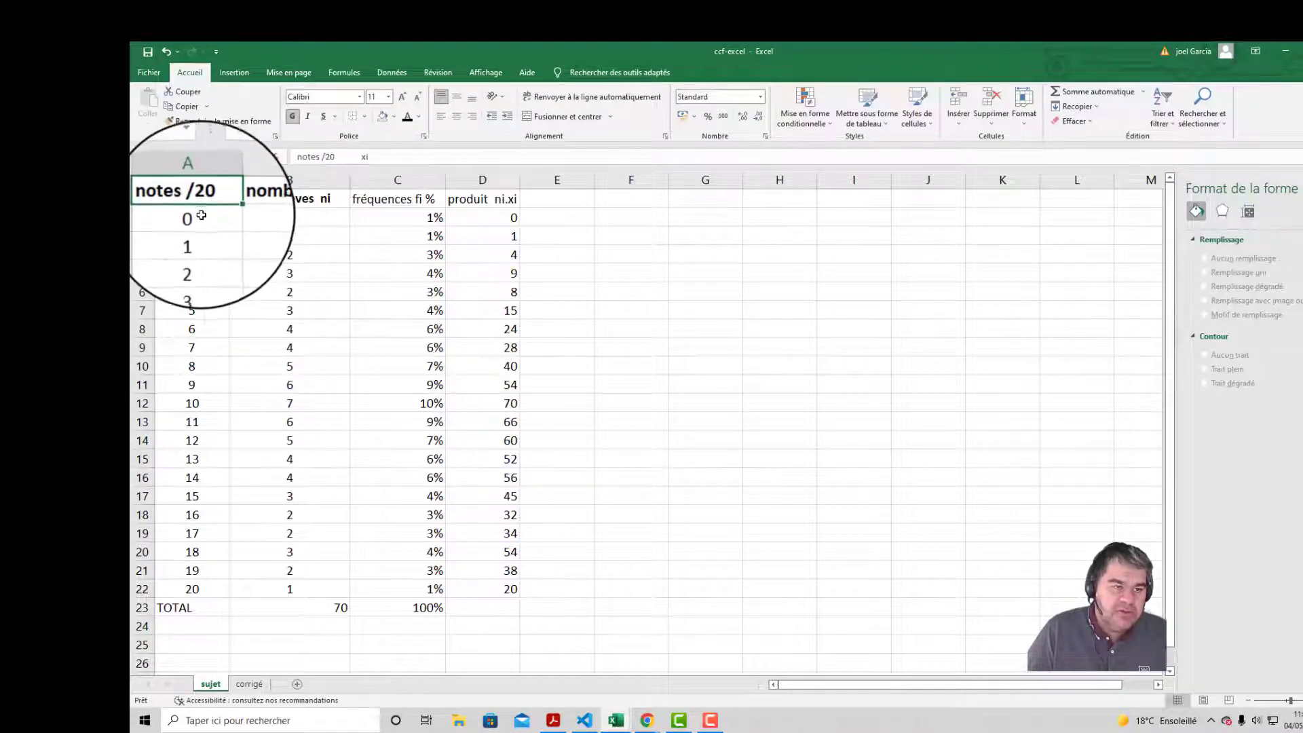
# Step: Center the headings in A1:D1 horizontally and vertically and turn on automatic text wrapping for them
pyautogui.moveTo(203, 204); pyautogui.dragTo(463, 199)
pyautogui.rightClick(436, 198)
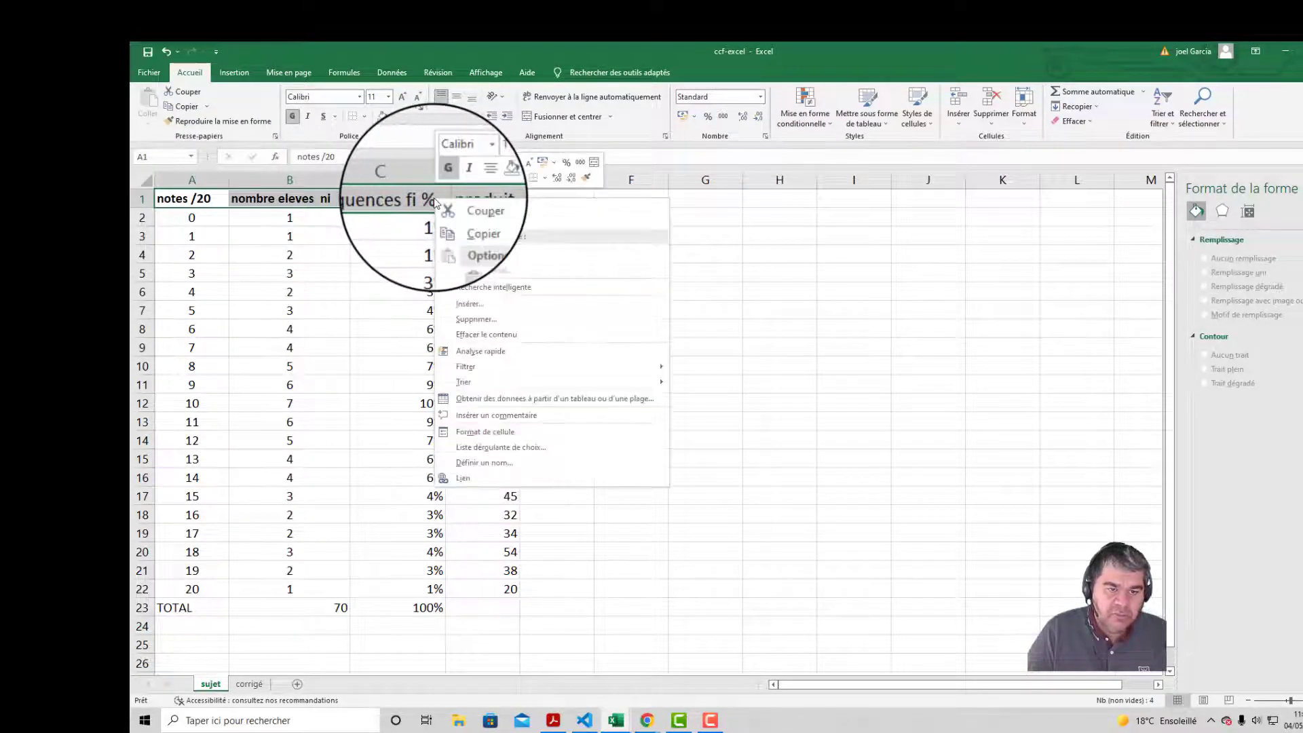
pyautogui.click(485, 431)
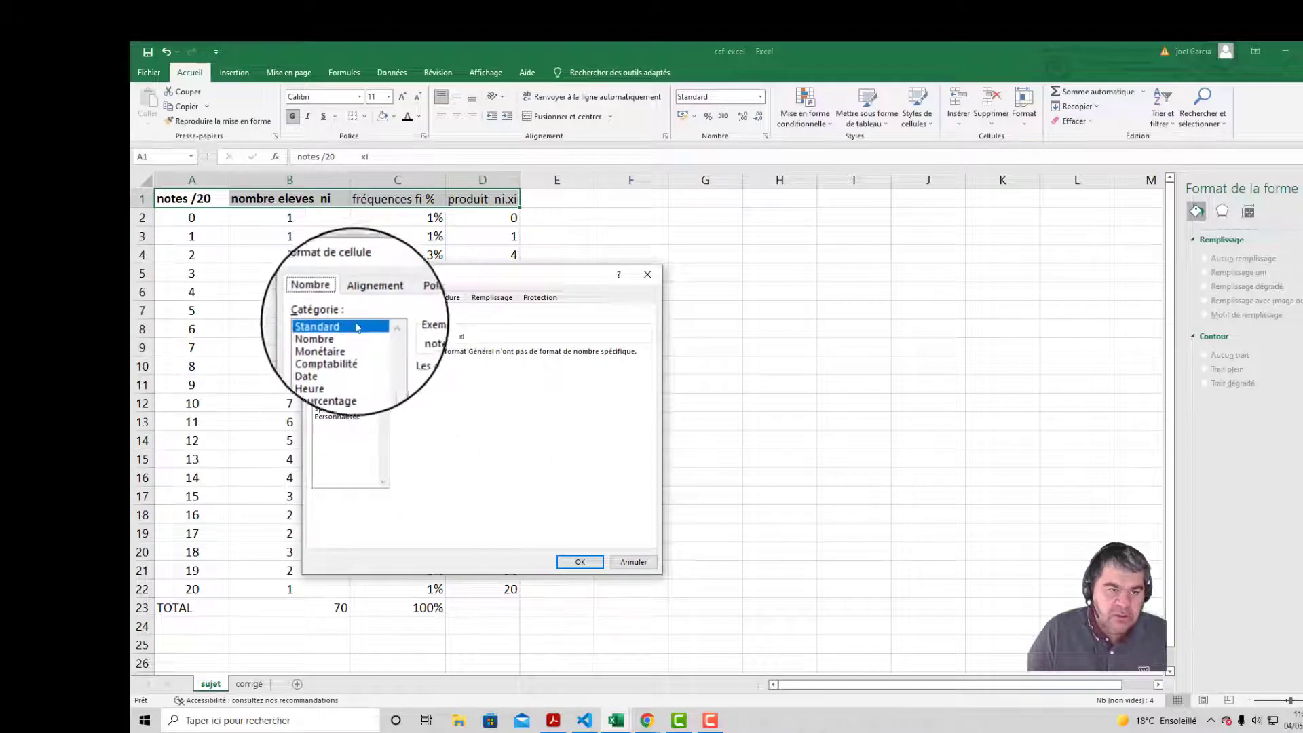
pyautogui.click(365, 306)
pyautogui.click(370, 354)
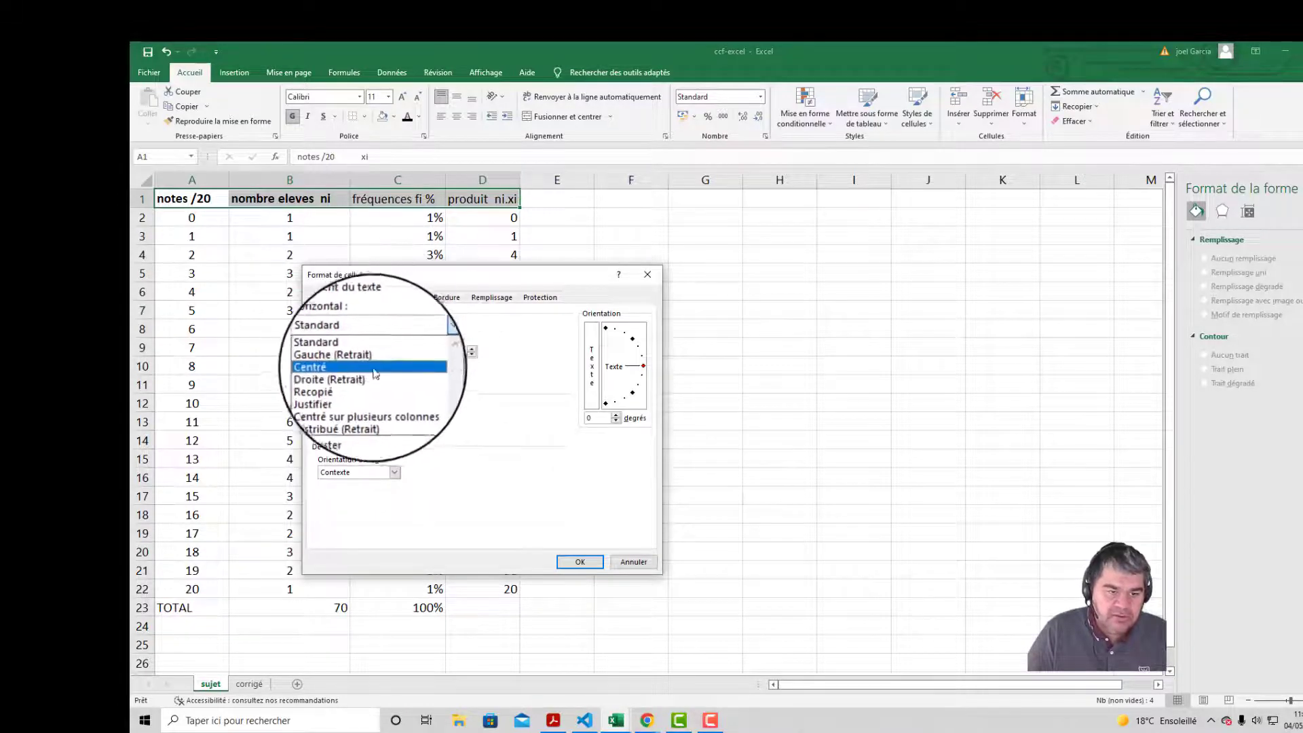
pyautogui.click(372, 370)
pyautogui.click(372, 370)
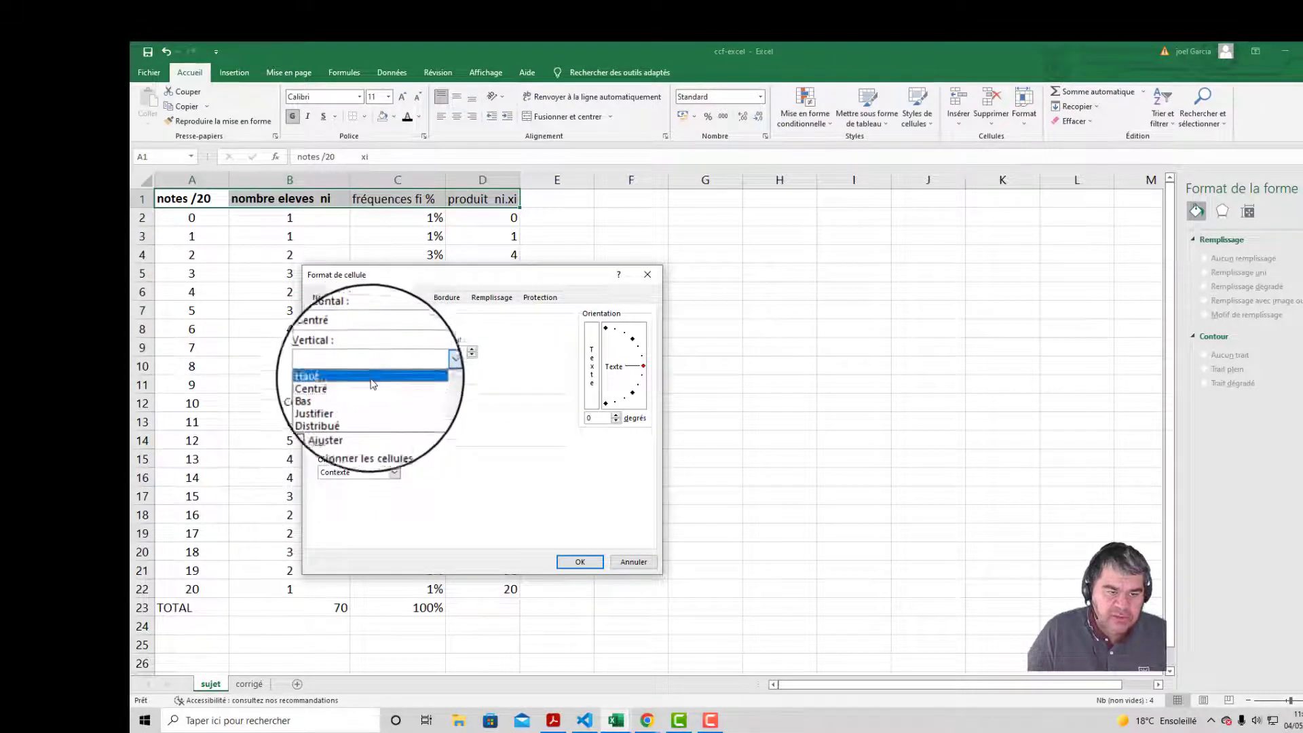
pyautogui.click(370, 390)
pyautogui.click(322, 407)
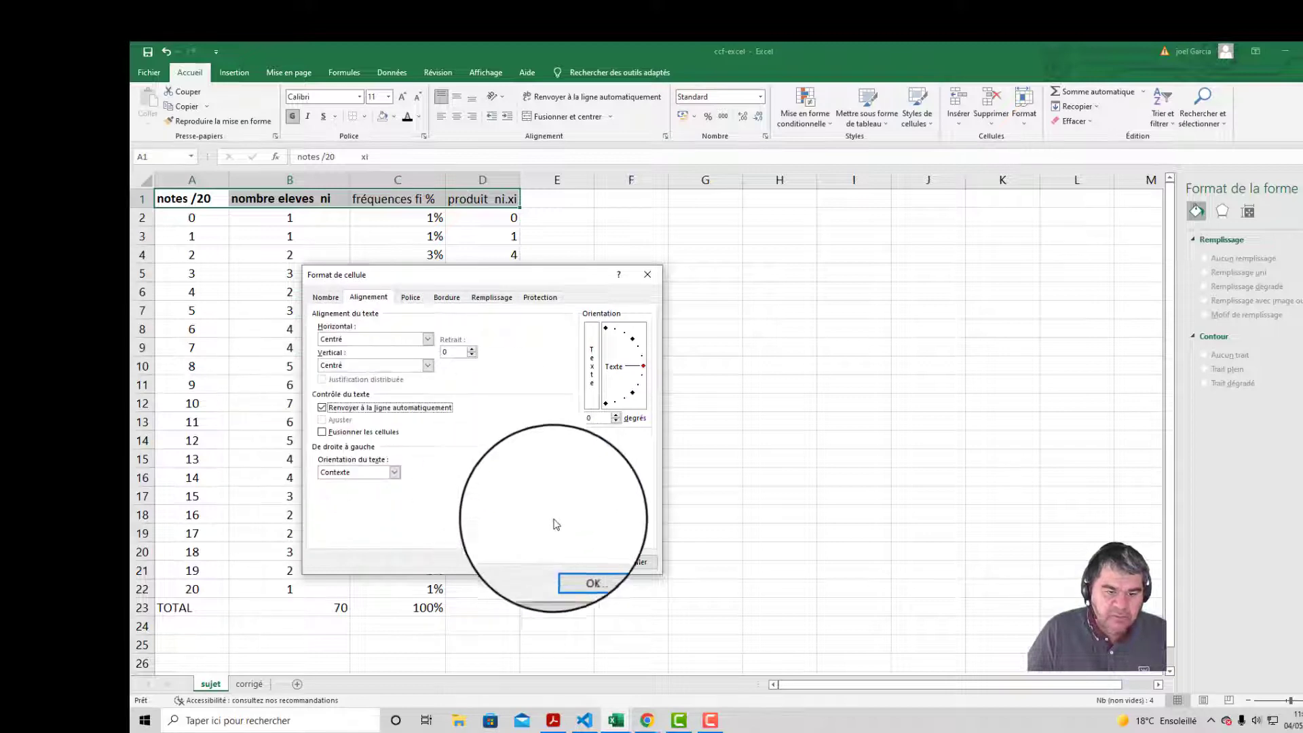
pyautogui.click(586, 565)
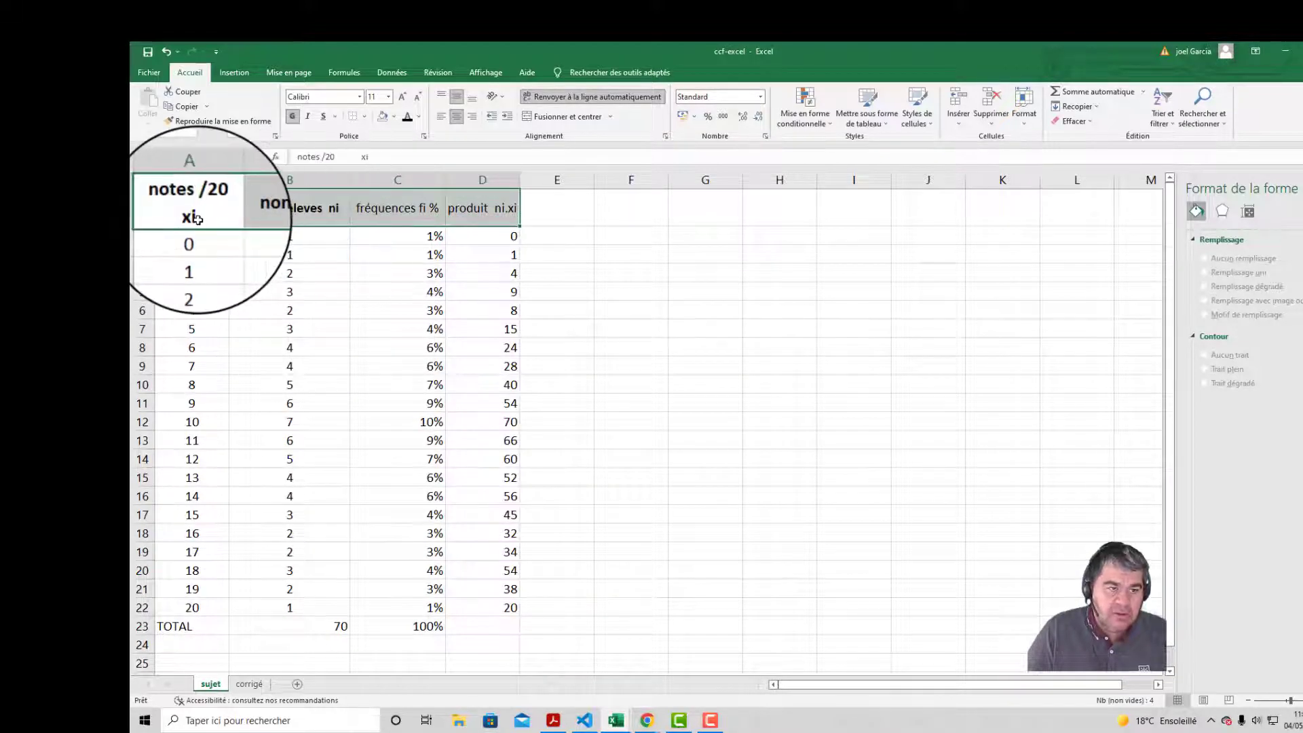
# Step: Insert a line break before "ni" in the B1 heading and before "fi %" in the C1 heading
pyautogui.doubleClick(325, 208)
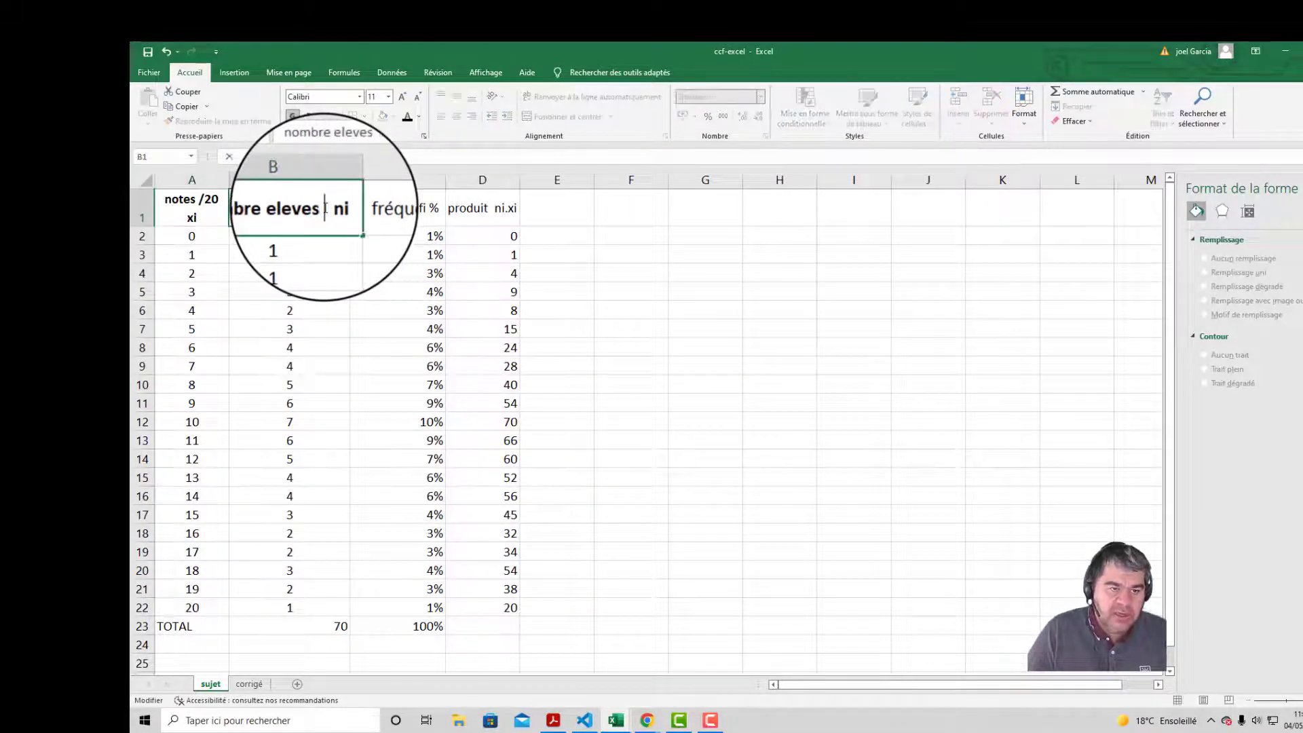
pyautogui.hotkey('alt', 'Return')
pyautogui.click(401, 208)
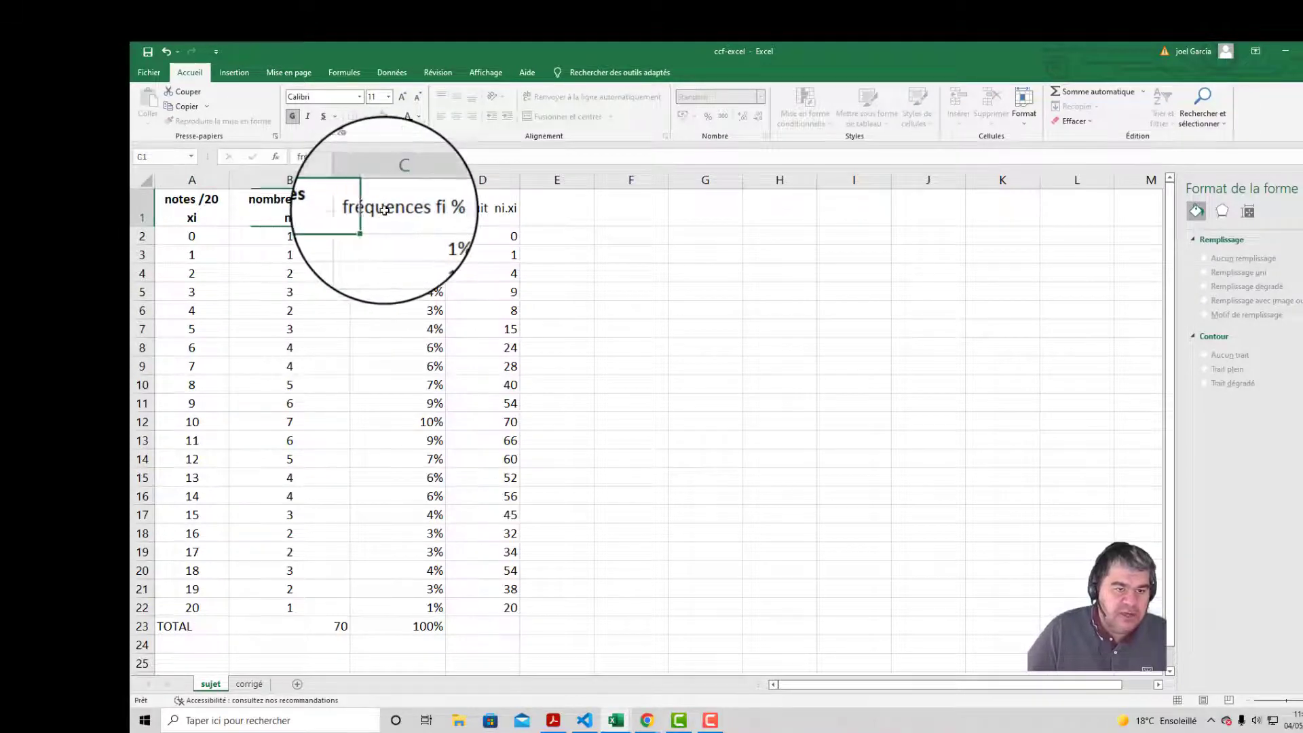
pyautogui.doubleClick(422, 208)
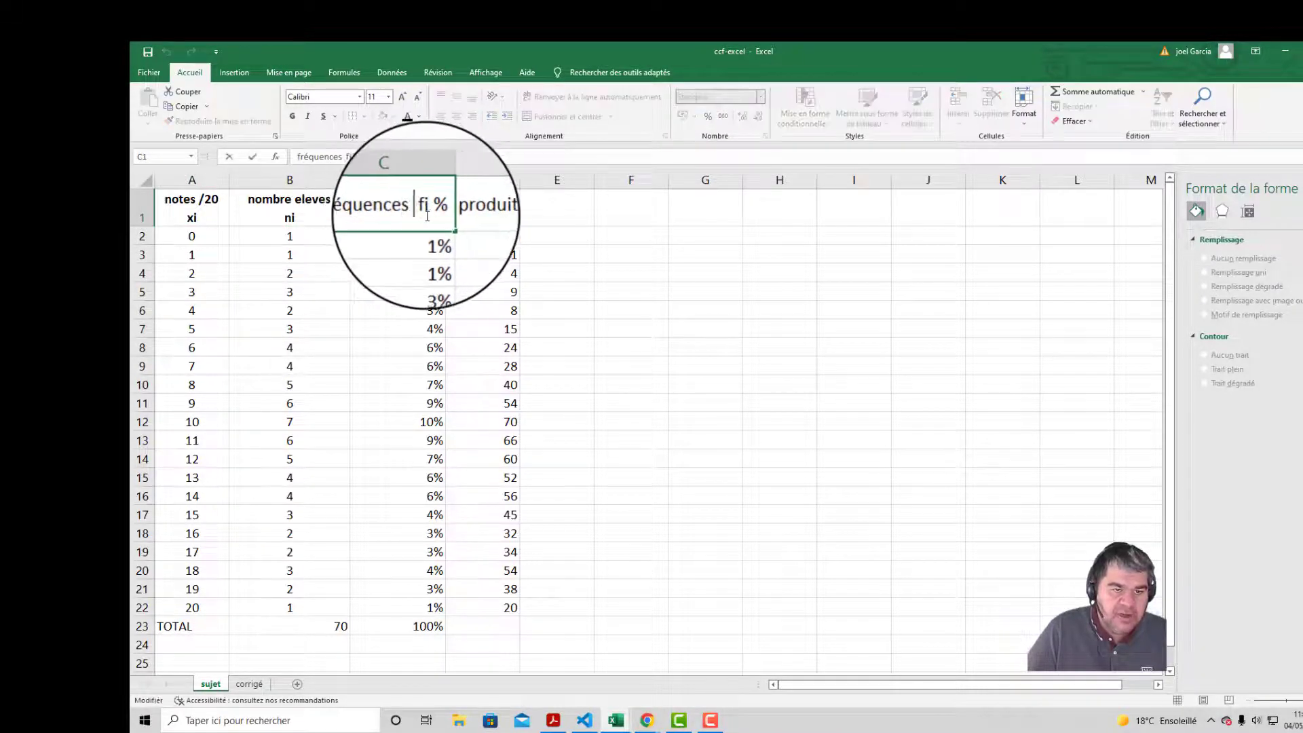
pyautogui.hotkey('alt', 'Return')
pyautogui.click(474, 204)
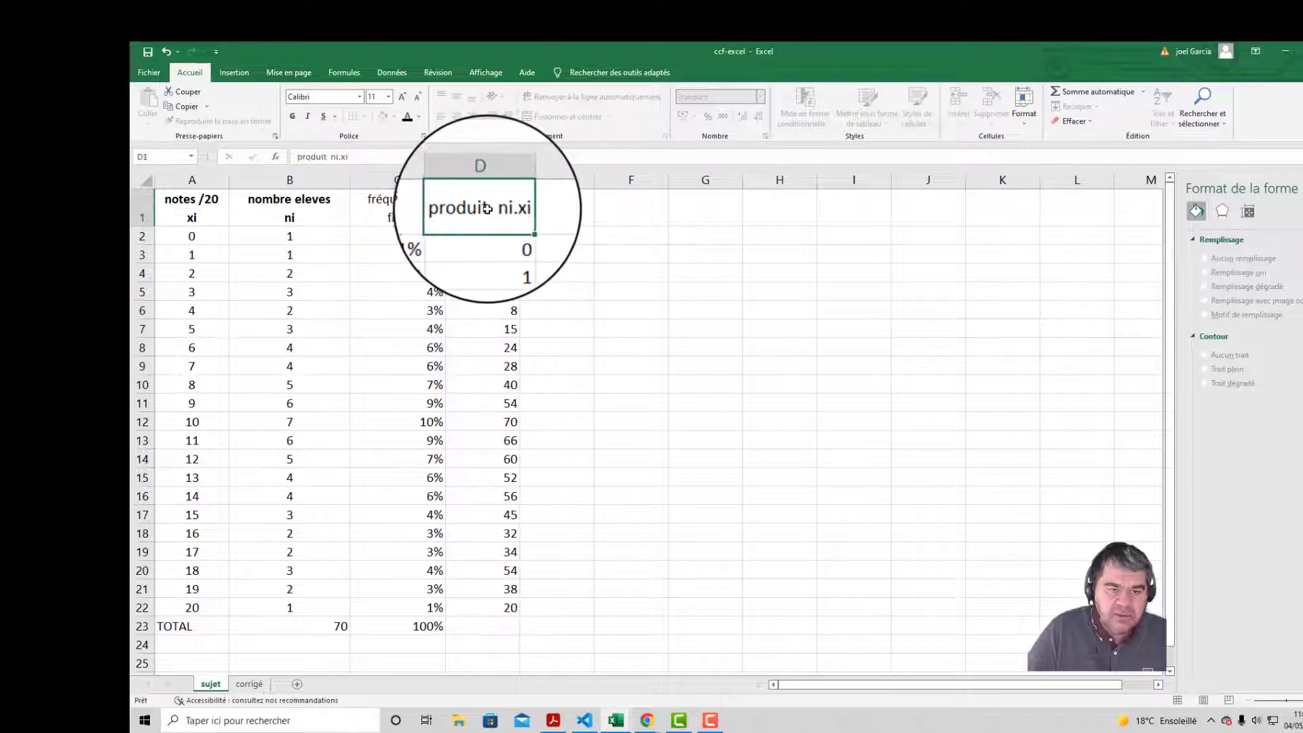
# Step: Insert a line break before "ni.xi" in the D1 heading
pyautogui.doubleClick(499, 209)
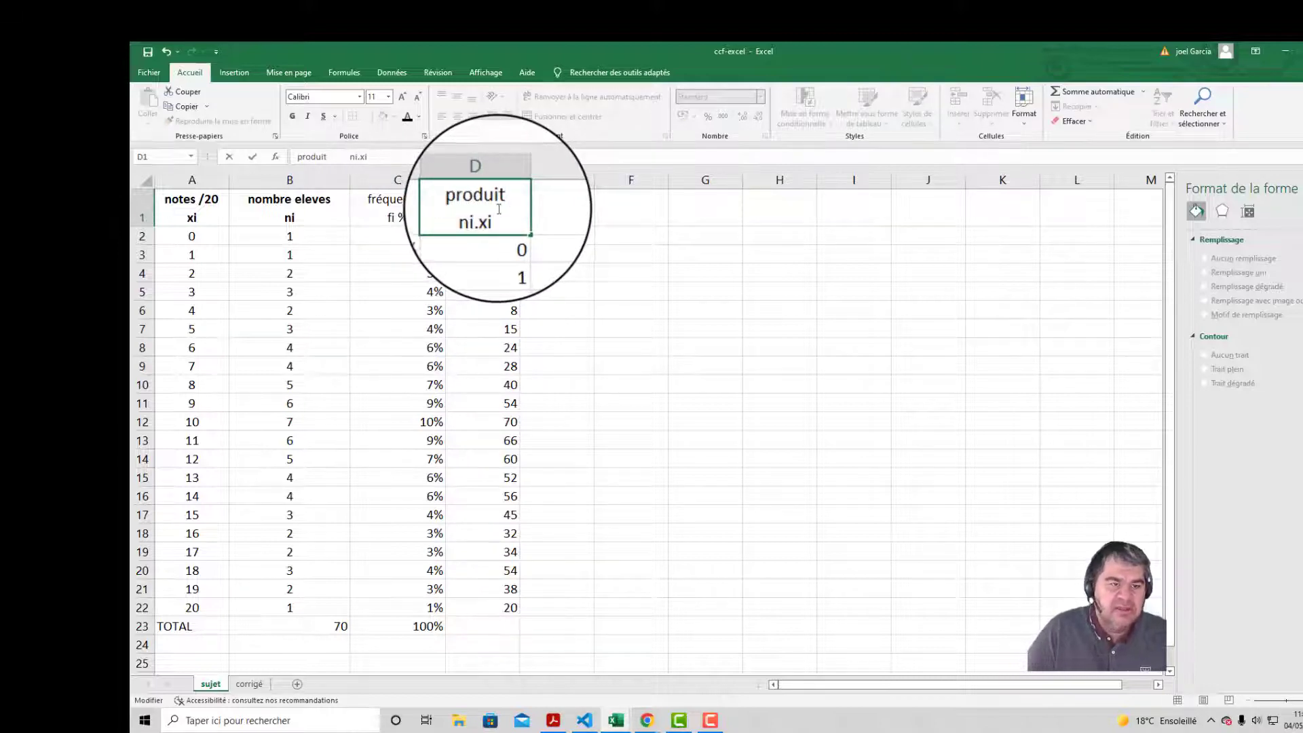
pyautogui.press('Return')
# Step: Format the headings in A1:D1 as bold white text on a blue fill with all borders
pyautogui.moveTo(190, 207); pyautogui.dragTo(499, 207)
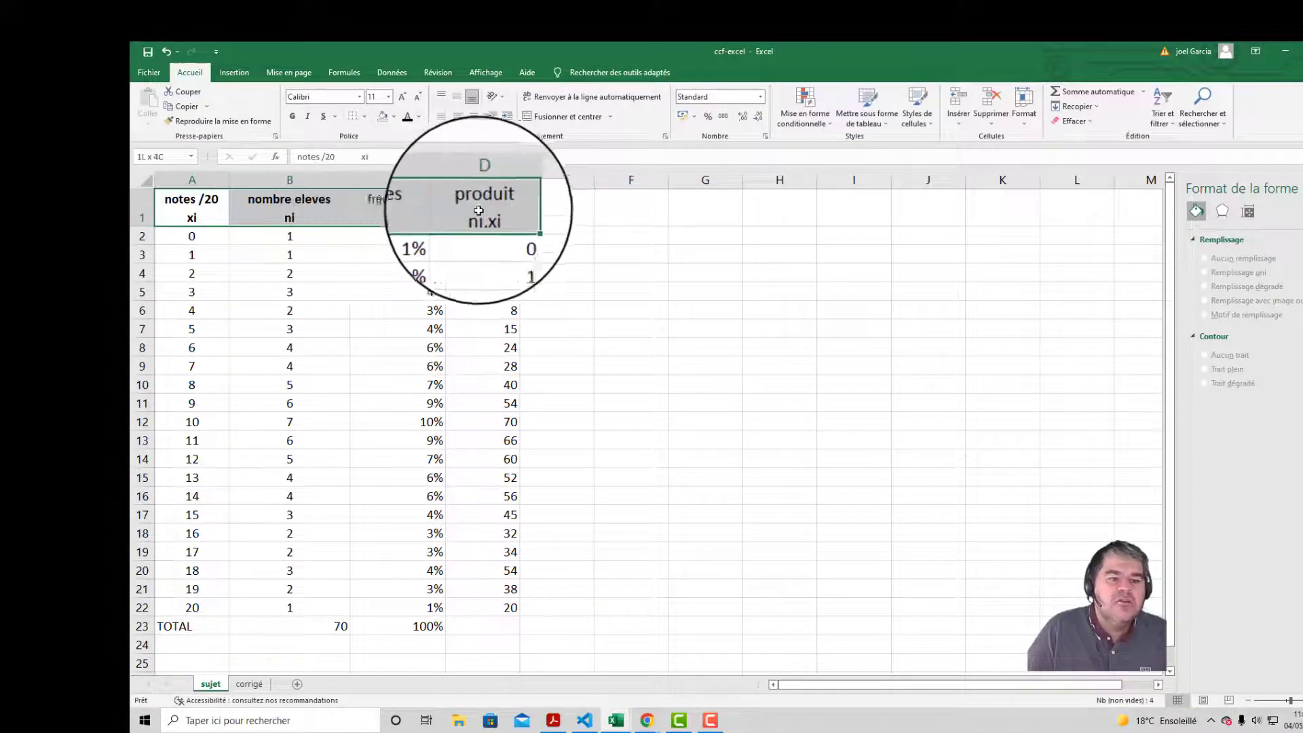
pyautogui.click(297, 118)
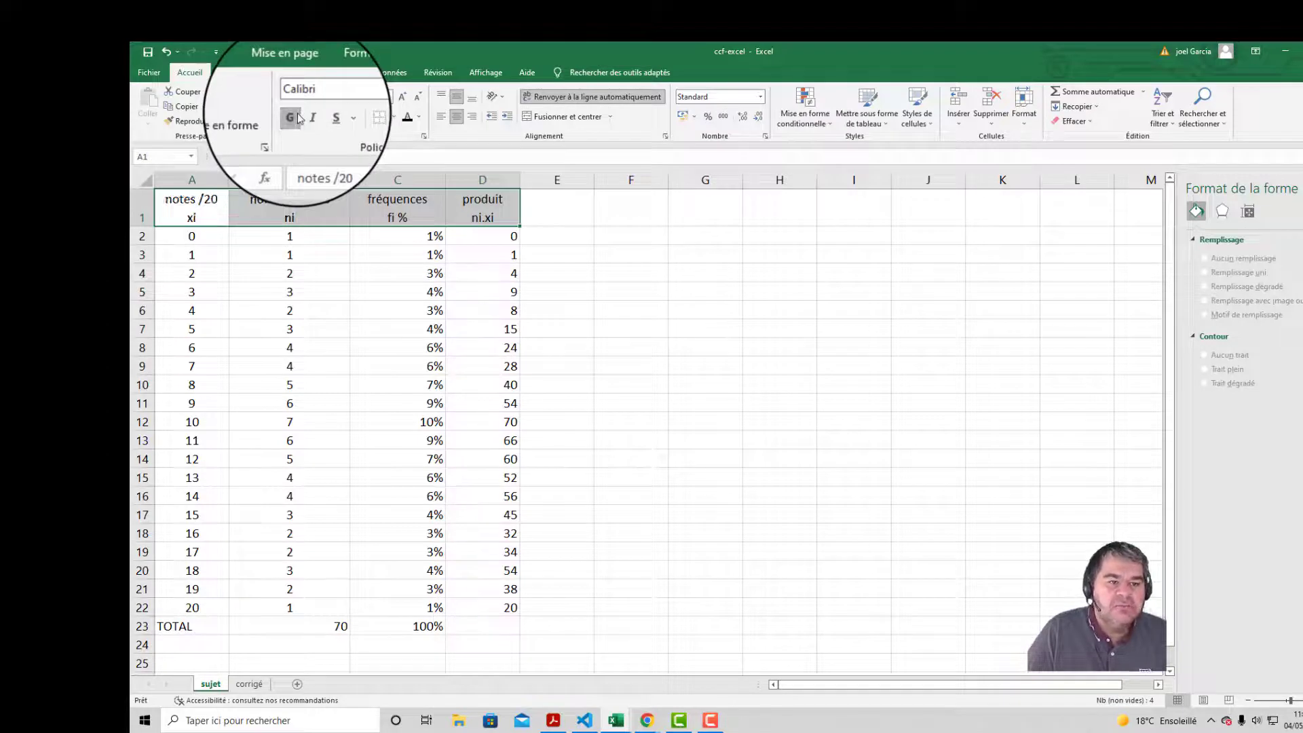
pyautogui.click(298, 118)
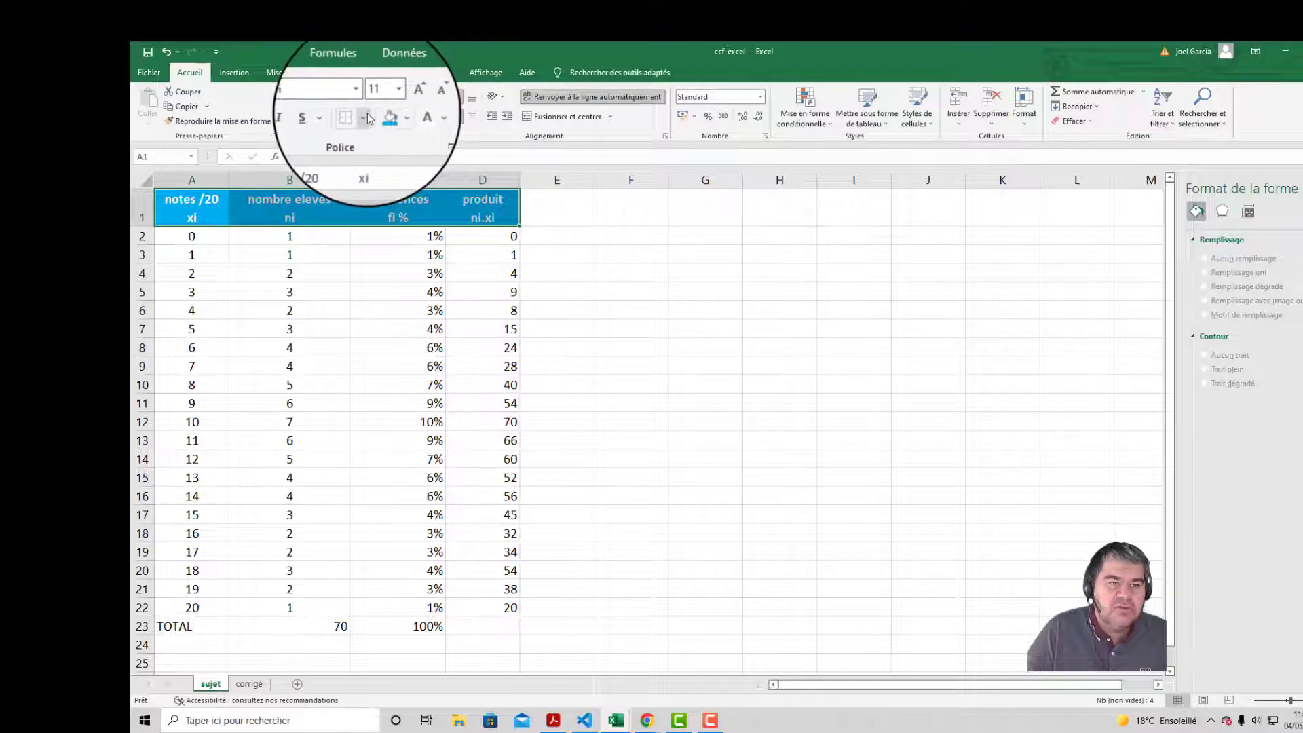
pyautogui.click(367, 119)
pyautogui.click(378, 224)
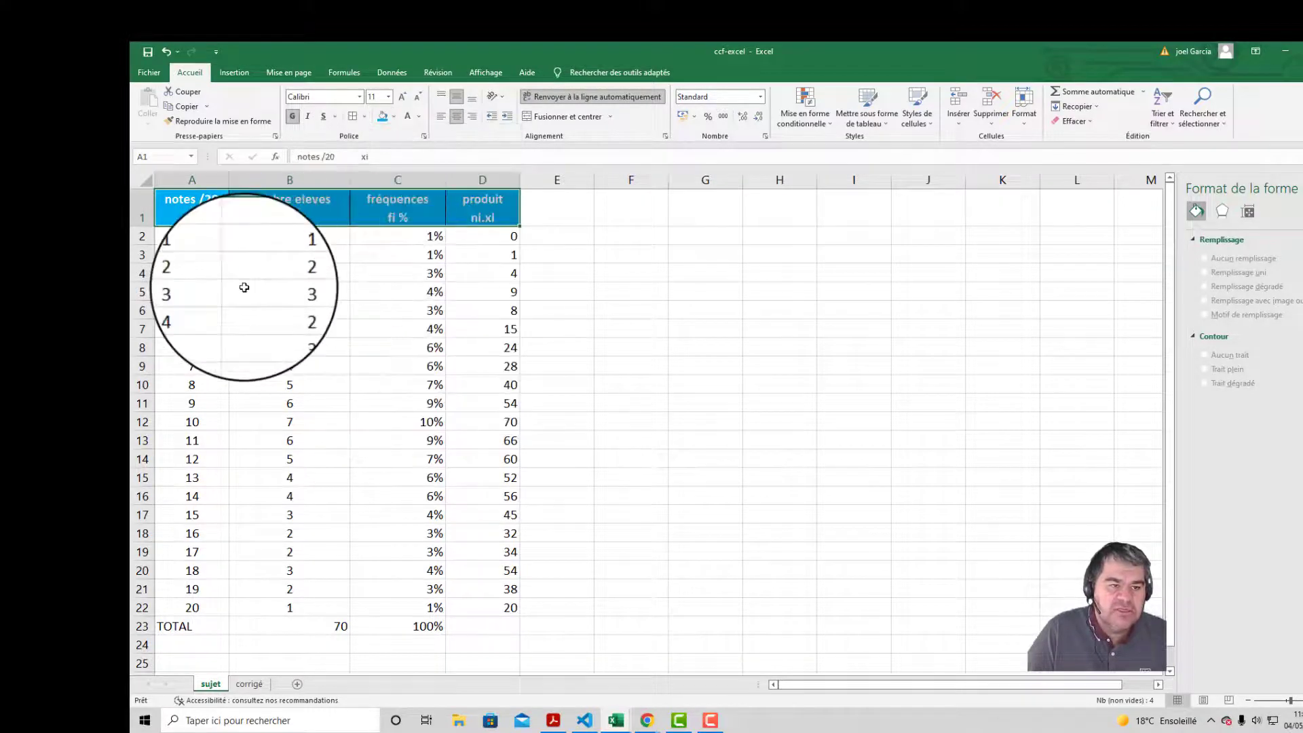
# Step: Apply thick outside borders separately to the data columns A2:A22, B2:B22, C2:C22 and D2:D22
pyautogui.moveTo(192, 236); pyautogui.dragTo(191, 612)
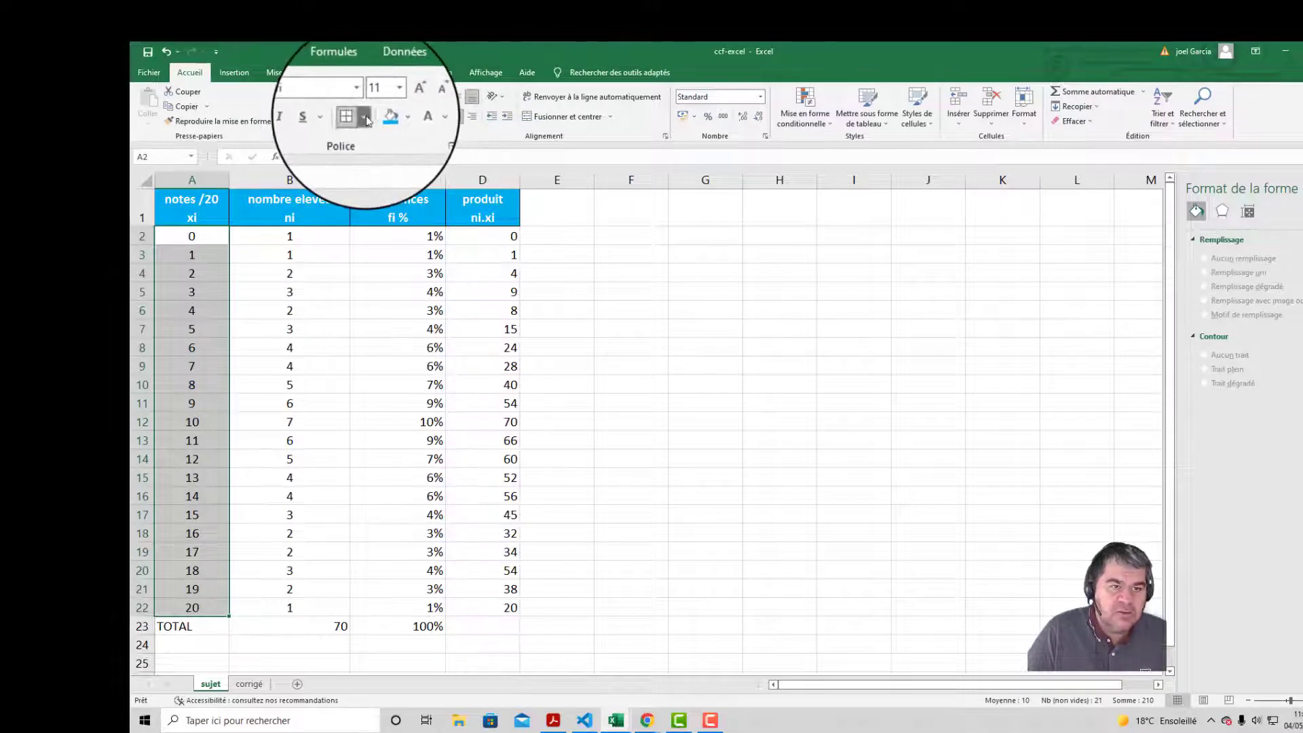
pyautogui.click(366, 120)
pyautogui.click(407, 237)
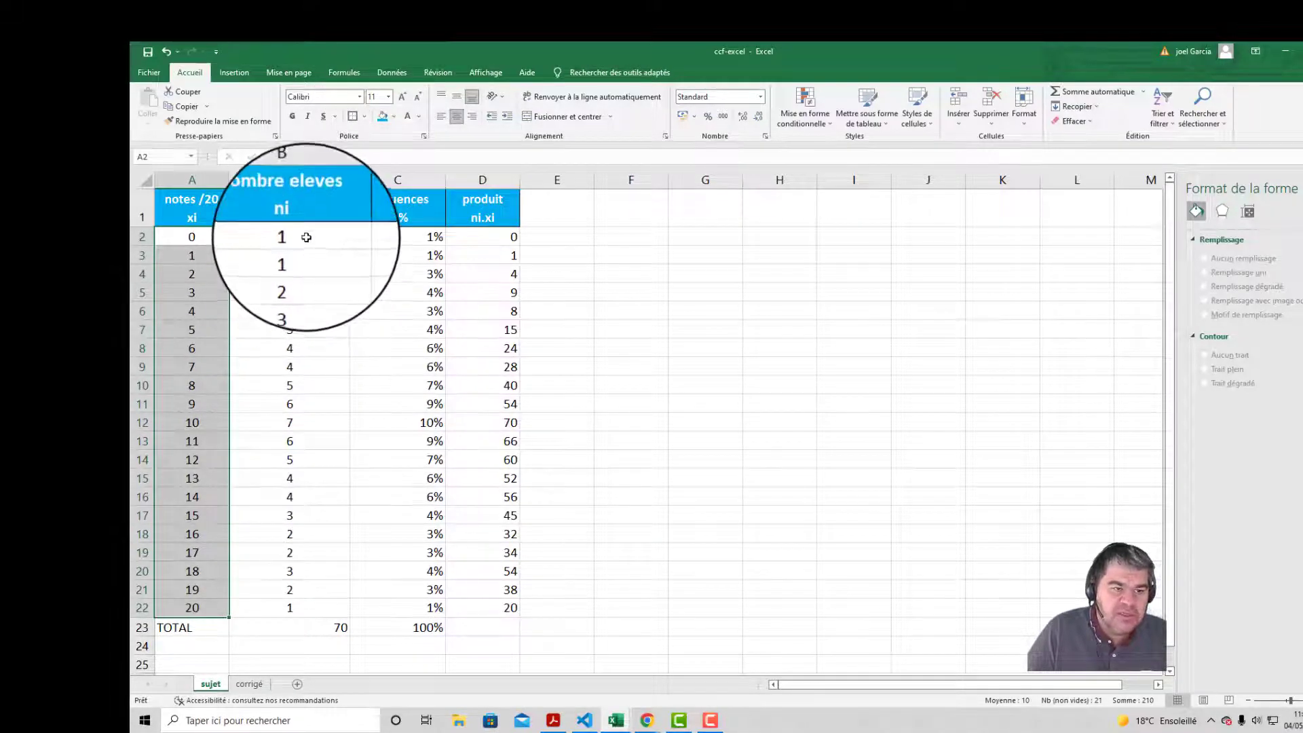
pyautogui.moveTo(306, 237); pyautogui.dragTo(307, 608)
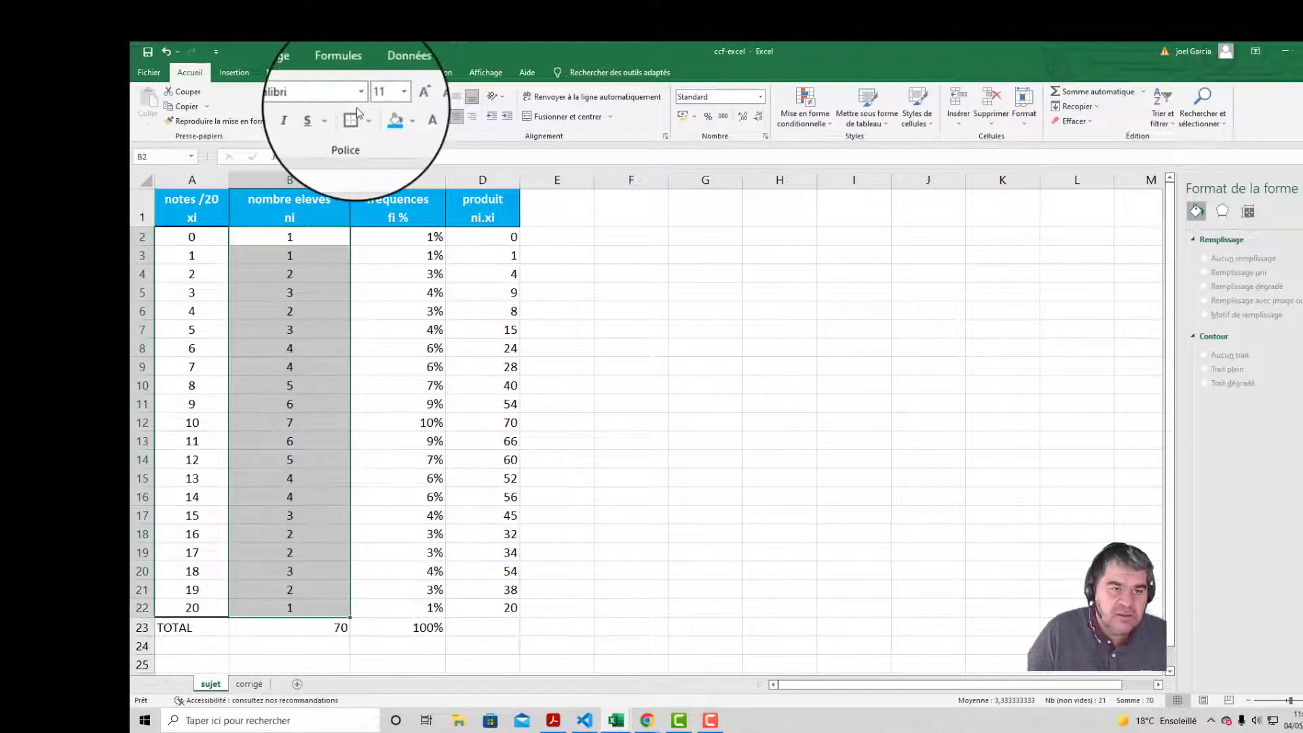
pyautogui.moveTo(415, 236); pyautogui.dragTo(421, 608)
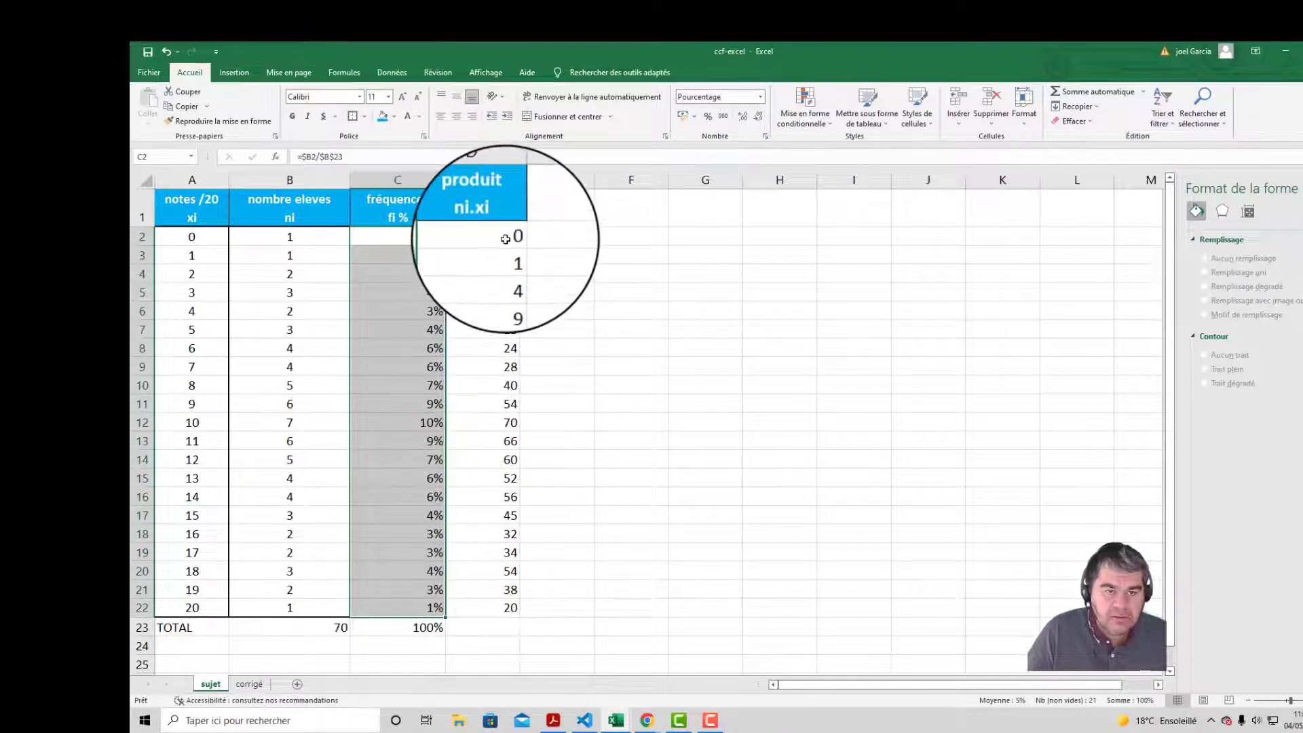
pyautogui.moveTo(485, 237); pyautogui.dragTo(516, 611)
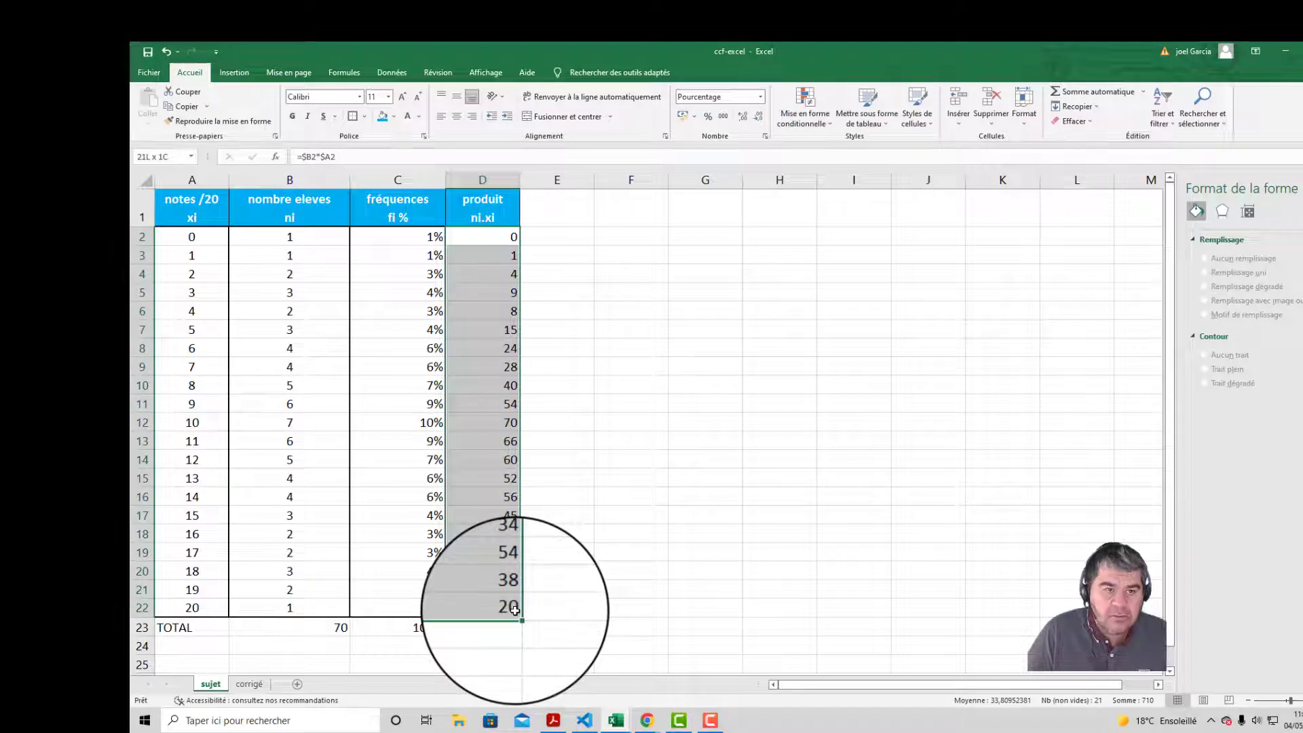
pyautogui.click(352, 116)
pyautogui.click(573, 557)
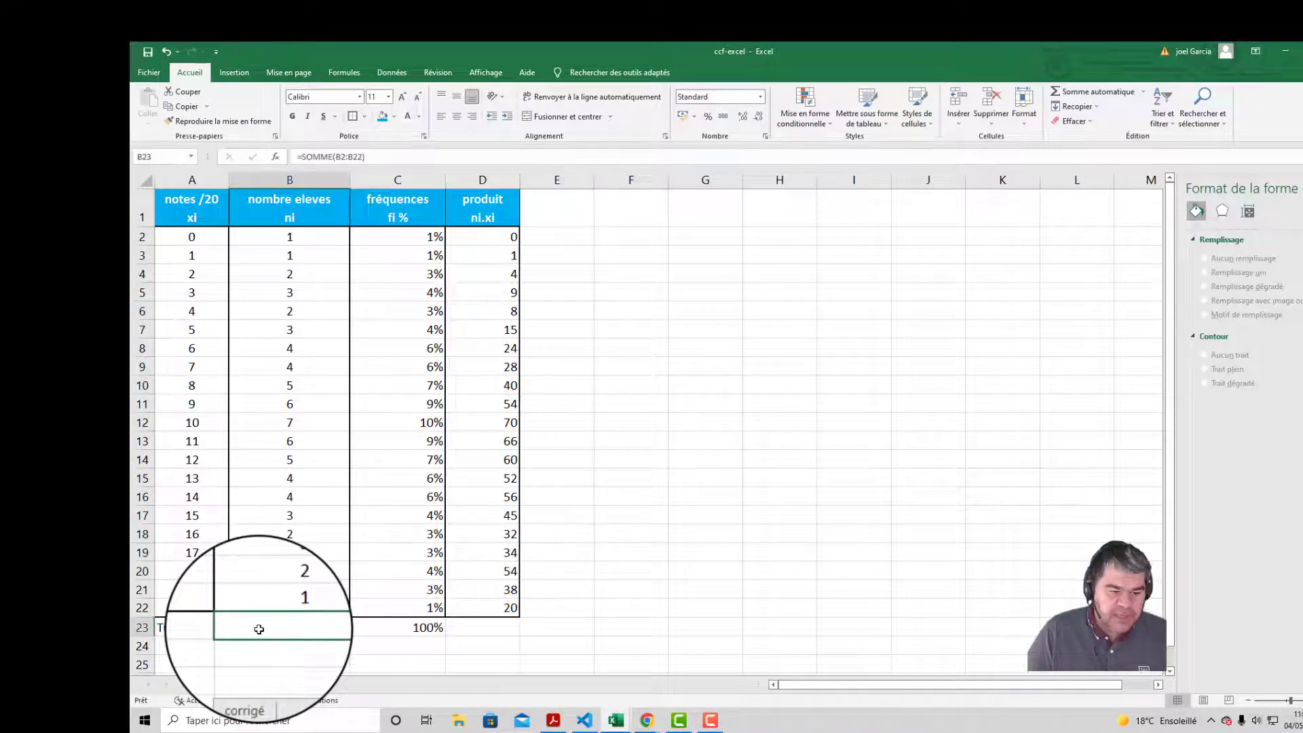
# Step: Add all borders to the totals in B23:C23 and center them horizontally
pyautogui.moveTo(260, 630); pyautogui.dragTo(378, 626)
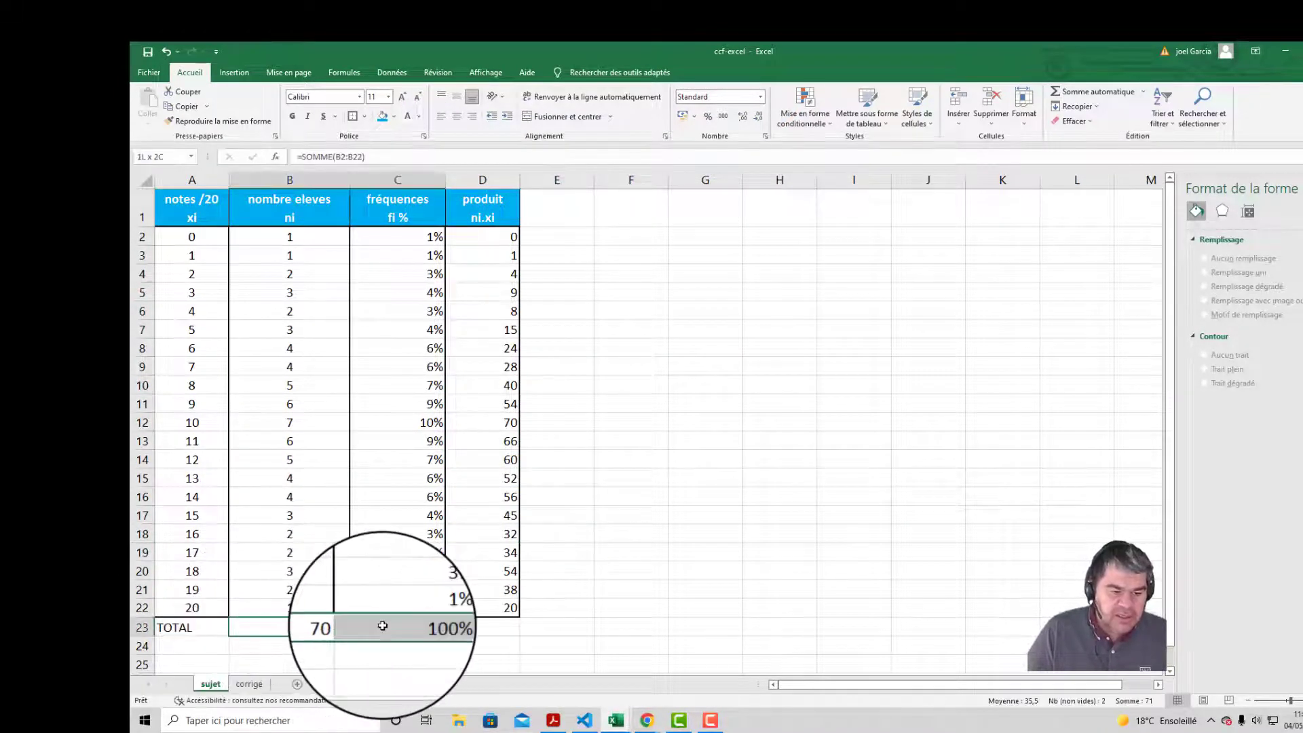
pyautogui.click(365, 120)
pyautogui.click(379, 221)
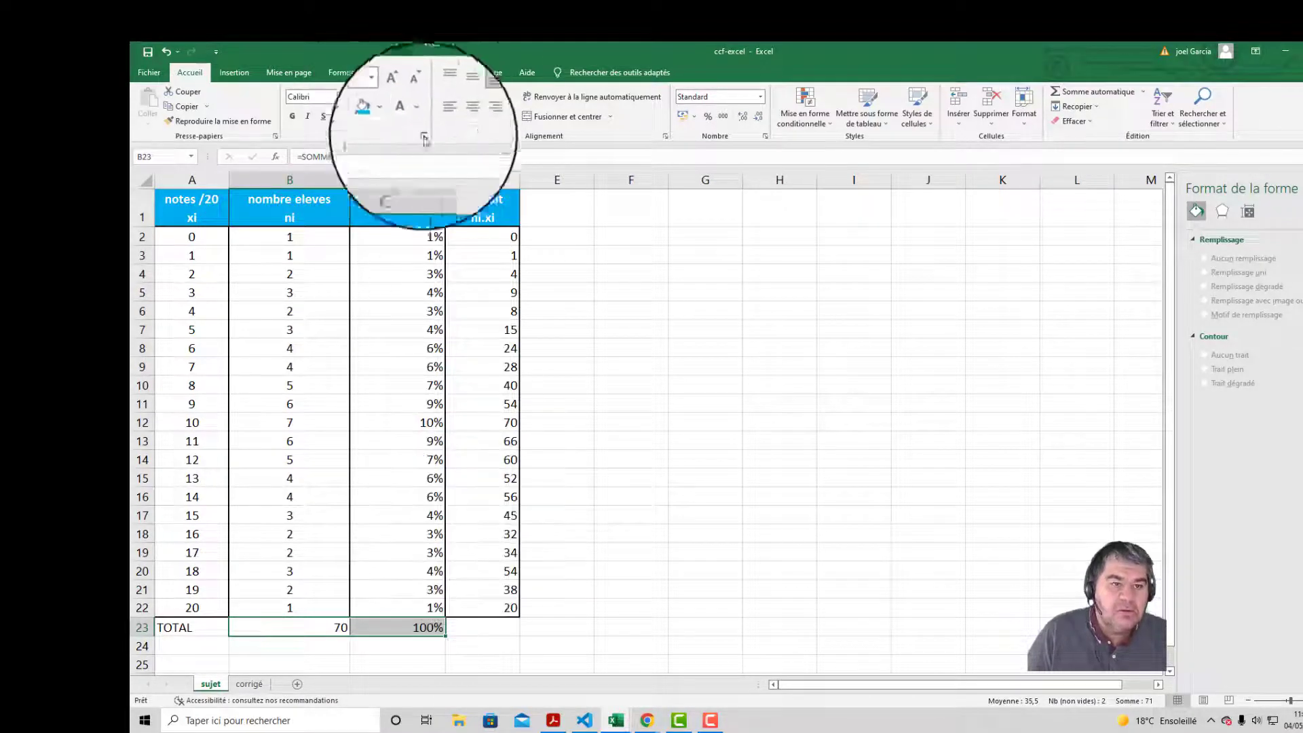
pyautogui.click(457, 117)
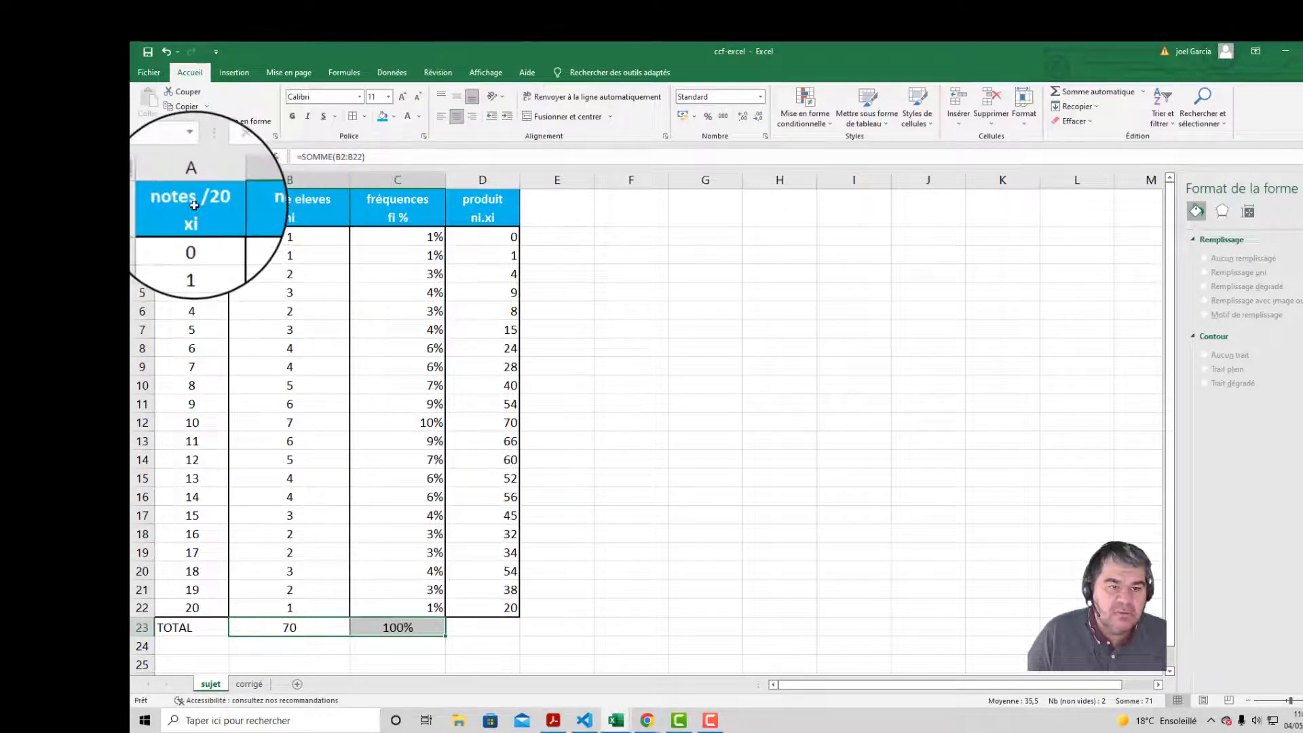
# Step: Center the contents of the whole table A1:D23 horizontally
pyautogui.moveTo(194, 205); pyautogui.dragTo(475, 619)
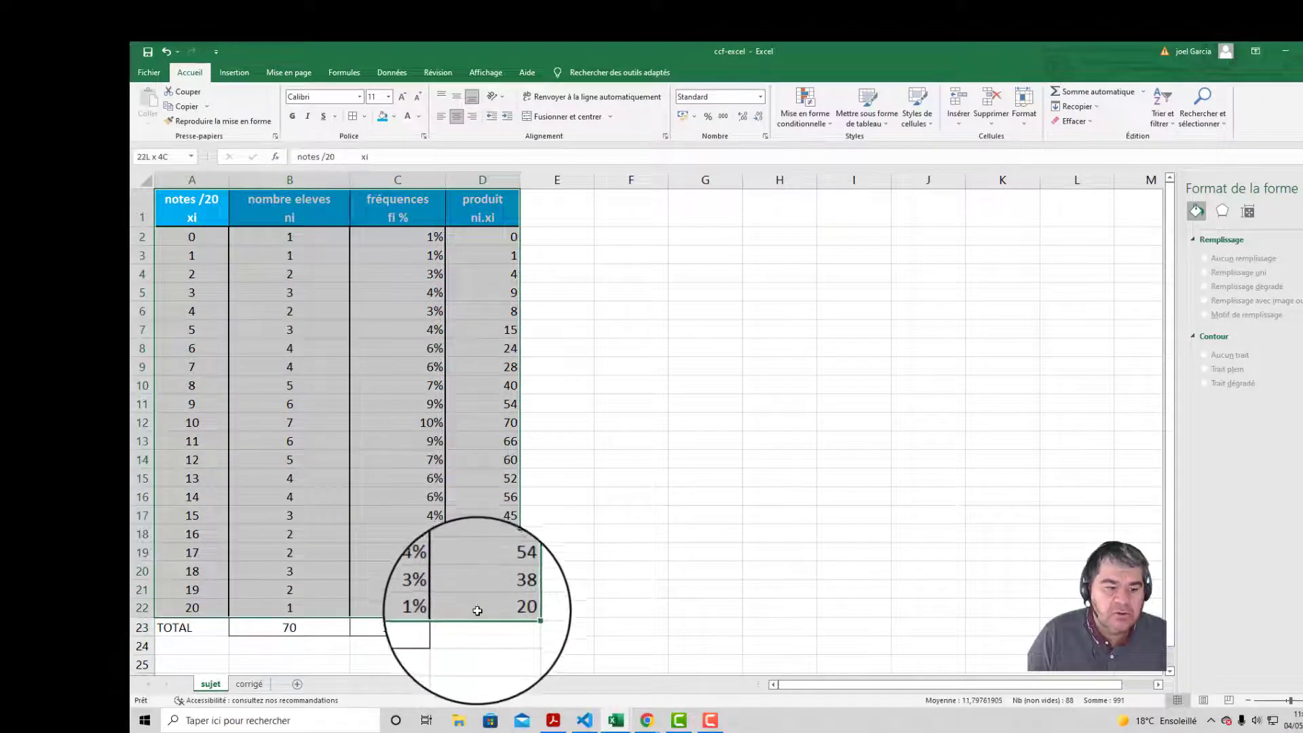
pyautogui.click(459, 118)
pyautogui.click(556, 292)
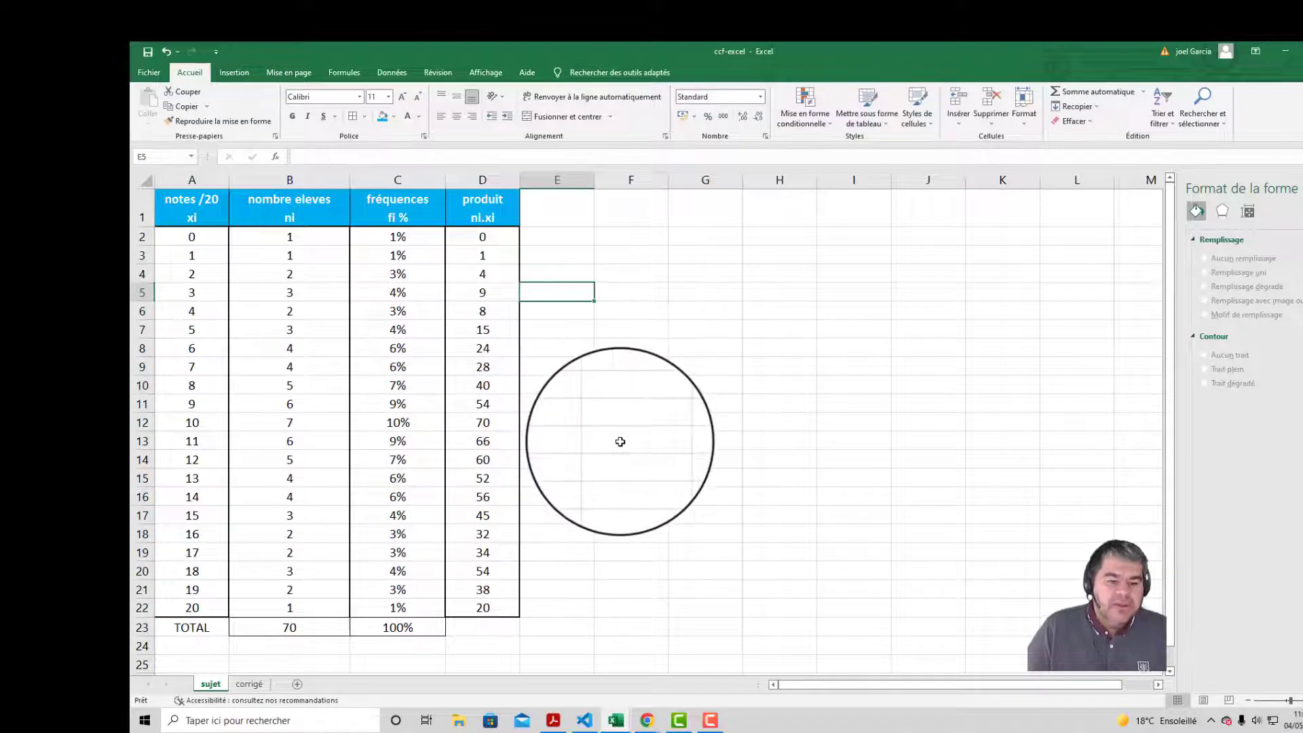
pyautogui.click(620, 442)
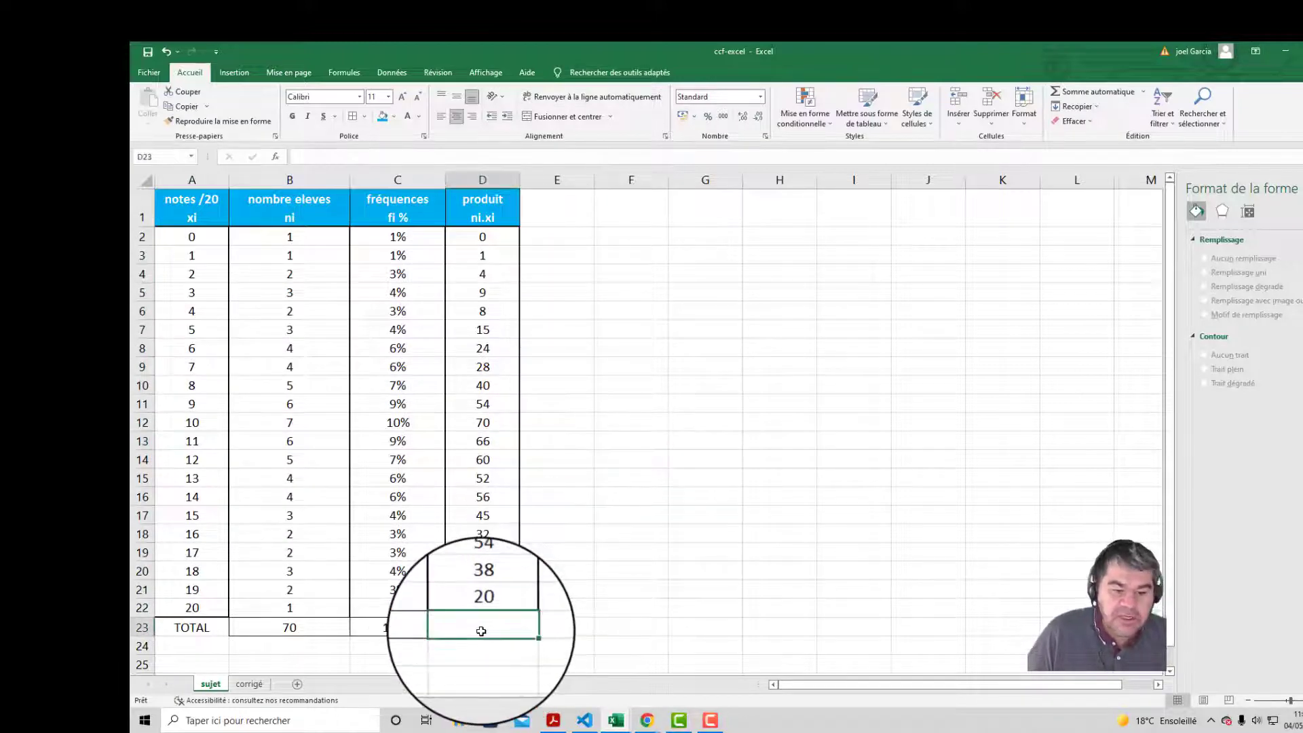
# Step: Total the products in D23 with =SOMME(D2:D22) and give the cell centered alignment and all borders
pyautogui.click(1089, 91)
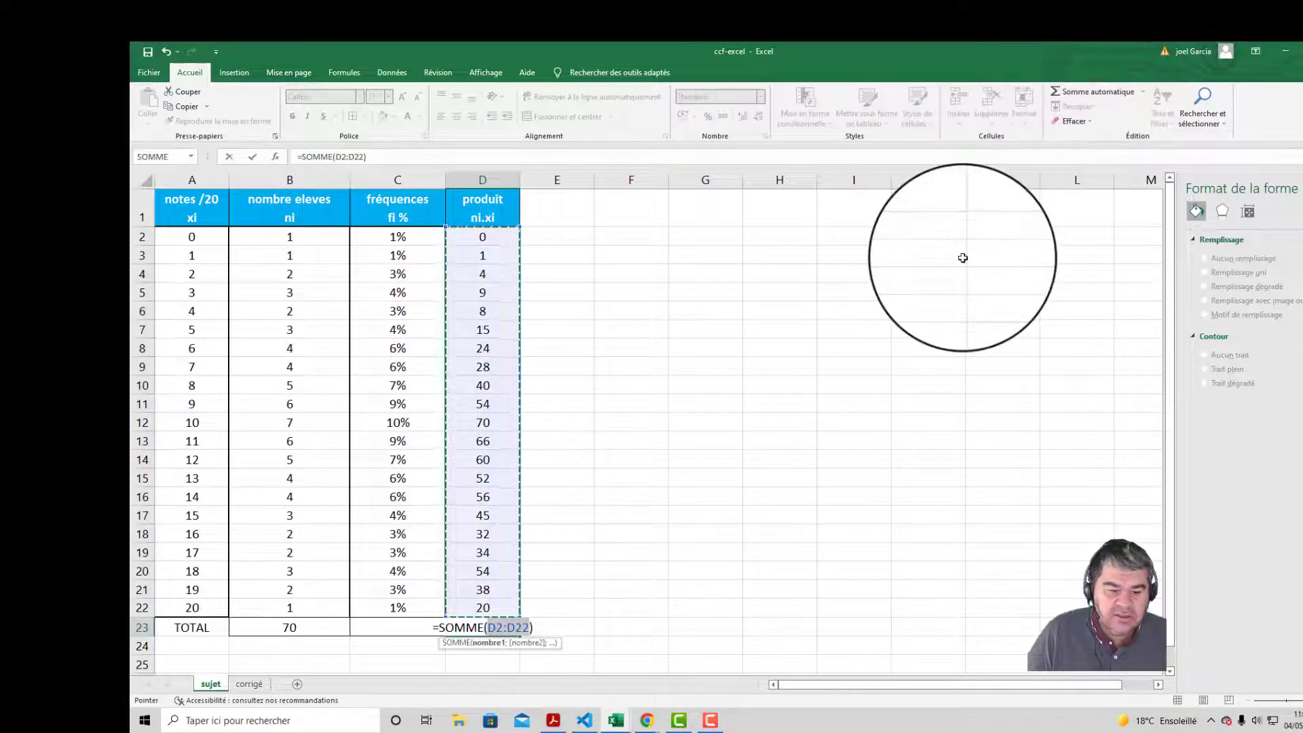
pyautogui.press('Return')
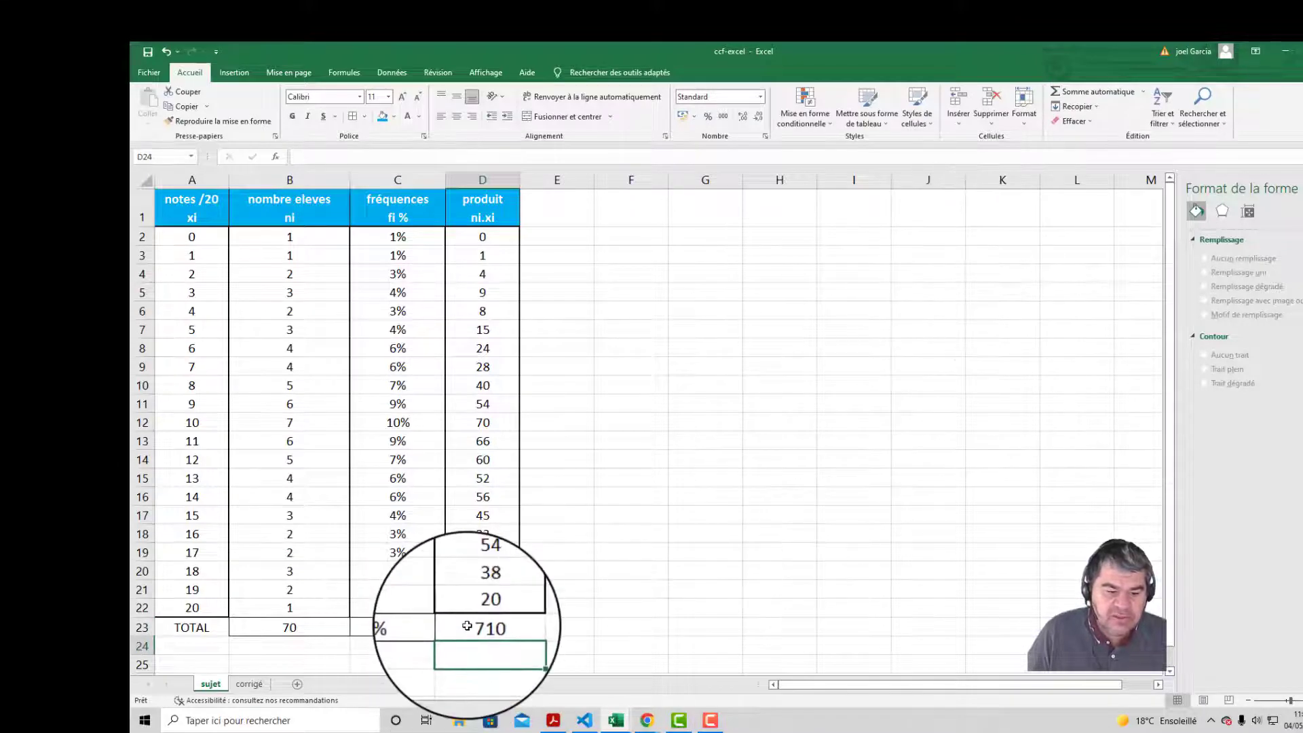
pyautogui.click(457, 116)
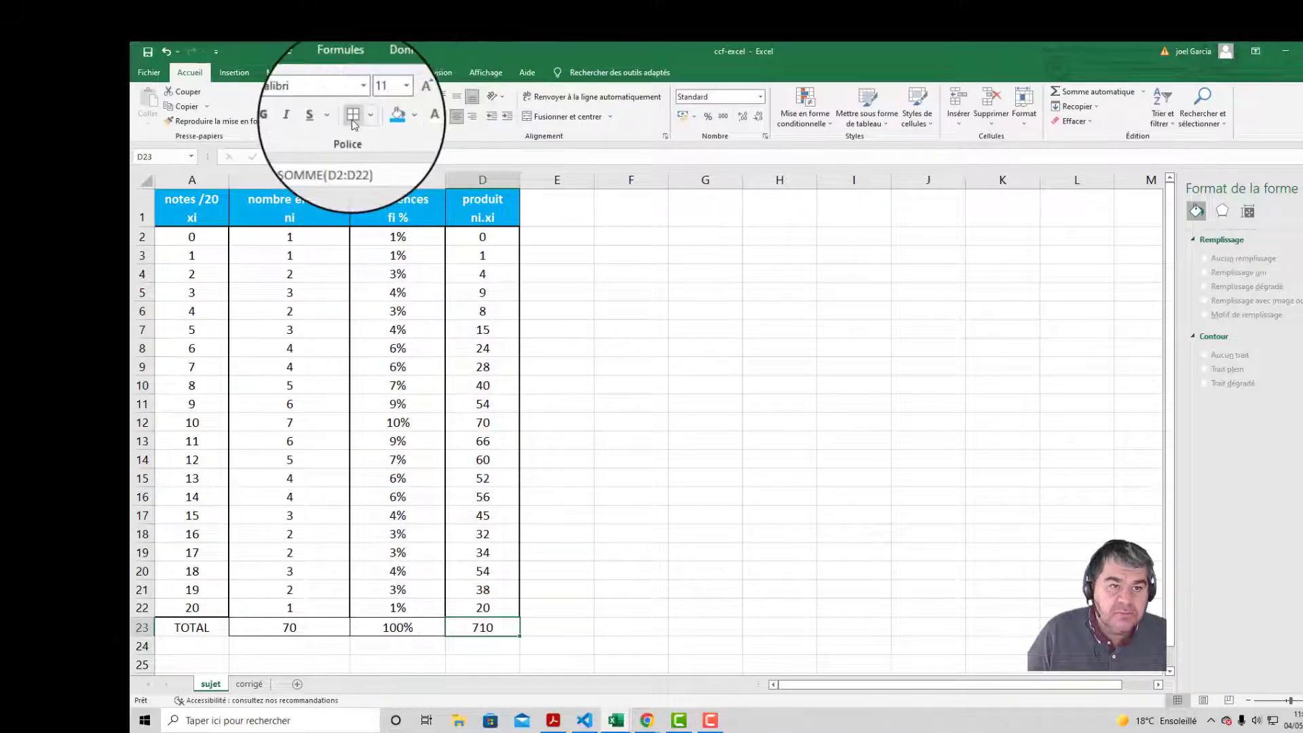
pyautogui.click(620, 496)
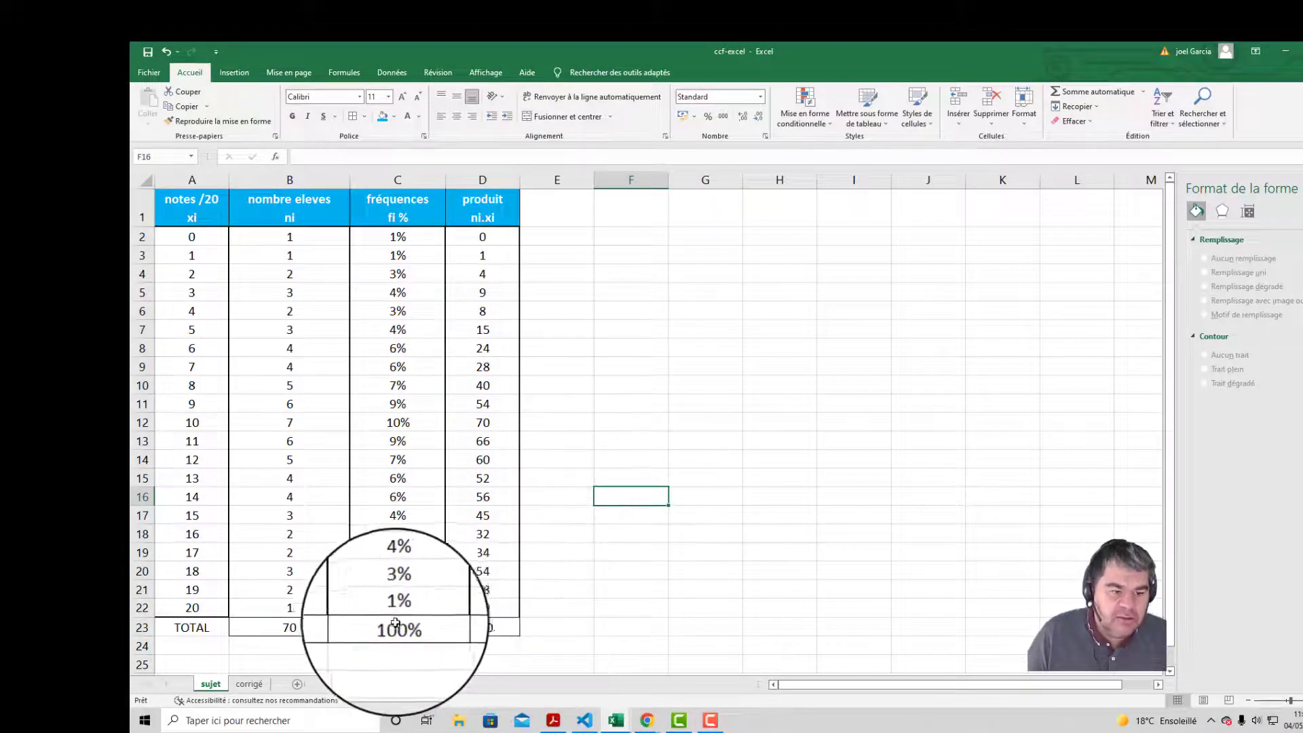
# Step: Enter the label "moyenne =" in A26 below the table
pyautogui.scroll(-1, 393, 623)
pyautogui.click(219, 603)
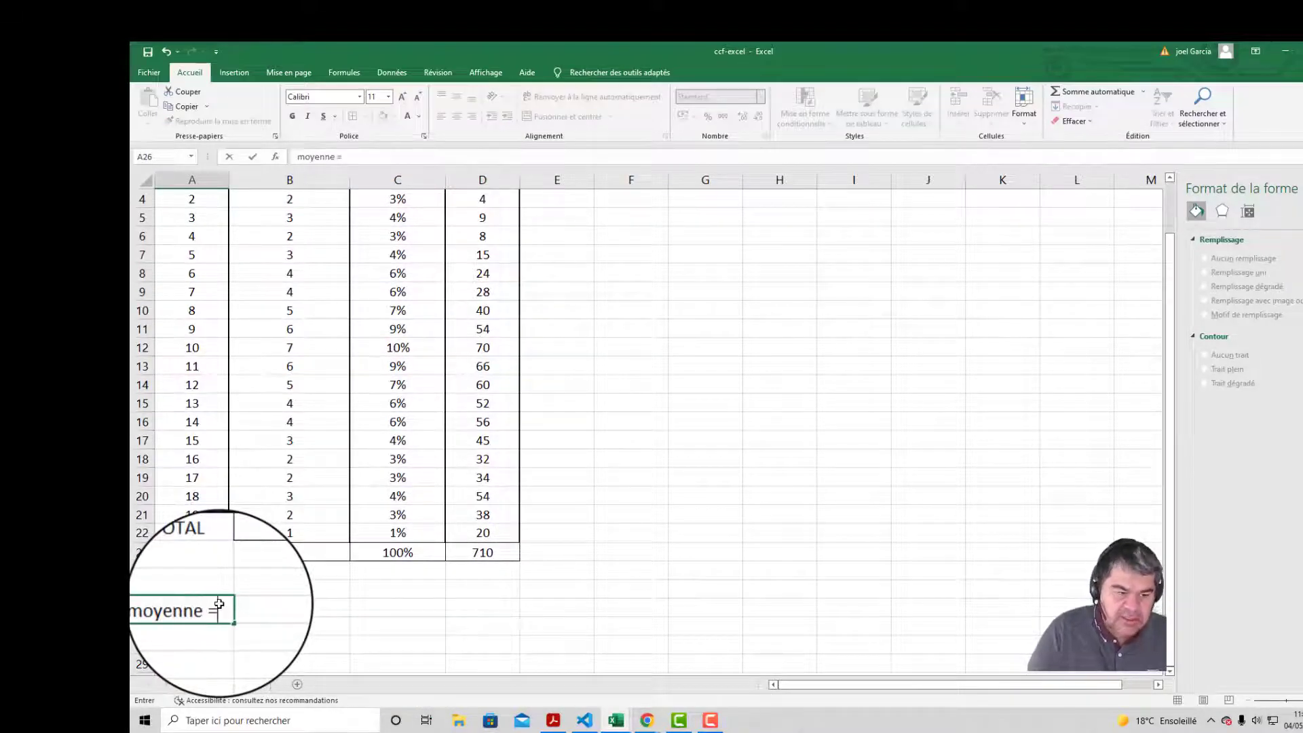
pyautogui.click(277, 604)
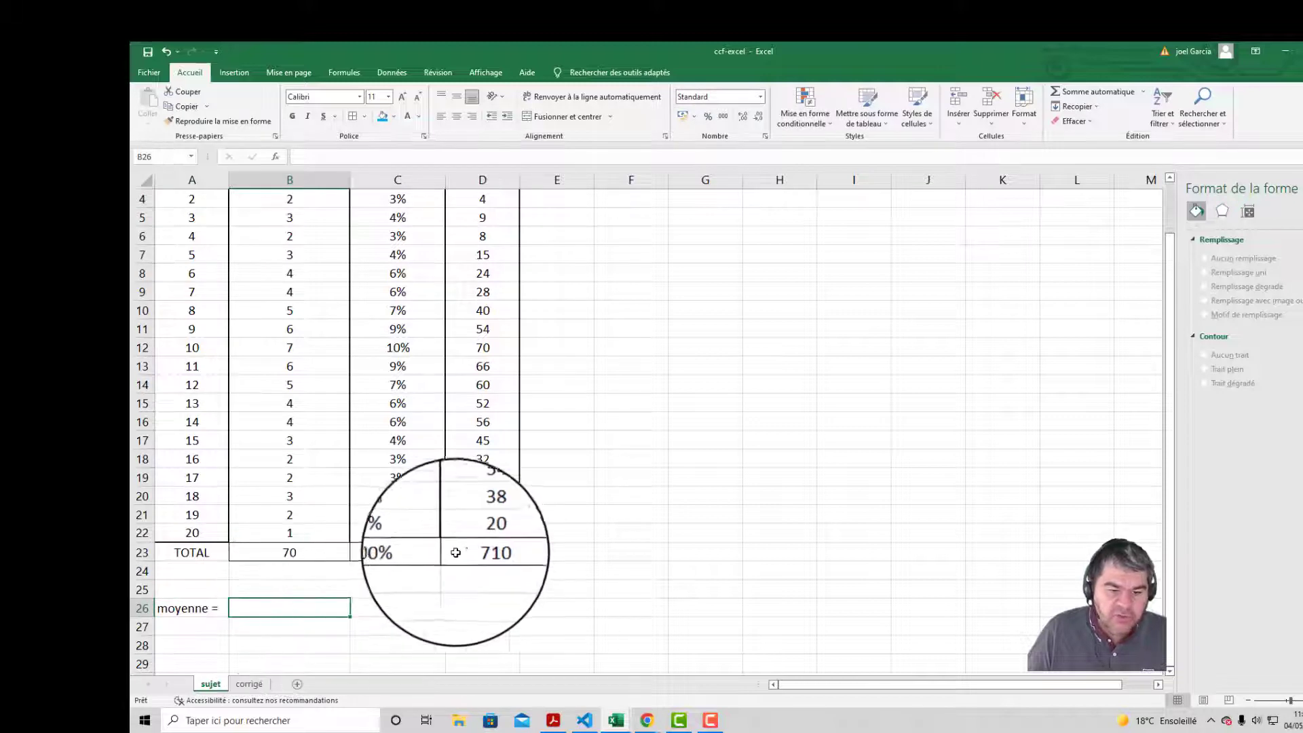
# Step: Calculate the average in B26 with the formula =D23/B23
pyautogui.scroll(1, 470, 550)
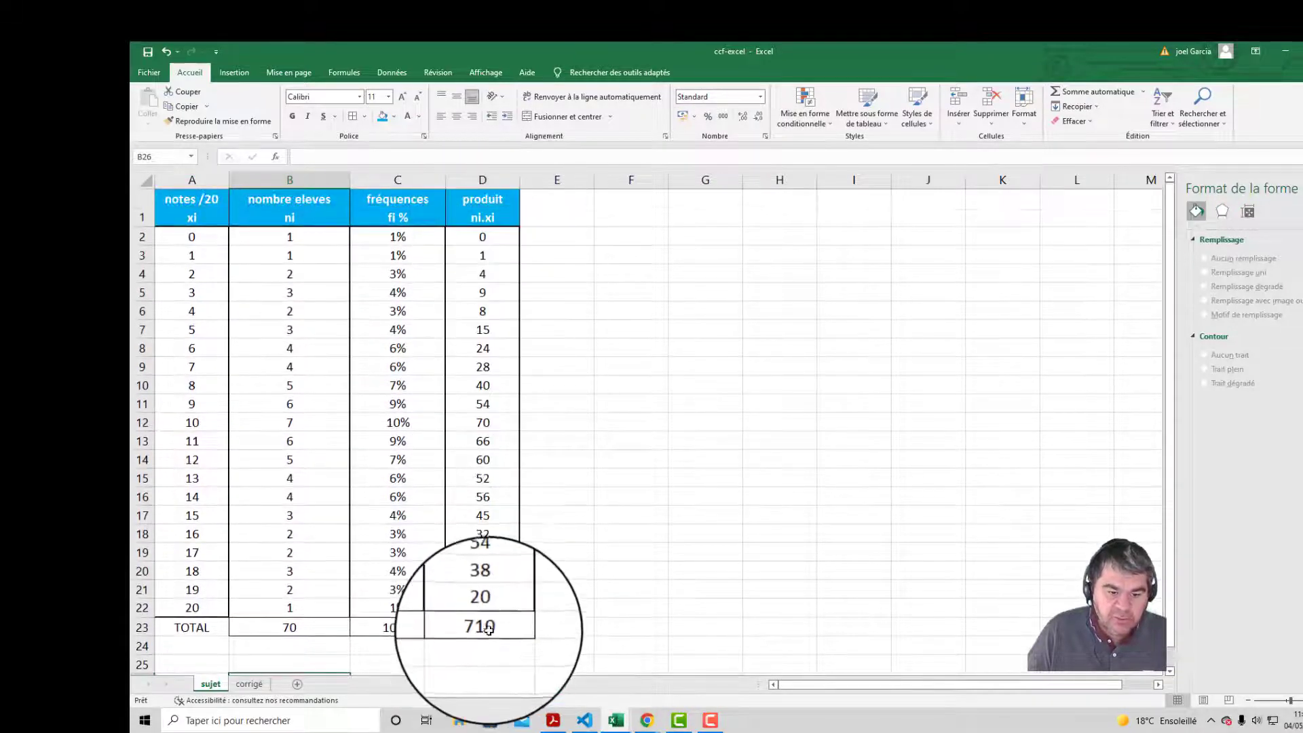
pyautogui.scroll(-3, 276, 529)
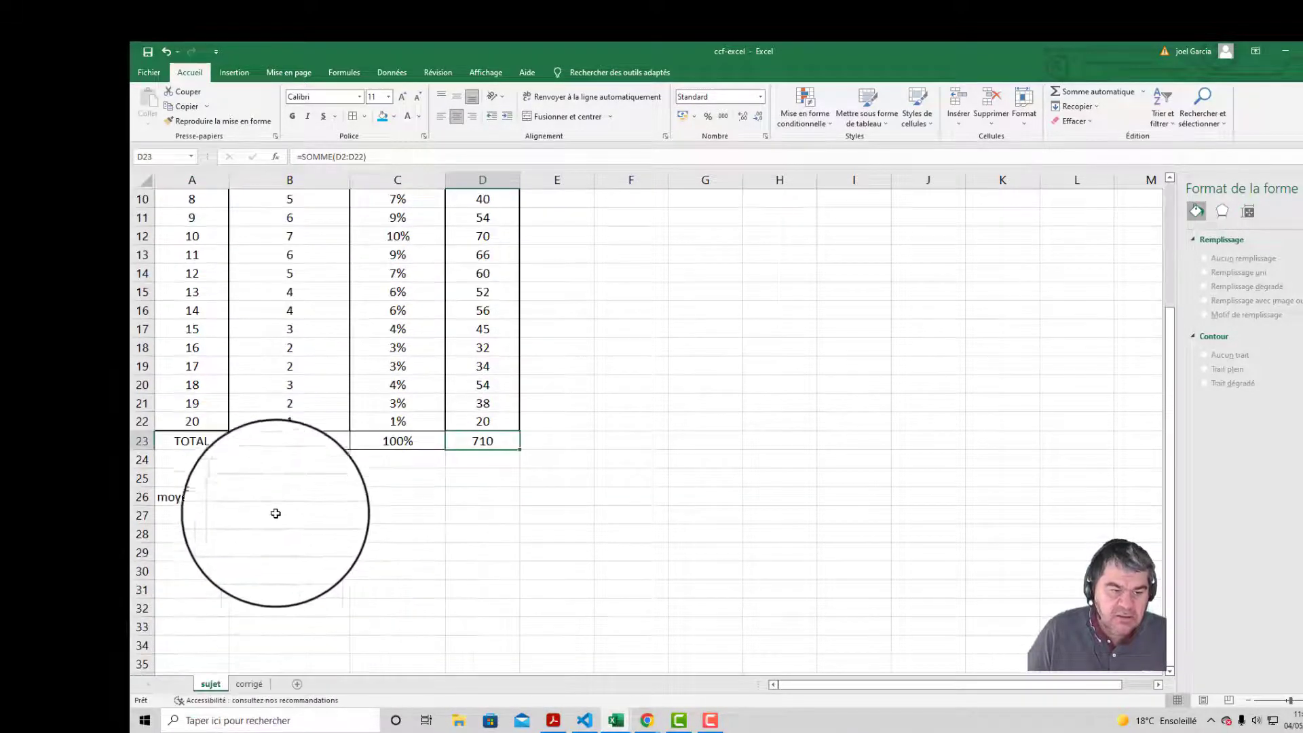
pyautogui.click(283, 495)
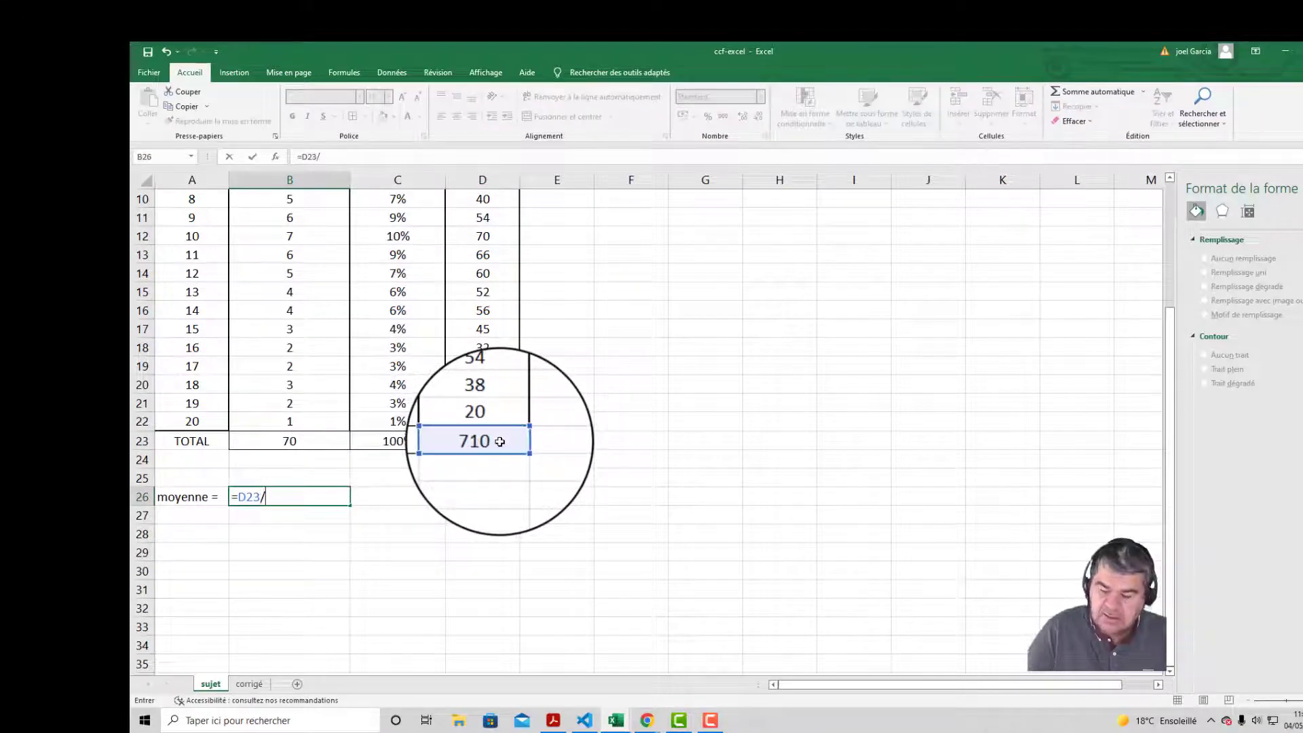
pyautogui.write('/')
pyautogui.scroll(3, 475, 435)
pyautogui.click(290, 622)
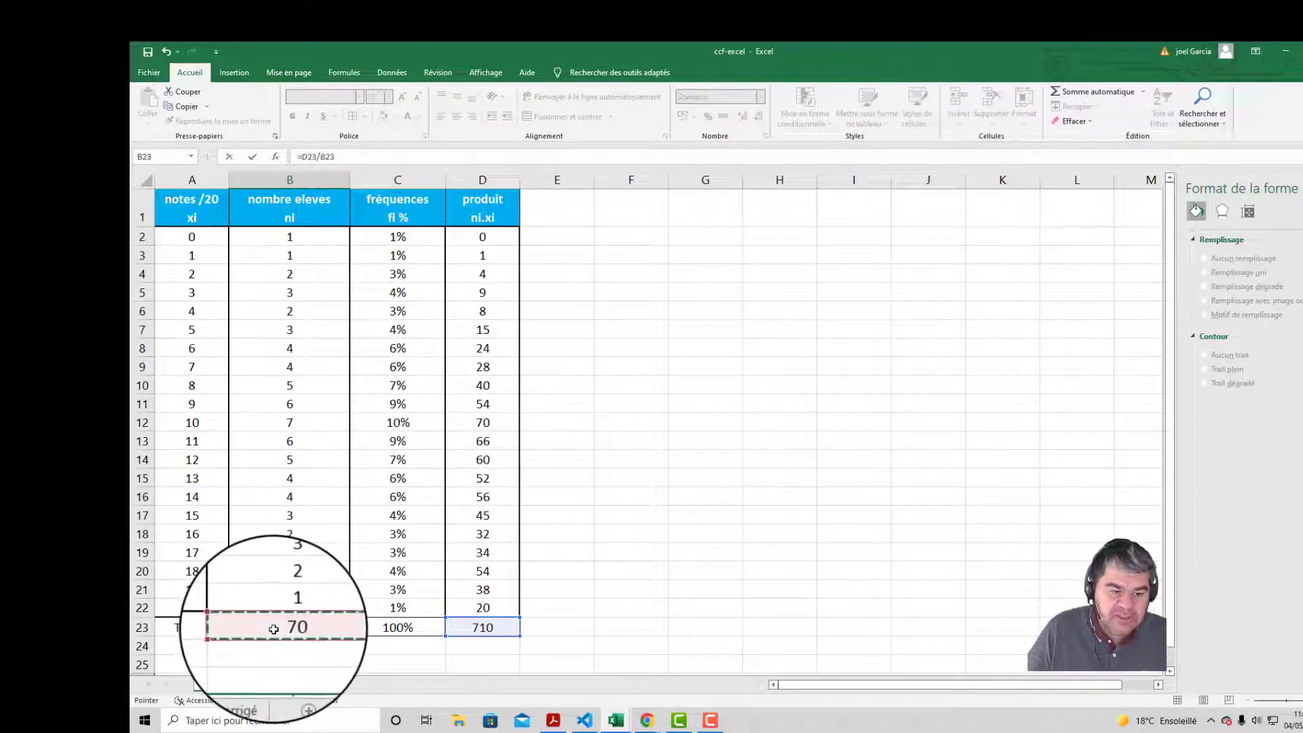
pyautogui.scroll(-1, 285, 628)
pyautogui.scroll(-1, 285, 633)
pyautogui.press('Return')
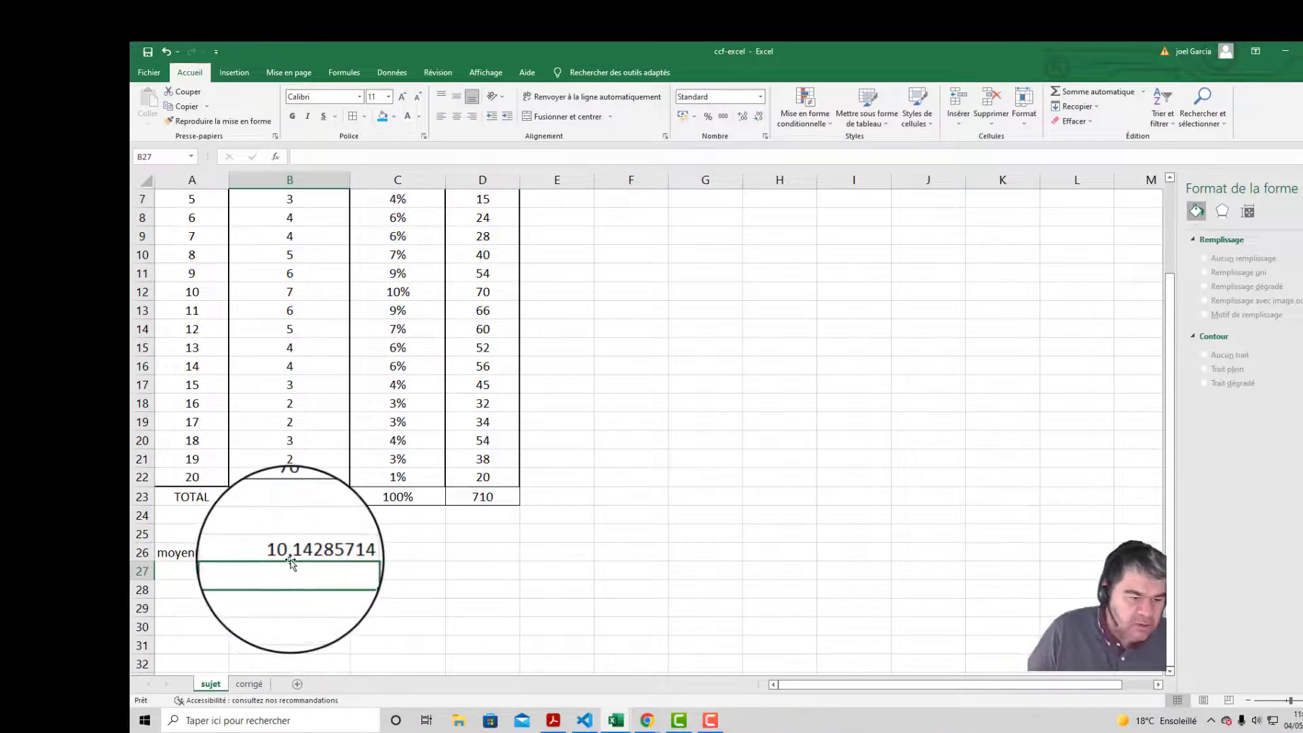
# Step: Format the average in B26 as Nombre with 1 decimal place
pyautogui.rightClick(292, 551)
pyautogui.click(338, 495)
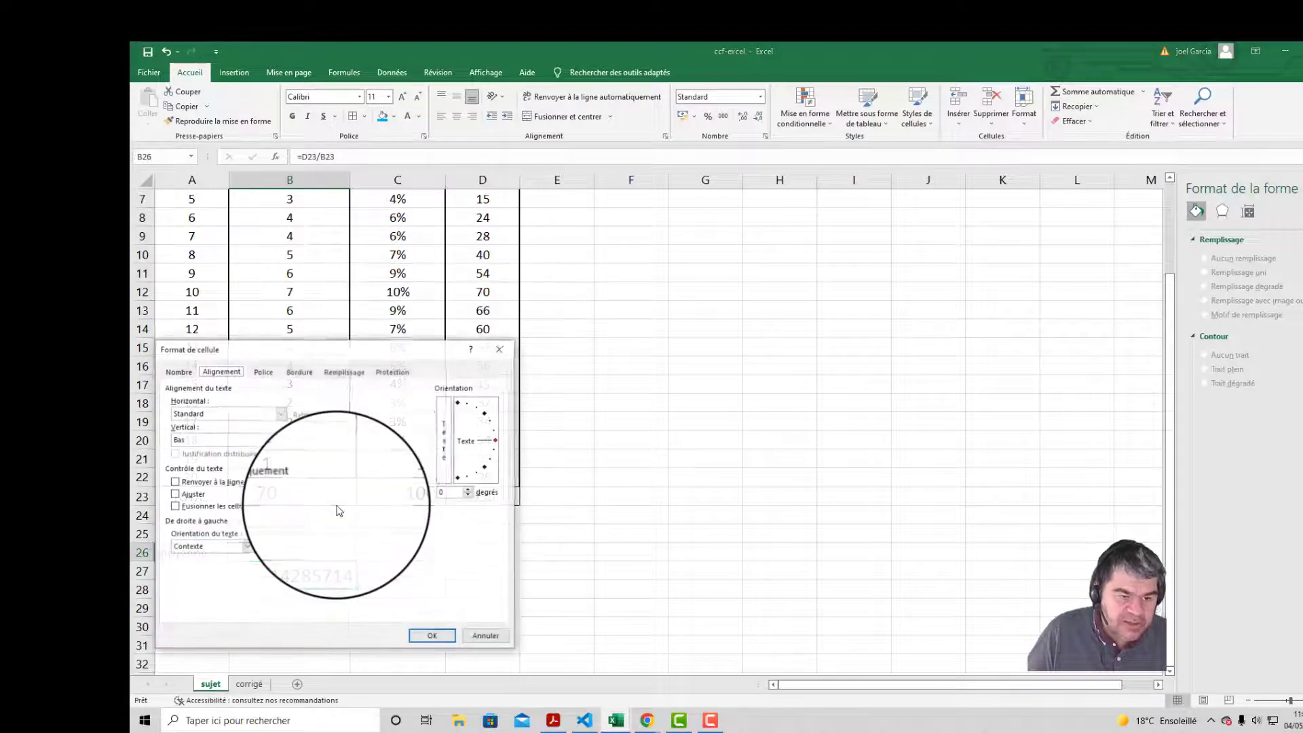
pyautogui.click(178, 372)
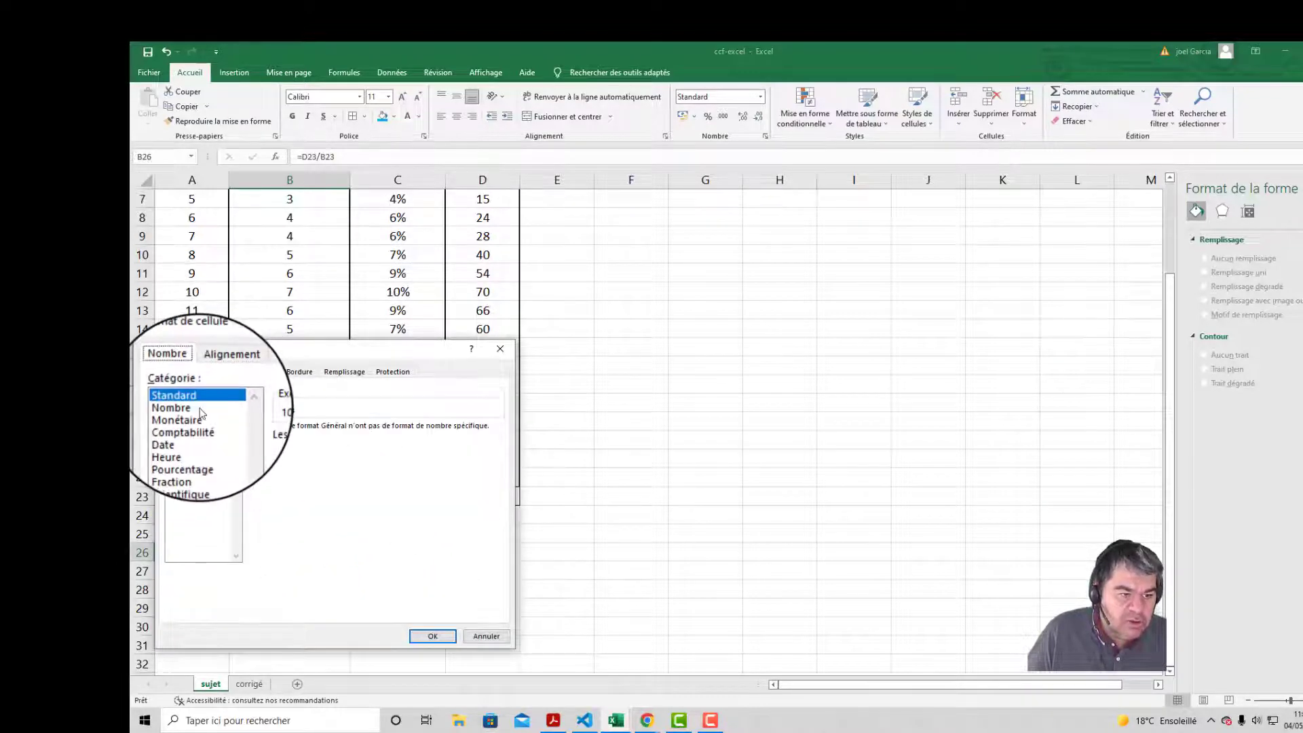
pyautogui.click(198, 408)
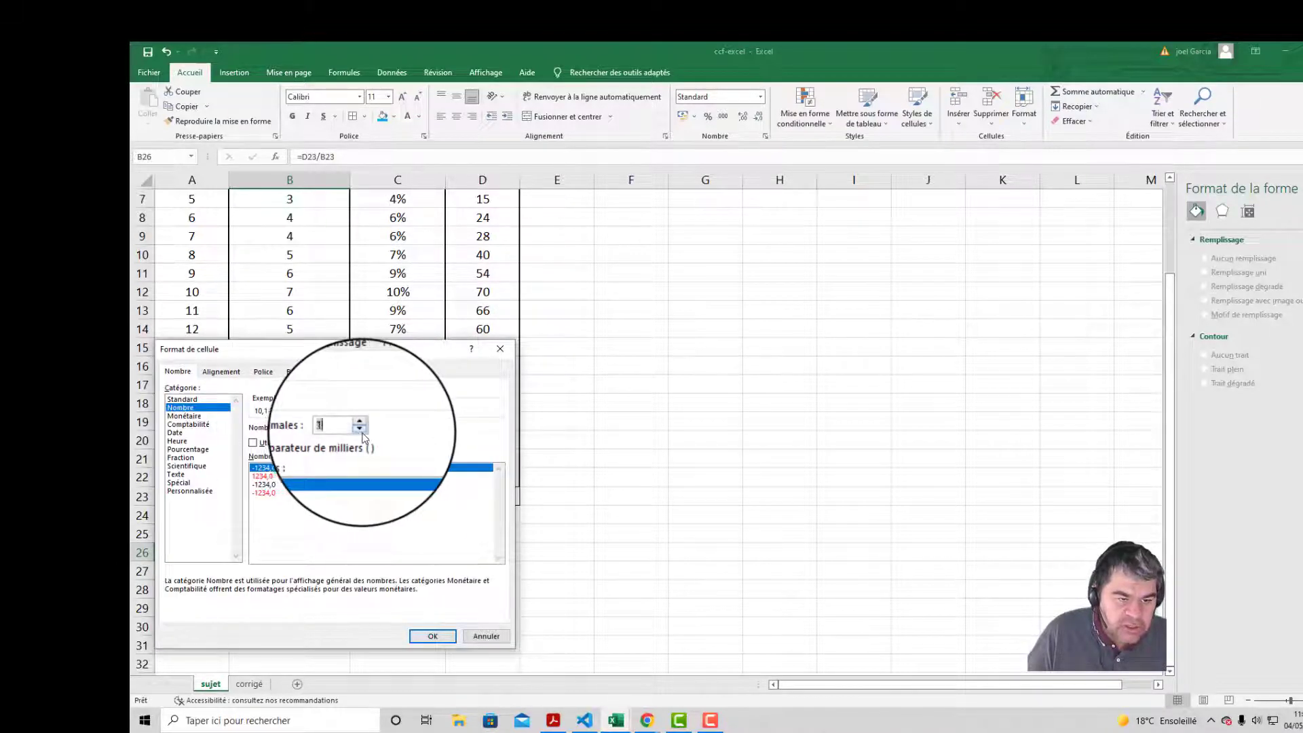
pyautogui.click(433, 636)
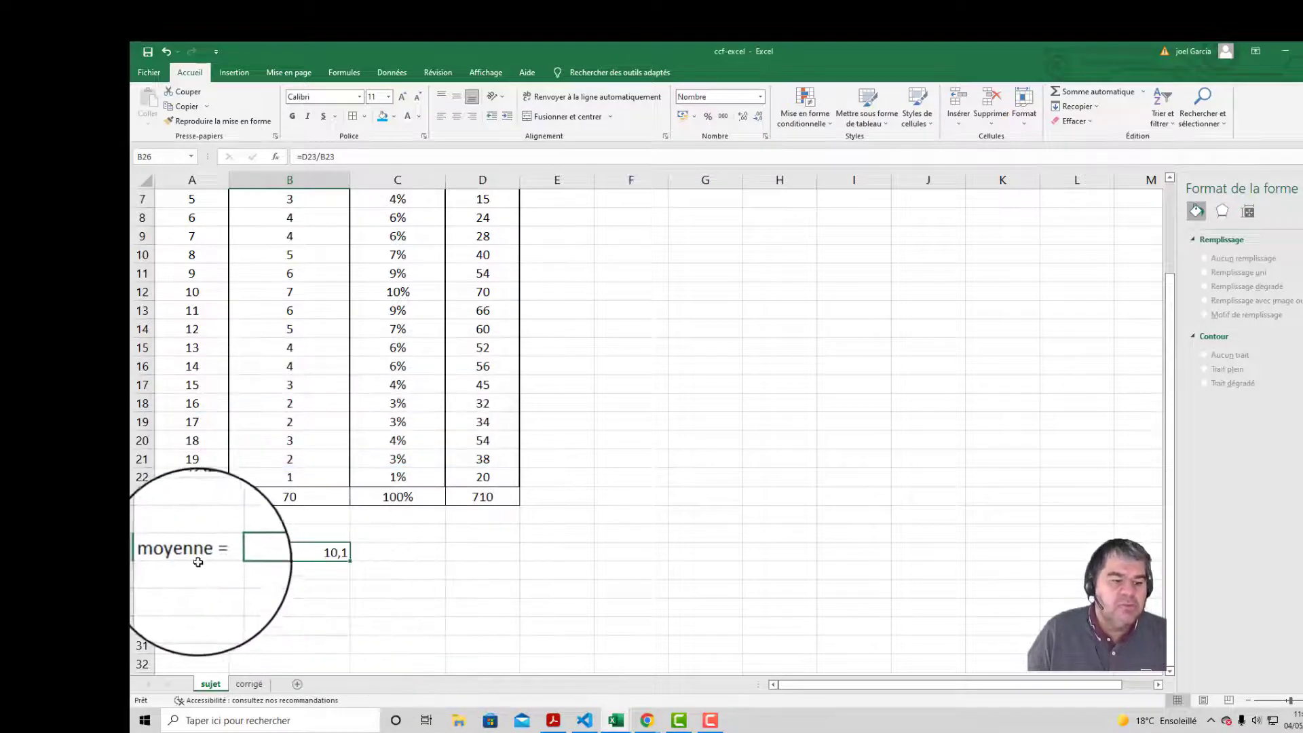
# Step: Format the average cells A26:B26 with a light green fill, white text, thick outside borders and centered alignment
pyautogui.moveTo(198, 562); pyautogui.dragTo(292, 552)
pyautogui.click(394, 116)
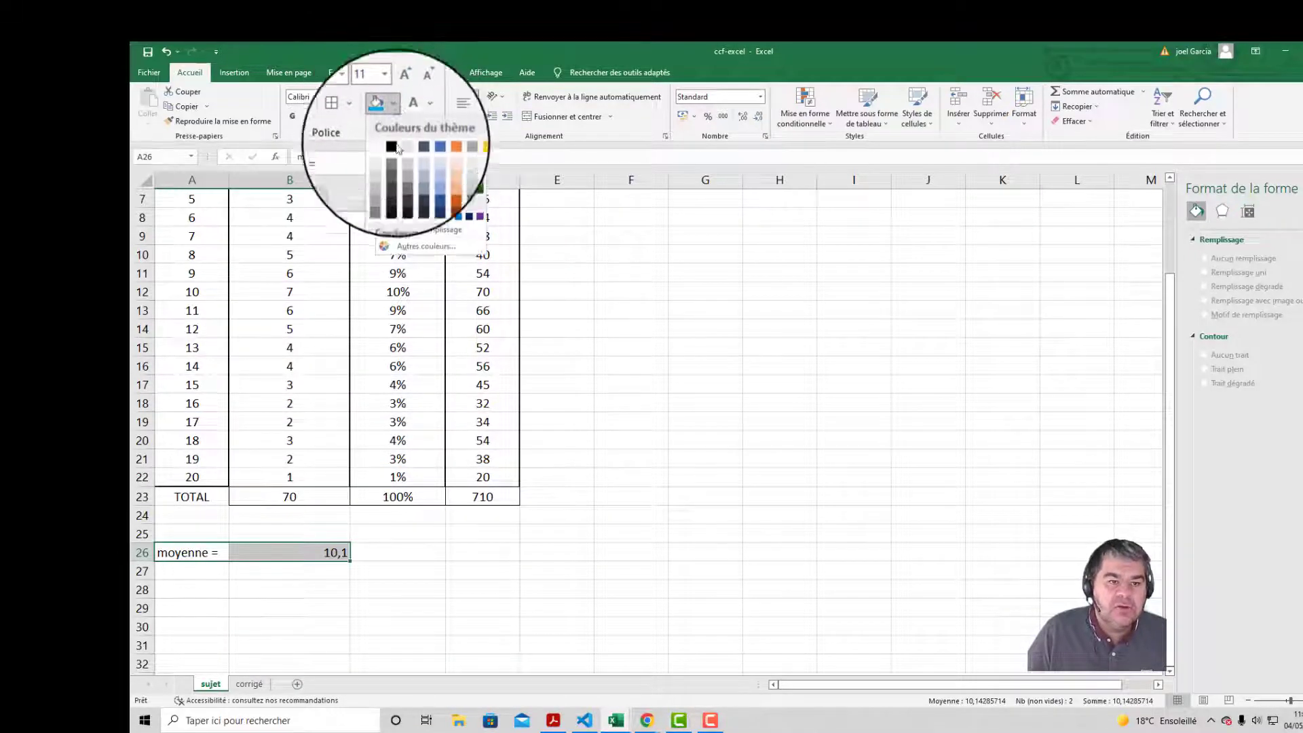
pyautogui.click(435, 218)
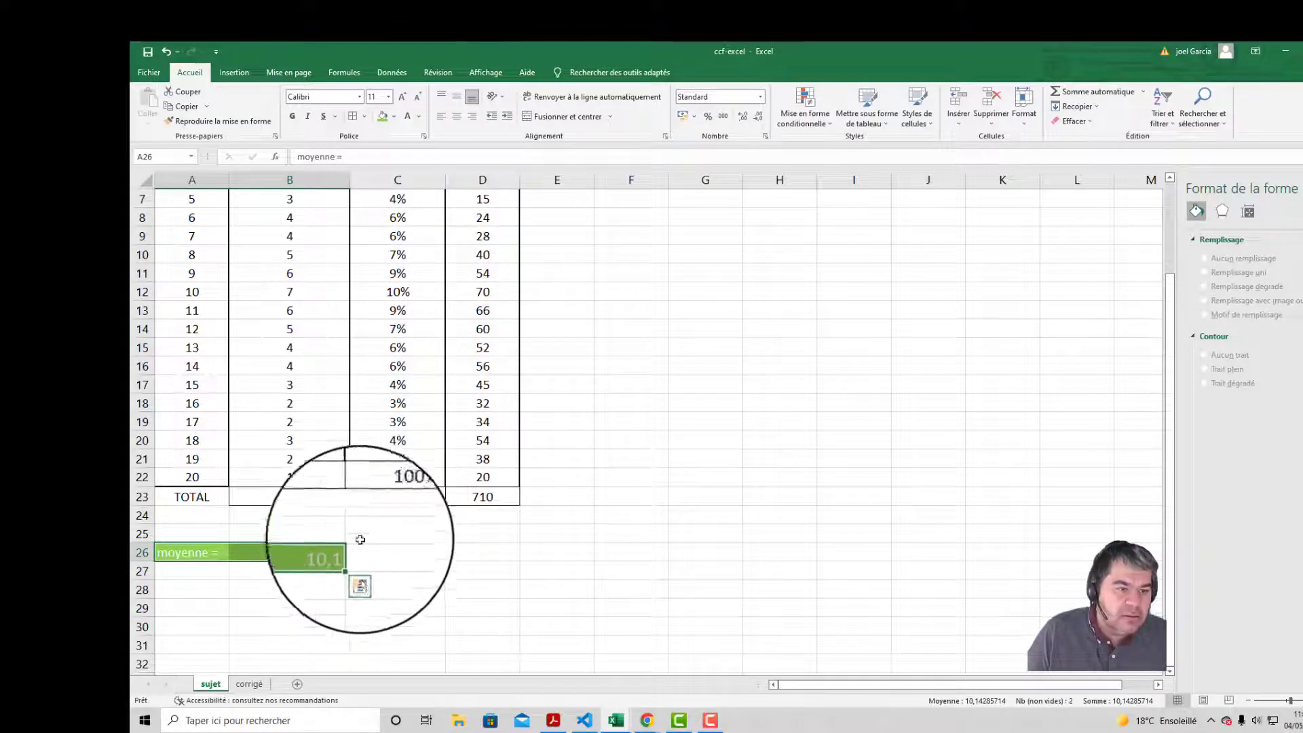
pyautogui.click(365, 116)
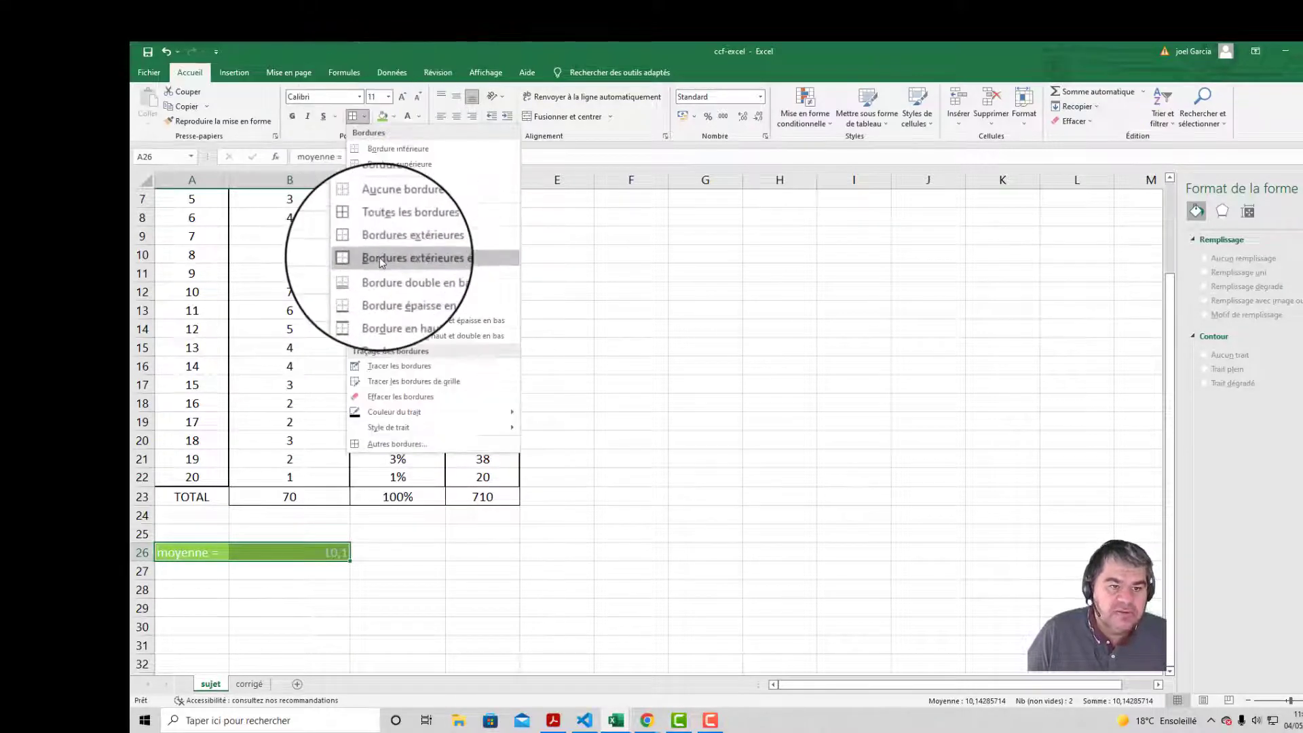
pyautogui.click(380, 258)
pyautogui.click(456, 116)
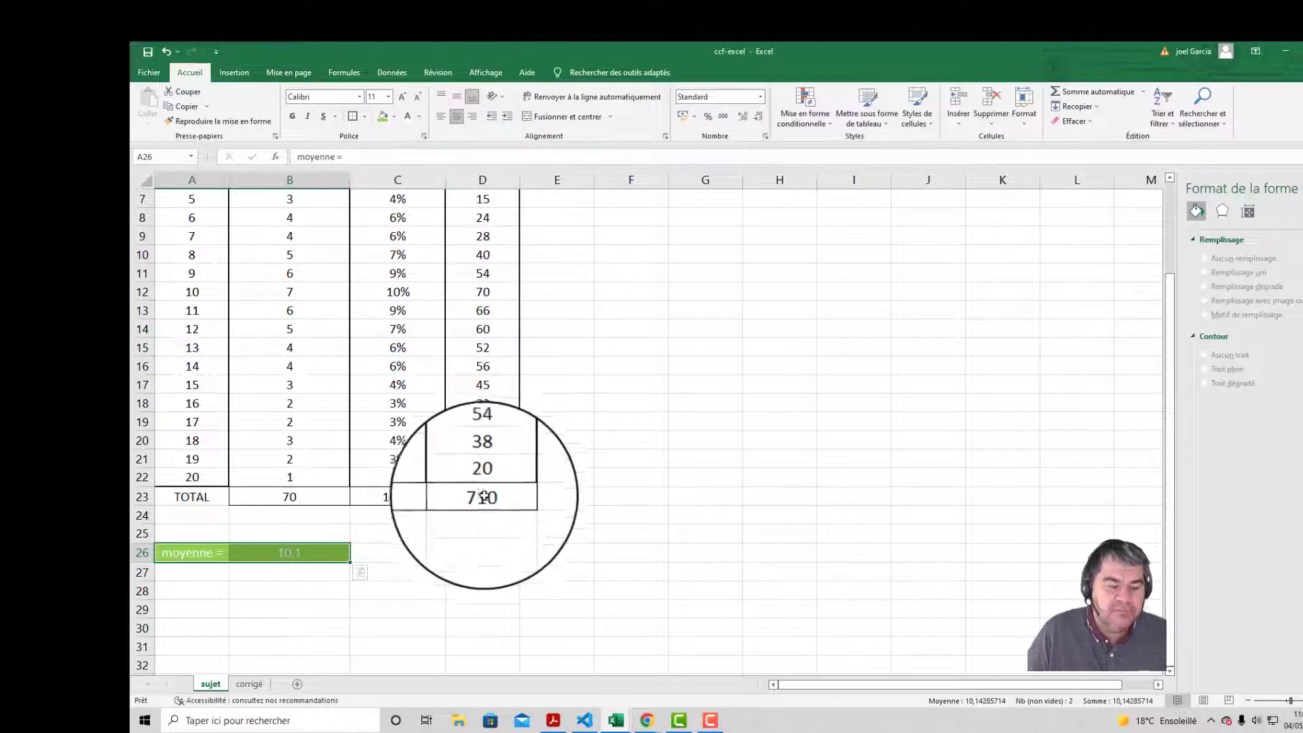
pyautogui.click(499, 553)
# Step: Fill the total cells B23:D23 with the standard orange color
pyautogui.scroll(2, 570, 554)
pyautogui.scroll(-1, 571, 557)
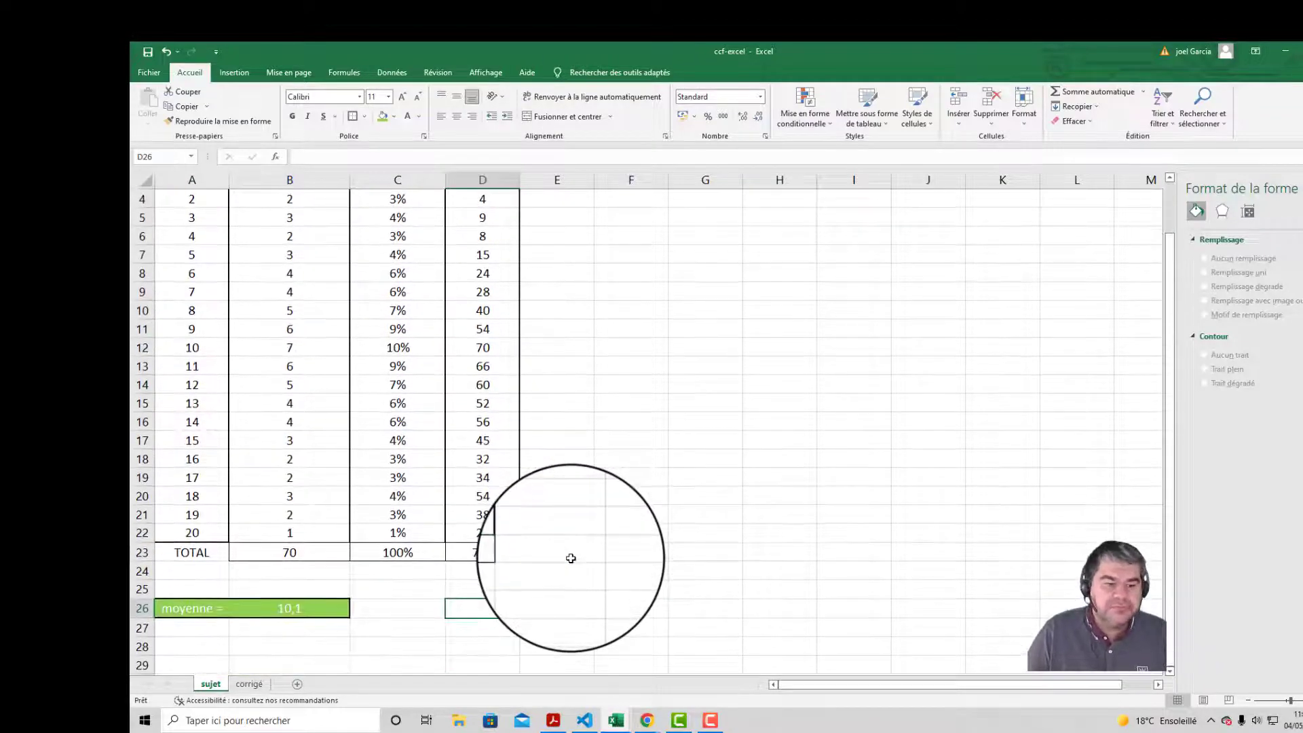
pyautogui.moveTo(291, 551); pyautogui.dragTo(466, 551)
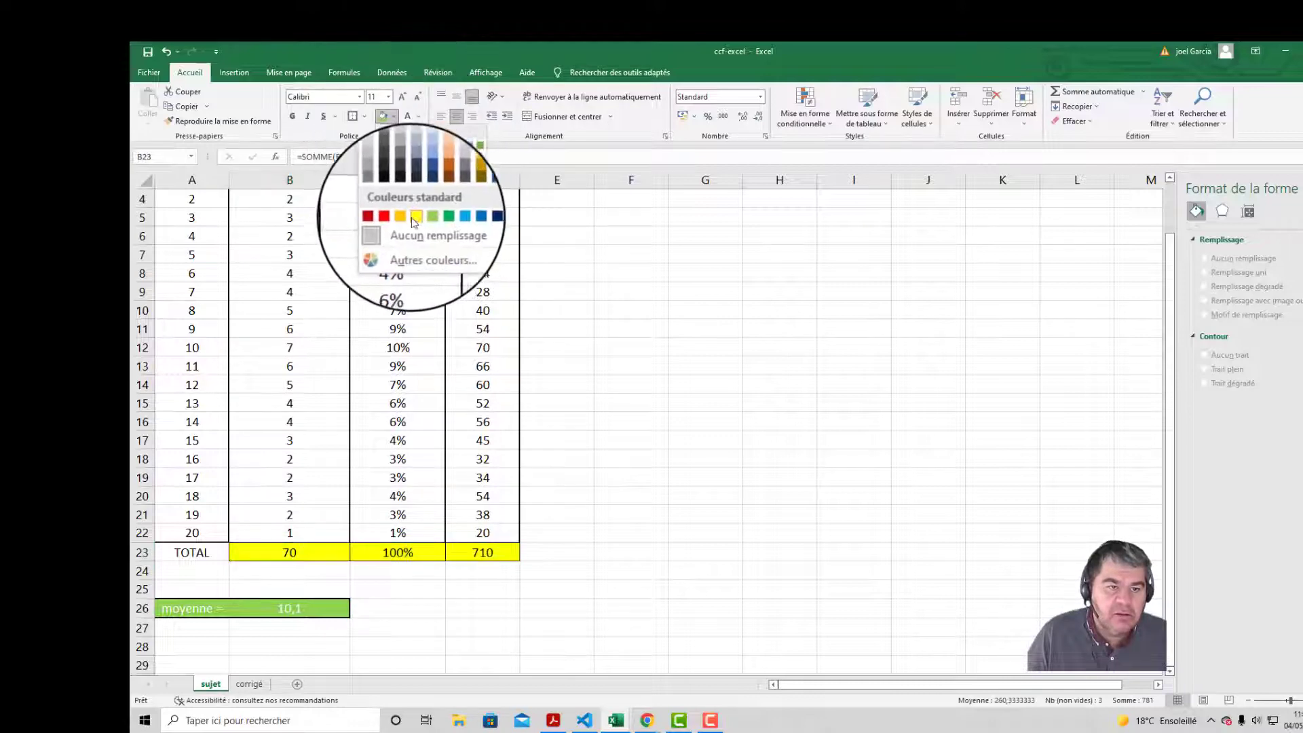
pyautogui.click(408, 213)
pyautogui.click(602, 441)
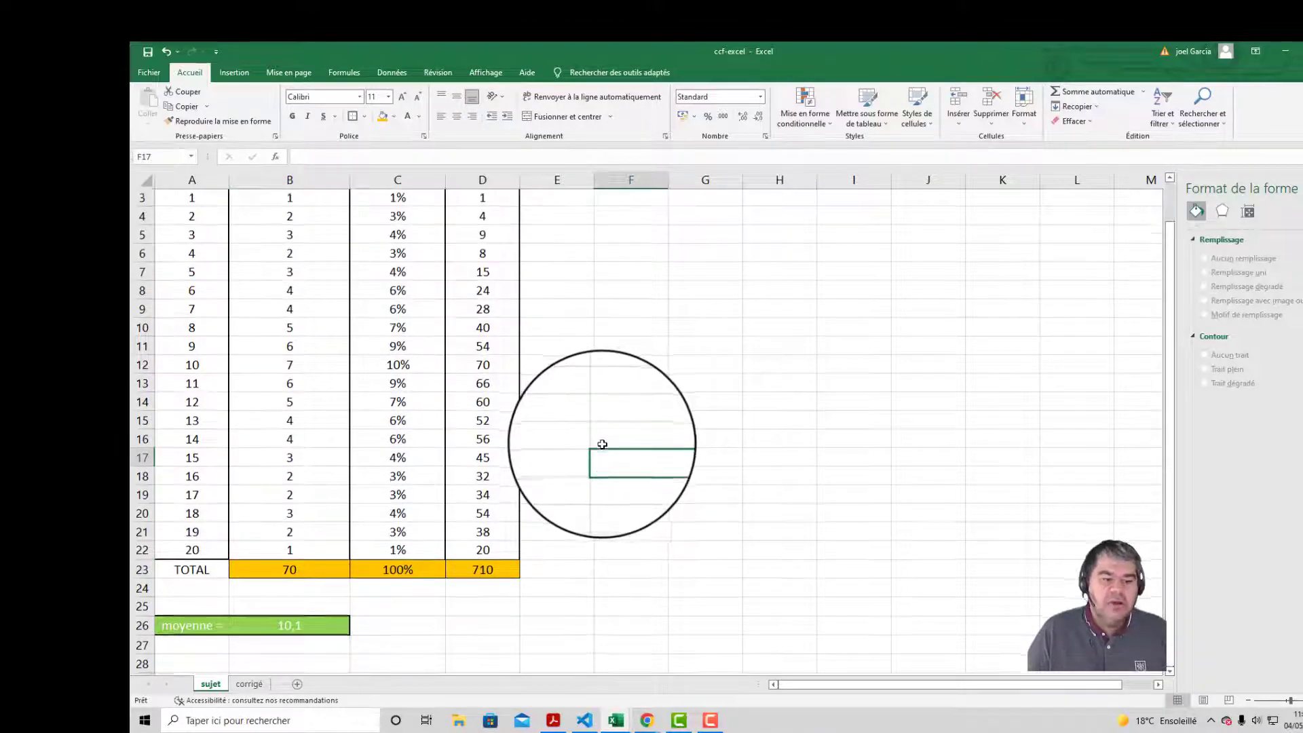
# Step: Insert a 2D clustered column chart of the frequencies in C1:C22
pyautogui.scroll(1, 602, 444)
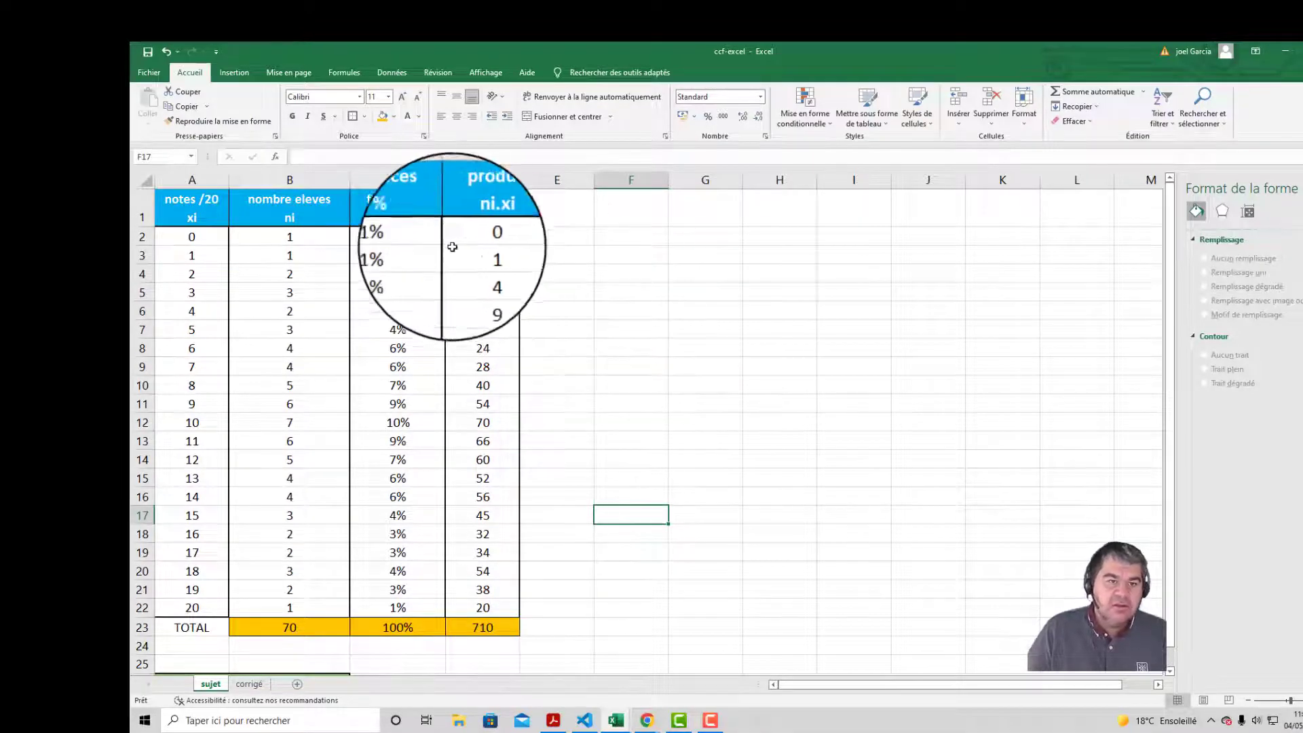
pyautogui.click(406, 217)
pyautogui.moveTo(406, 217); pyautogui.dragTo(421, 606)
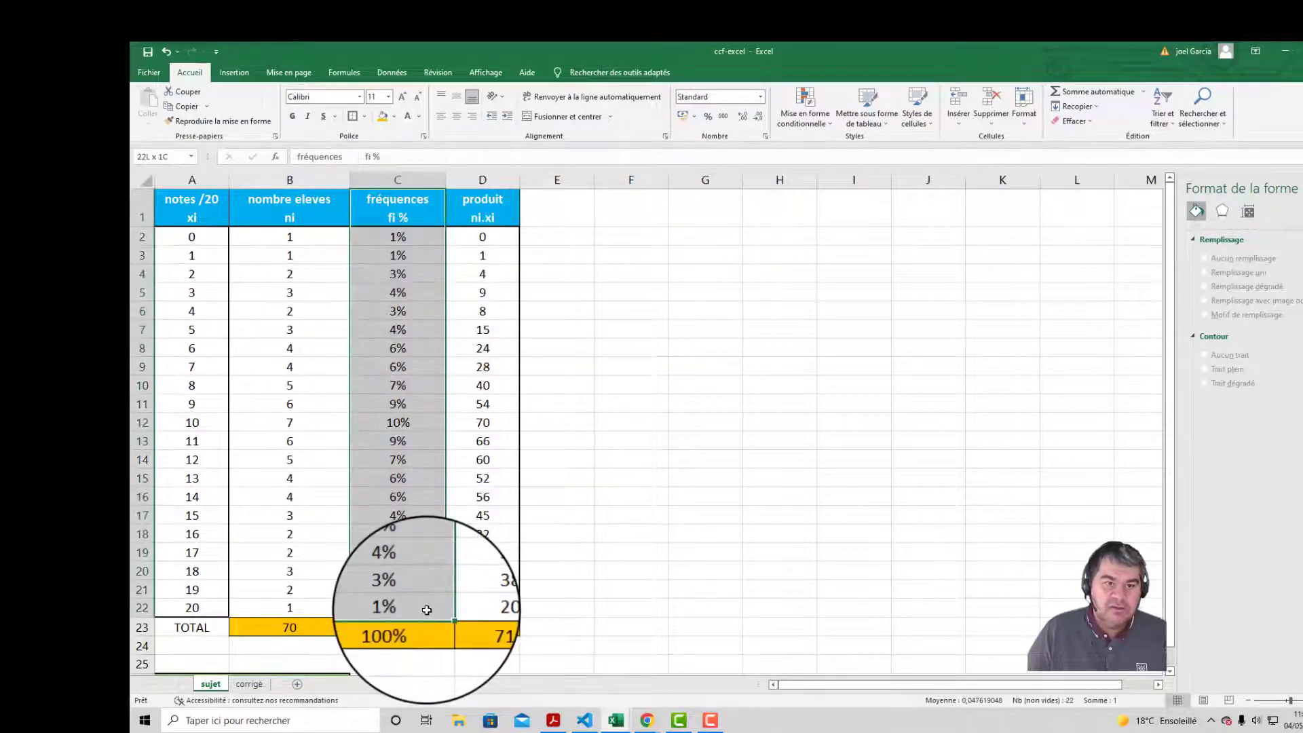
pyautogui.click(237, 74)
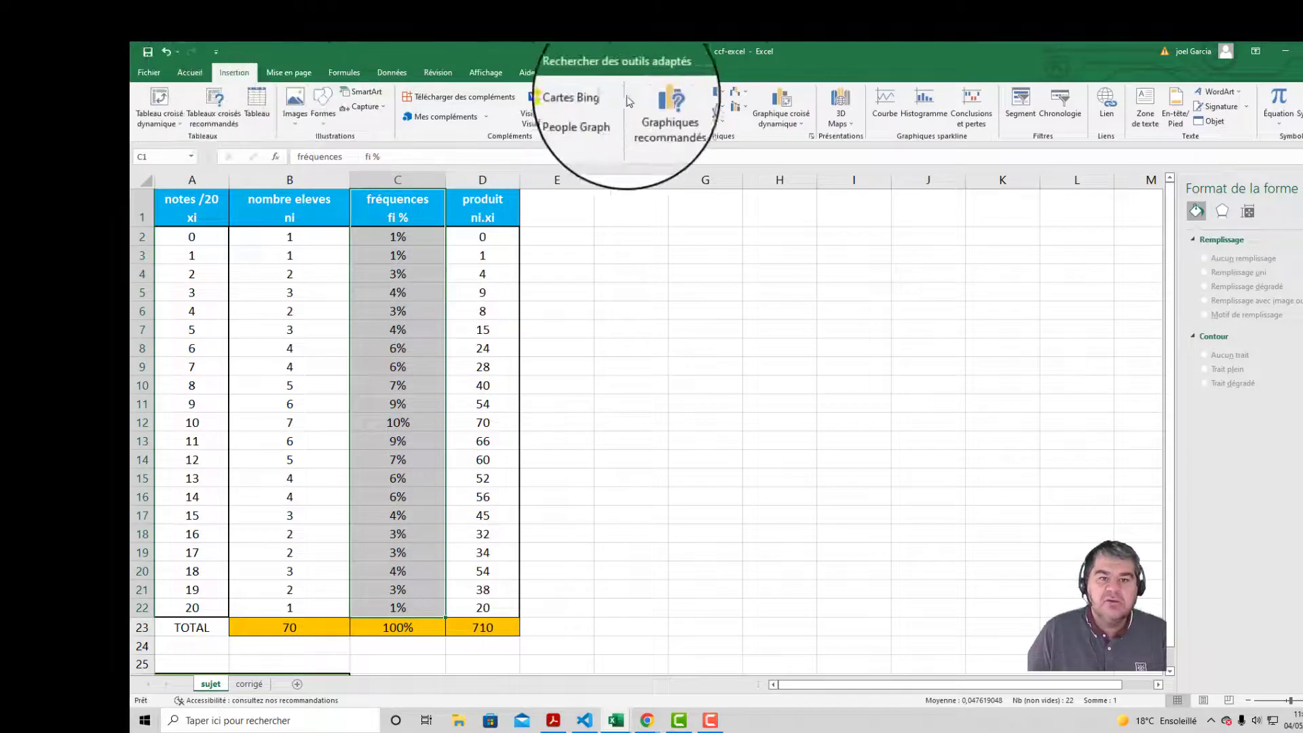
pyautogui.click(702, 97)
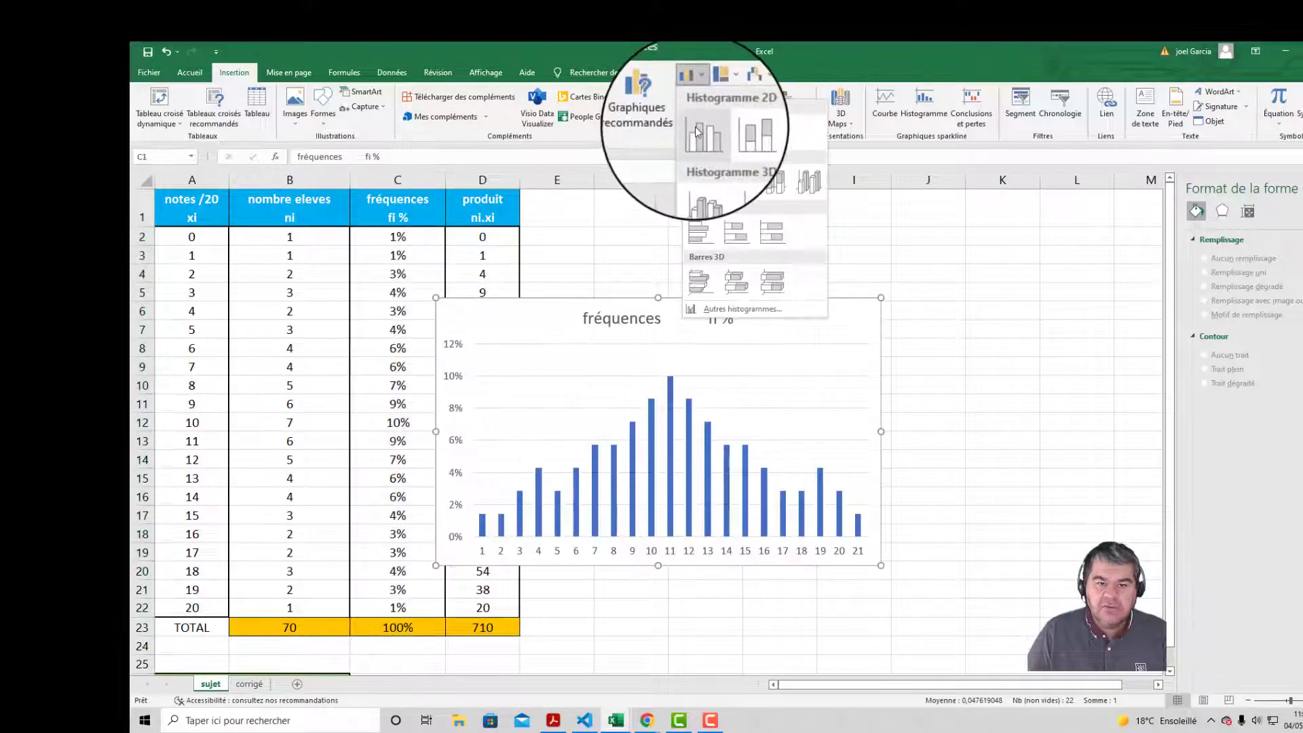
pyautogui.click(694, 129)
# Step: Change the chart title to "histogramme des fréquences"
pyautogui.click(597, 314)
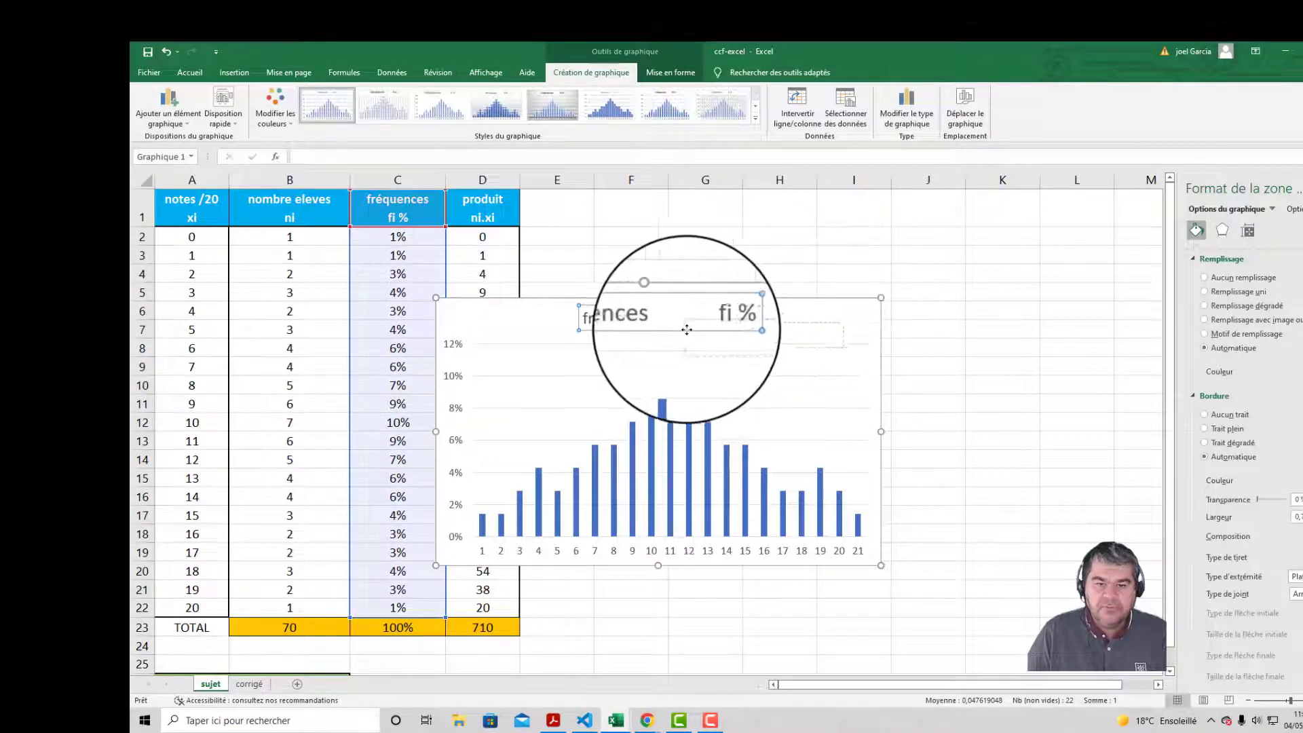
pyautogui.tripleClick(620, 316)
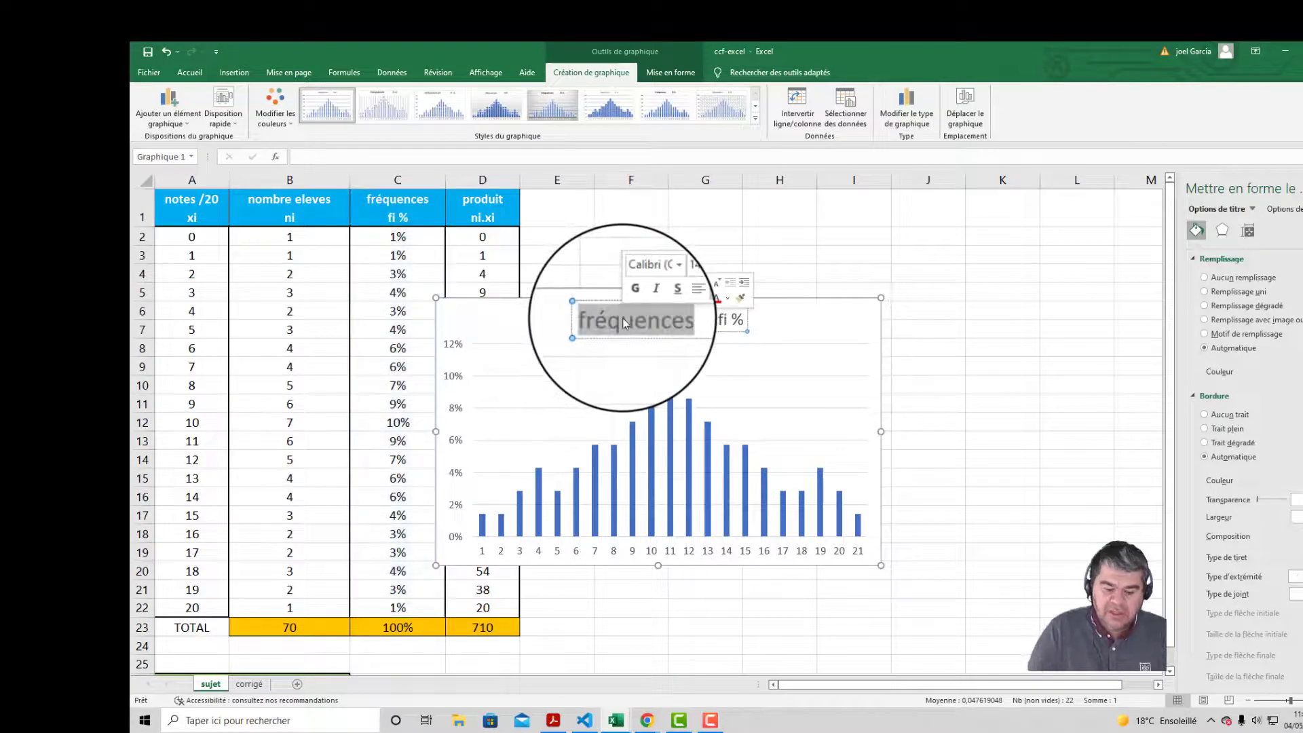
pyautogui.write('histr')
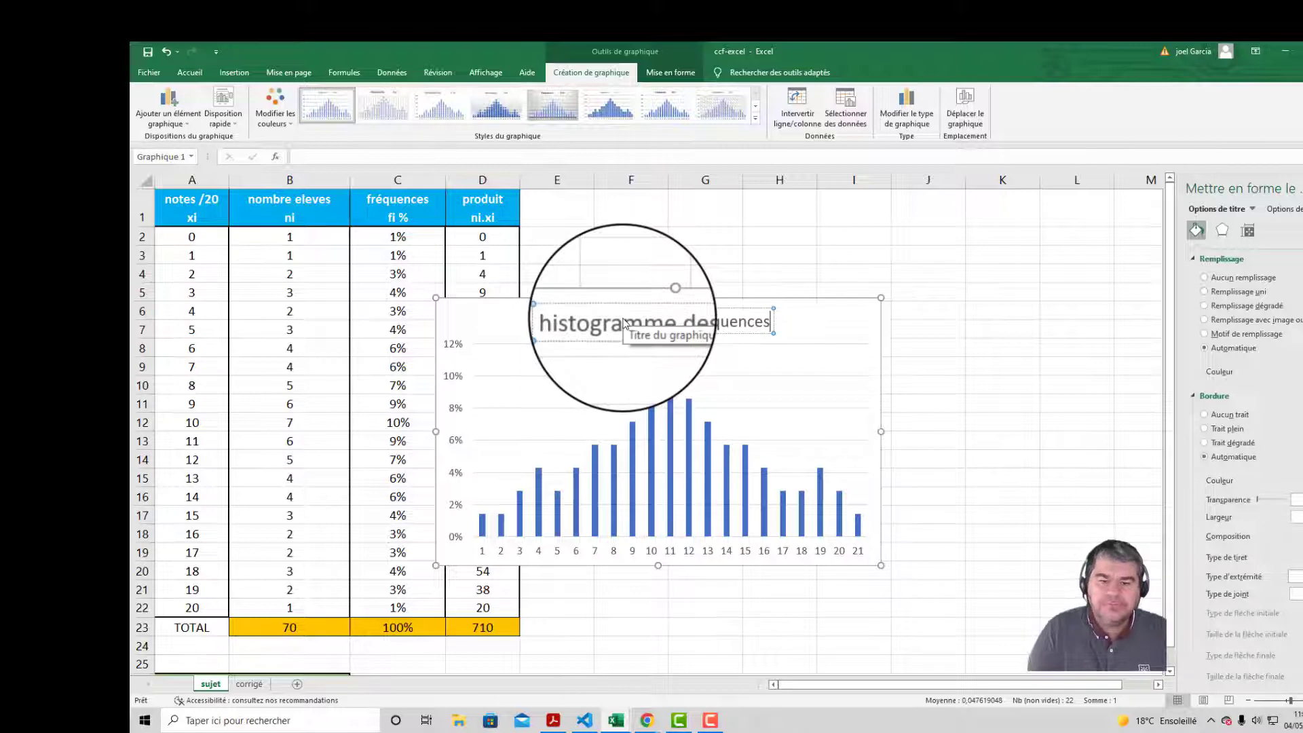
pyautogui.click(994, 330)
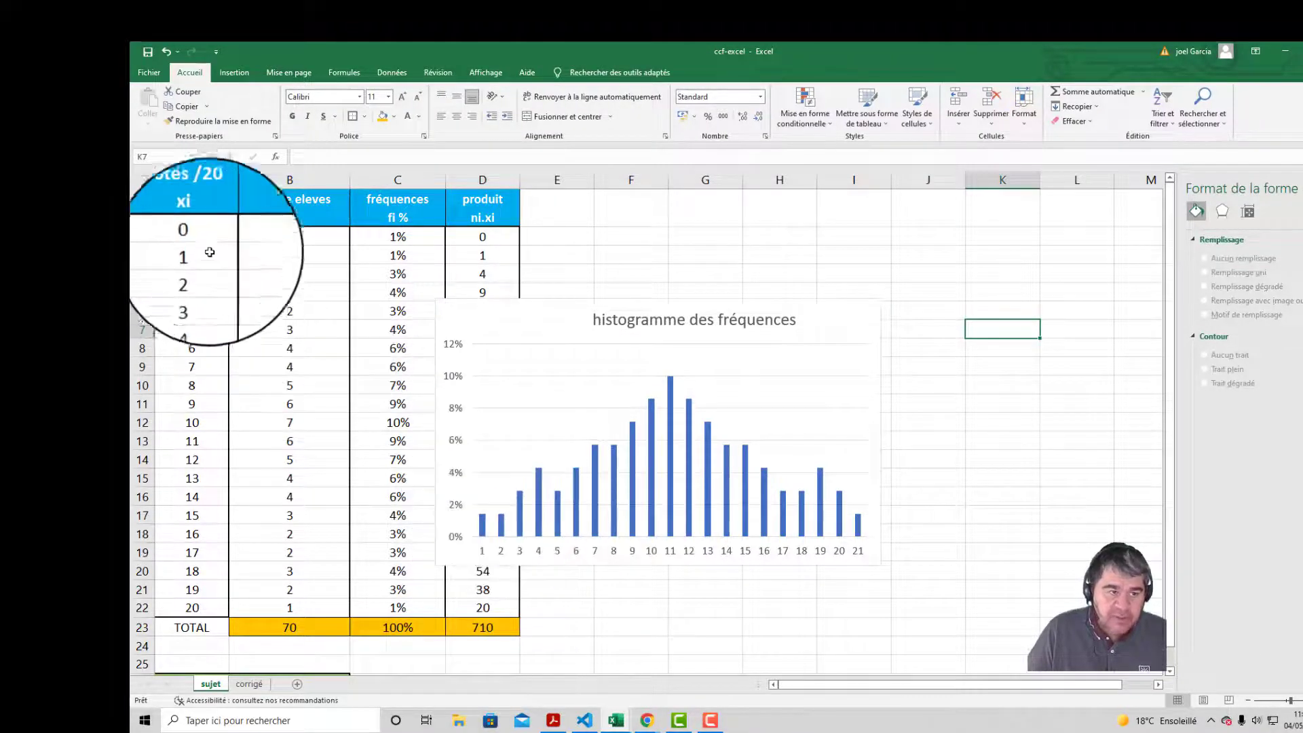
# Step: Set the chart's horizontal axis labels to the grades in A2:A22
pyautogui.rightClick(540, 554)
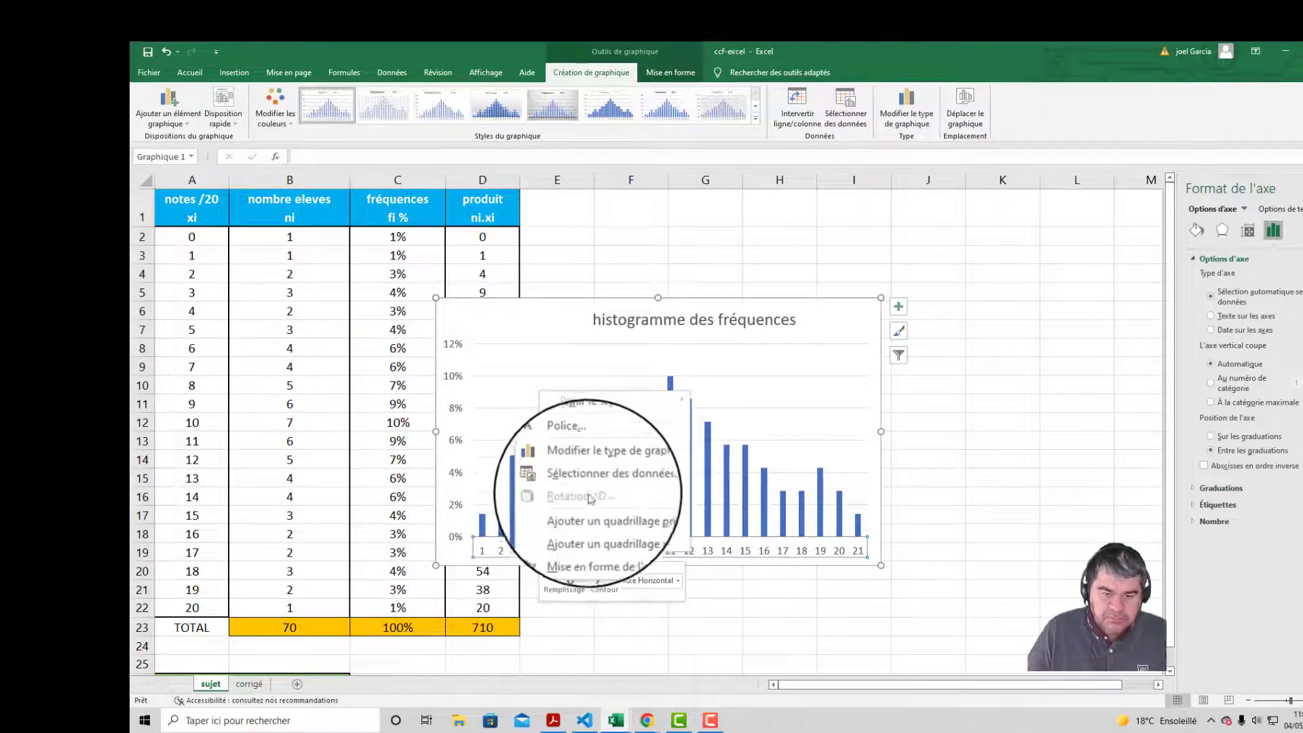
pyautogui.click(593, 478)
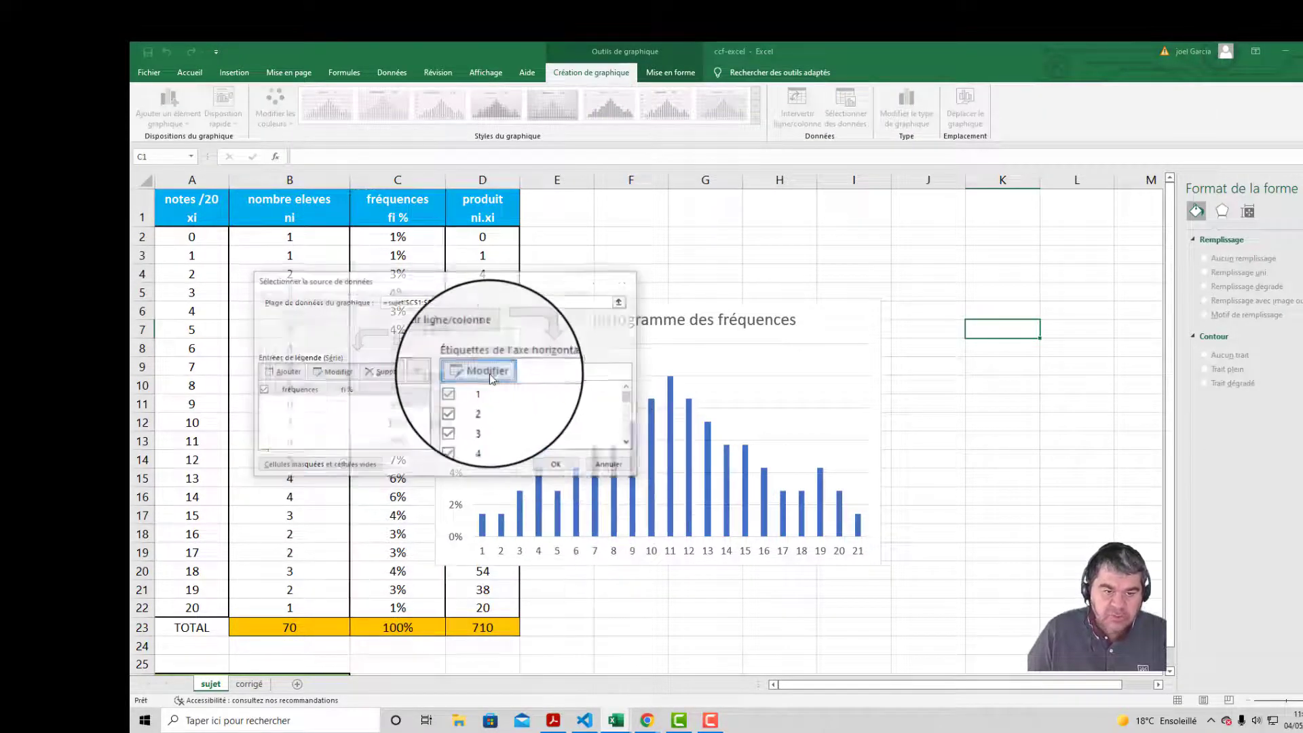
pyautogui.click(484, 368)
pyautogui.moveTo(192, 236); pyautogui.dragTo(193, 608)
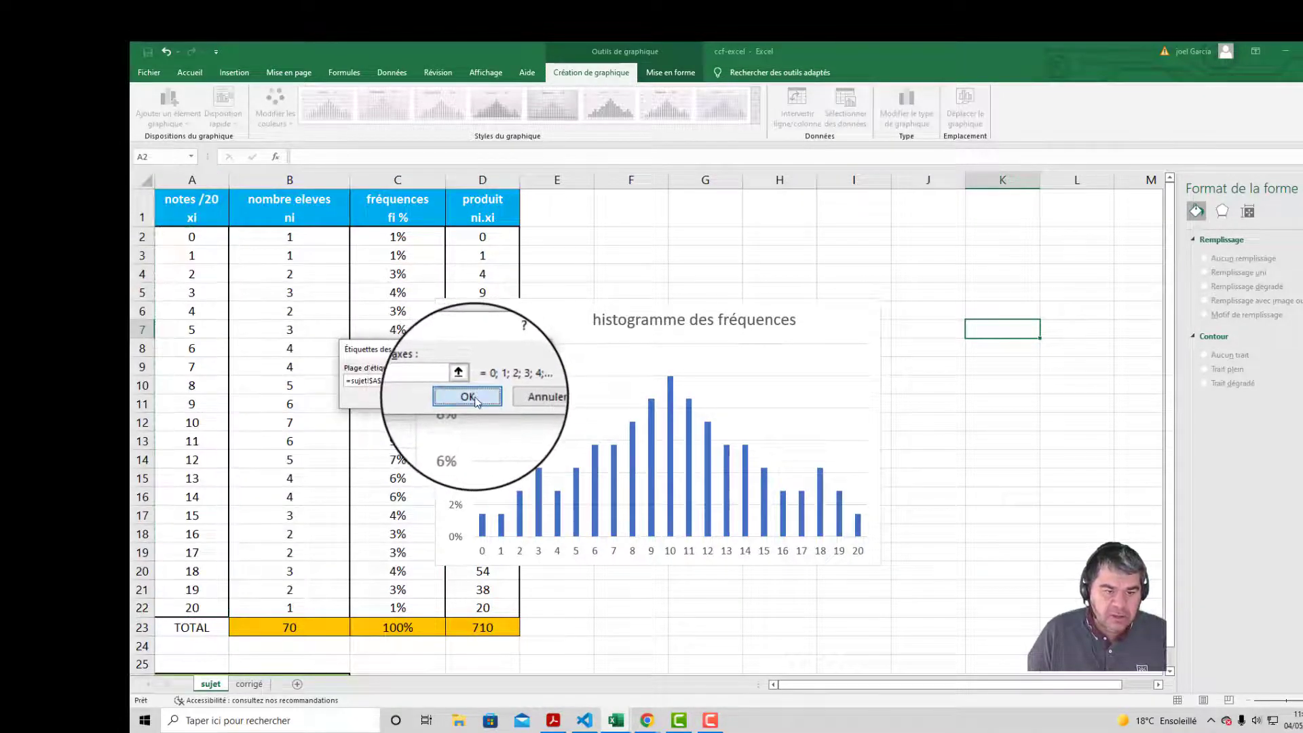
pyautogui.click(469, 396)
pyautogui.click(536, 466)
pyautogui.click(481, 552)
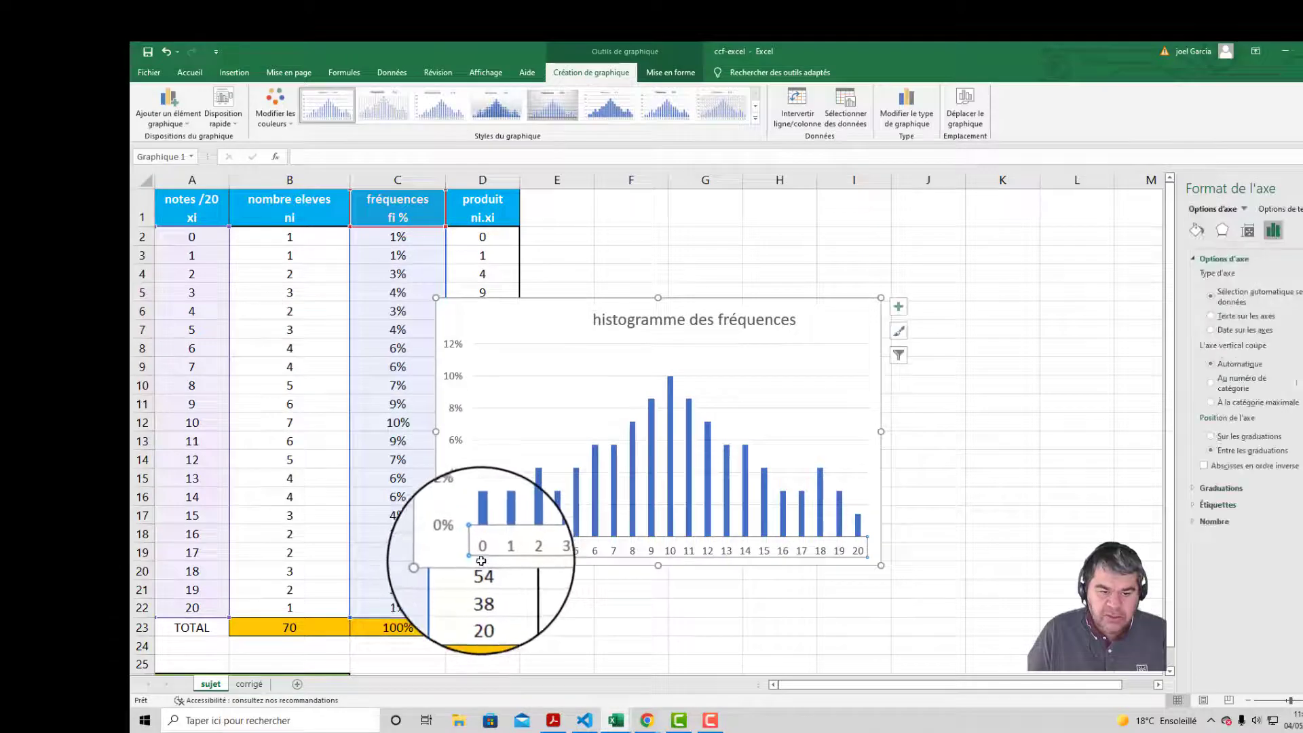
# Step: Move the histogram clear of the table and add data labels to its bars
pyautogui.moveTo(821, 502); pyautogui.dragTo(973, 486)
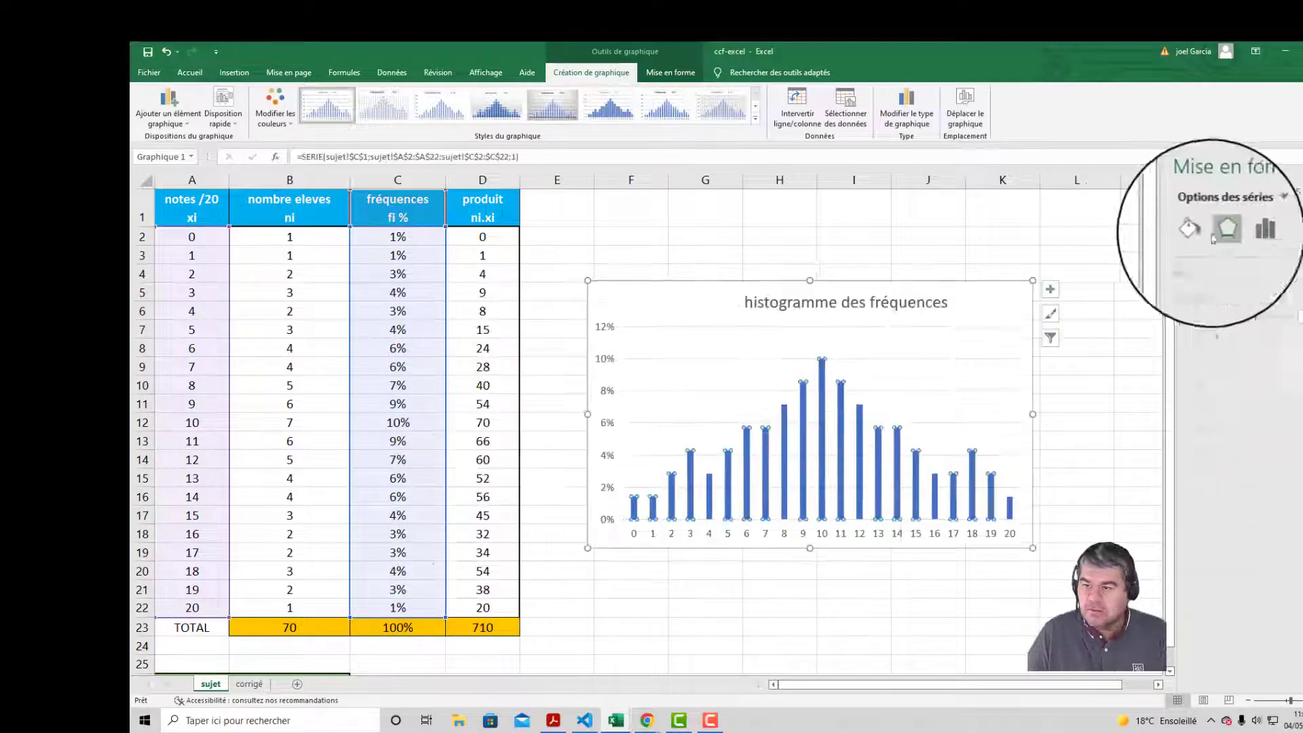
pyautogui.click(862, 363)
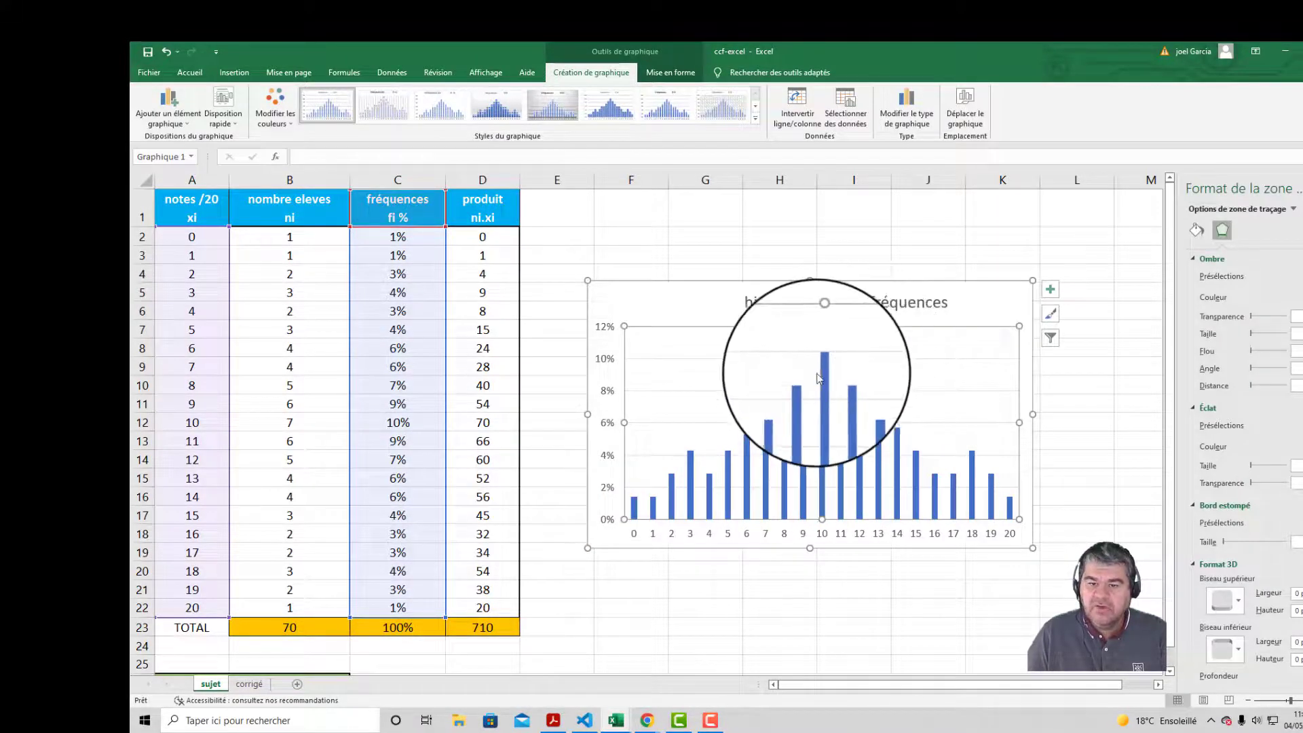
pyautogui.click(822, 378)
pyautogui.rightClick(822, 379)
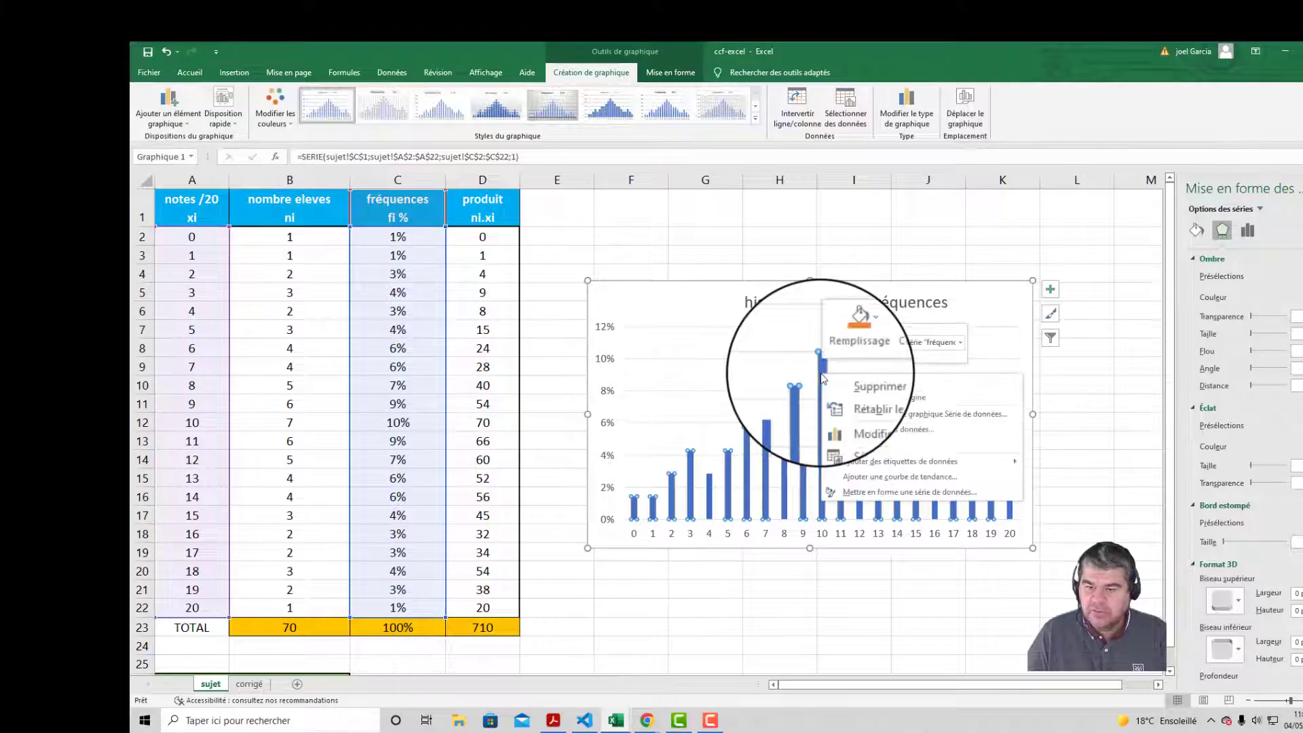
pyautogui.click(890, 464)
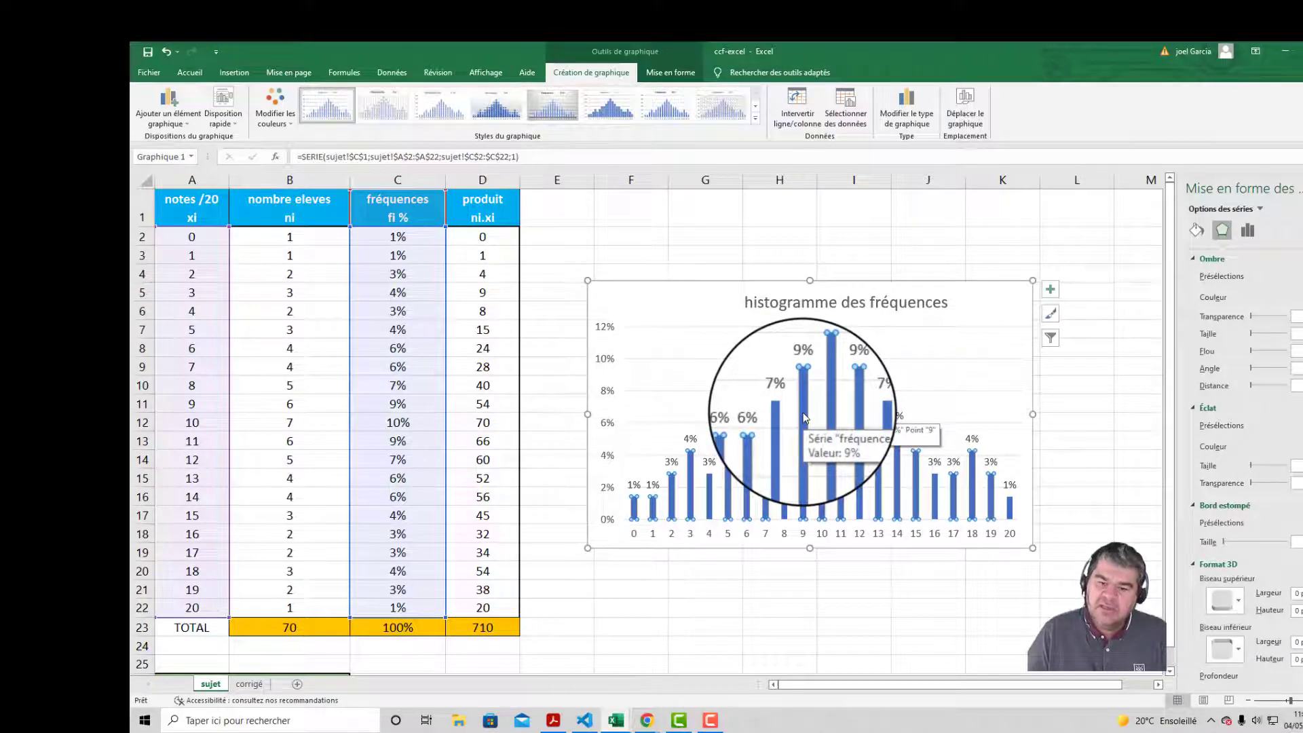
# Step: Set the gap width (Largeur de l'intervalle) of the histogram's data series to 0 %
pyautogui.click(1247, 231)
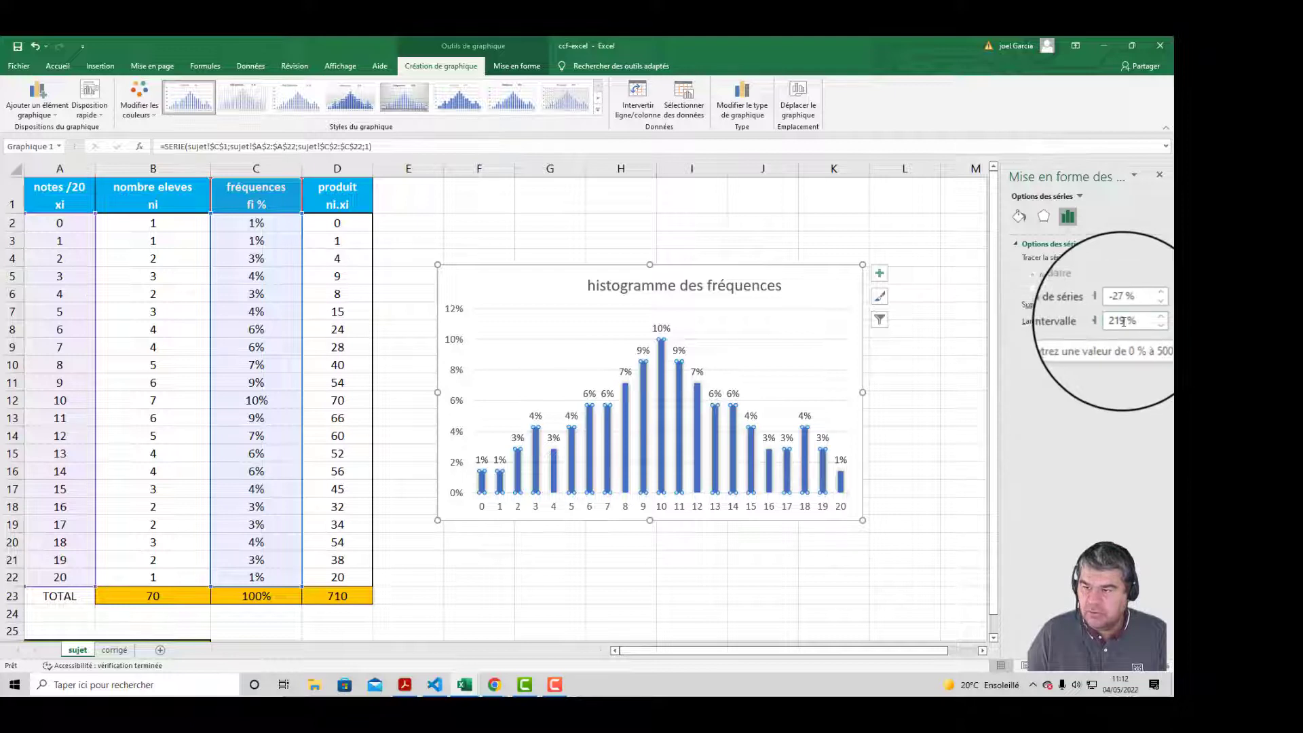
pyautogui.doubleClick(1119, 321)
pyautogui.write('0')
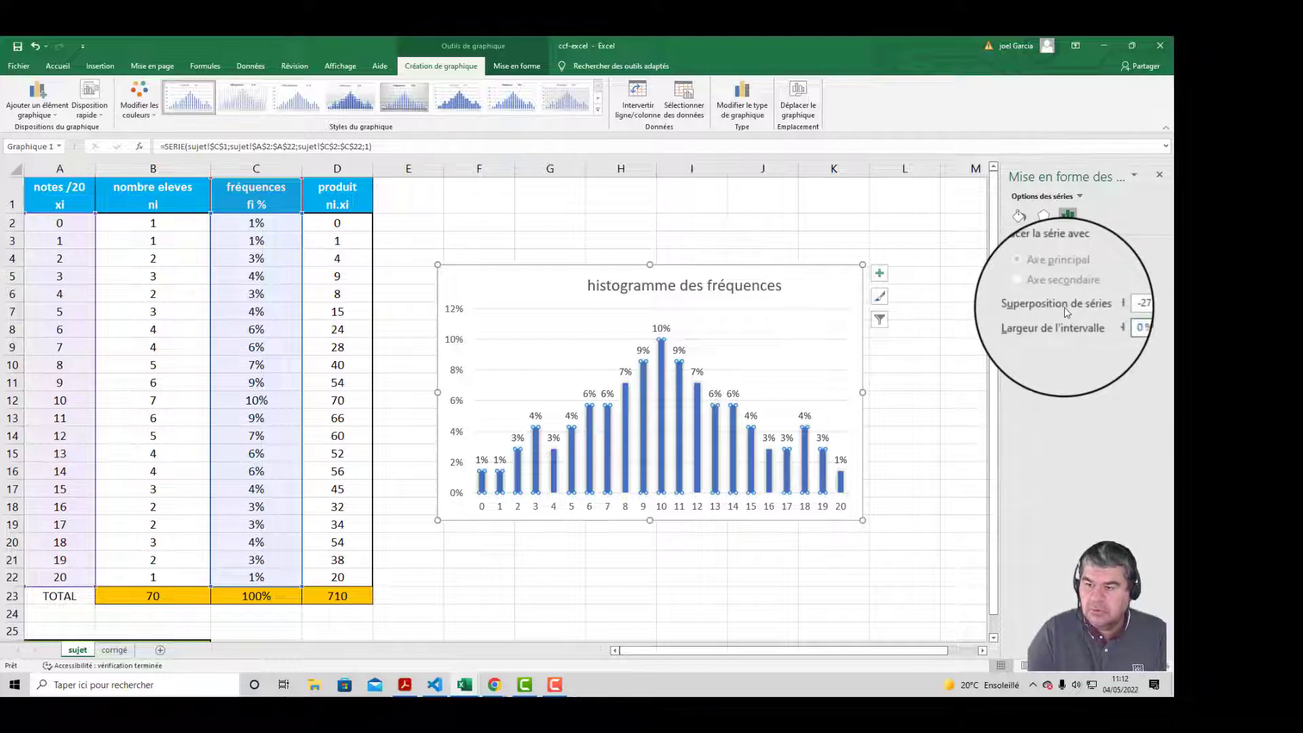
pyautogui.press('Return')
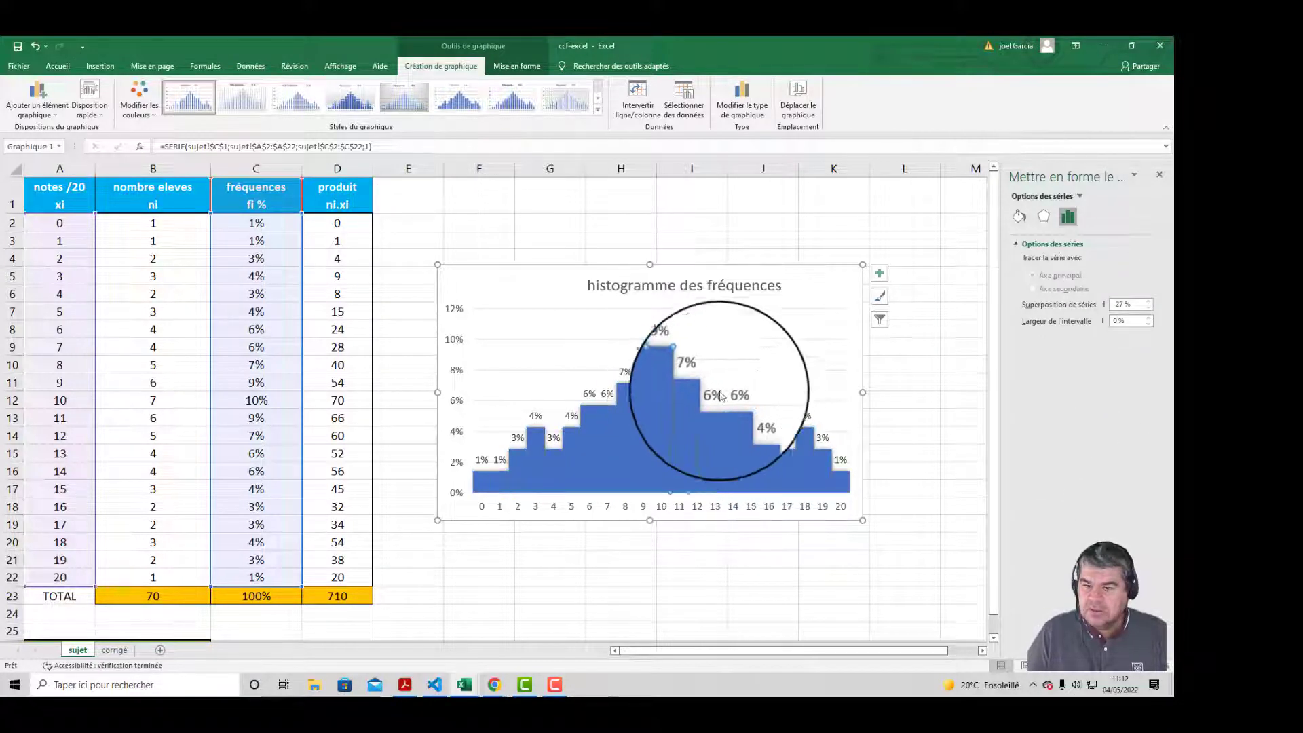
# Step: Apply a 3D upper bevel (Biseau supérieur) to the histogram's bars
pyautogui.click(692, 393)
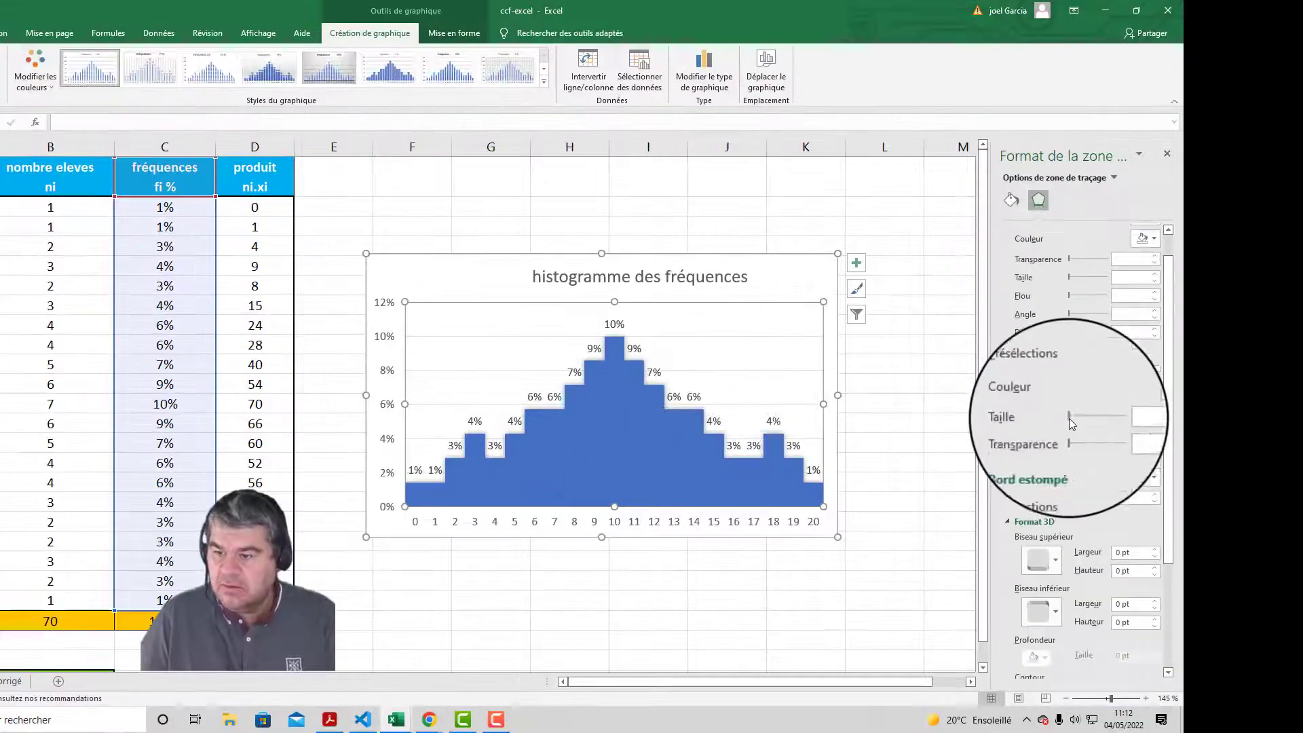
pyautogui.scroll(-2, 1046, 462)
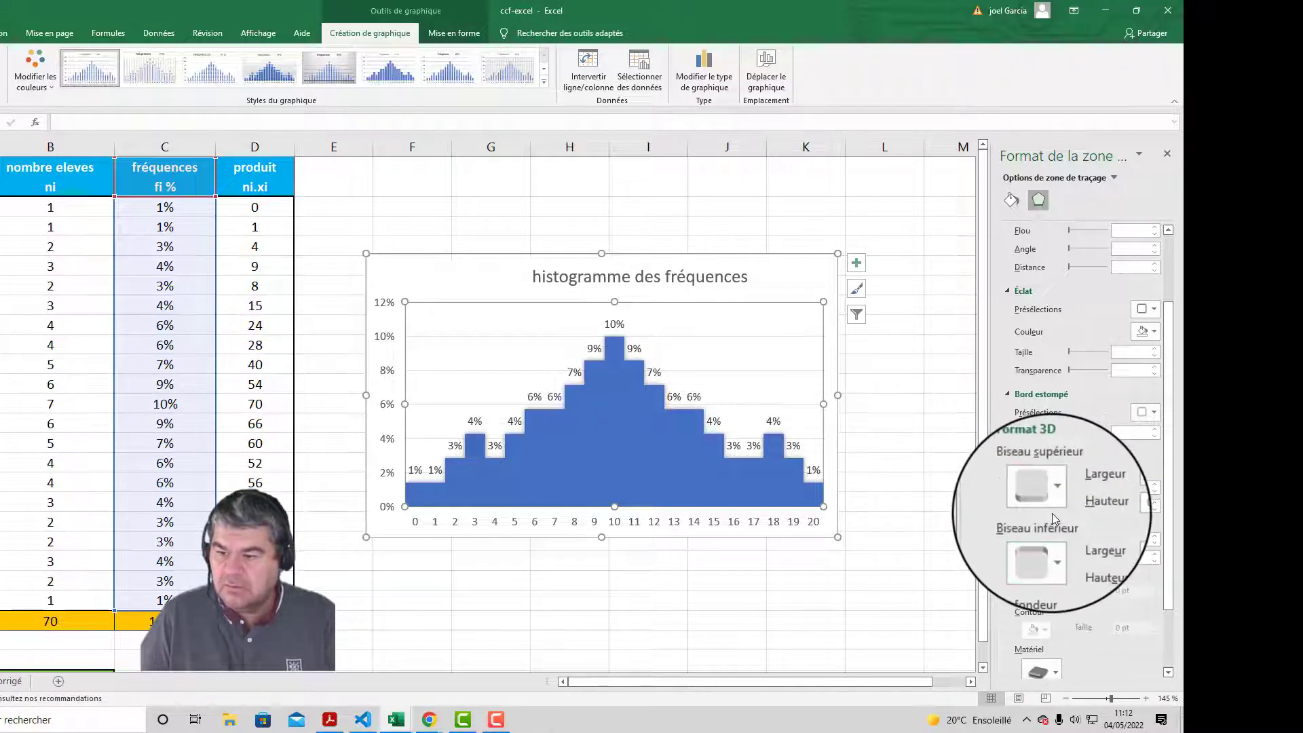
pyautogui.click(734, 474)
pyautogui.click(1036, 495)
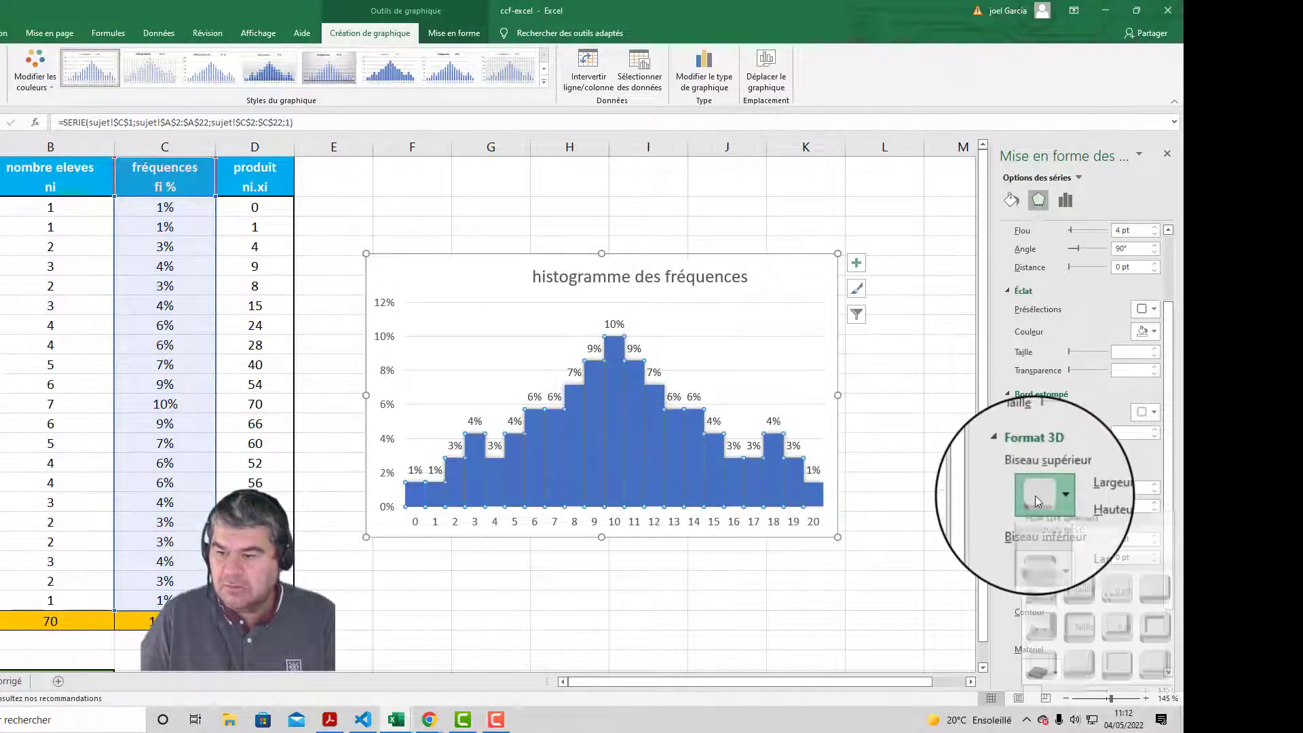
pyautogui.click(1045, 577)
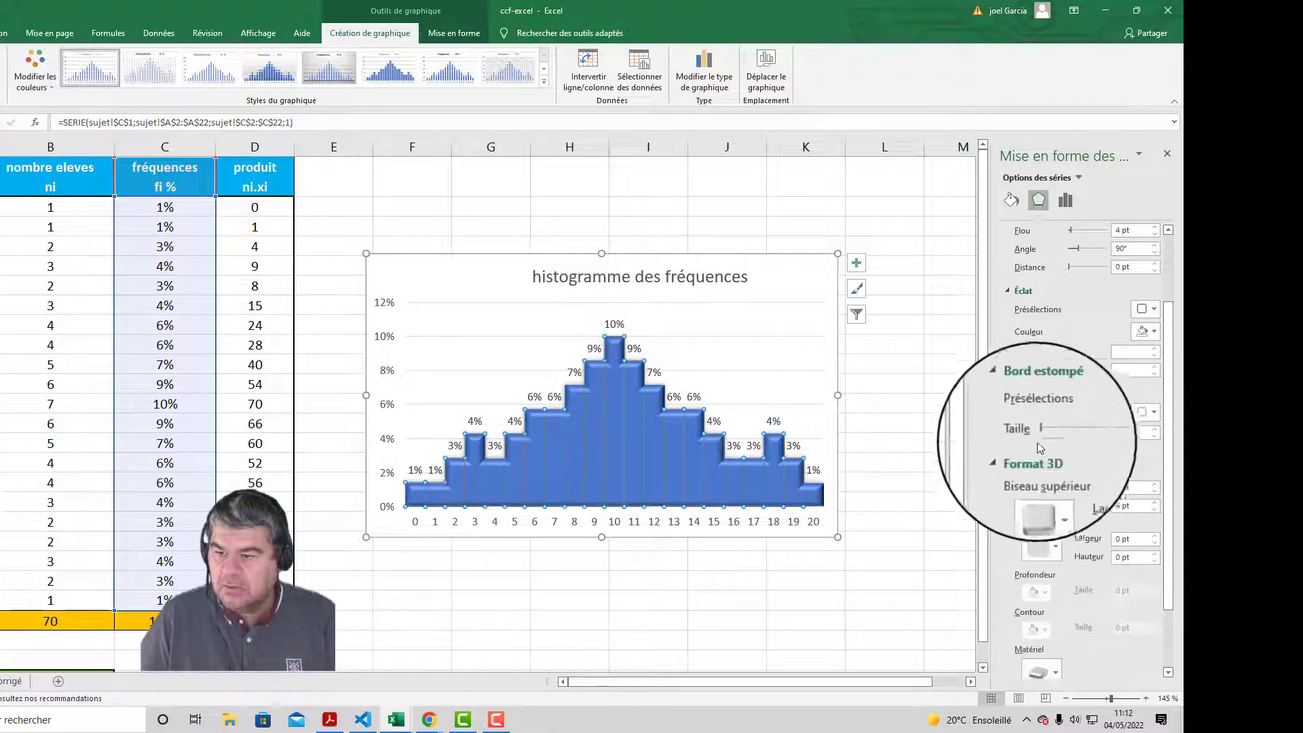
pyautogui.click(951, 459)
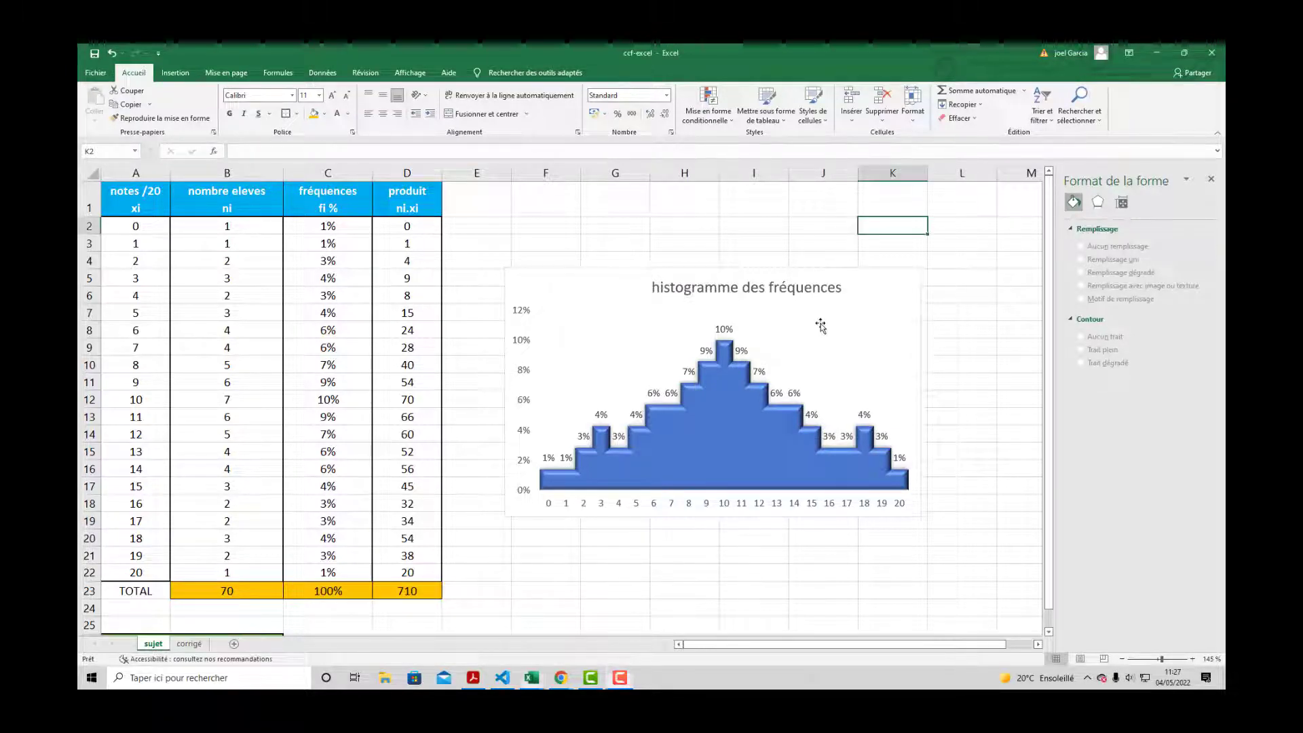
# Step: Add axis titles to the histogram and name the horizontal axis "notes /20"
pyautogui.click(893, 306)
pyautogui.click(937, 275)
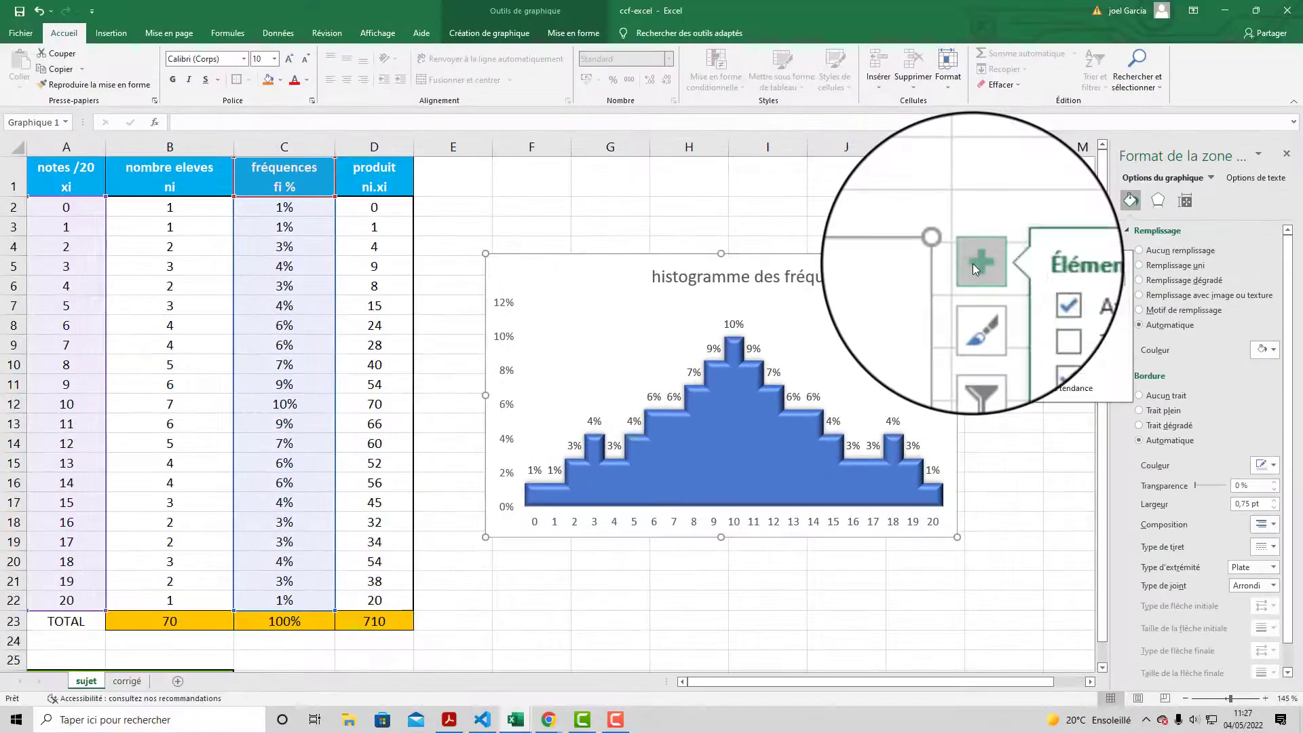
pyautogui.click(967, 301)
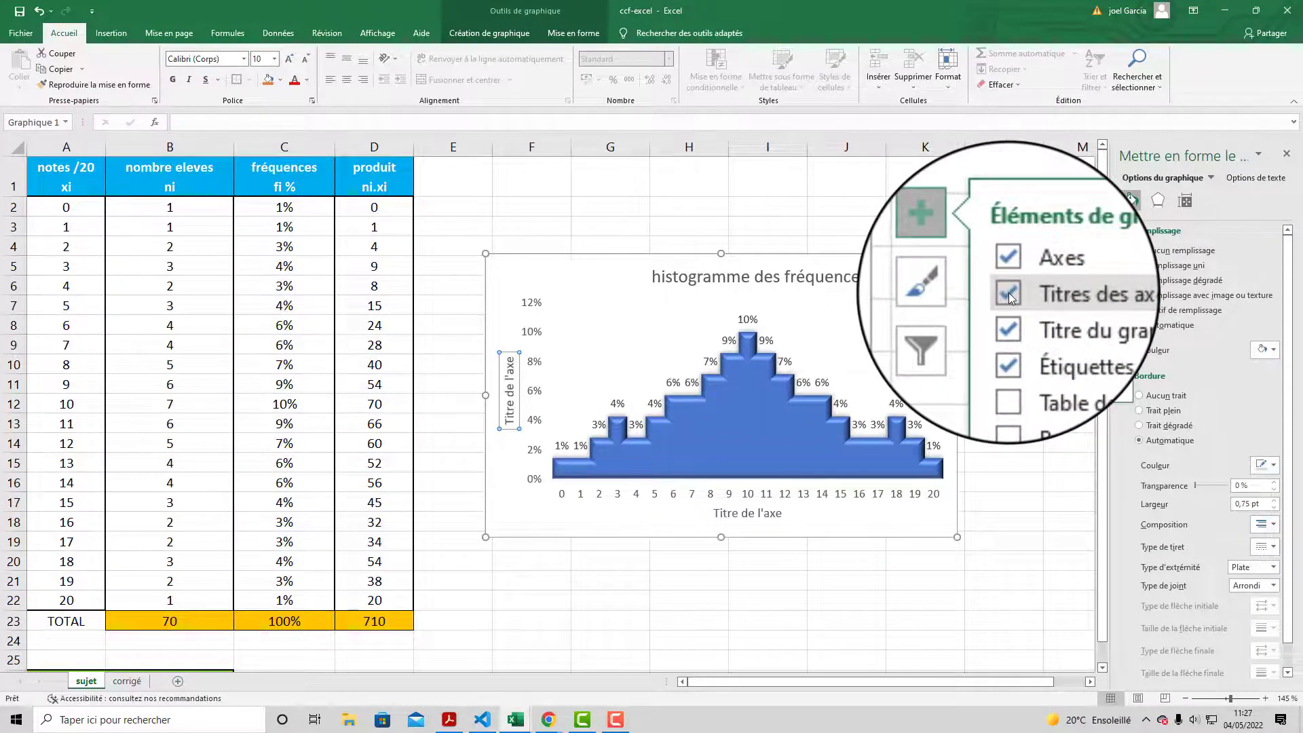
pyautogui.click(774, 512)
pyautogui.moveTo(778, 513); pyautogui.dragTo(711, 514)
pyautogui.write('notes /20')
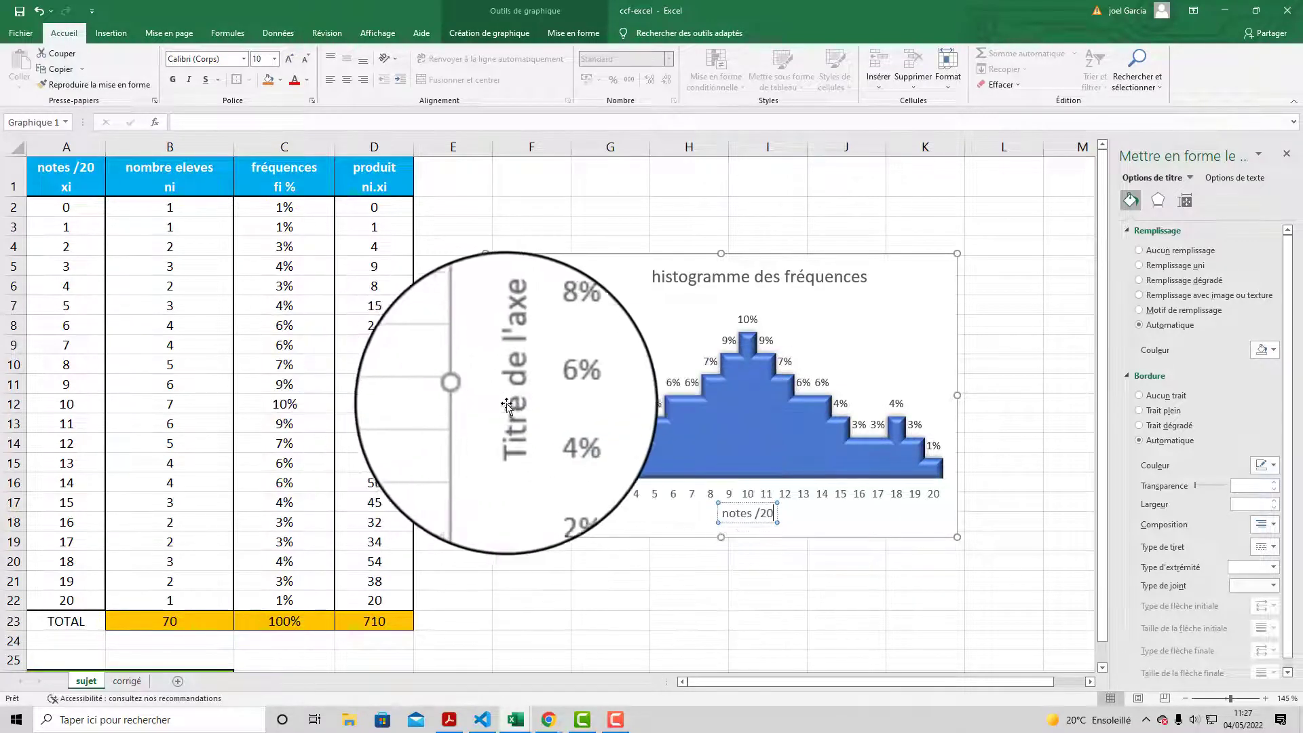
# Step: Name the histogram's vertical axis "fréquences %"
pyautogui.click(509, 404)
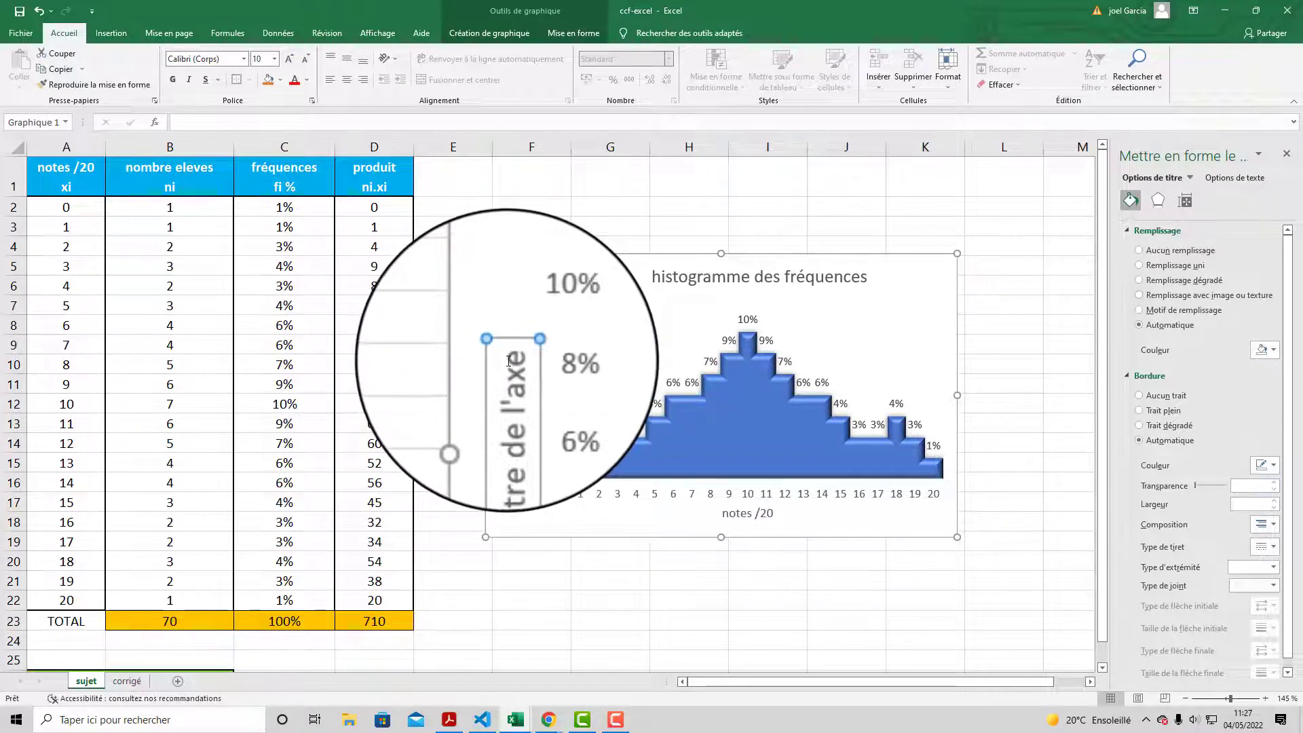
pyautogui.moveTo(510, 381); pyautogui.dragTo(508, 424)
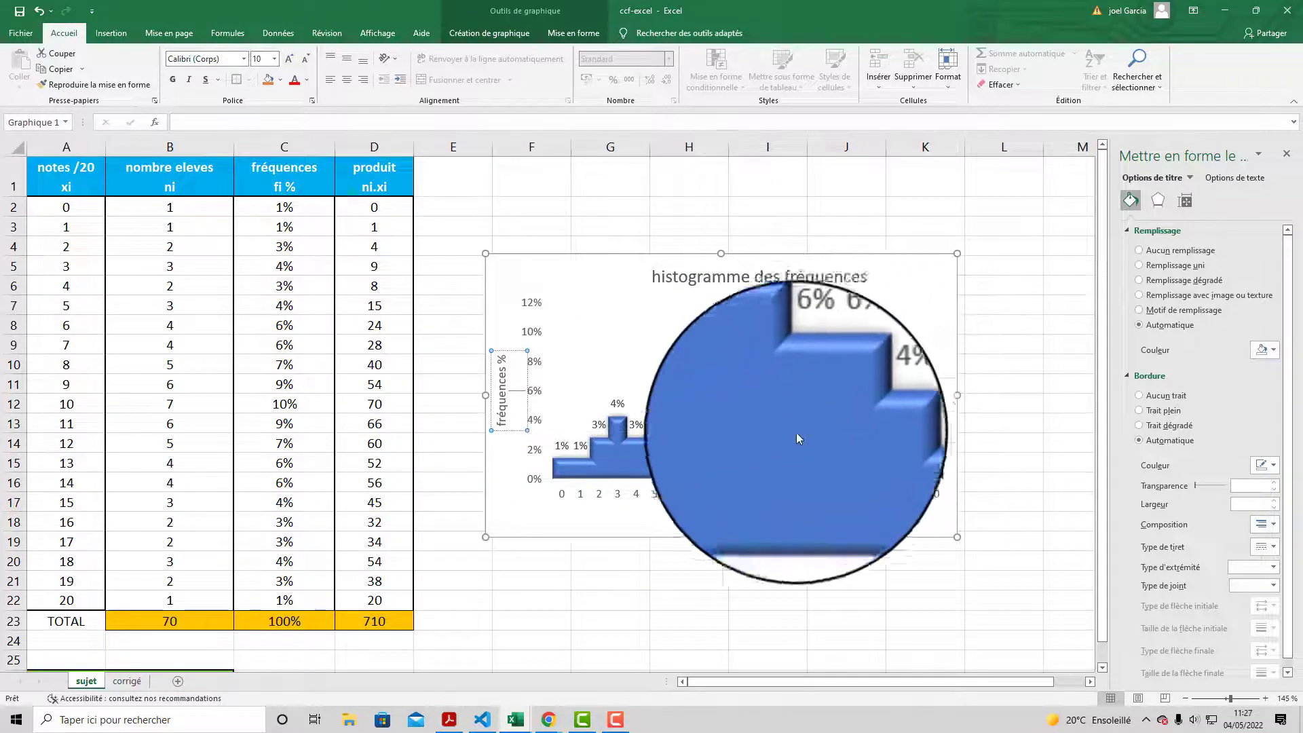
pyautogui.click(798, 208)
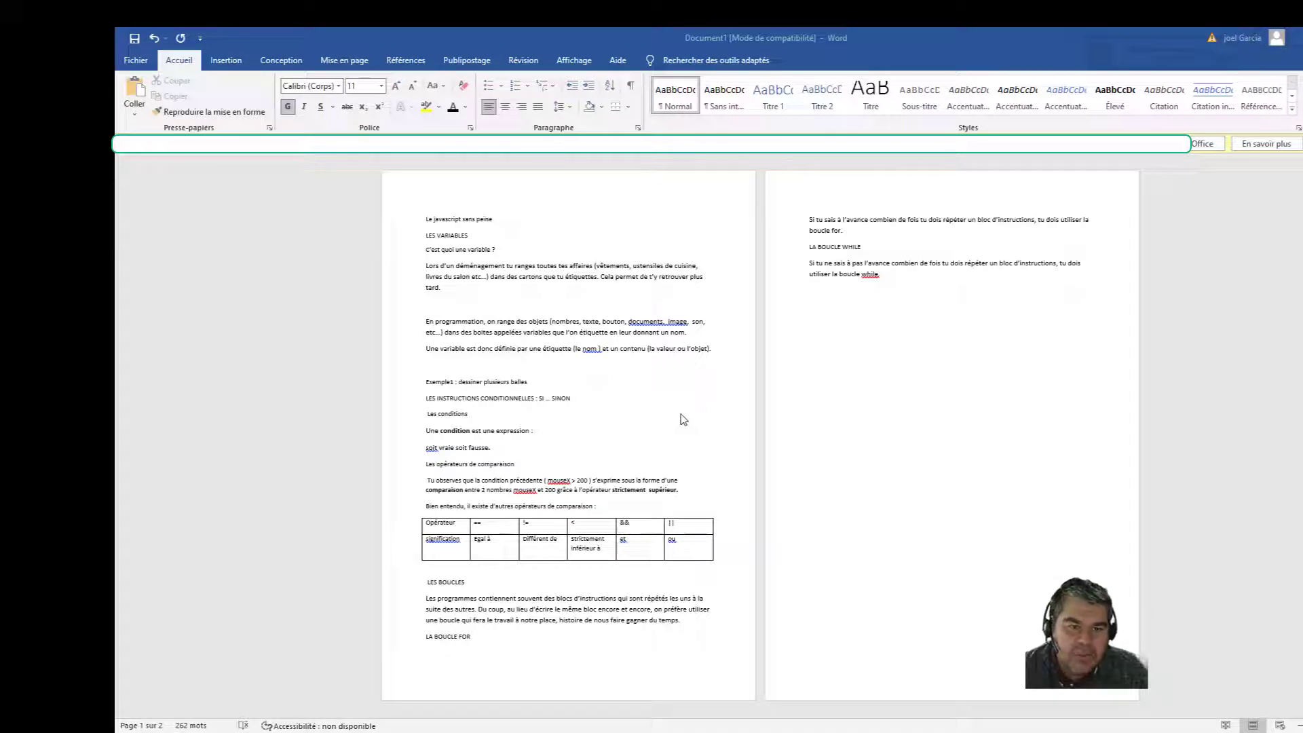
# Step: In the Word document, apply outside borders (Bordures extérieures) around the title "Le javascript sans peine"
pyautogui.keyDown('ctrl'); pyautogui.scroll(3, 539, 374); pyautogui.keyUp('ctrl')
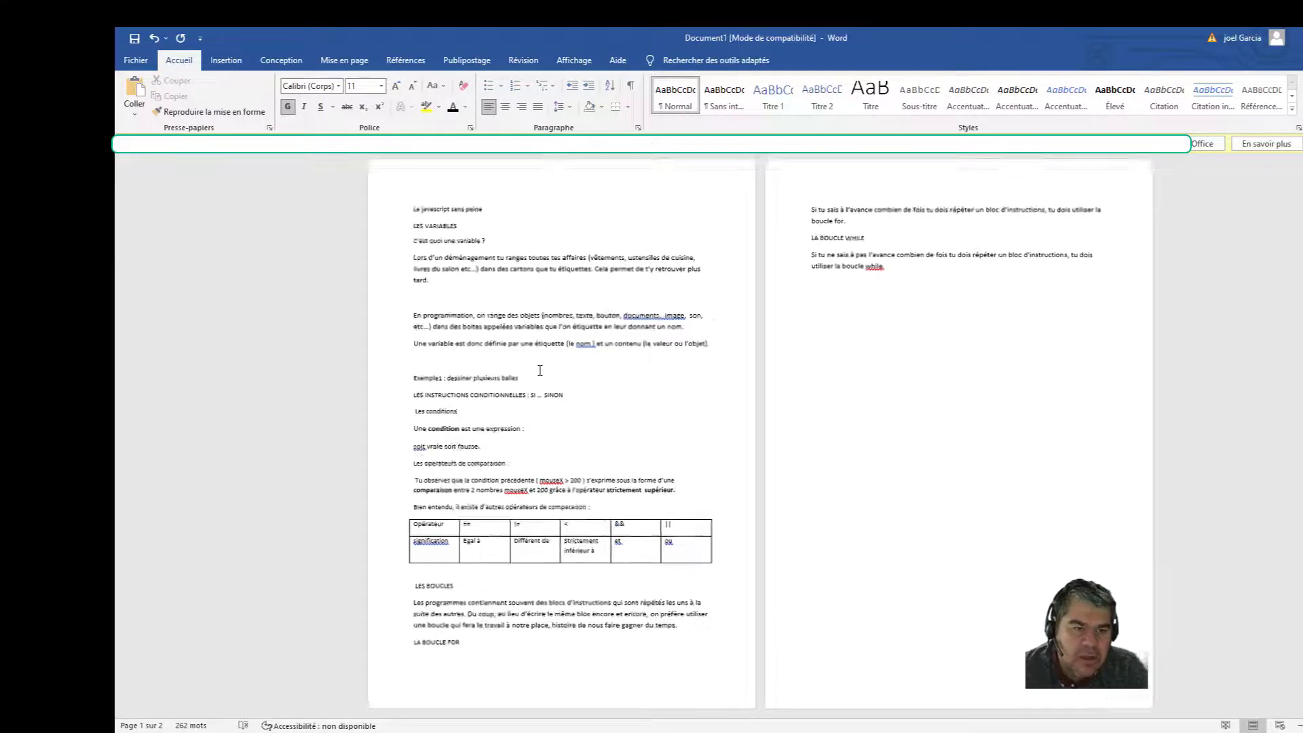
pyautogui.scroll(4, 441, 332)
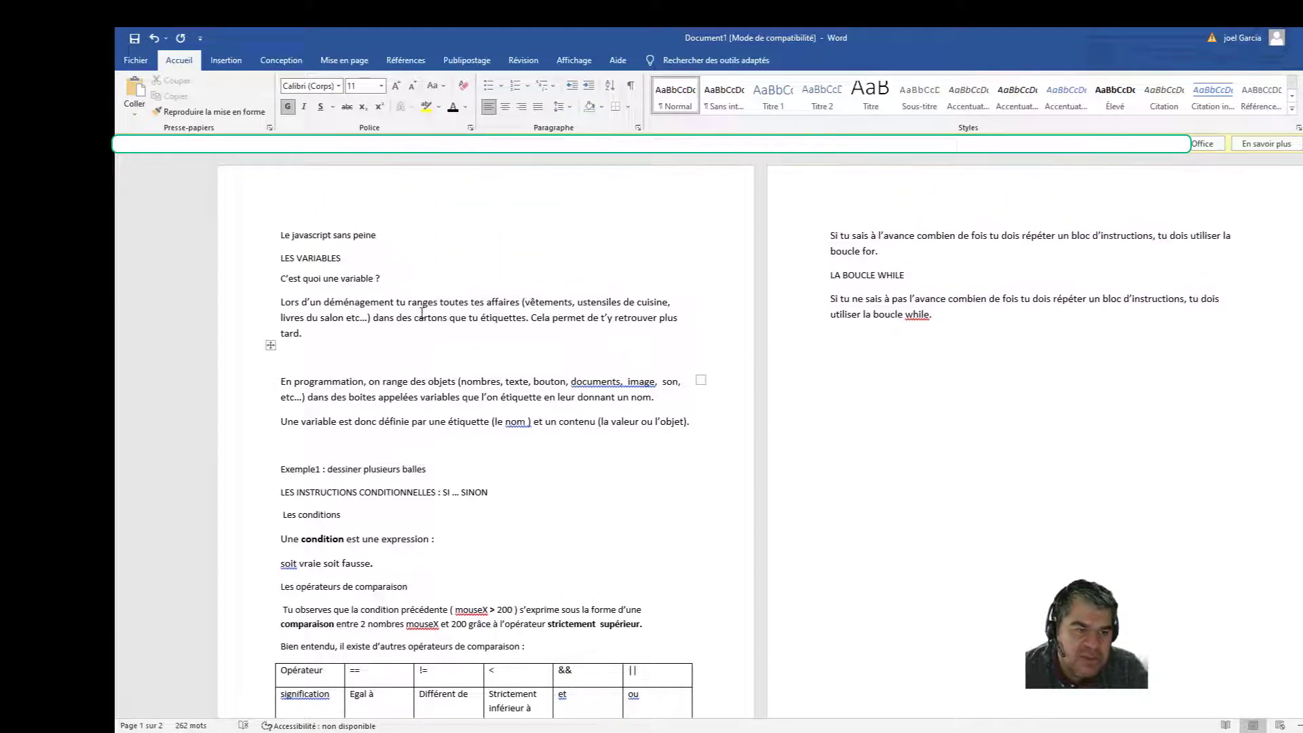
pyautogui.moveTo(281, 236); pyautogui.dragTo(378, 238)
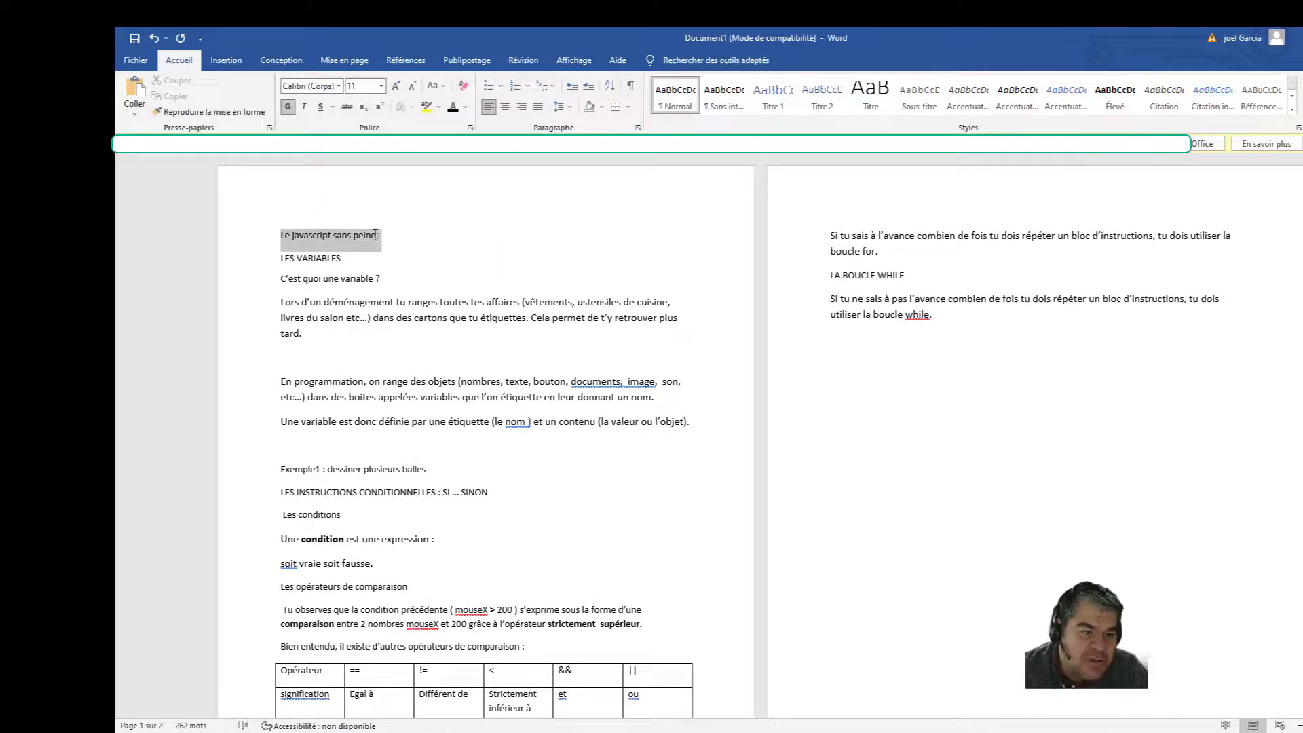
pyautogui.moveTo(376, 235); pyautogui.dragTo(376, 235)
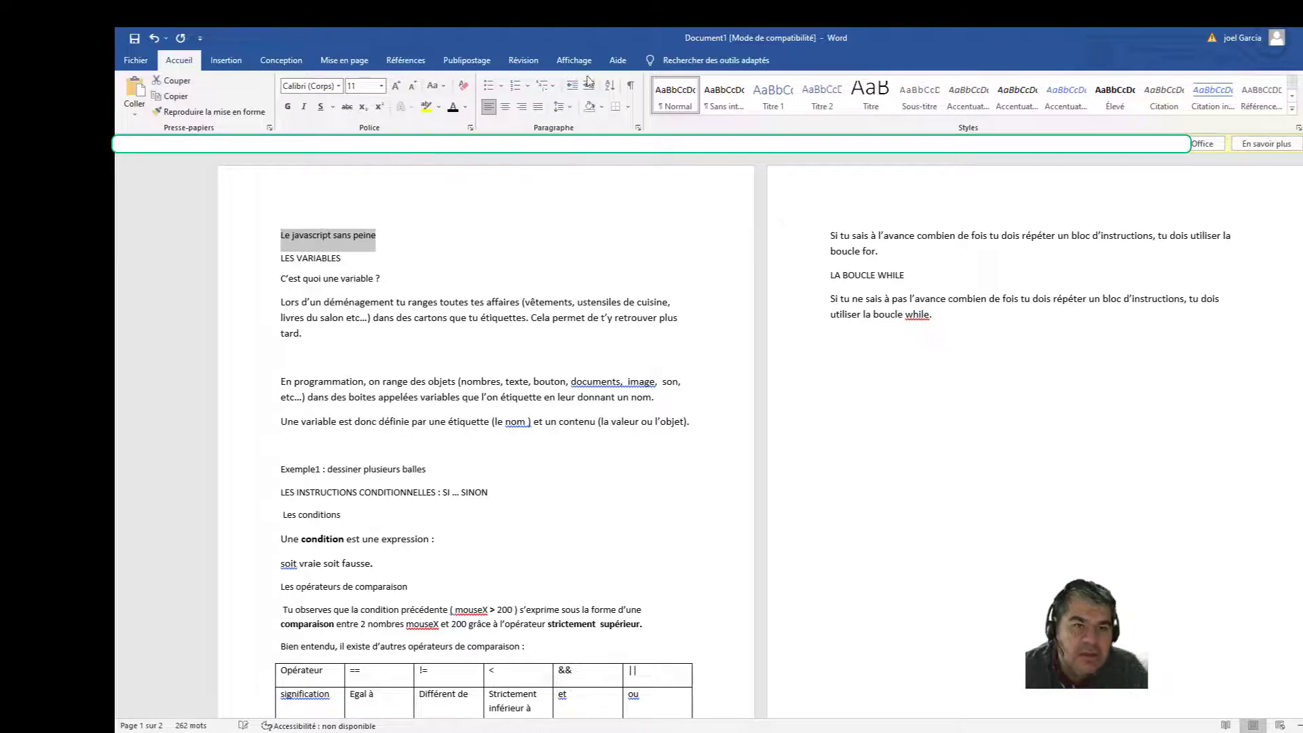
pyautogui.click(628, 107)
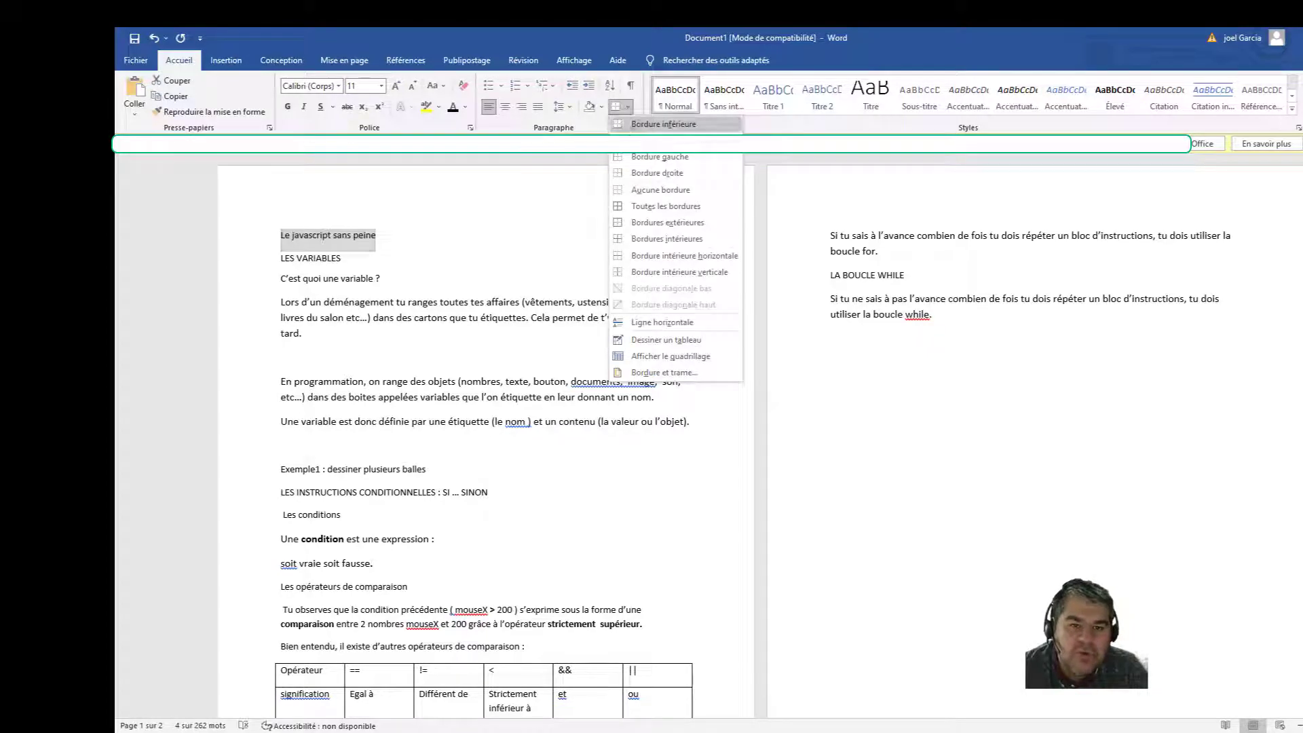
pyautogui.click(676, 224)
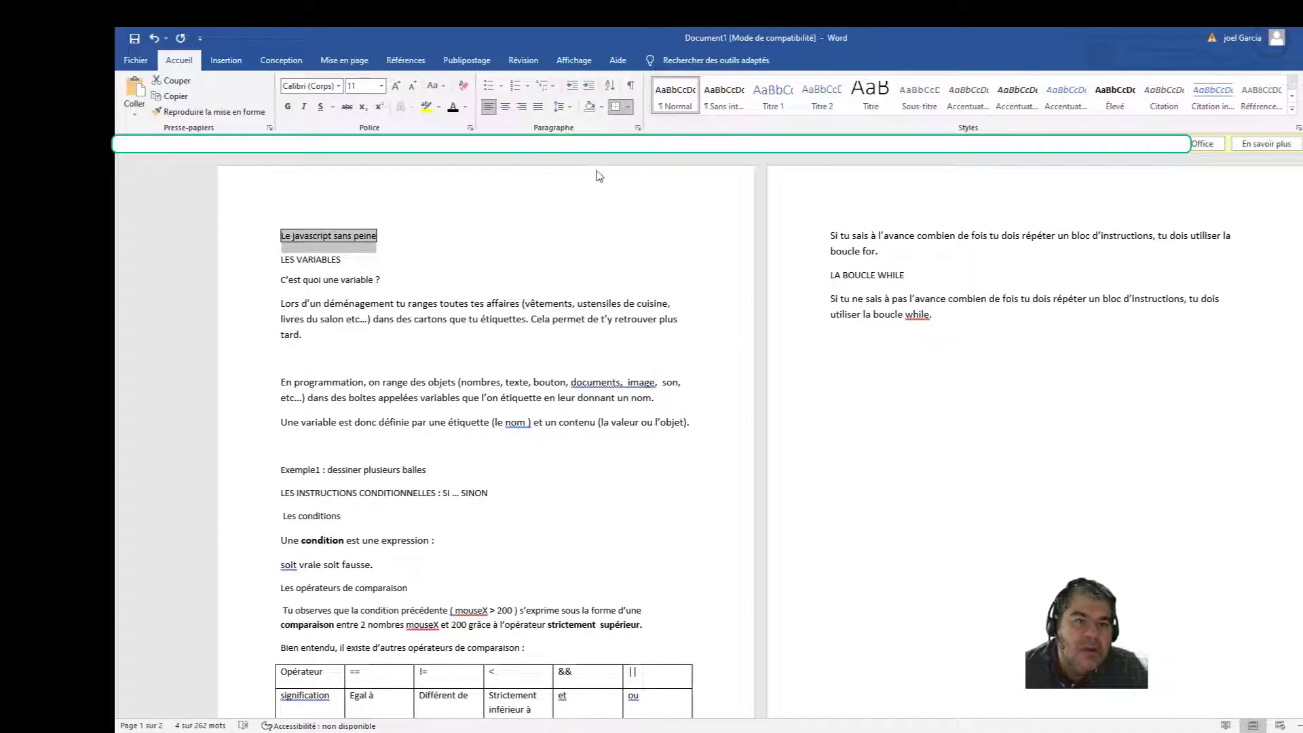
# Step: Set the title "Le javascript sans peine" to font size 22 and centre it
pyautogui.click(381, 86)
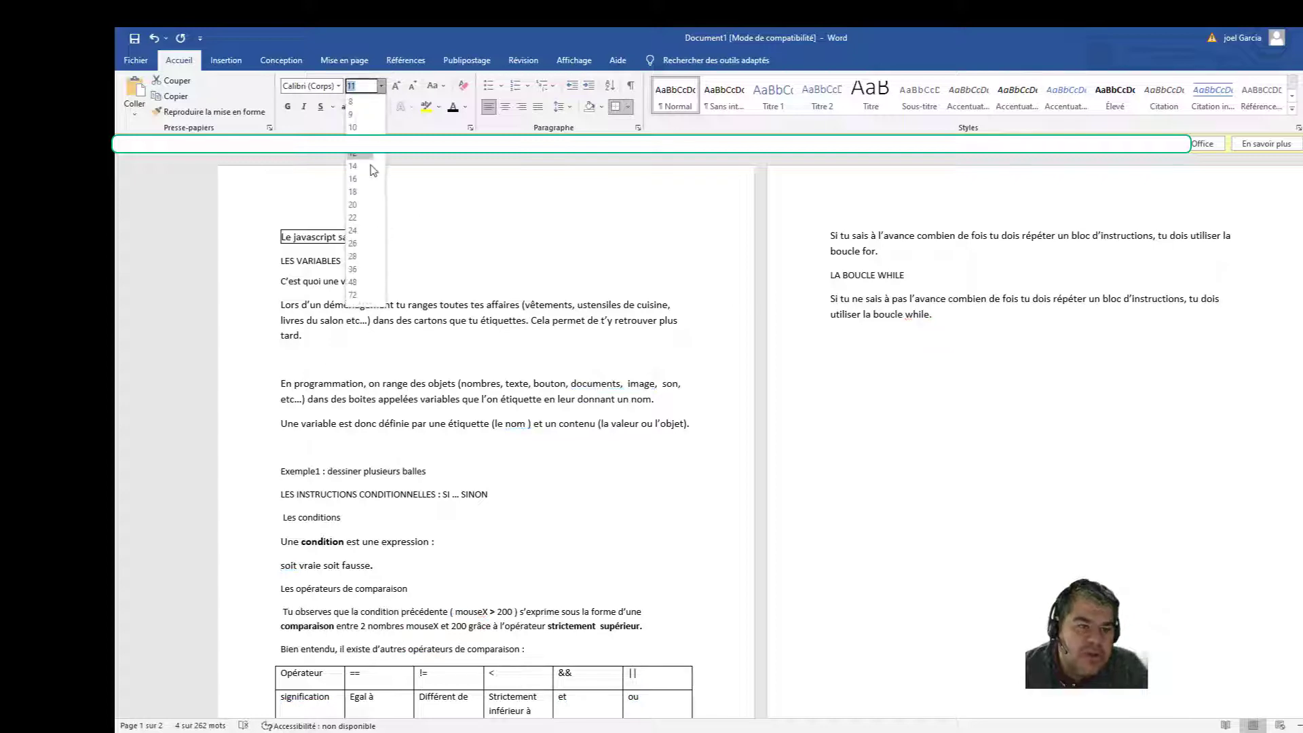
pyautogui.click(366, 217)
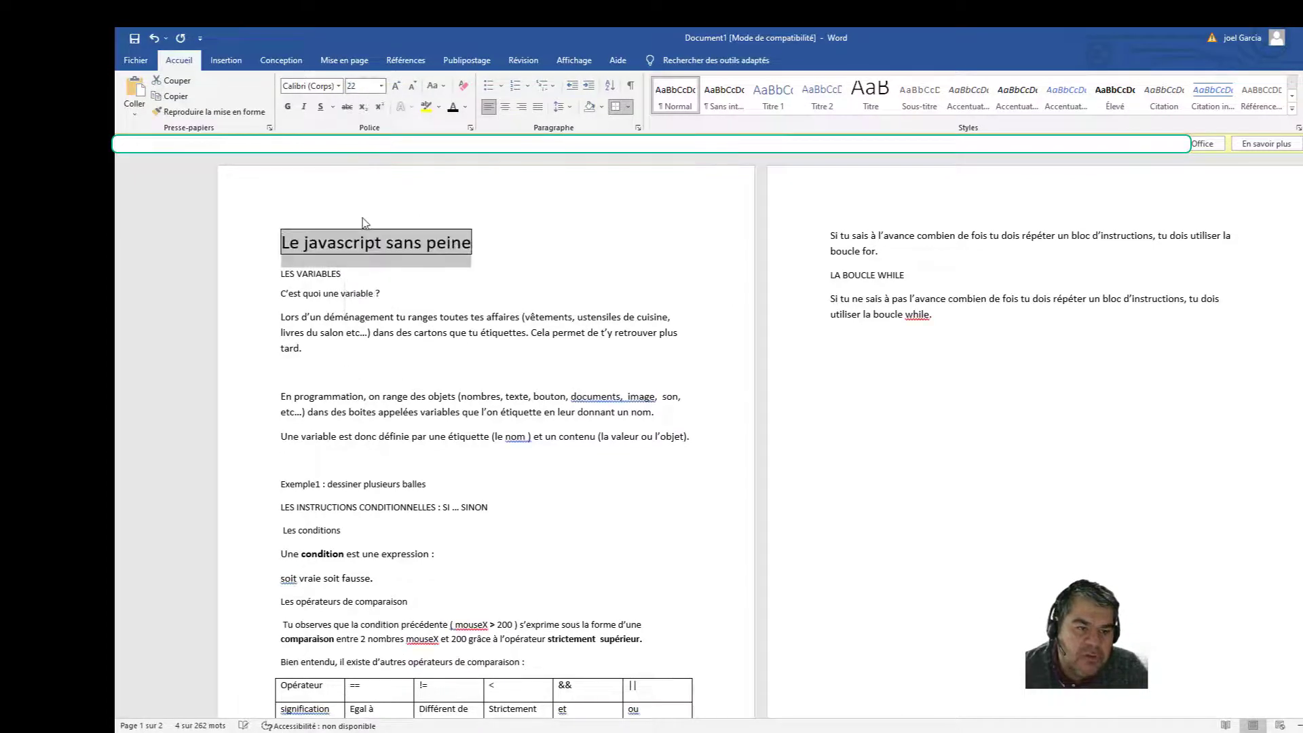
pyautogui.click(505, 107)
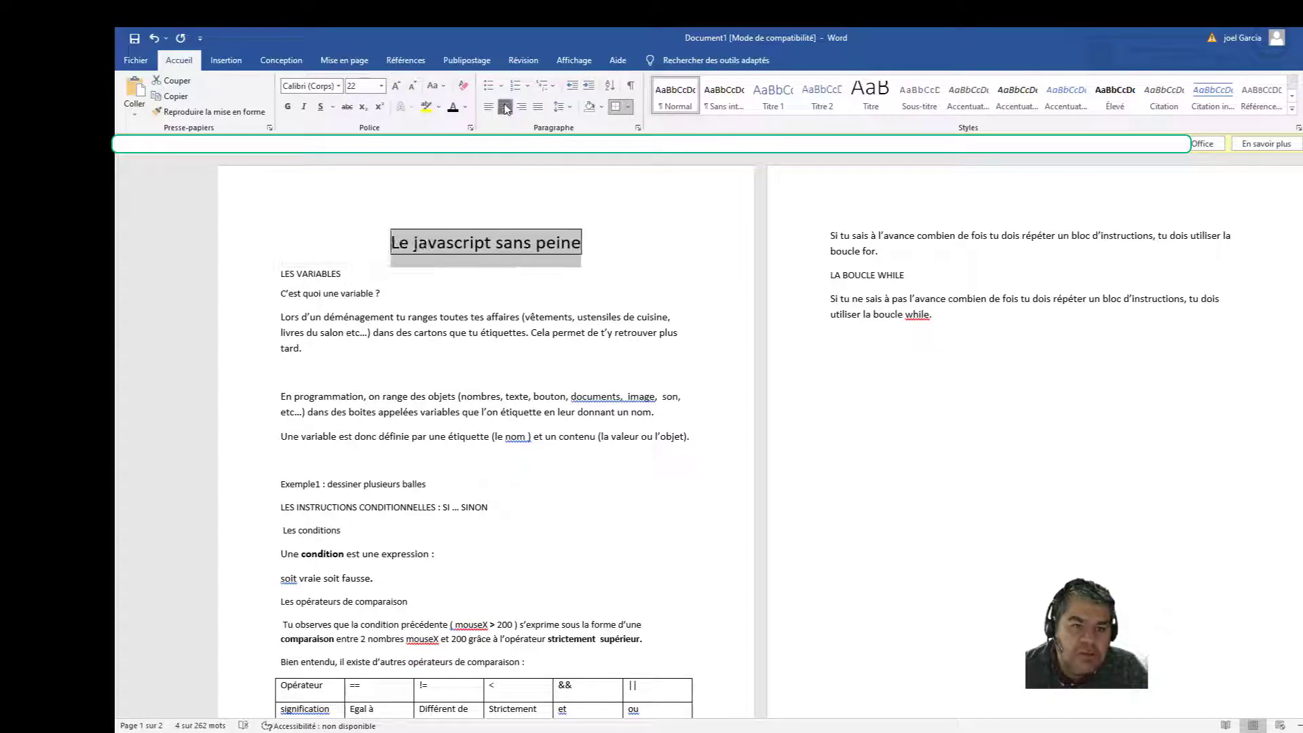
# Step: Highlight the title "Le javascript sans peine" in turquoise
pyautogui.click(440, 108)
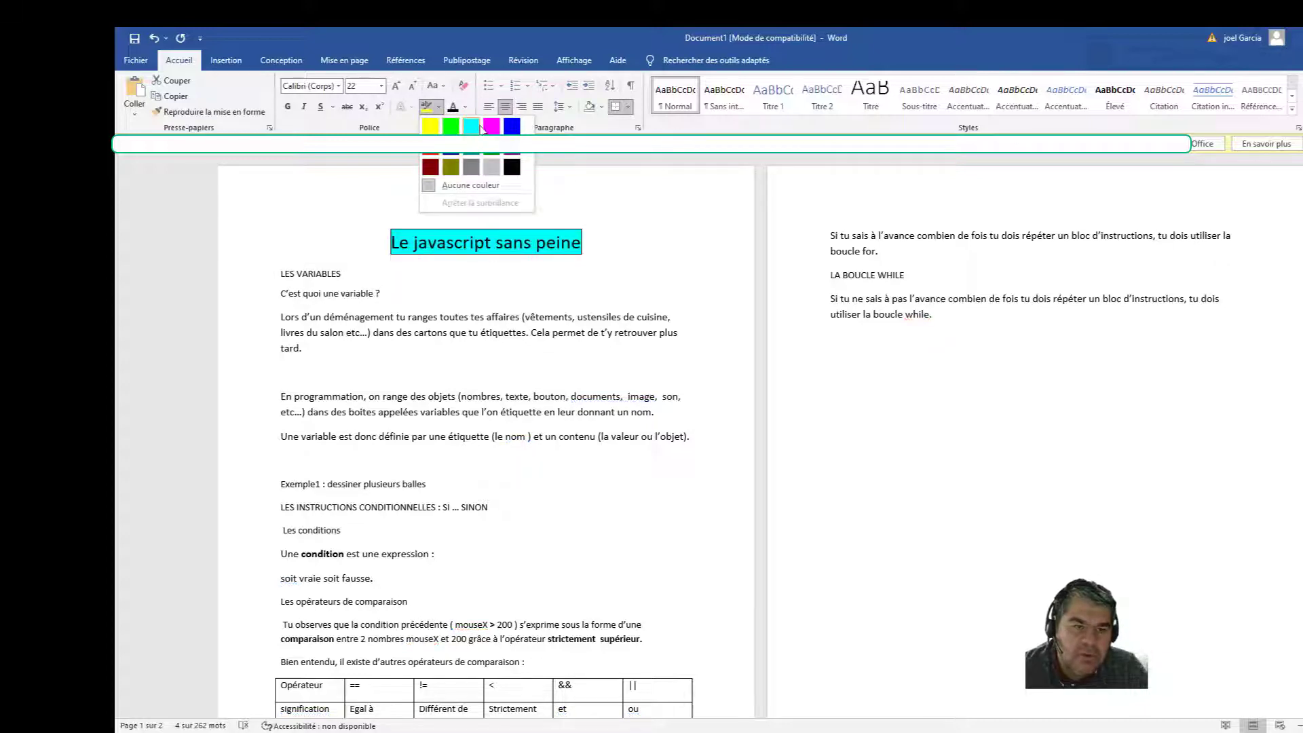
pyautogui.click(481, 126)
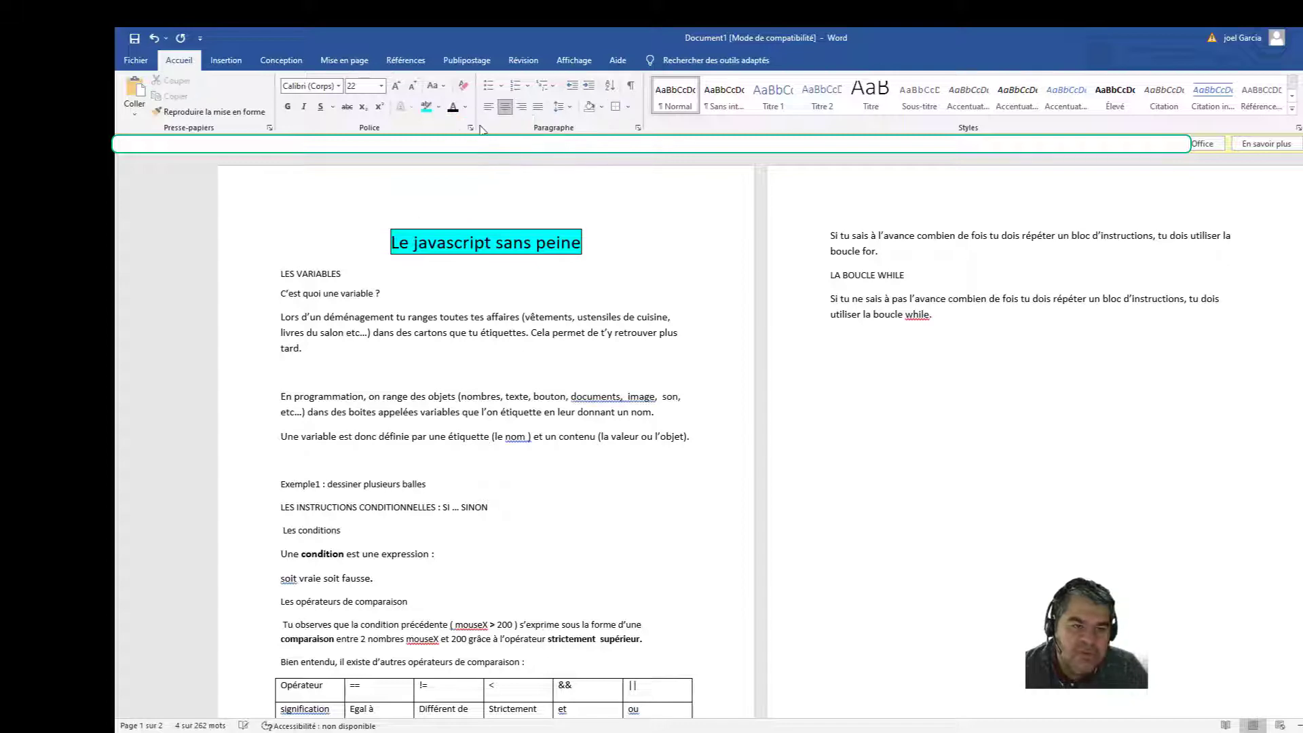
pyautogui.click(385, 262)
# Step: Indent the first line of the paragraph beginning "En programmation" by one tab stop
pyautogui.click(354, 275)
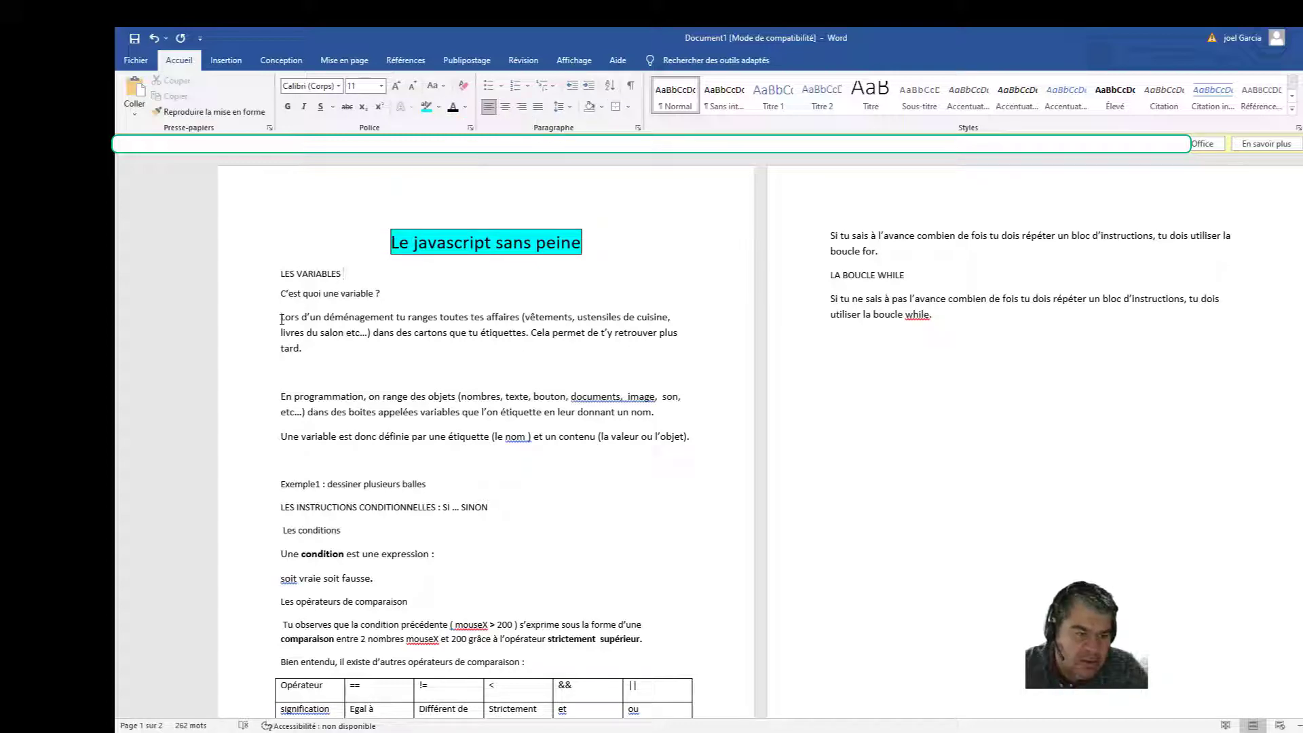
pyautogui.click(279, 396)
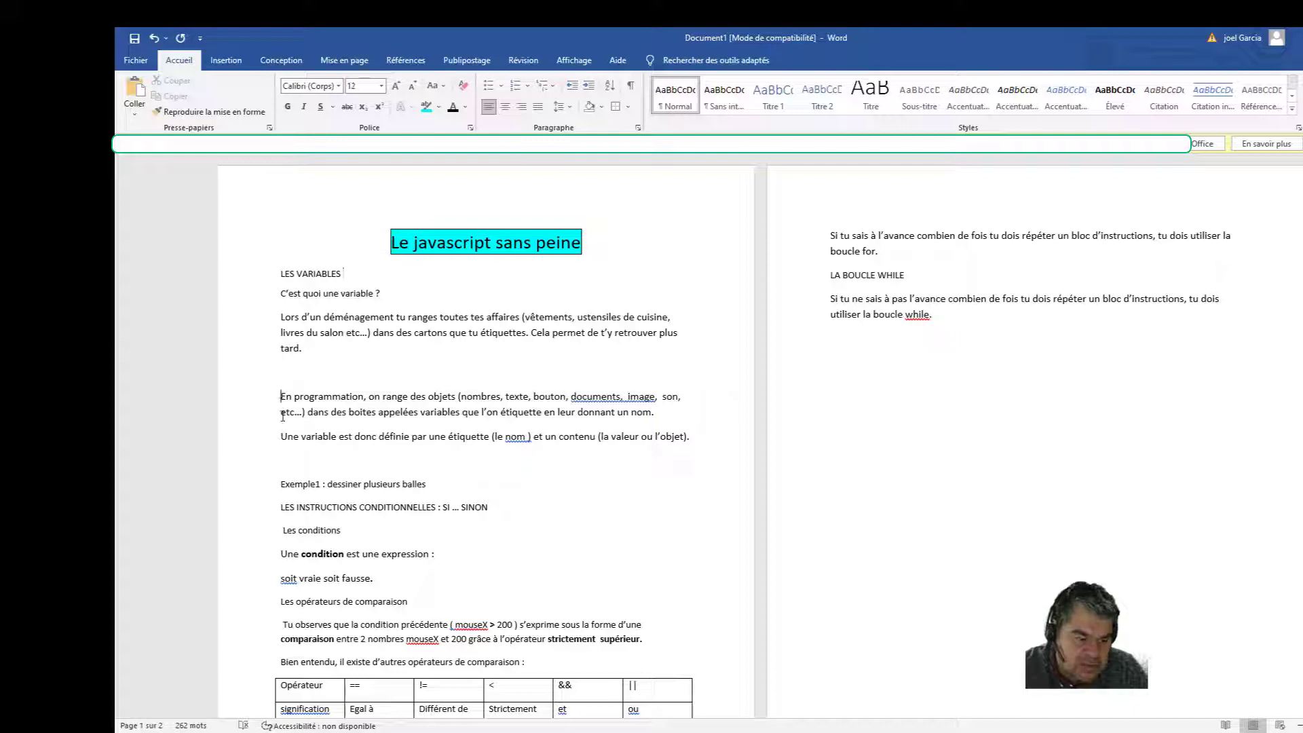
pyautogui.press('Tab')
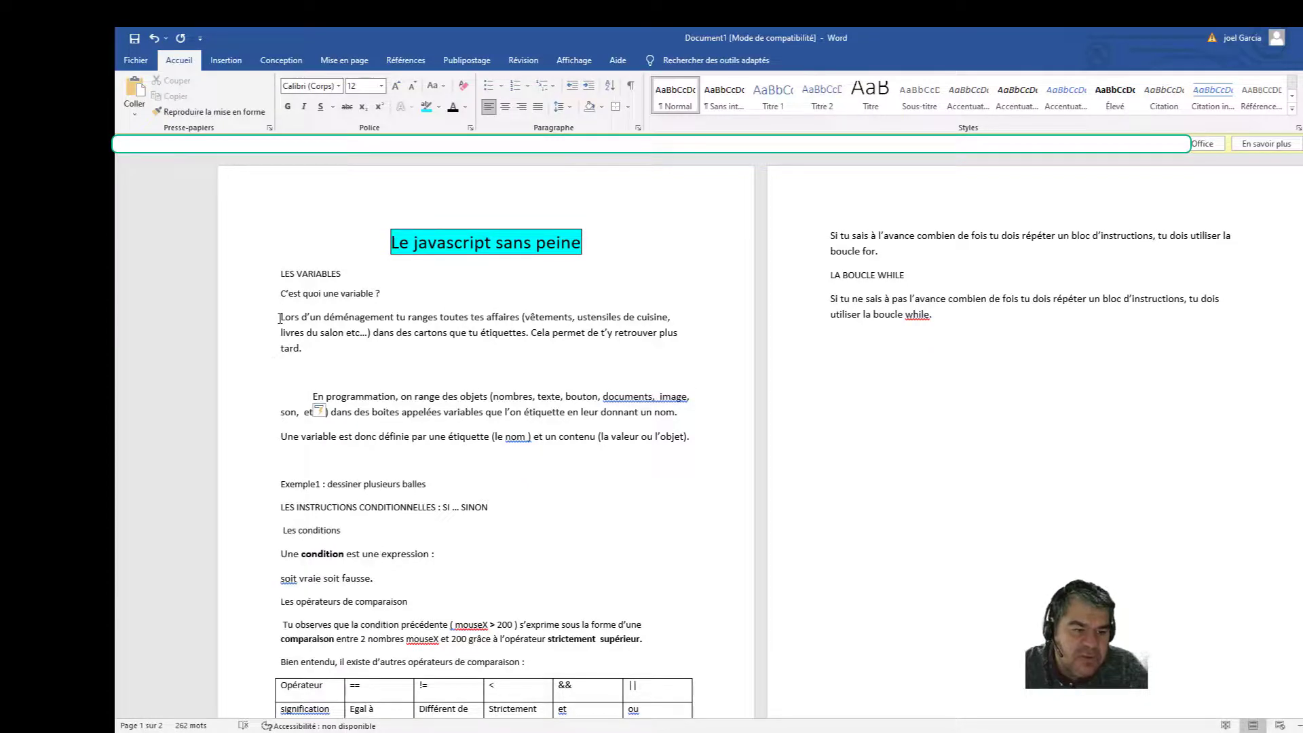
# Step: Insert a one-row, two-column table above the paragraph "Lors d'un déménagement" and move that paragraph into its first cell
pyautogui.press('Return')
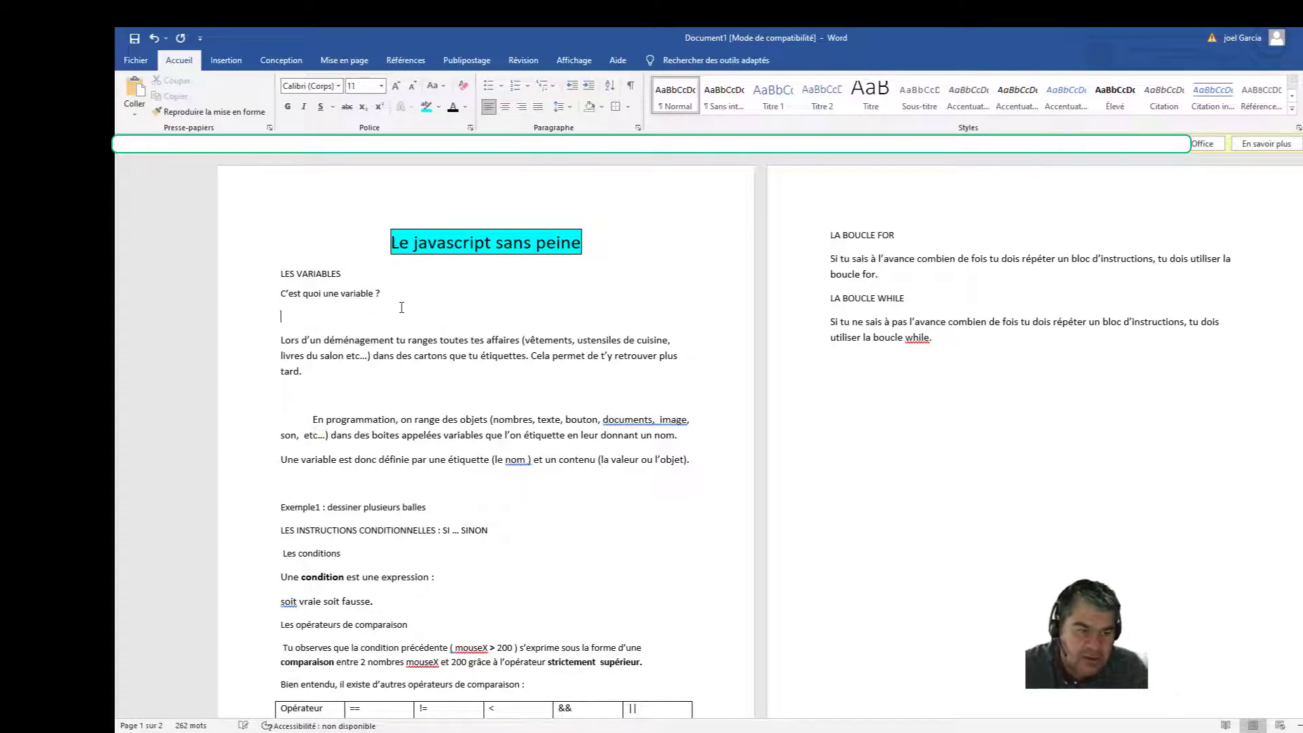
pyautogui.click(232, 62)
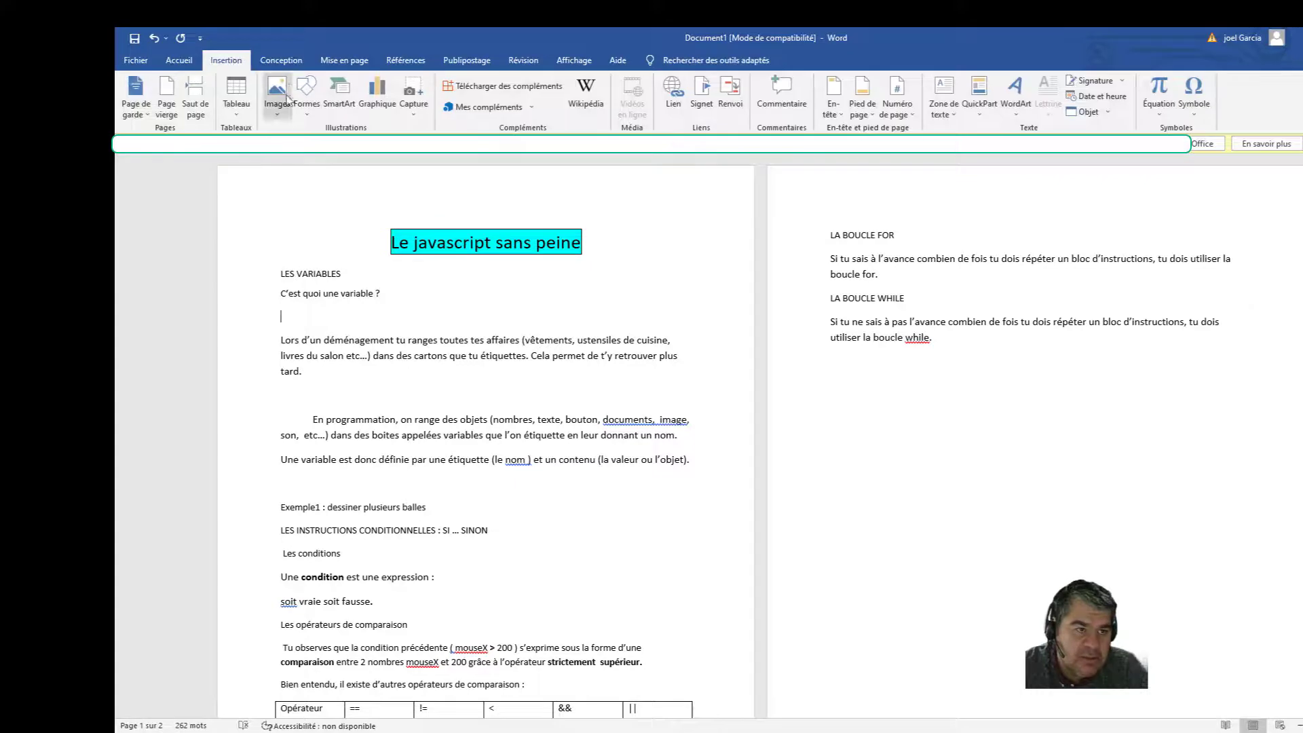
pyautogui.click(236, 95)
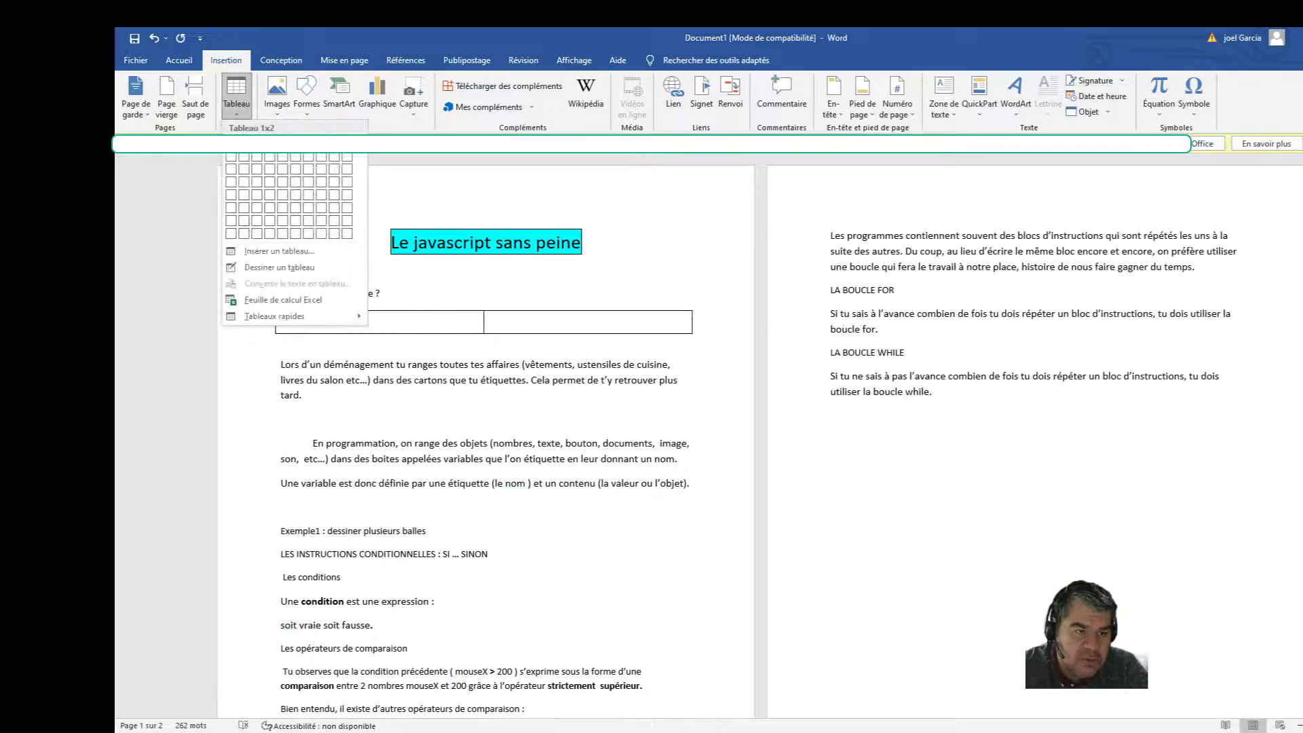
pyautogui.click(244, 144)
pyautogui.moveTo(292, 396); pyautogui.dragTo(287, 325)
# Step: Insert the picture "cartons" from the Bureau folder into the table's second cell and shrink it to about half the table's width
pyautogui.click(509, 314)
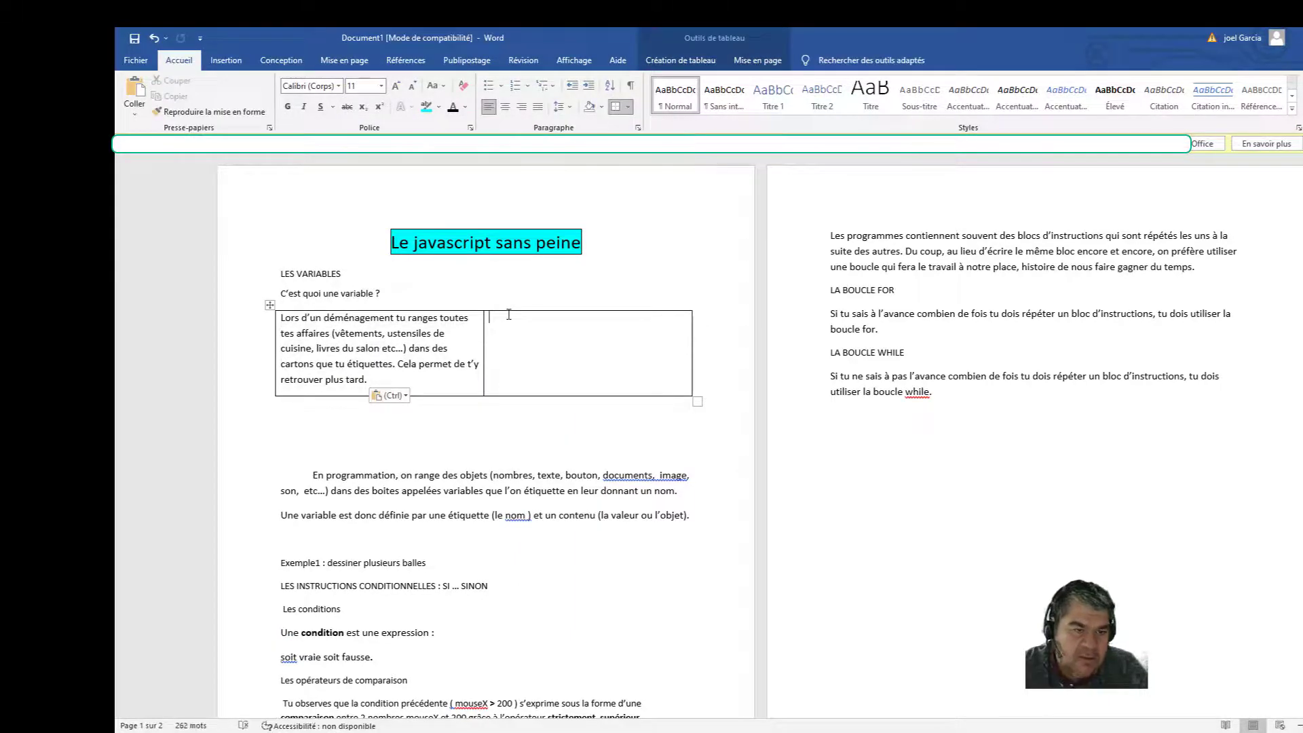
pyautogui.click(239, 59)
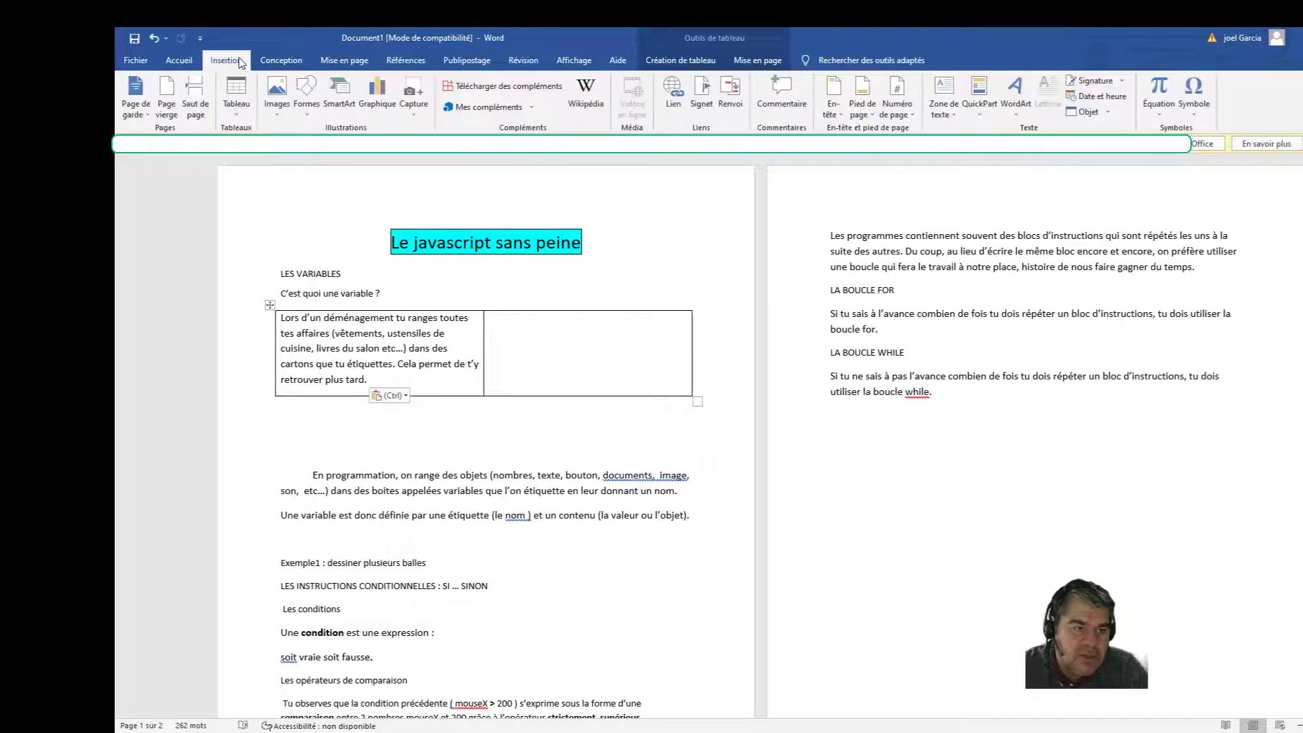
pyautogui.click(278, 95)
pyautogui.click(309, 145)
pyautogui.click(170, 175)
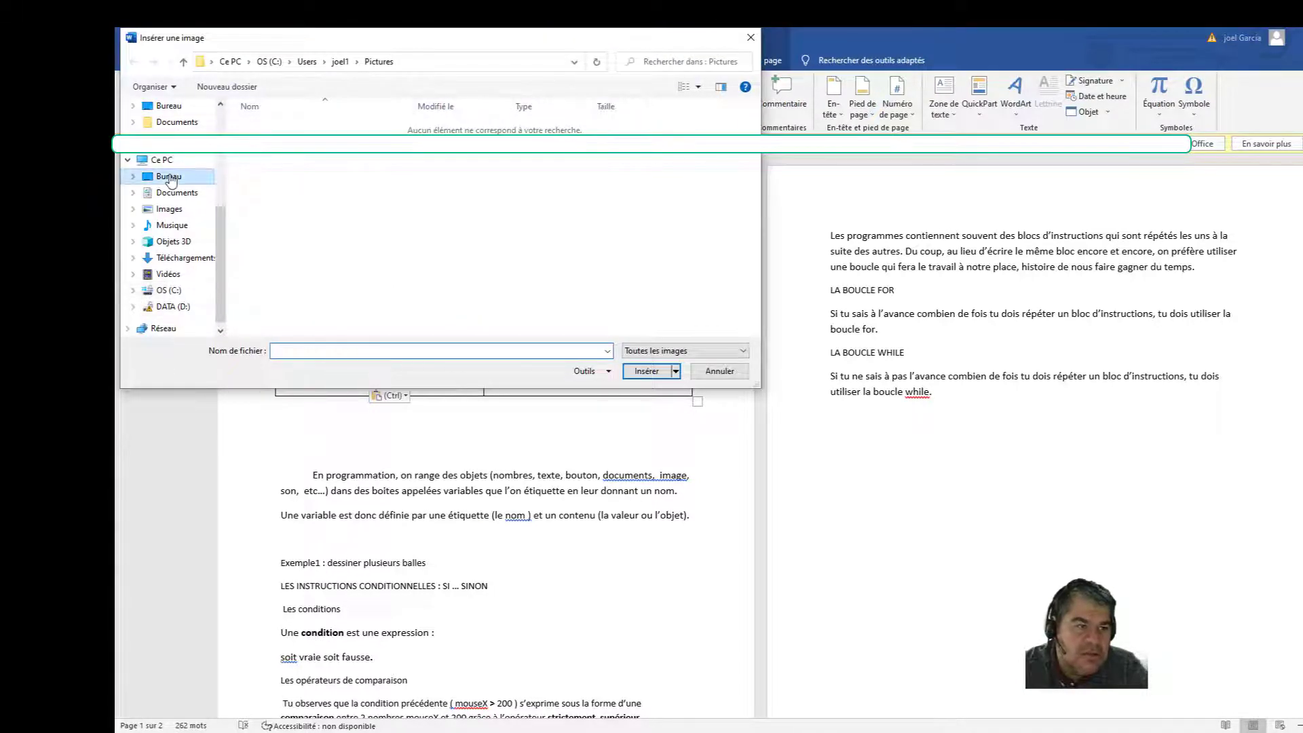
pyautogui.click(299, 284)
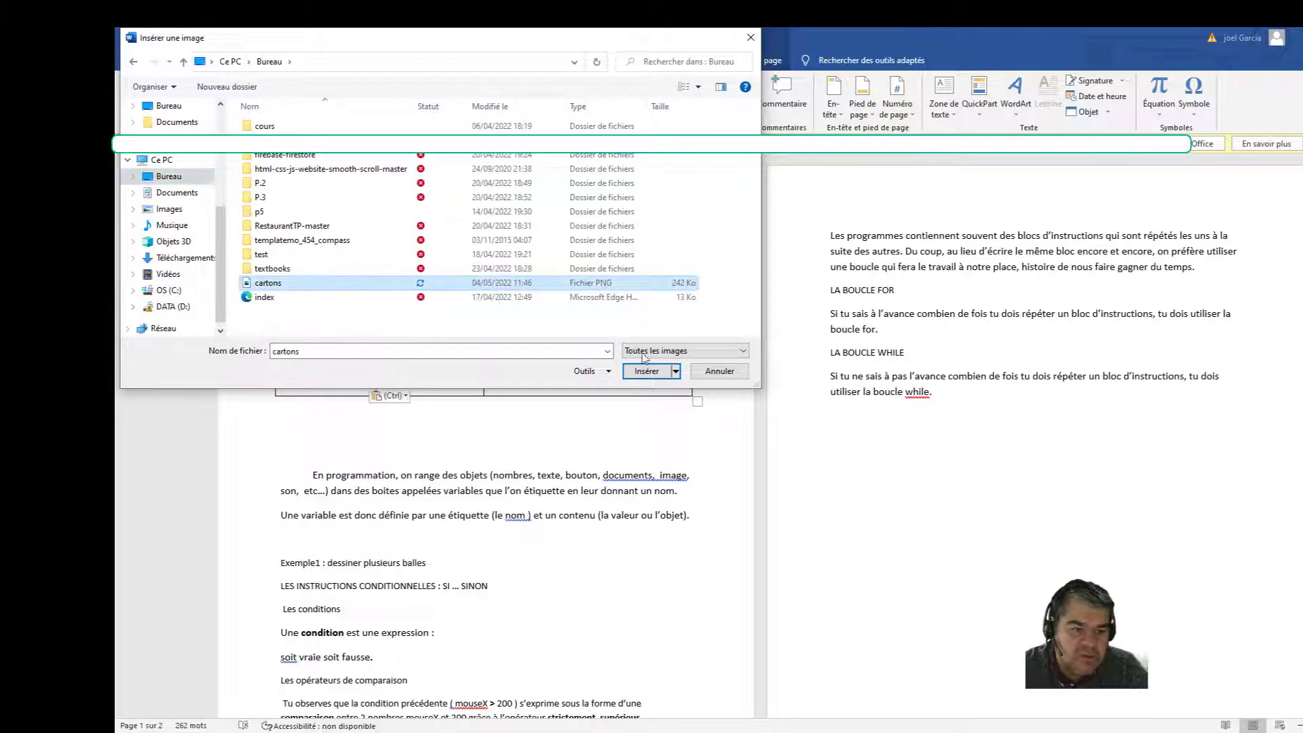
pyautogui.click(646, 371)
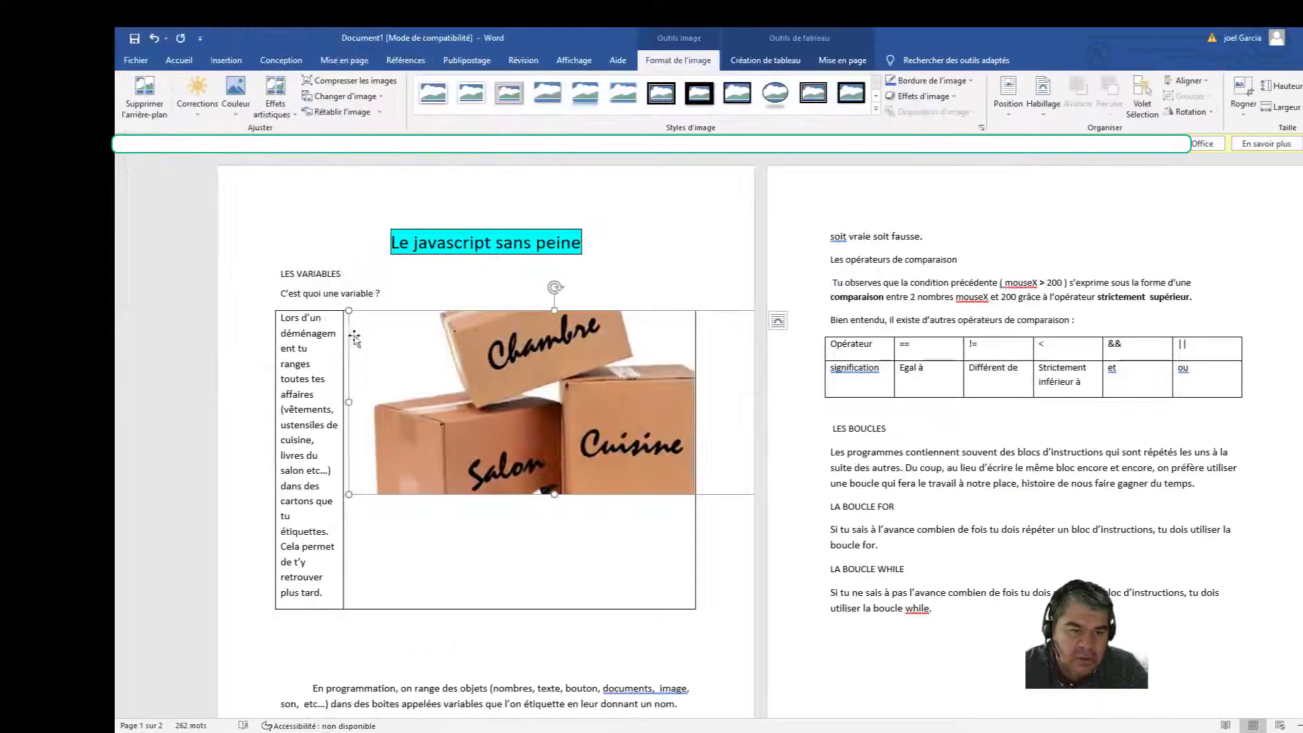
pyautogui.moveTo(348, 311); pyautogui.dragTo(483, 386)
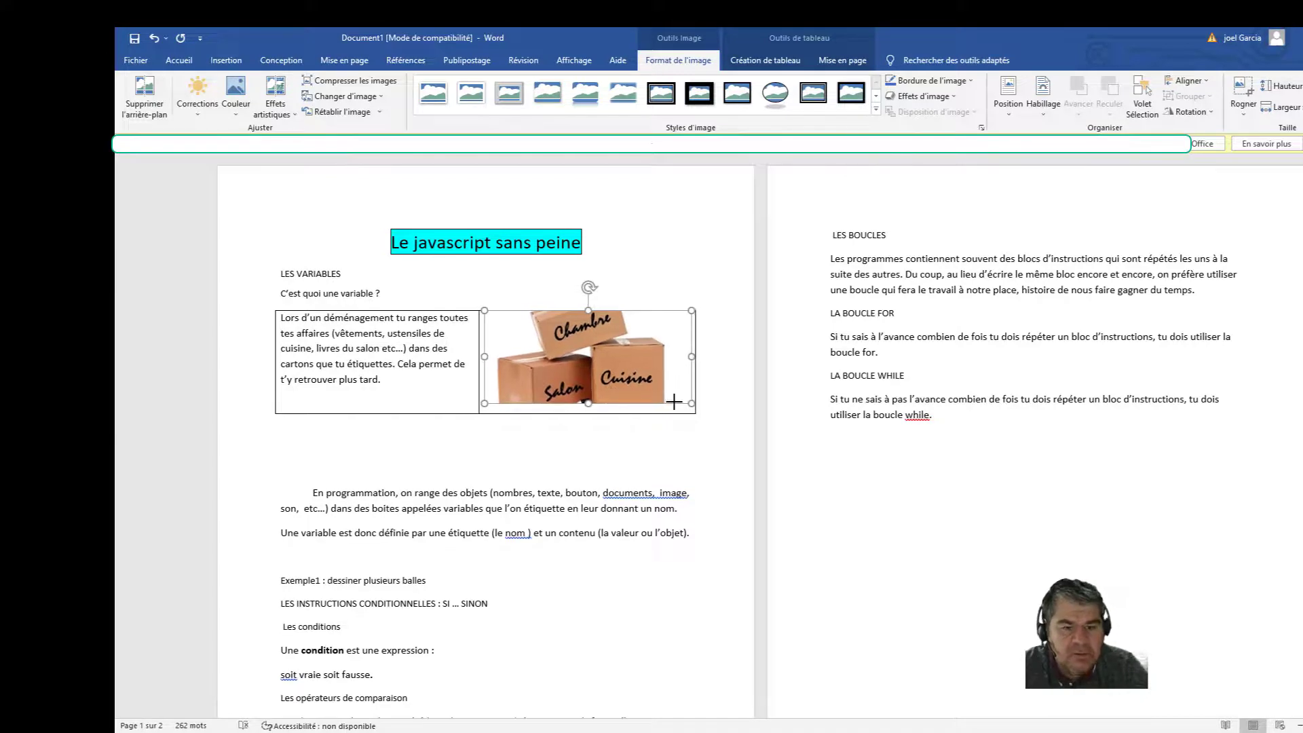
# Step: Justify the paragraph "Lors d'un déménagement" in the table's first cell
pyautogui.click(392, 402)
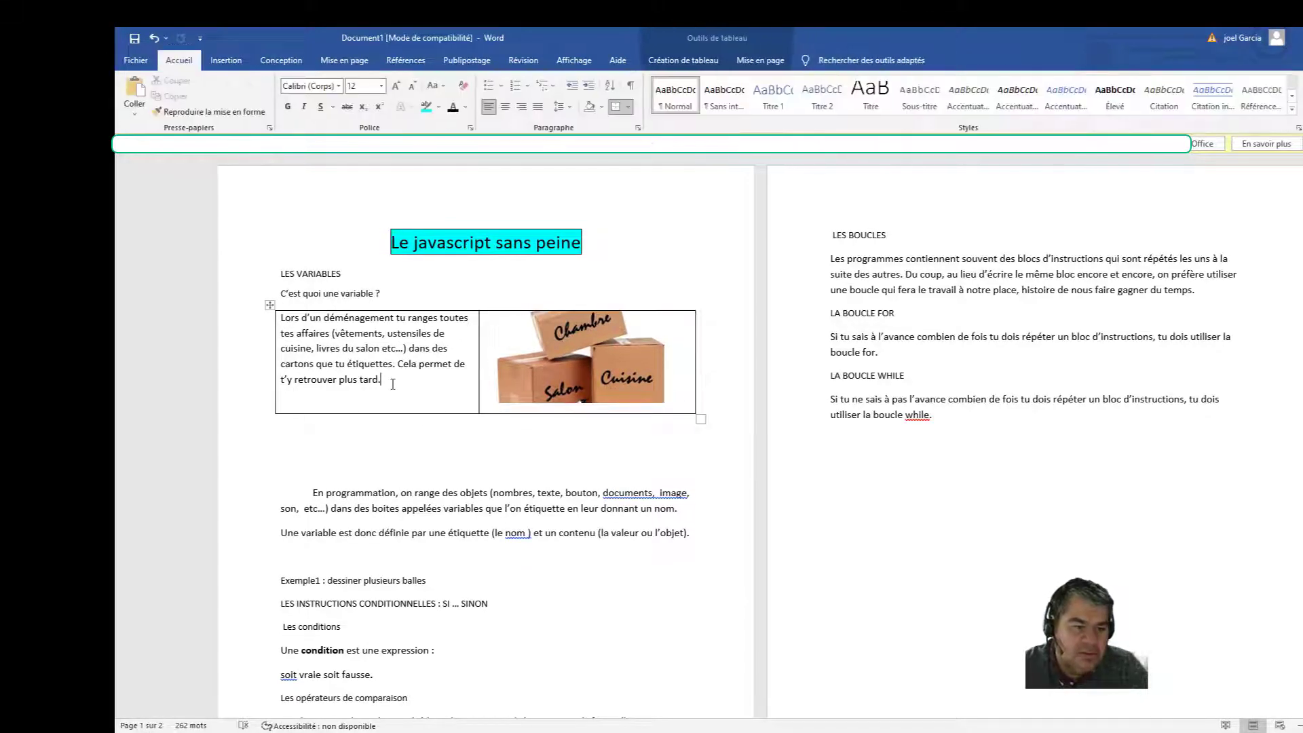
pyautogui.moveTo(392, 402); pyautogui.dragTo(281, 311)
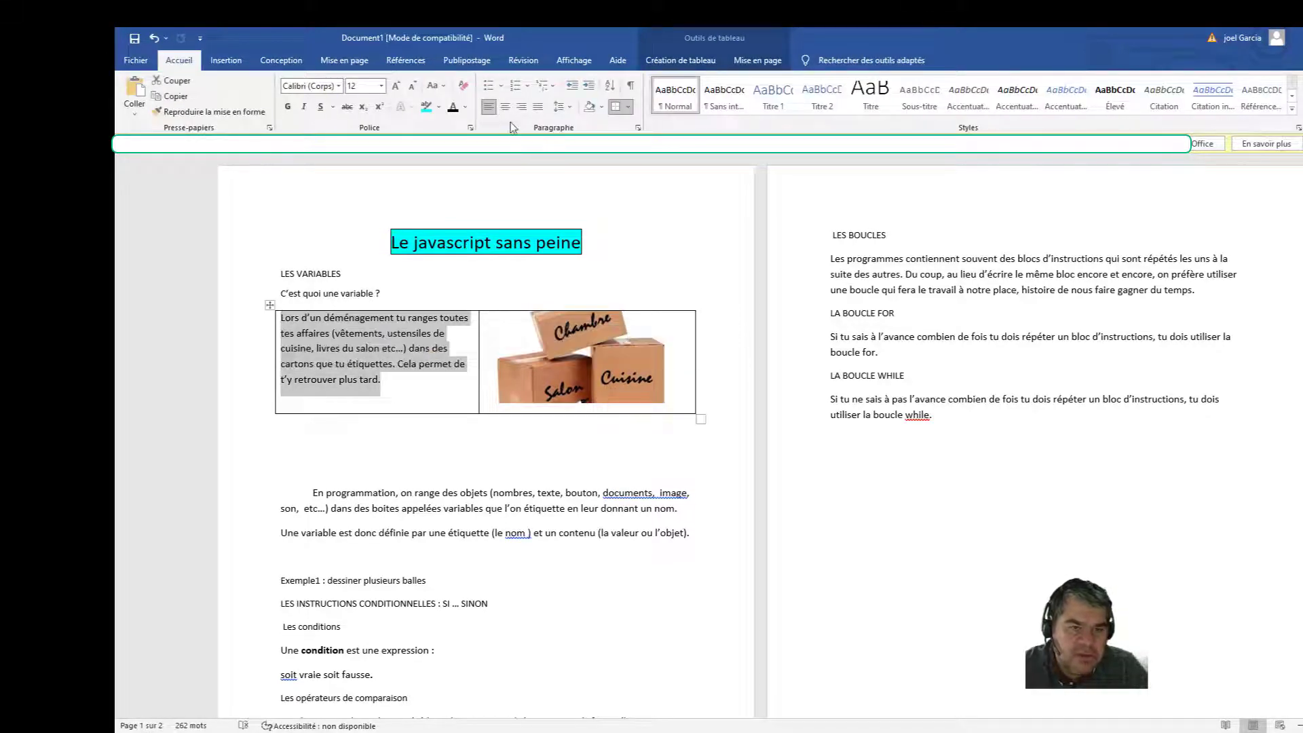
pyautogui.click(538, 109)
pyautogui.click(412, 444)
# Step: Turn the line "soit vraie soit fausse." into a list with square bullets, splitting it into "soit vraie" and "soit fausse."
pyautogui.scroll(-3, 412, 460)
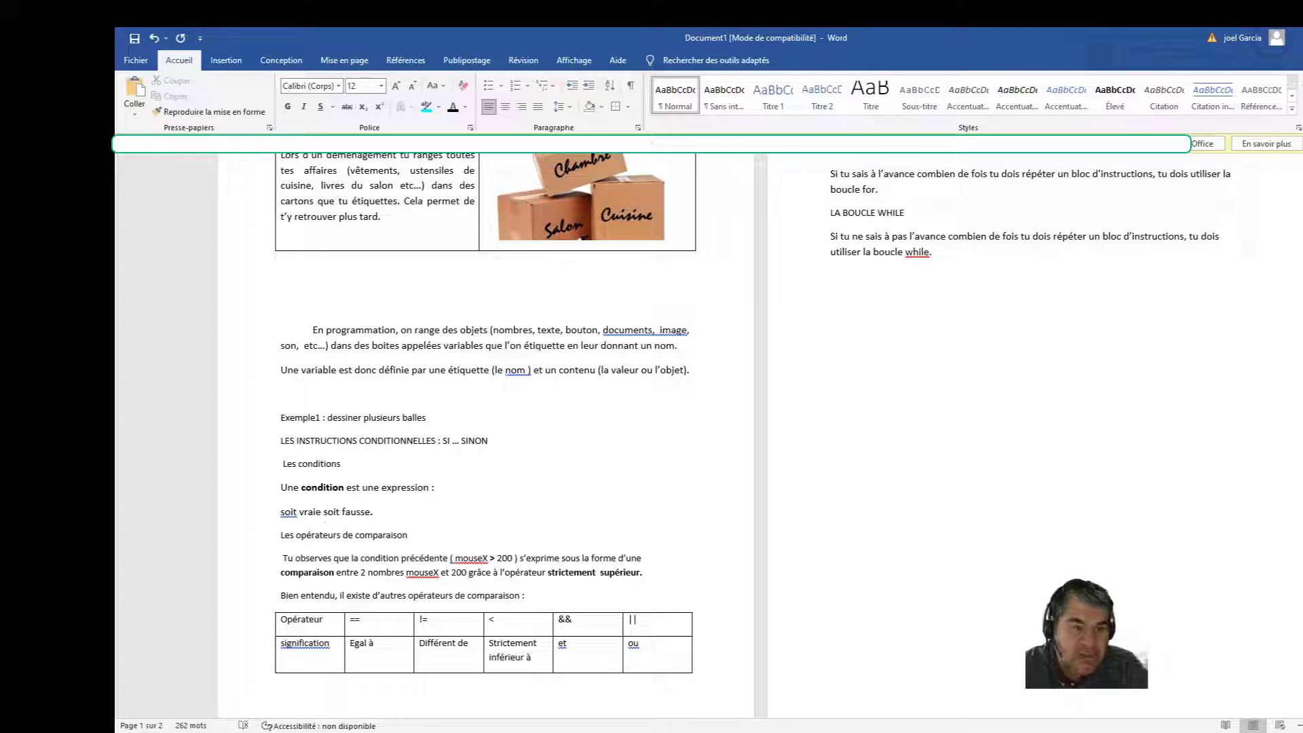
pyautogui.click(279, 513)
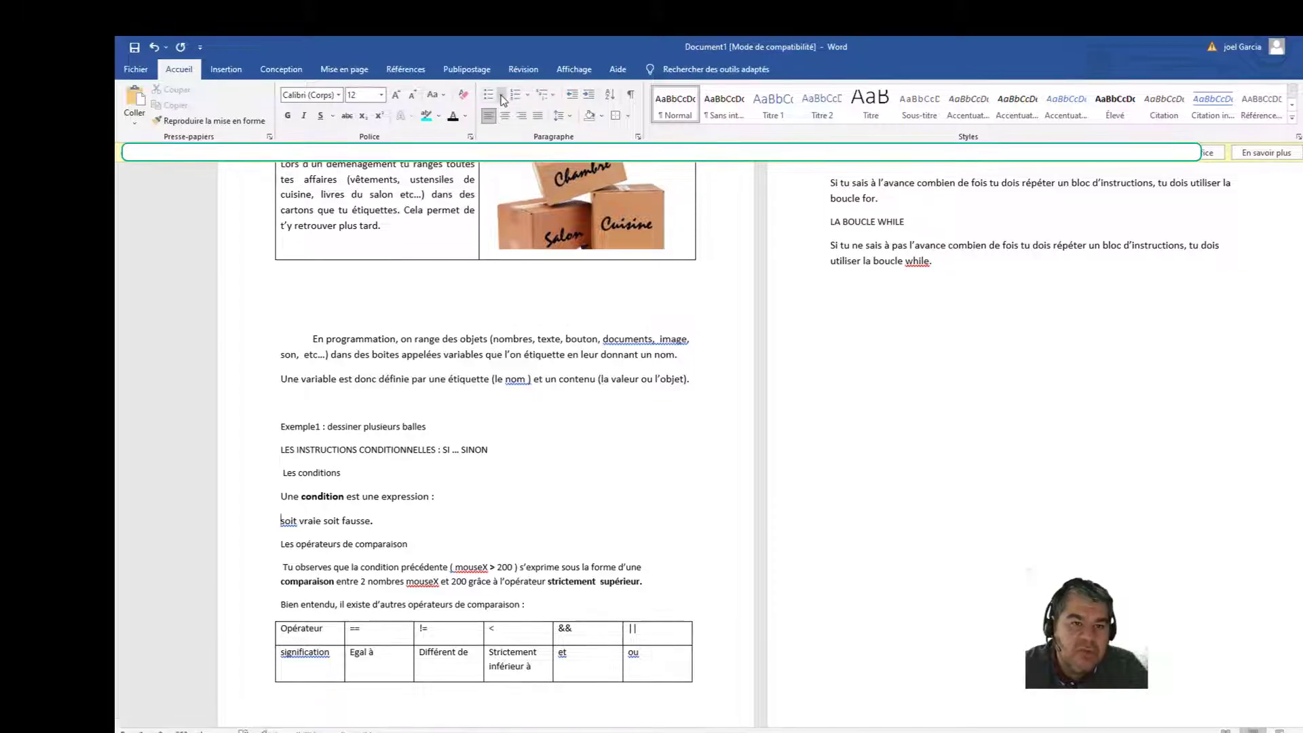
pyautogui.click(501, 95)
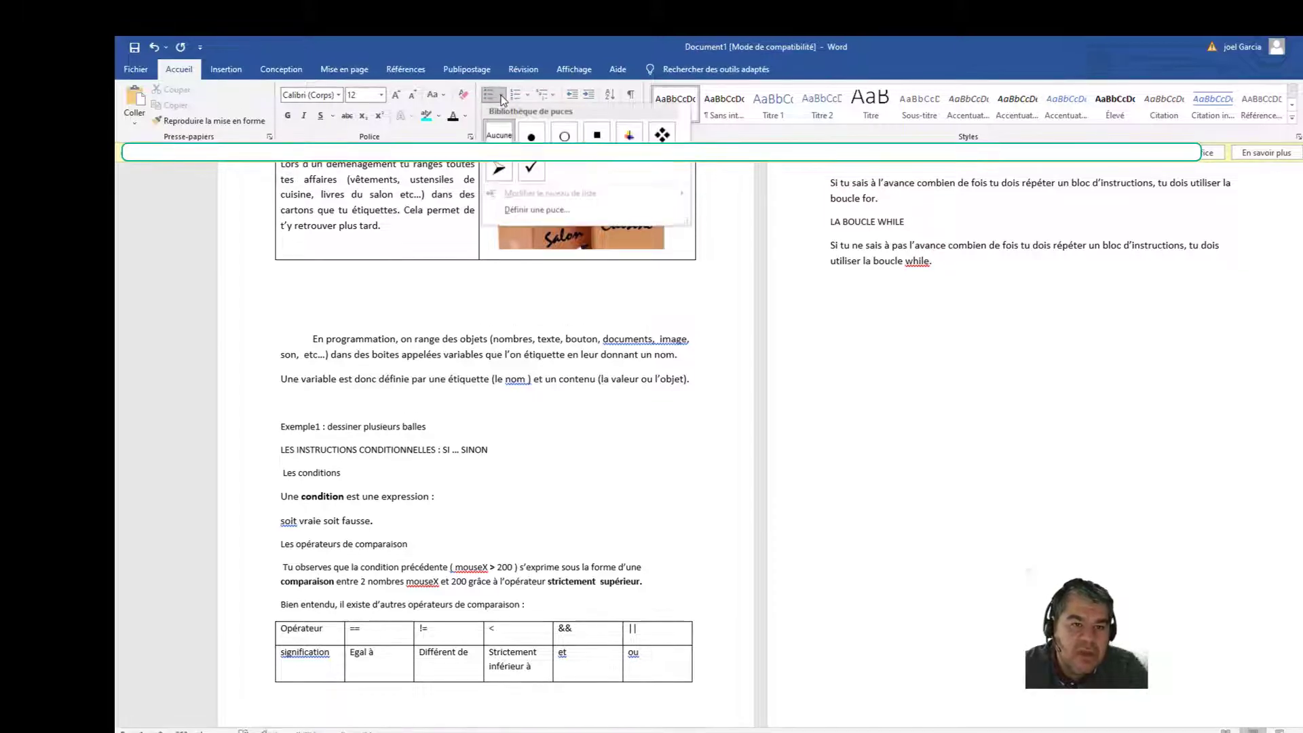
pyautogui.click(596, 136)
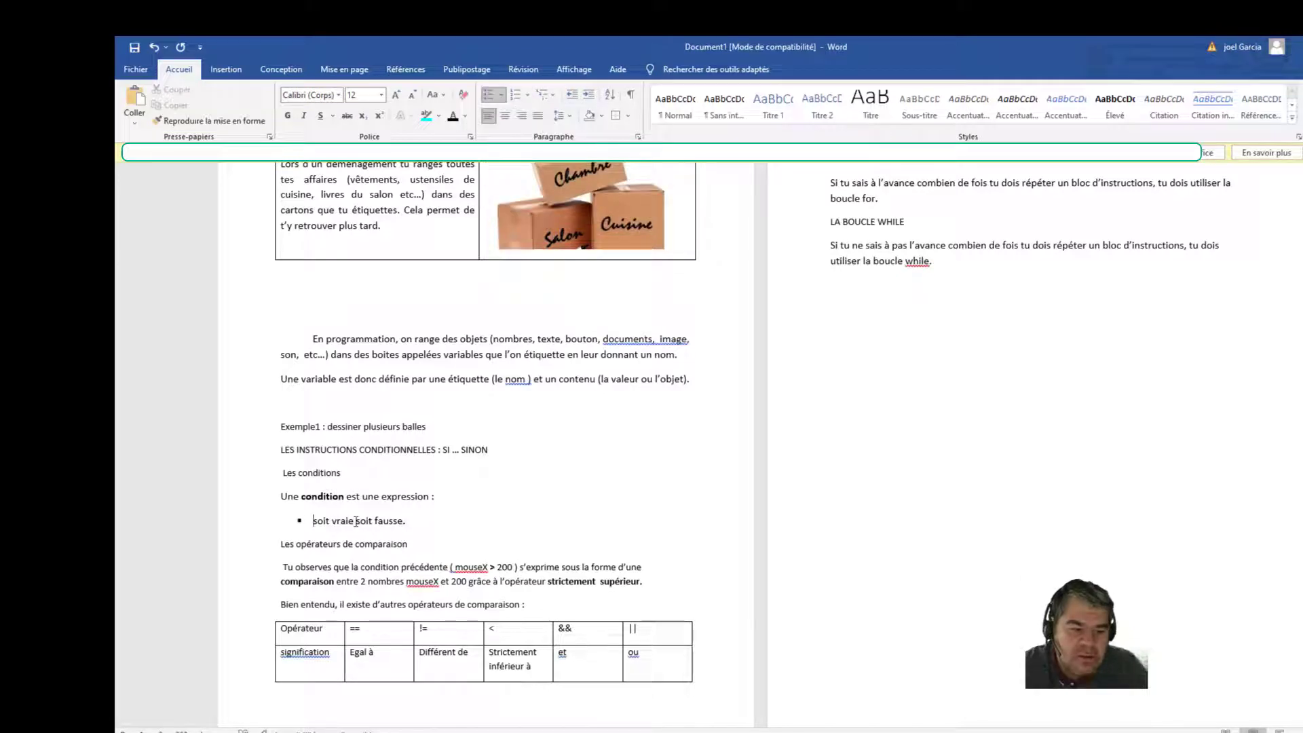
pyautogui.press('Return')
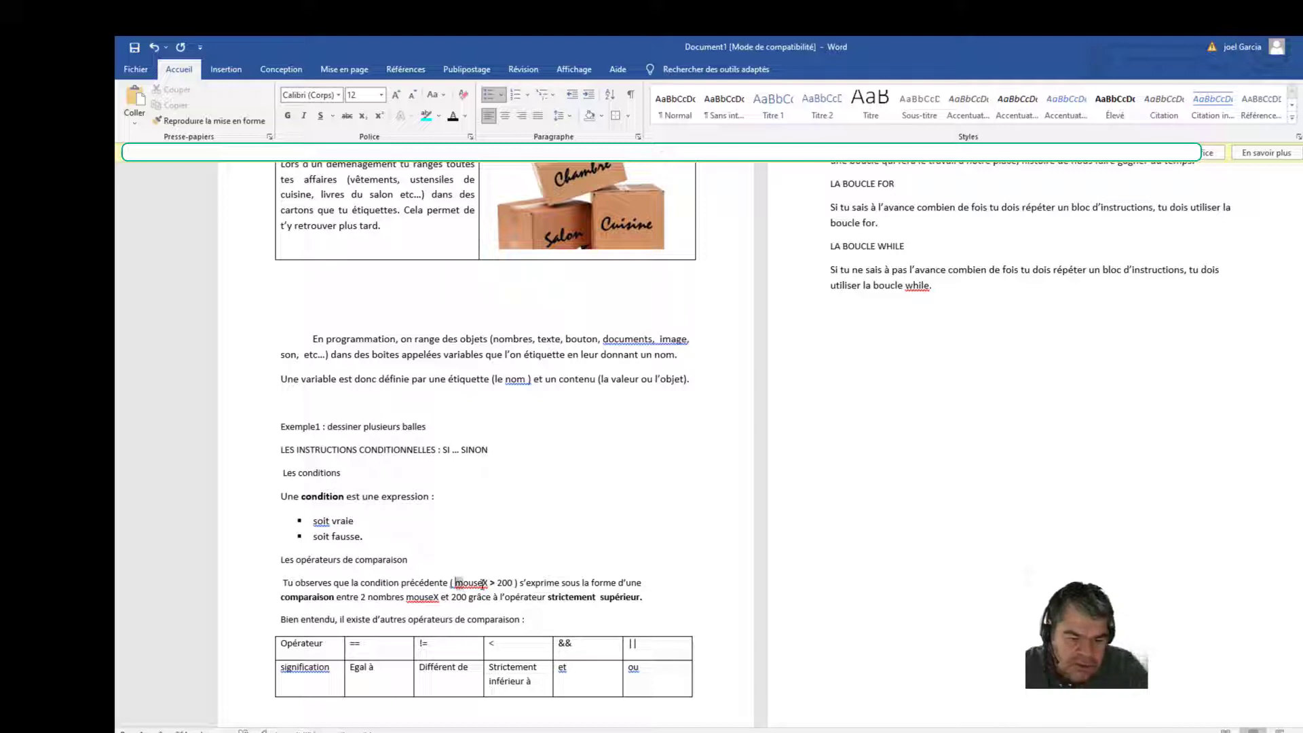
# Step: Colour "mouseX" in the condition "( mouseX > 200 )" red and select the bold word "comparaison" on the next line
pyautogui.moveTo(454, 584); pyautogui.dragTo(489, 583)
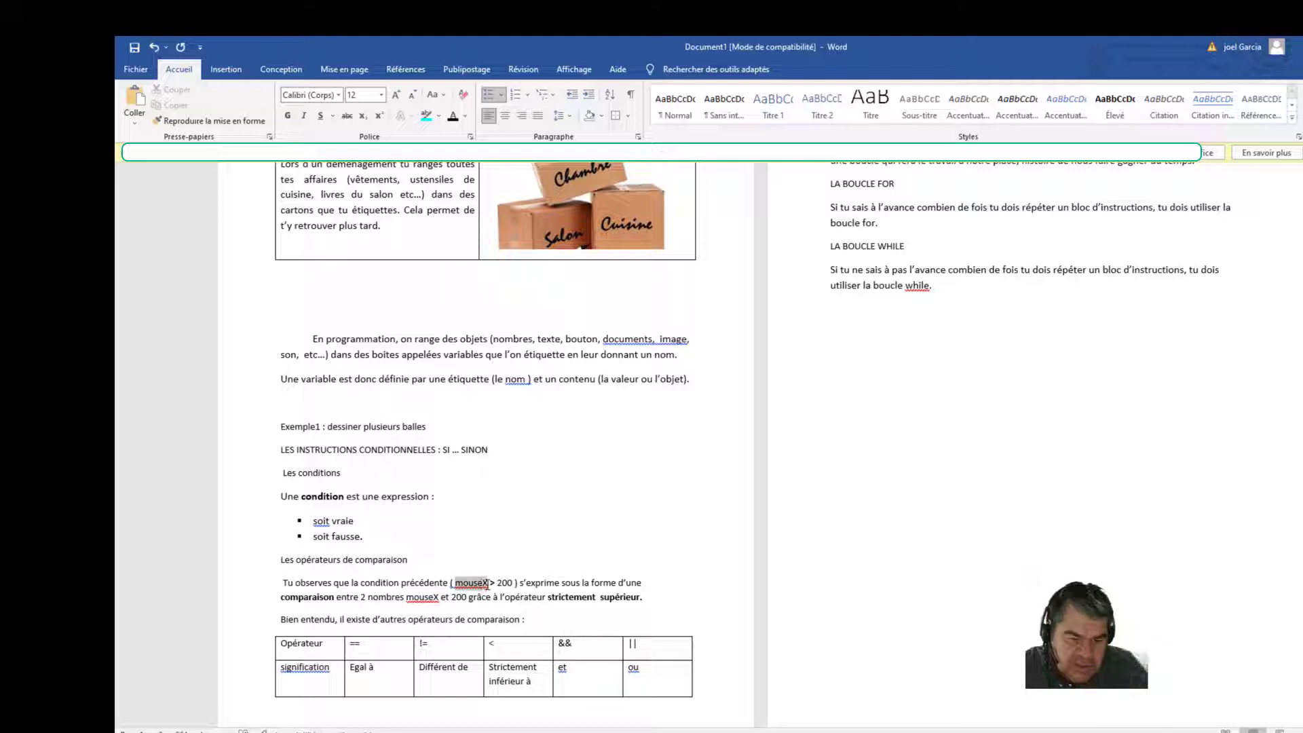
pyautogui.click(466, 116)
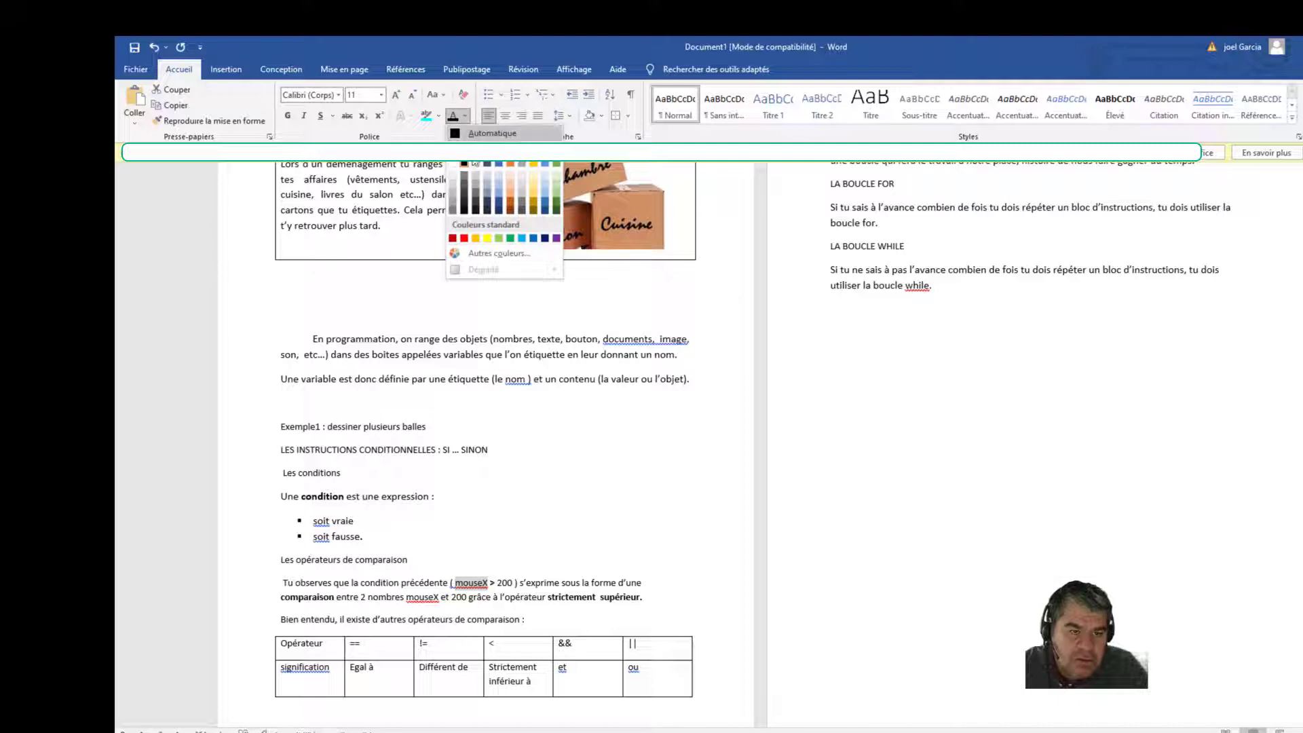
pyautogui.click(466, 239)
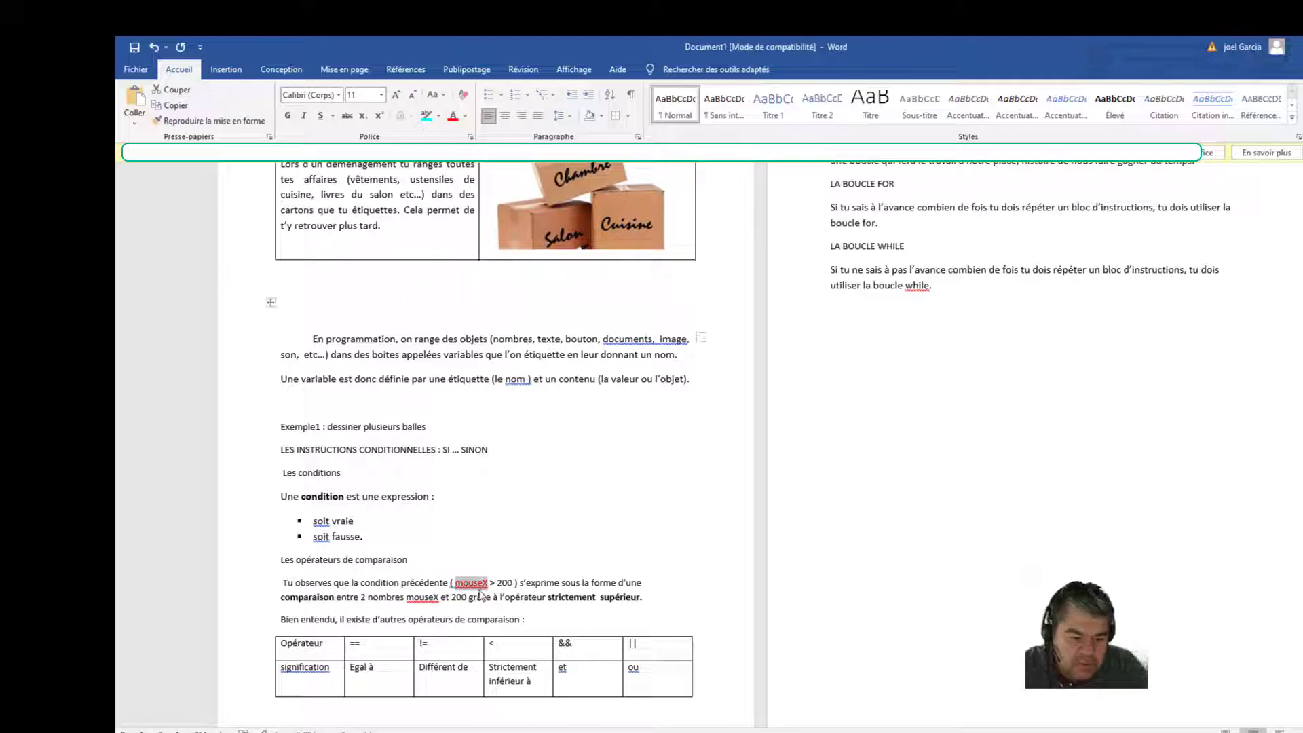
pyautogui.doubleClick(308, 597)
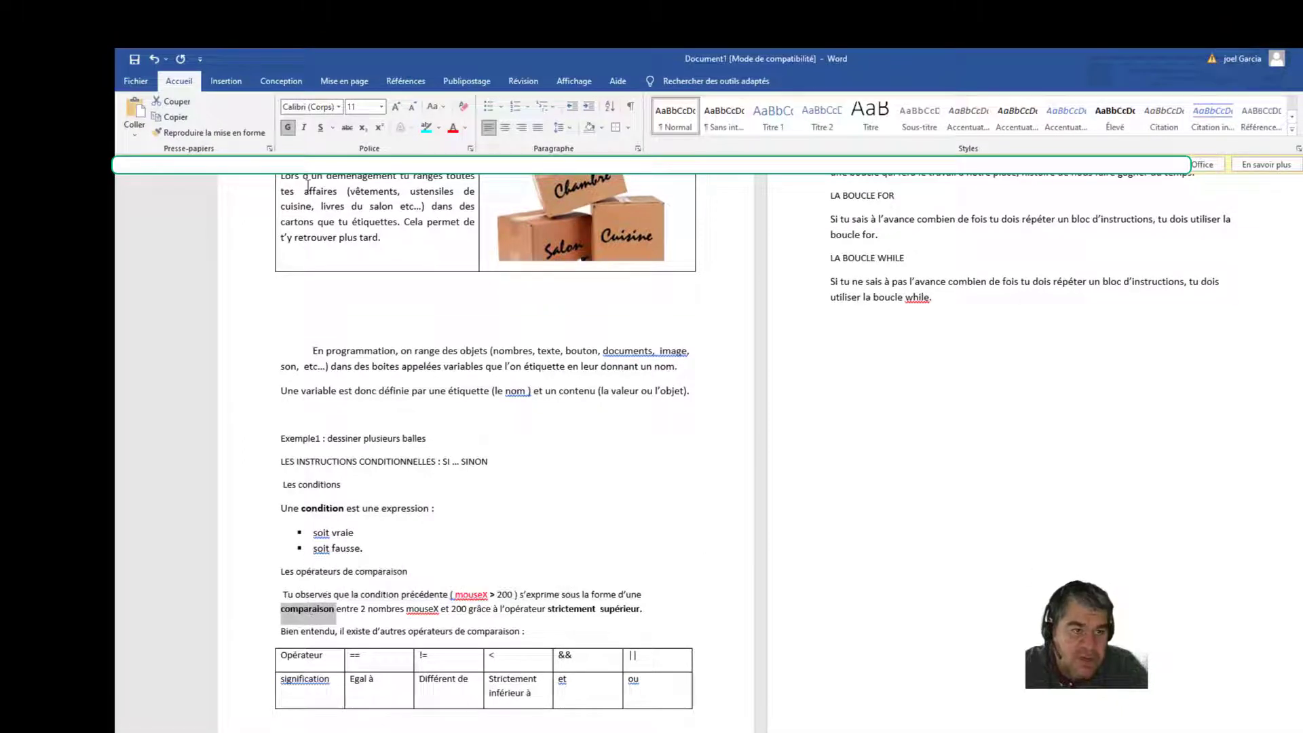
pyautogui.click(288, 135)
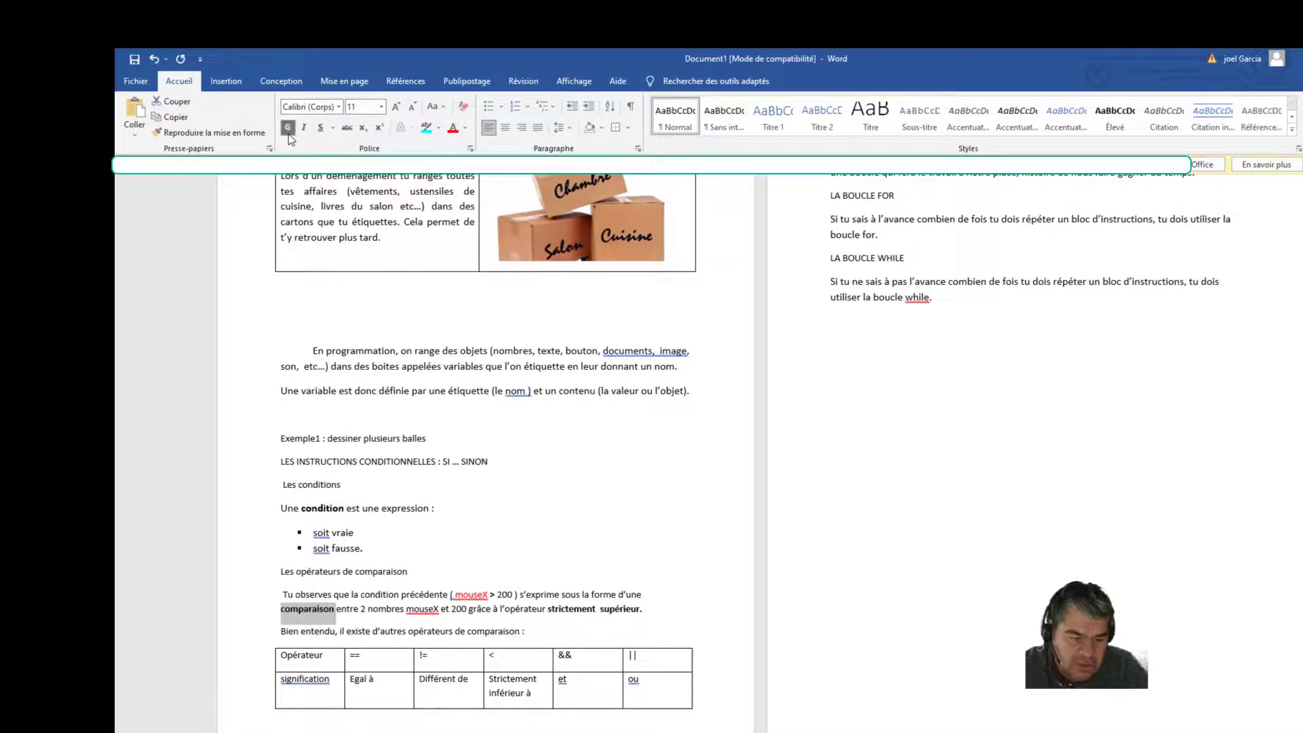
# Step: Insert a two-row, seven-column table on a new line below "Bien entendu, il existe d'autres opérateurs de comparaison :"
pyautogui.click(543, 630)
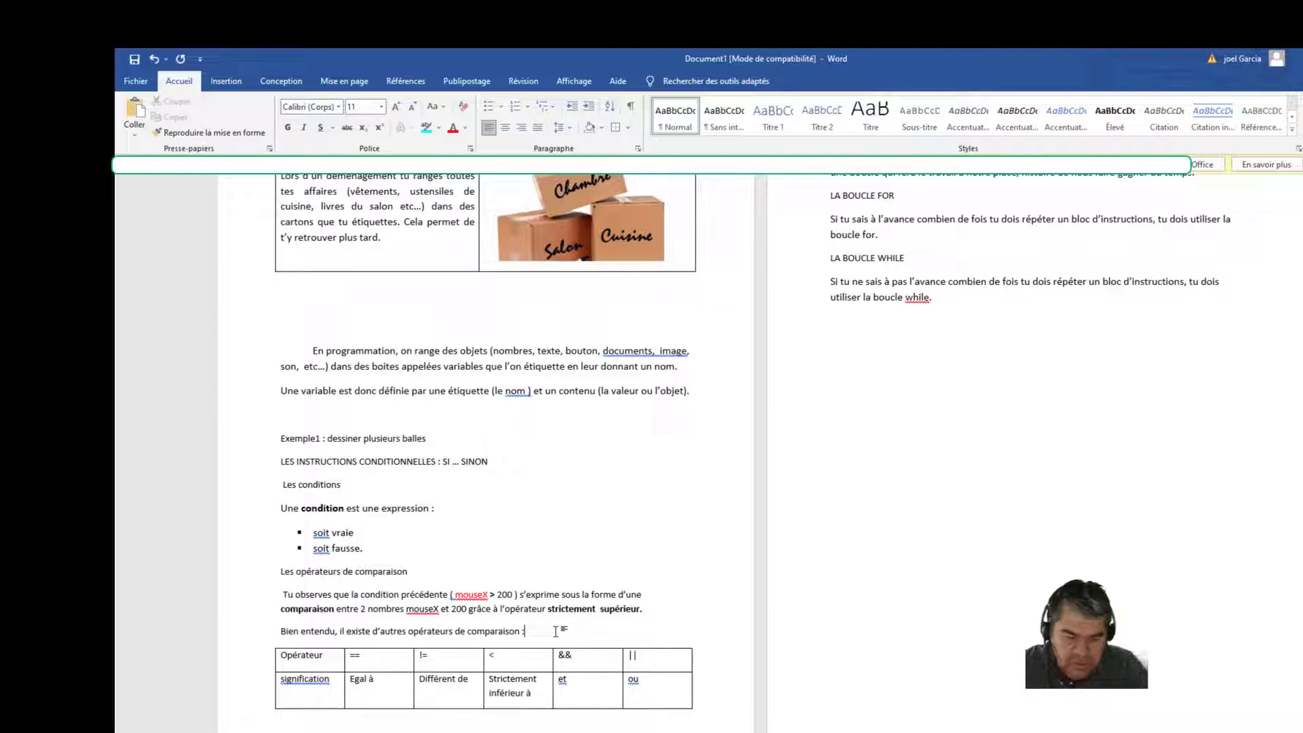
pyautogui.press('Return')
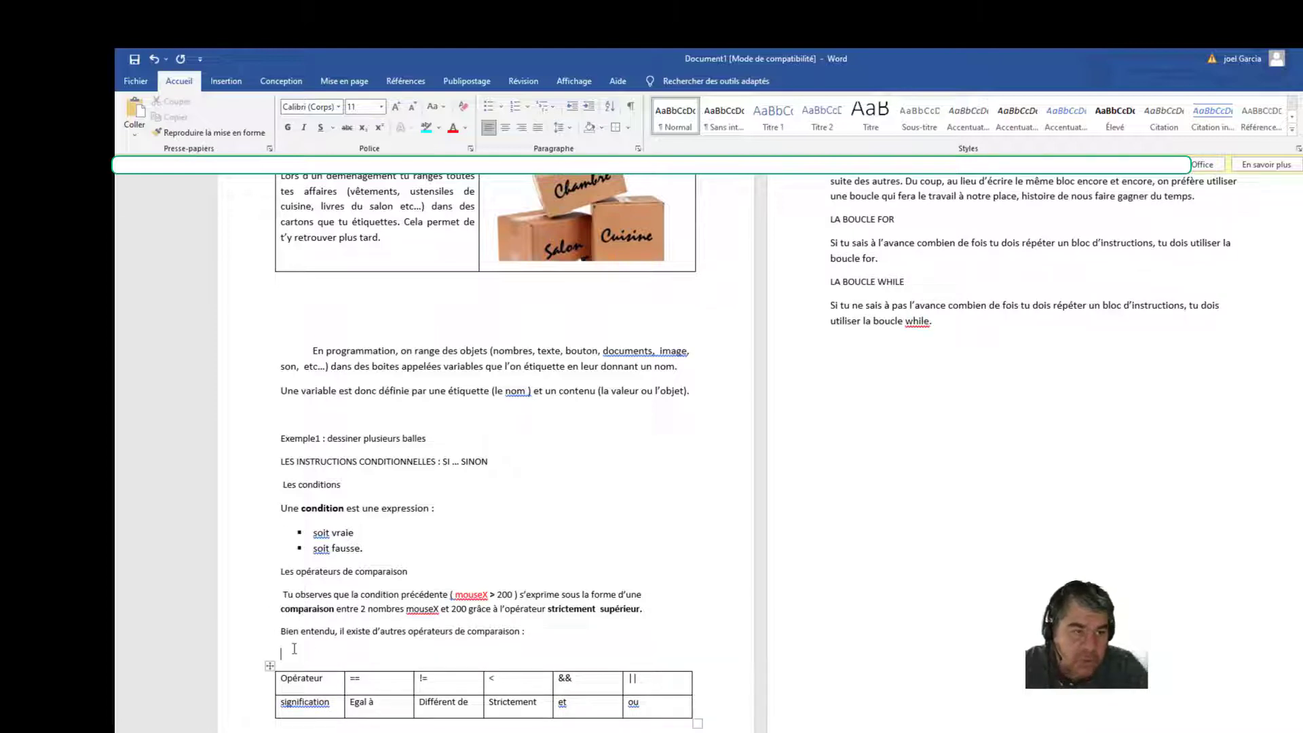
pyautogui.scroll(1, 294, 649)
pyautogui.scroll(-2, 270, 679)
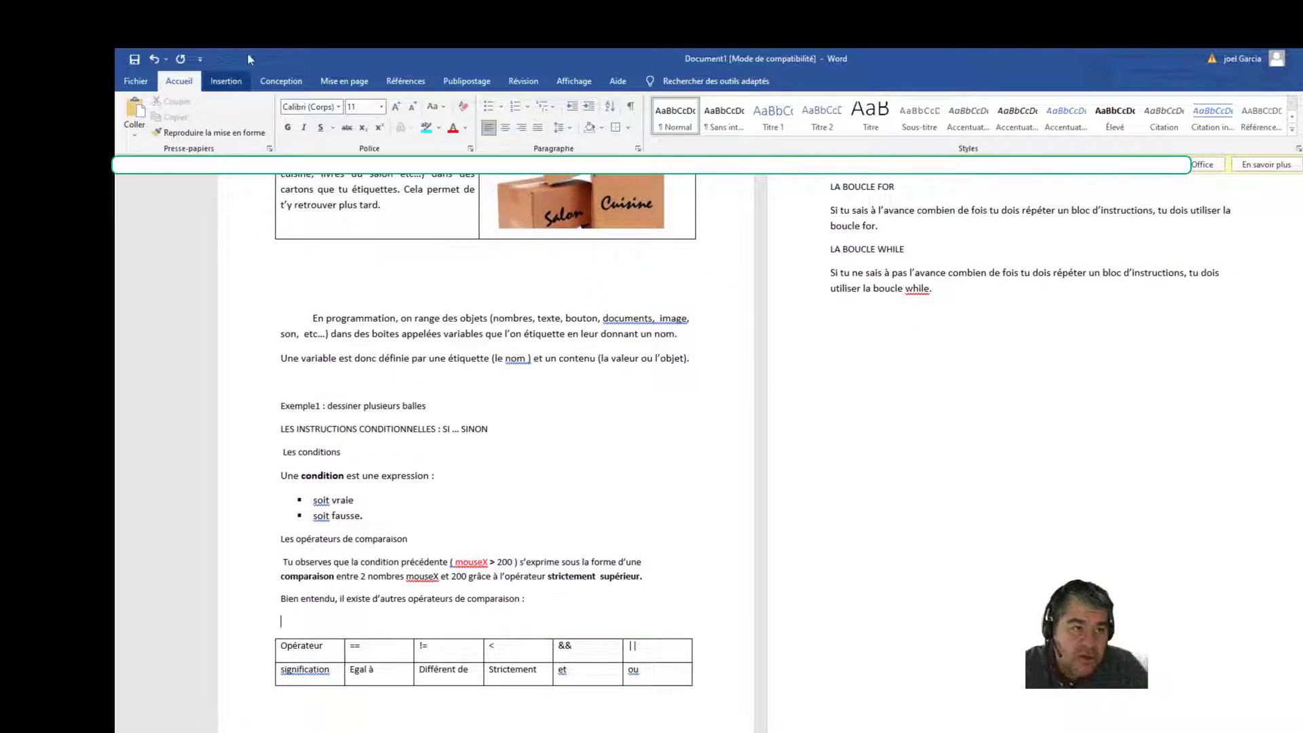
pyautogui.click(226, 80)
pyautogui.click(236, 119)
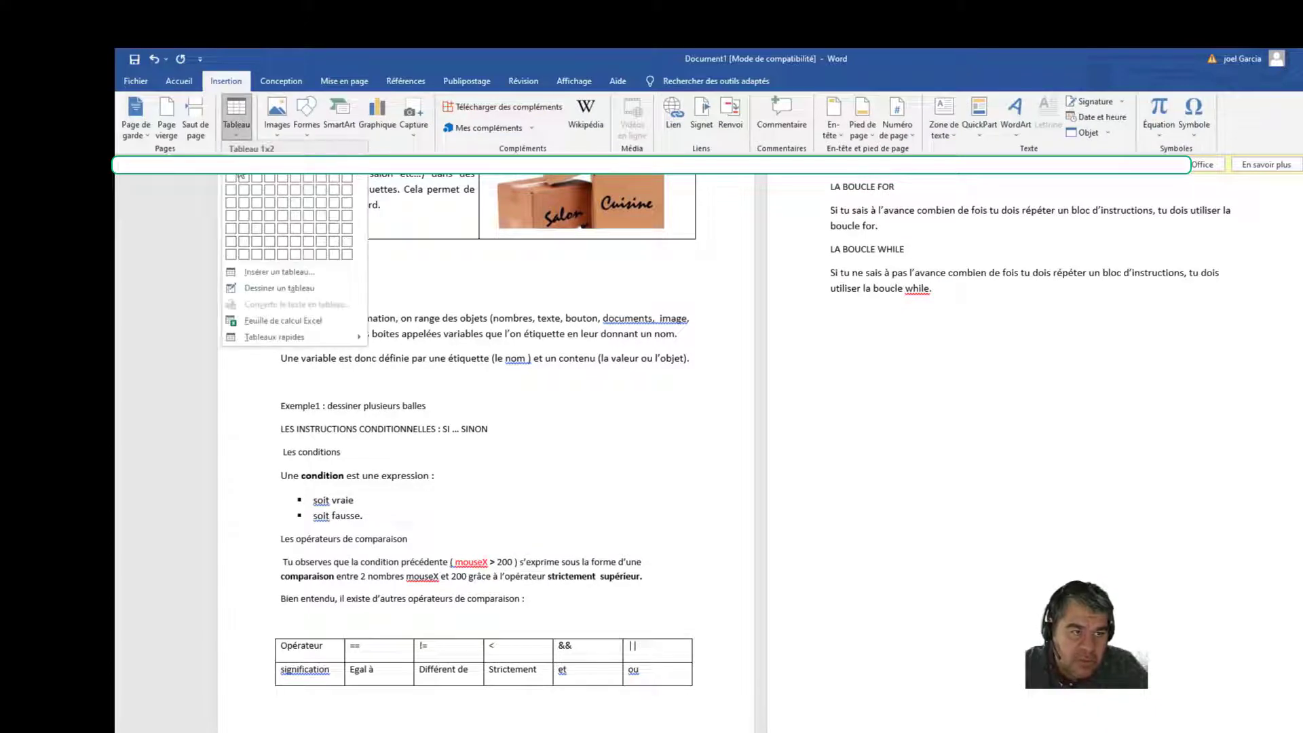
pyautogui.click(316, 181)
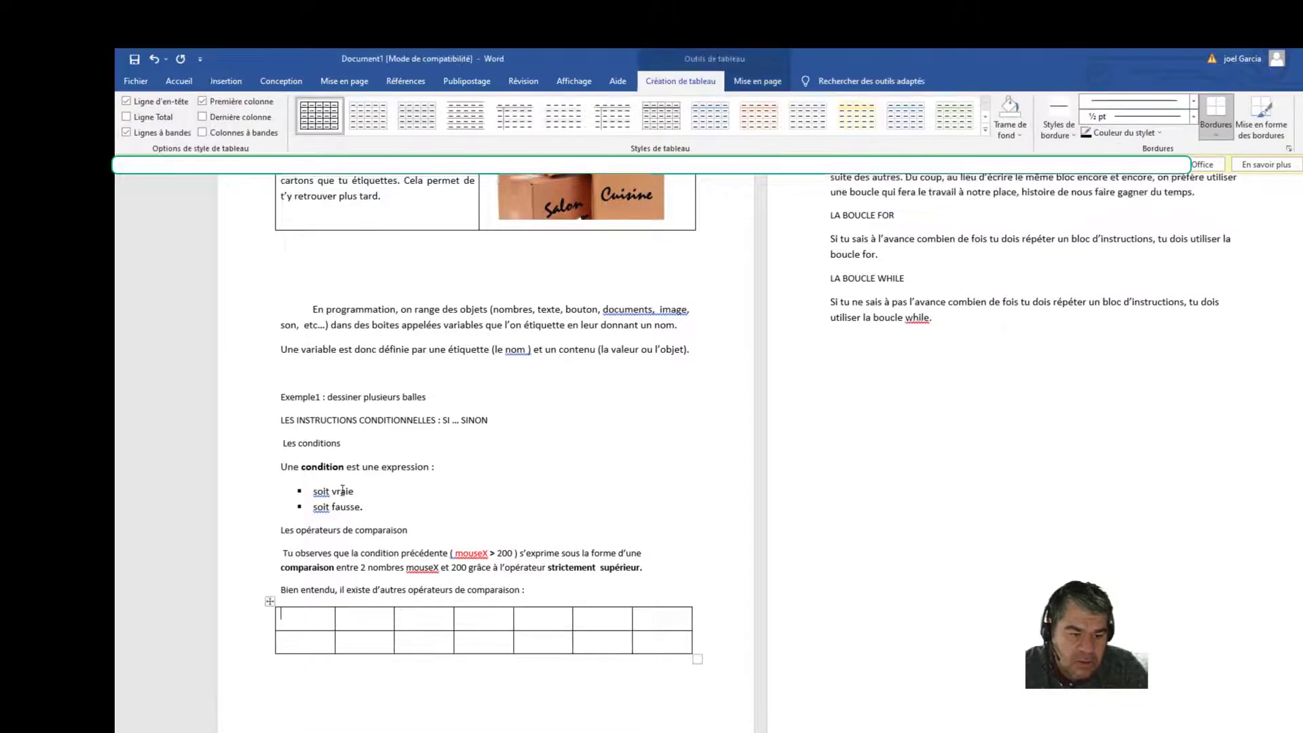
# Step: Label the two rows of the new table "Opérateur" and "signification" in its first column
pyautogui.scroll(3, 830, 411)
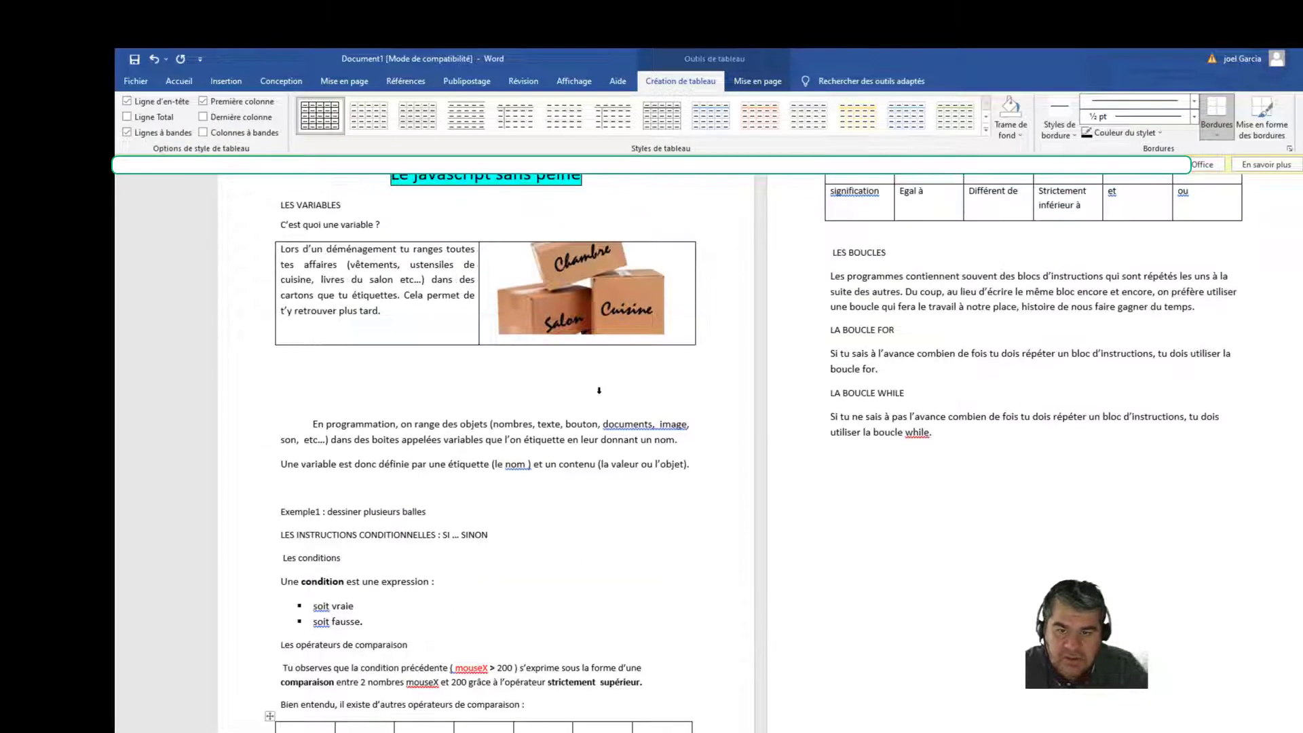
pyautogui.scroll(-4, 315, 628)
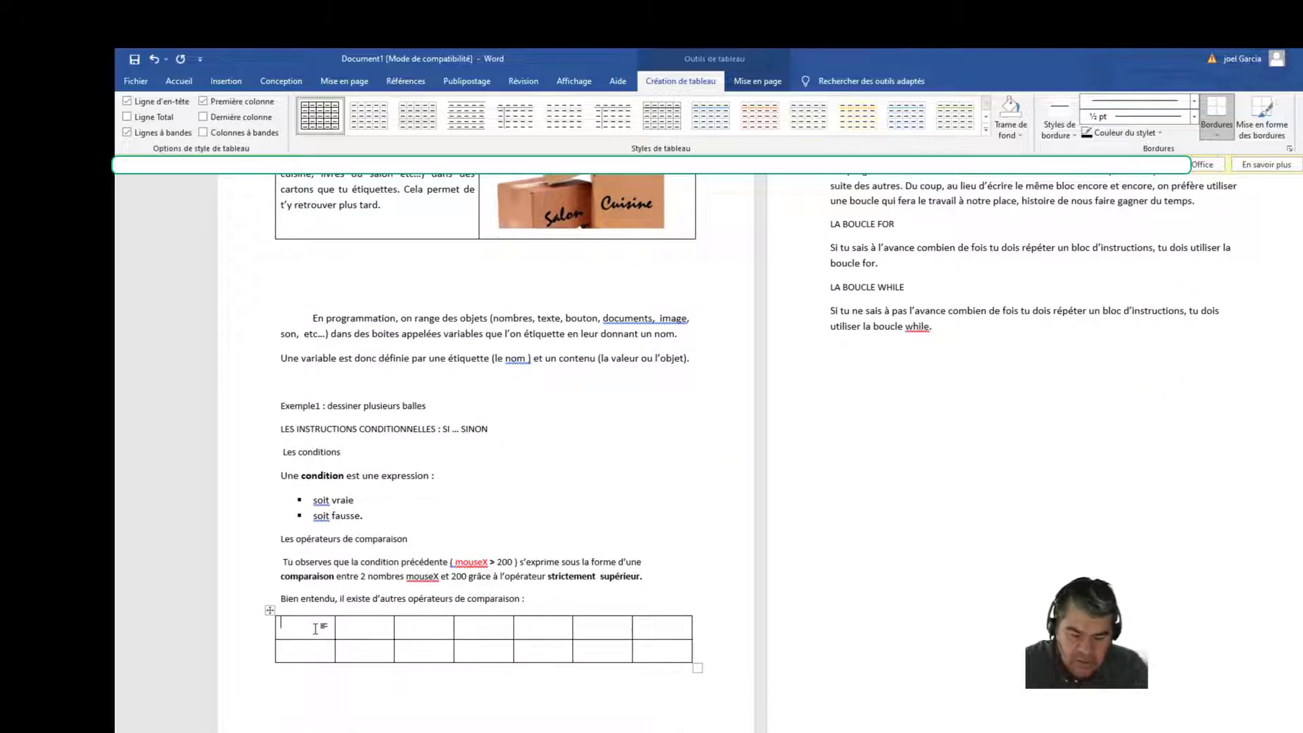
pyautogui.write('opérateur')
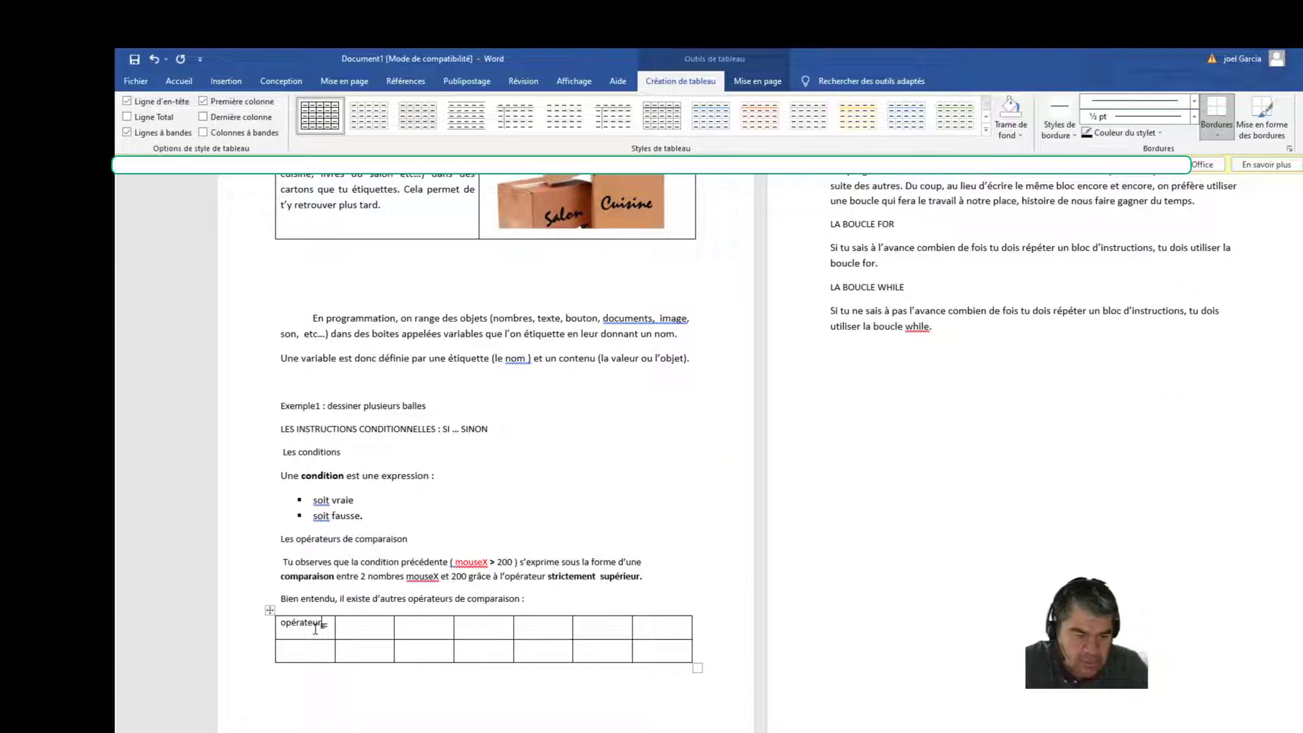
pyautogui.press('Down')
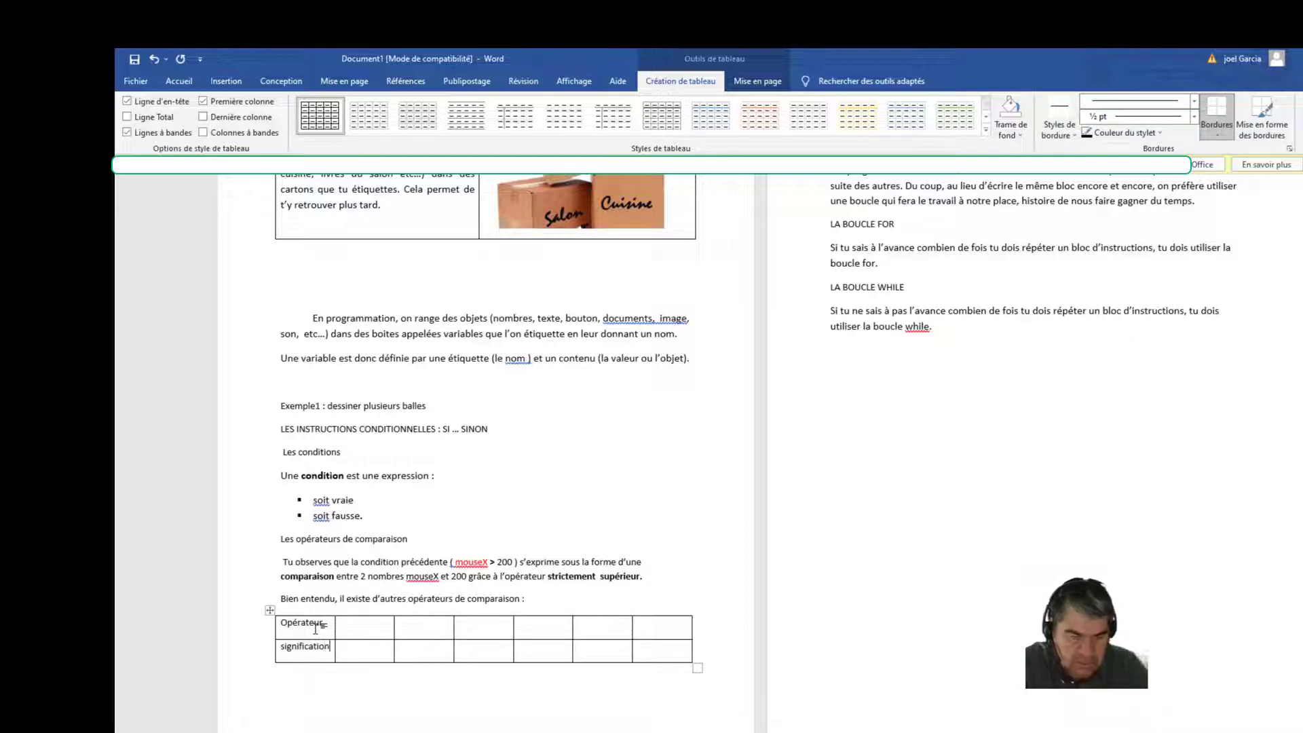
# Step: Fill the second and third columns with the operators == and != and their meanings "égal" and "Différent de"
pyautogui.click(370, 623)
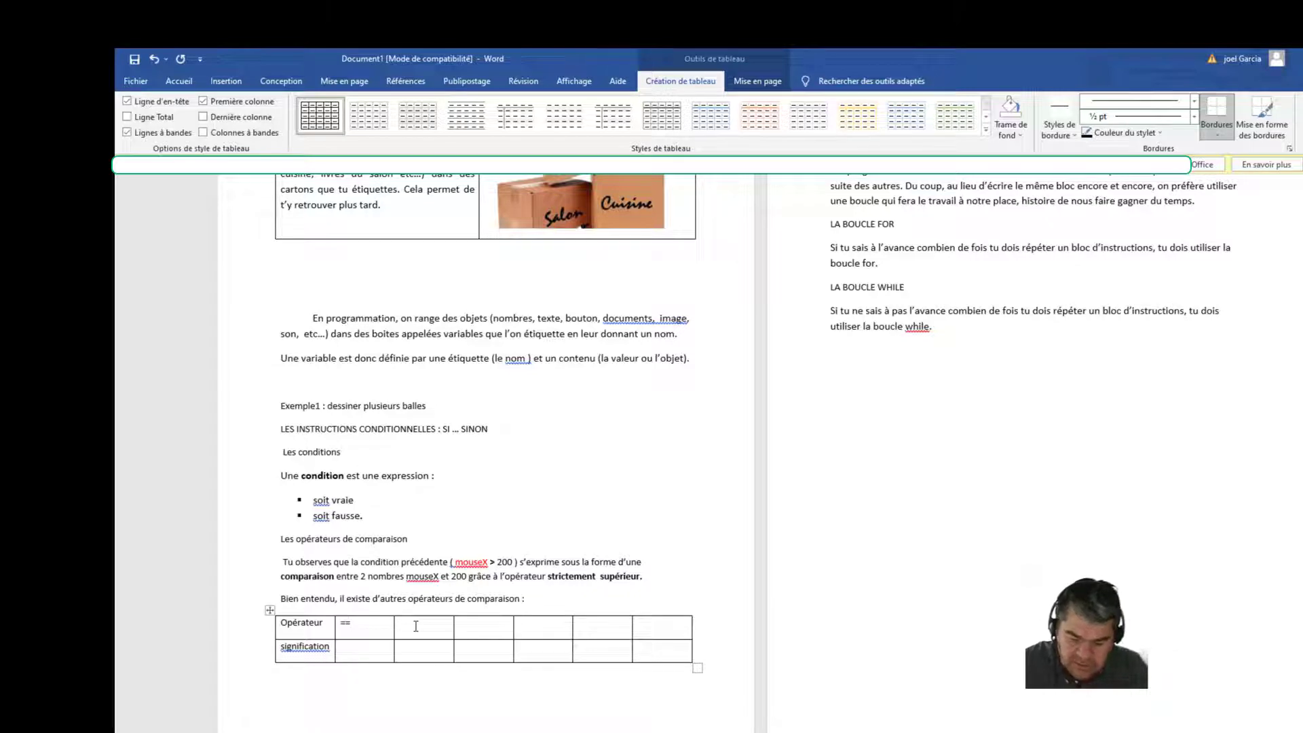
pyautogui.click(416, 626)
pyautogui.write('!=')
pyautogui.click(423, 648)
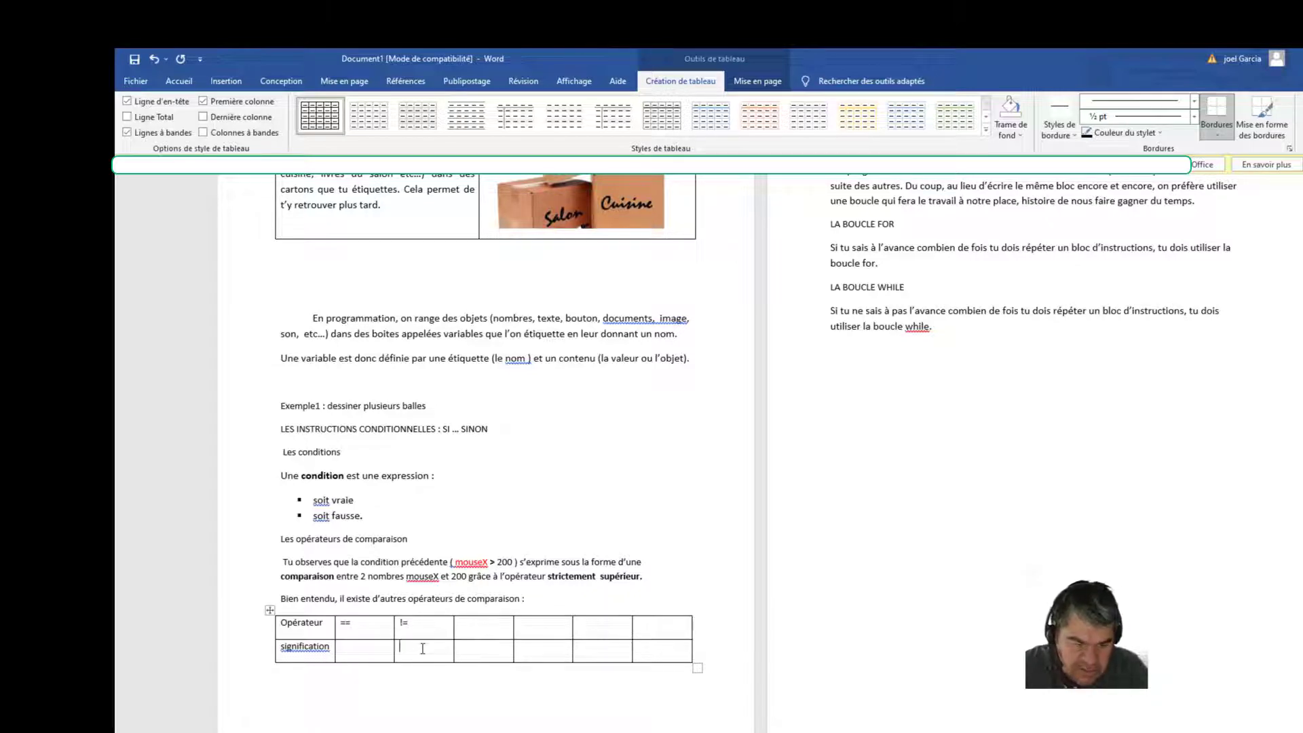
pyautogui.write('différent d')
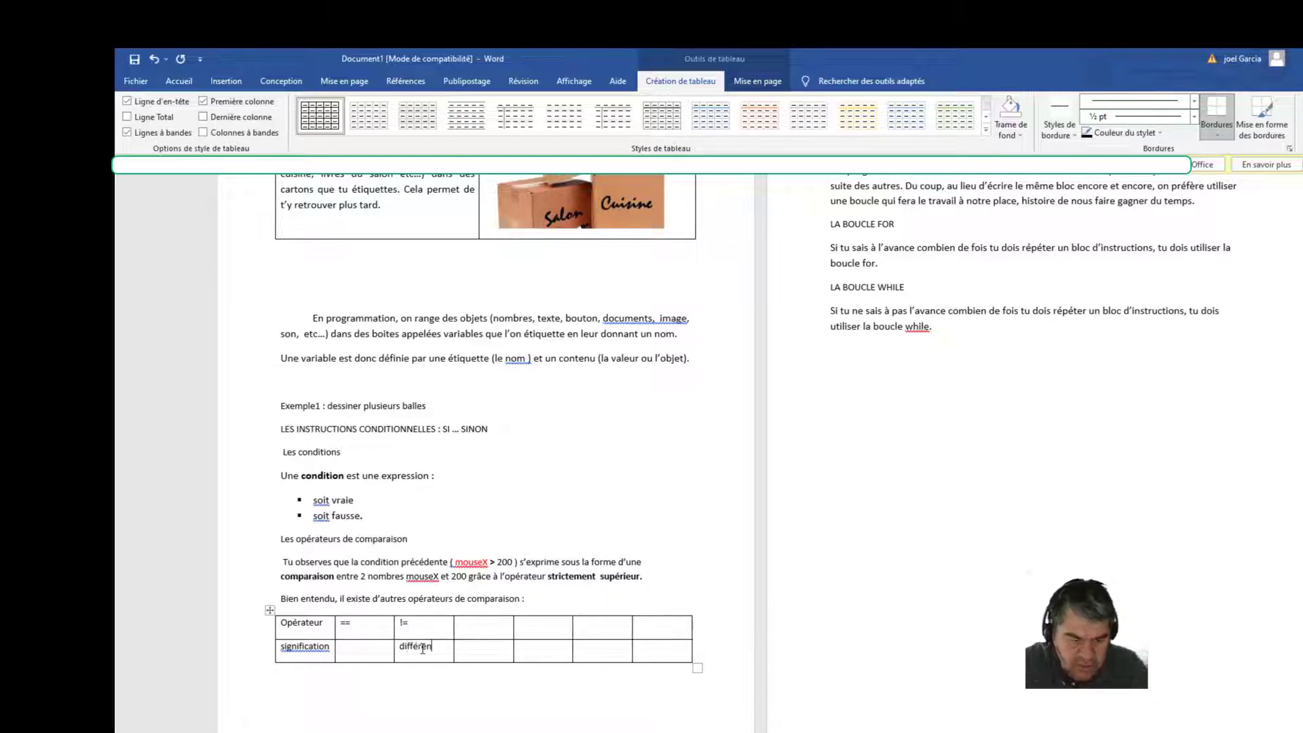
pyautogui.click(376, 652)
pyautogui.write('égal')
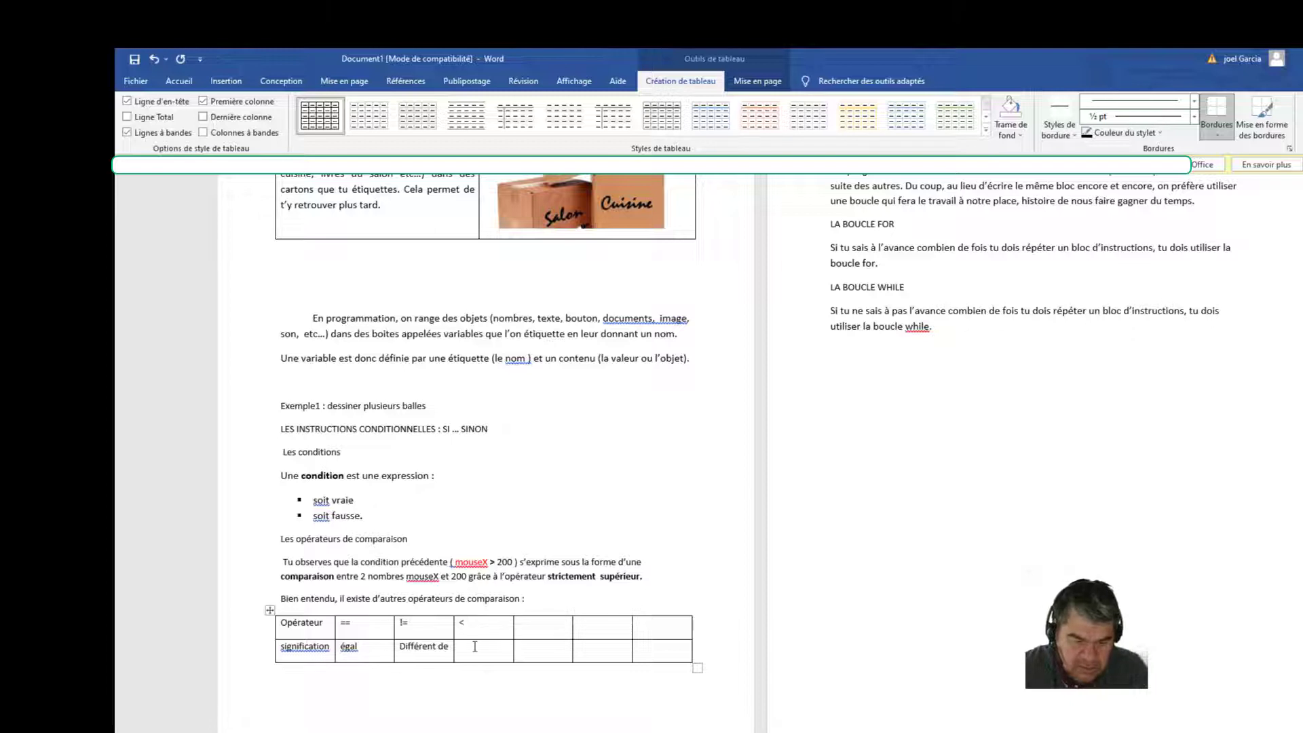
# Step: Fill the next three columns with < "Strictement inférieur", && "et", and || "ou"
pyautogui.click(475, 647)
pyautogui.write('strictement inféri')
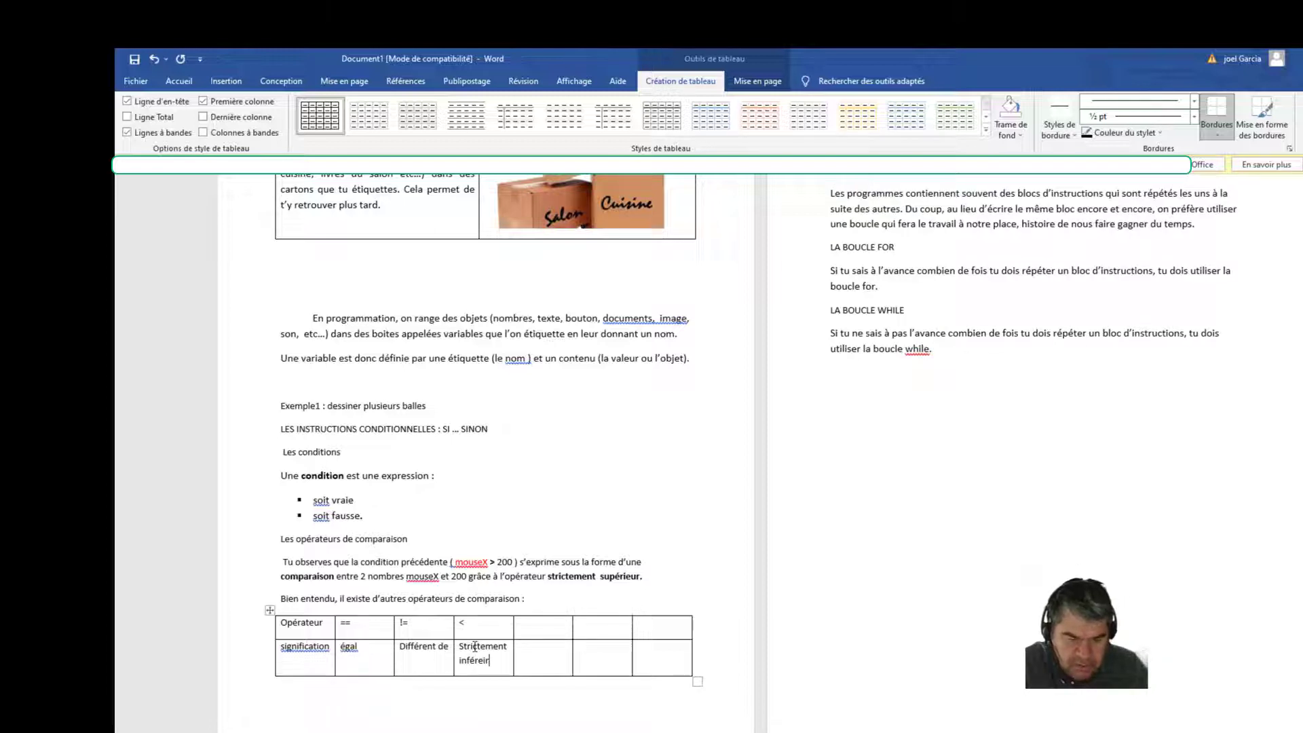
pyautogui.write('eur')
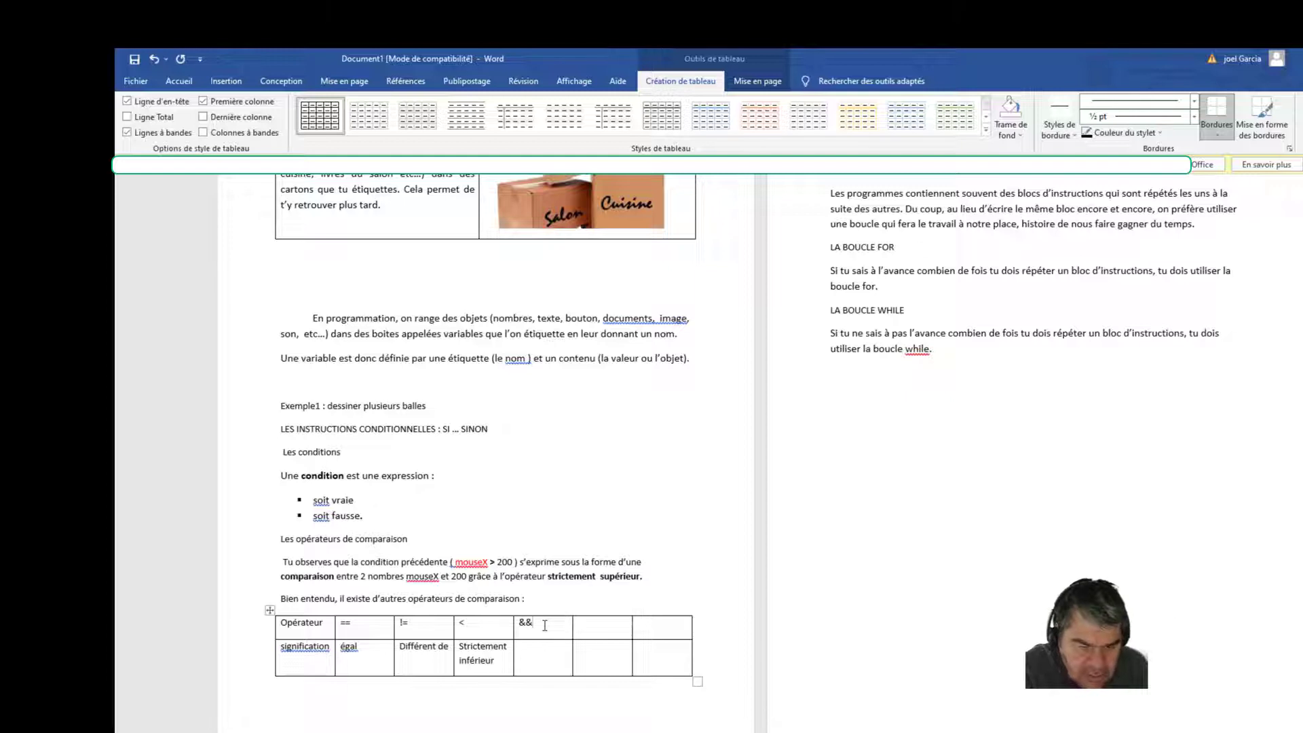
pyautogui.write('et')
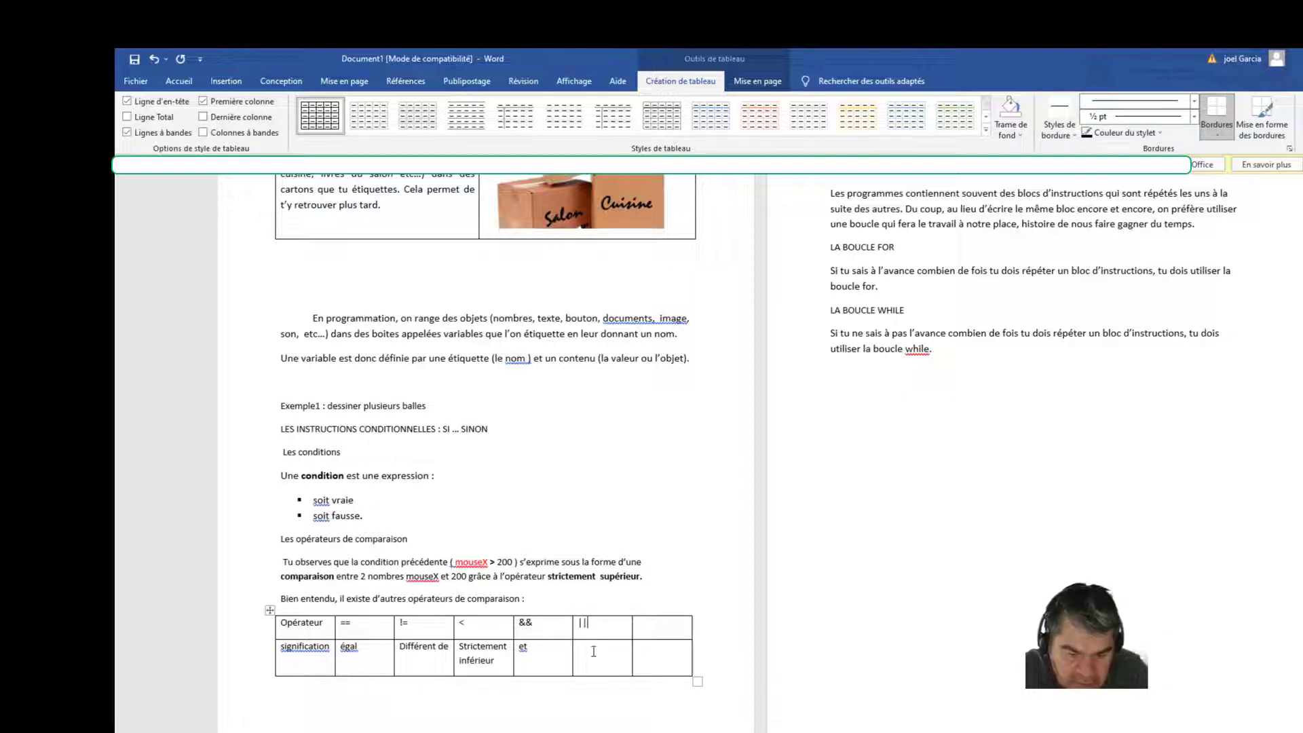
pyautogui.scroll(3, 839, 438)
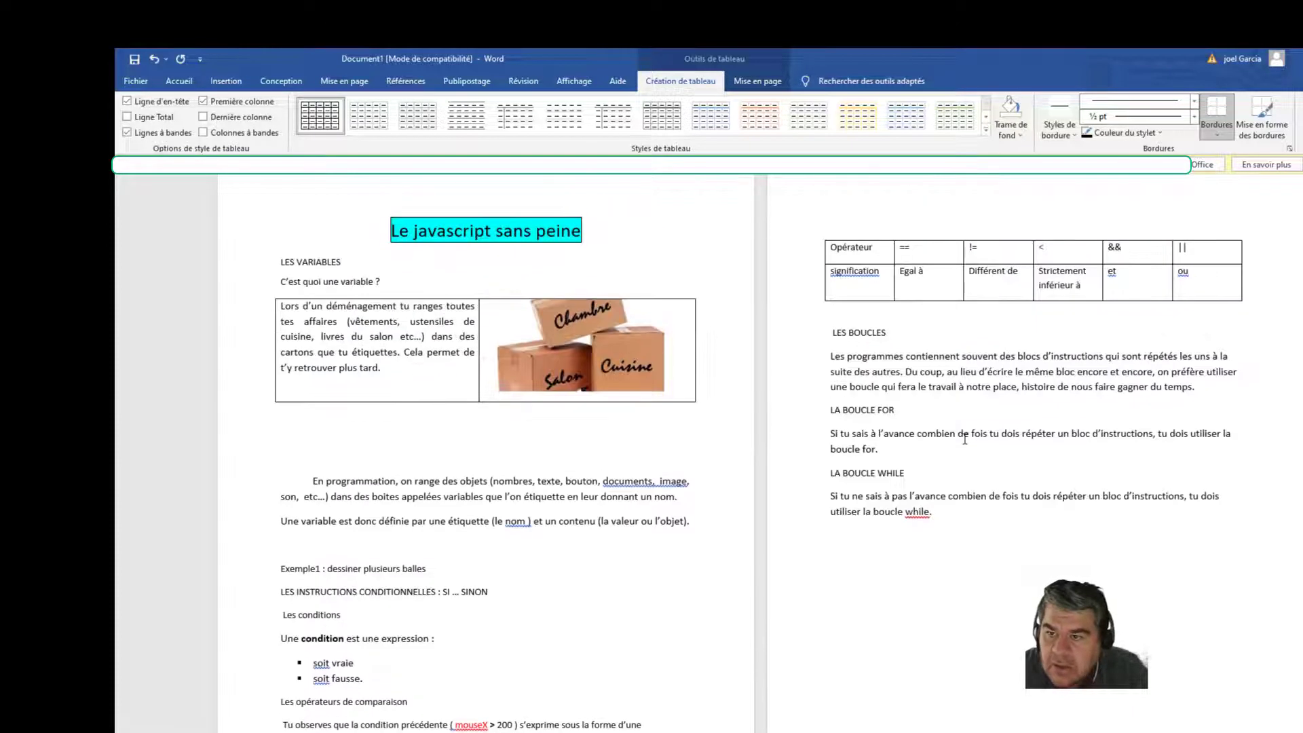
pyautogui.scroll(-3, 623, 617)
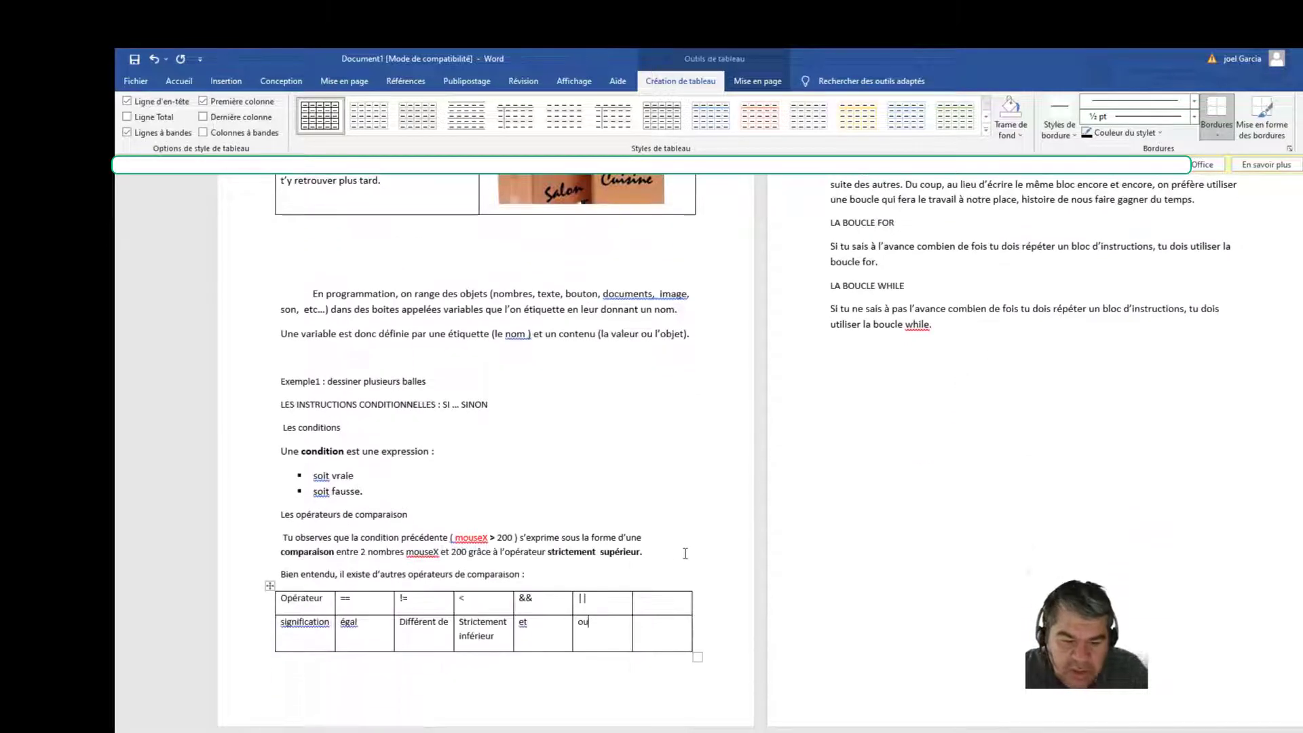
# Step: Delete the empty last column of the new operator table
pyautogui.click(644, 590)
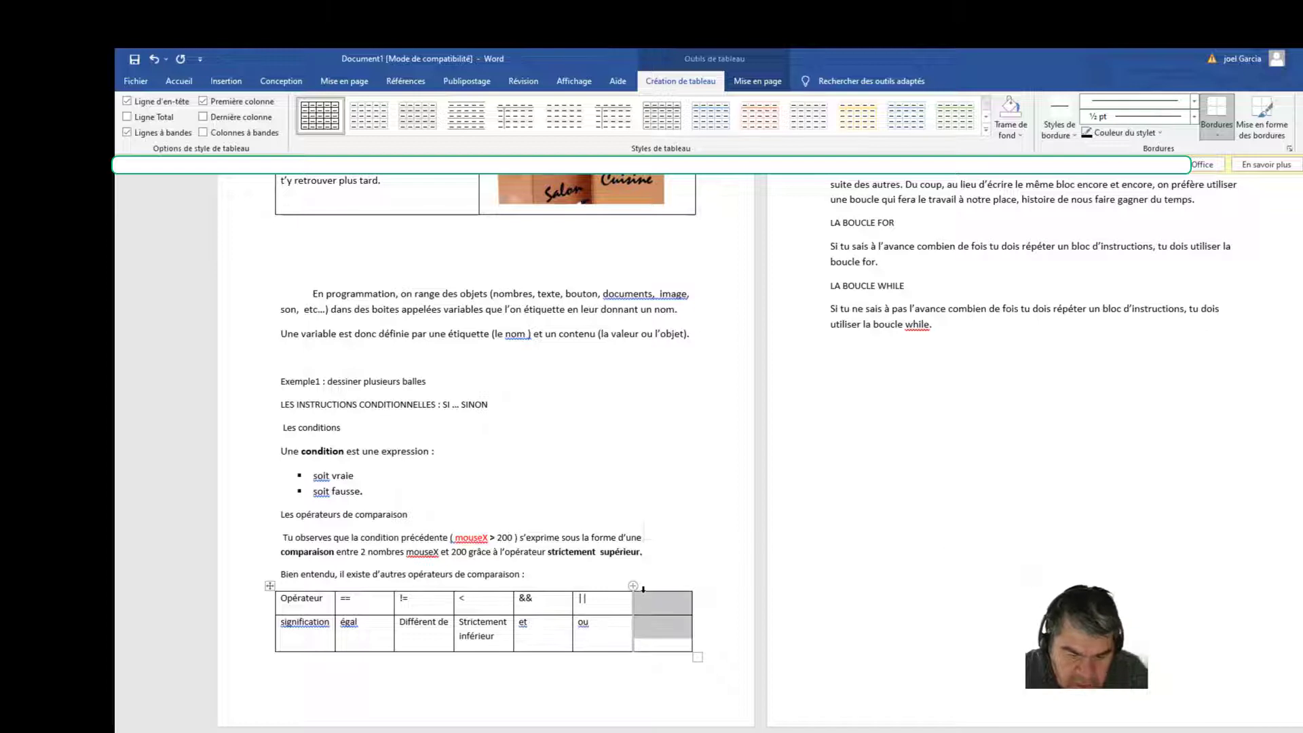
pyautogui.rightClick(644, 589)
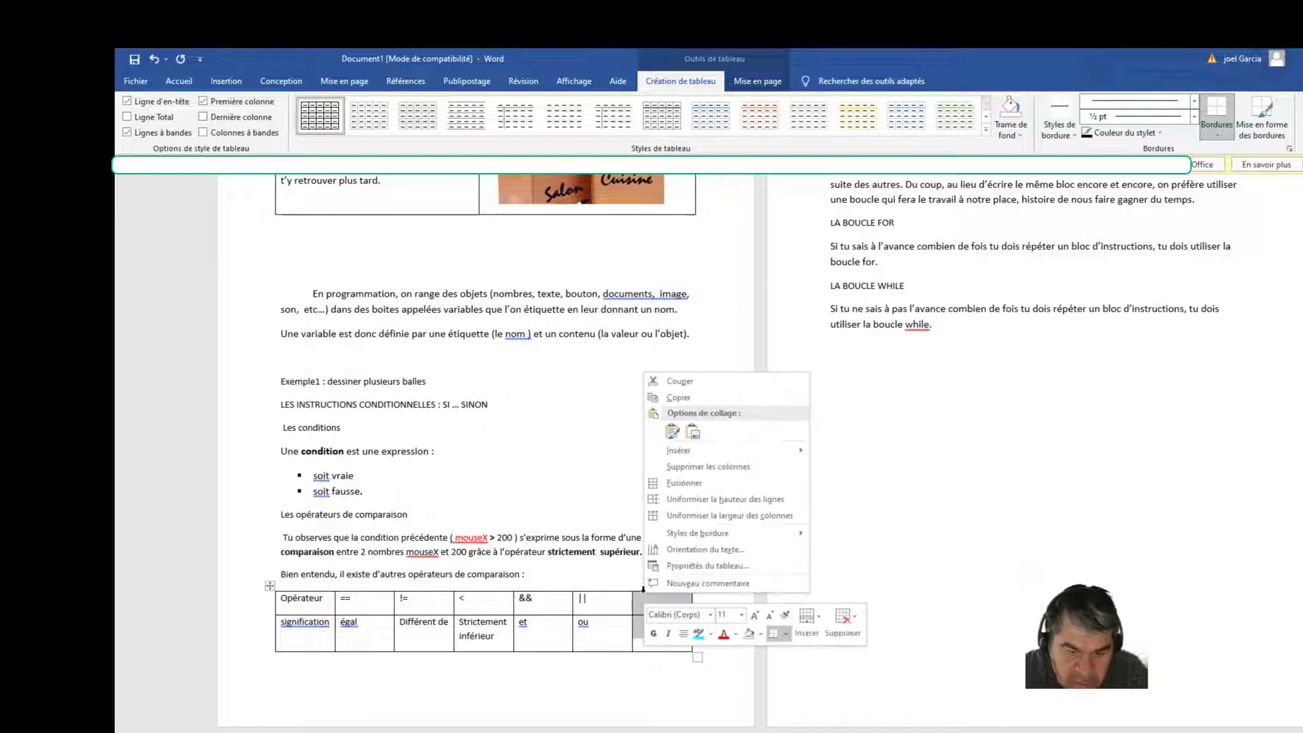
pyautogui.click(706, 468)
# Step: Delete the original operator table above "LES BOUCLES" on the second page, including its contents
pyautogui.scroll(3, 773, 279)
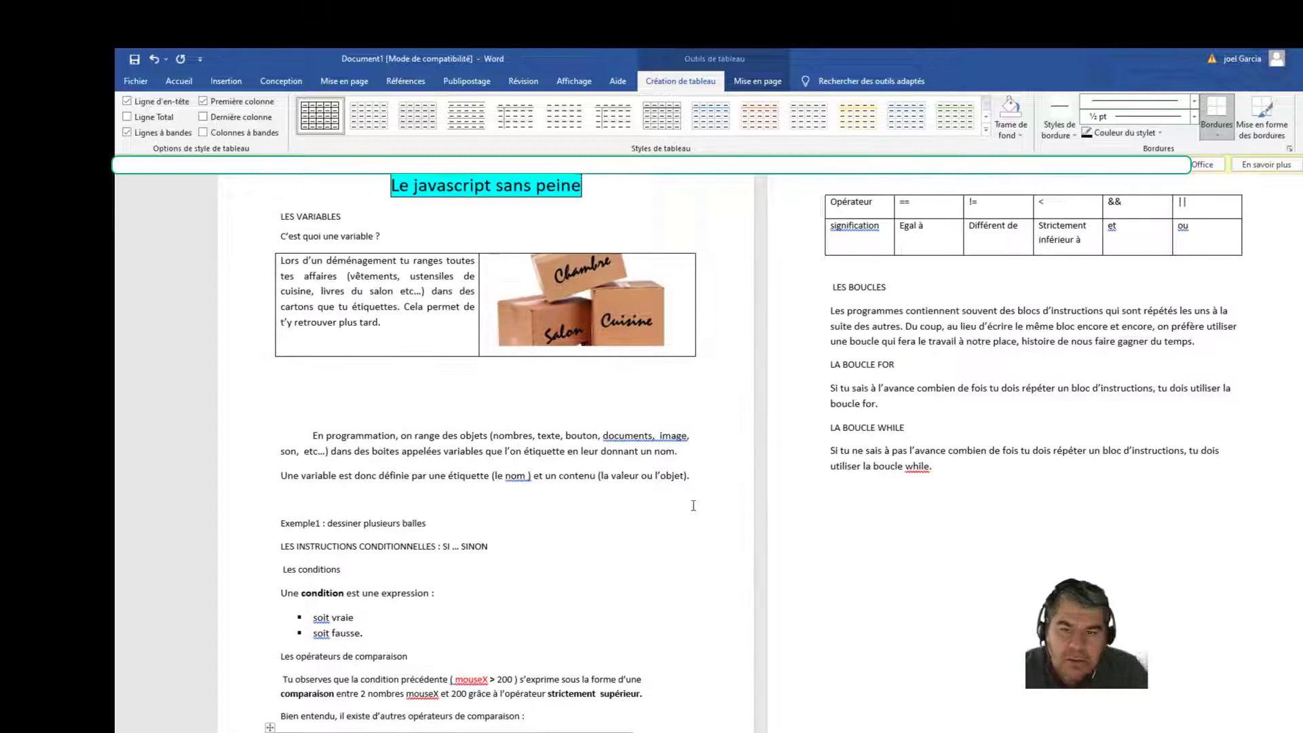
pyautogui.moveTo(817, 284); pyautogui.dragTo(817, 311)
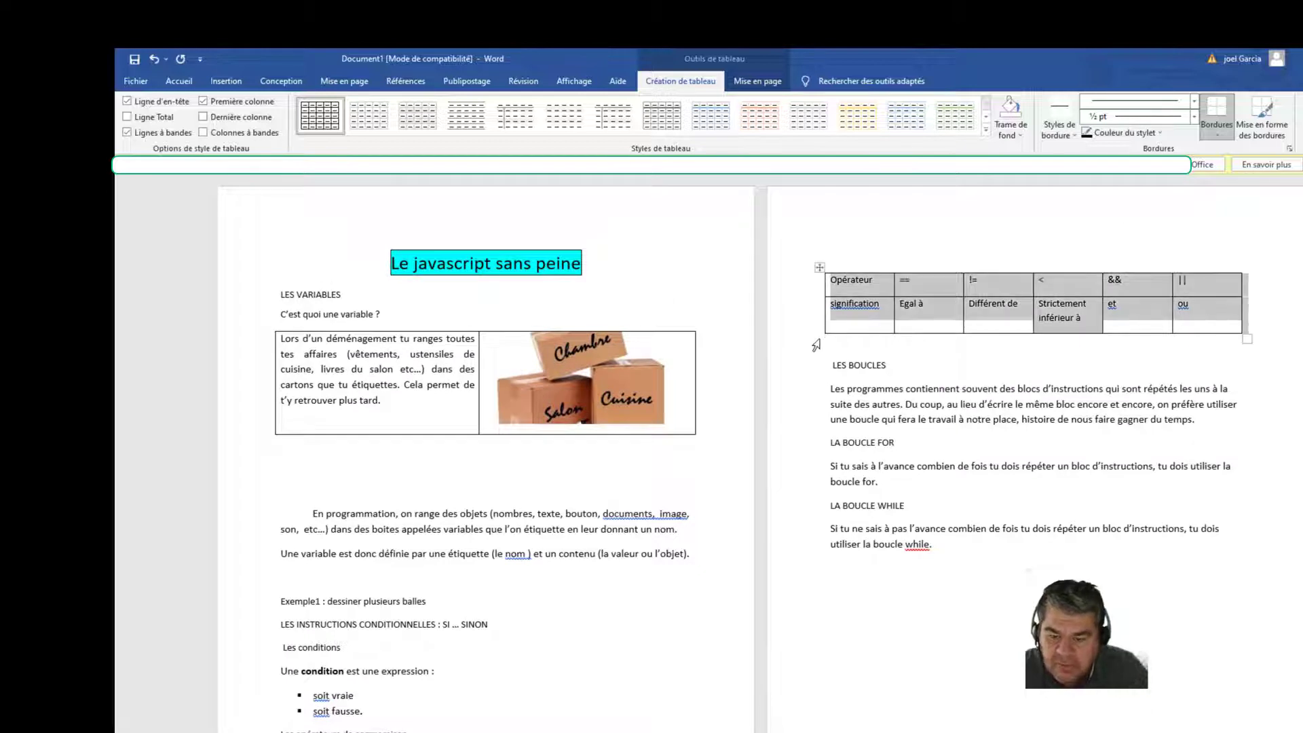
pyautogui.press('Delete')
pyautogui.rightClick(821, 267)
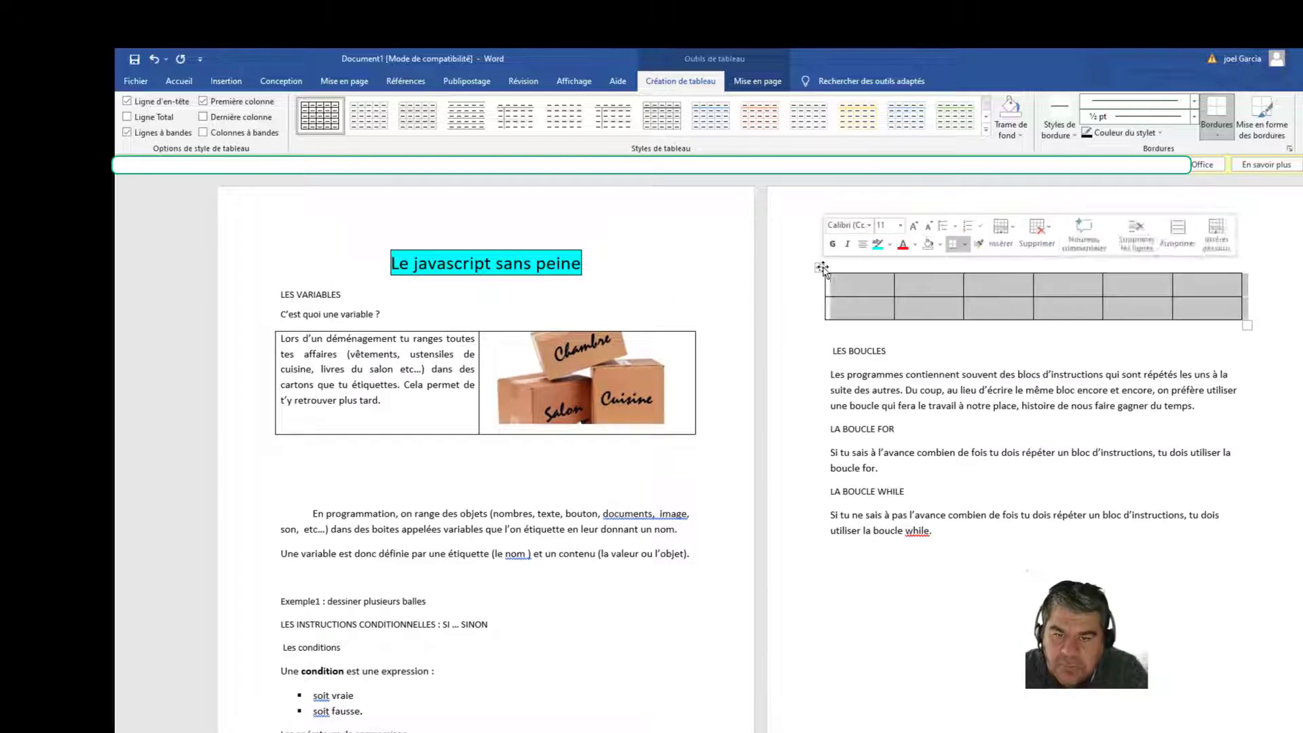
pyautogui.click(856, 275)
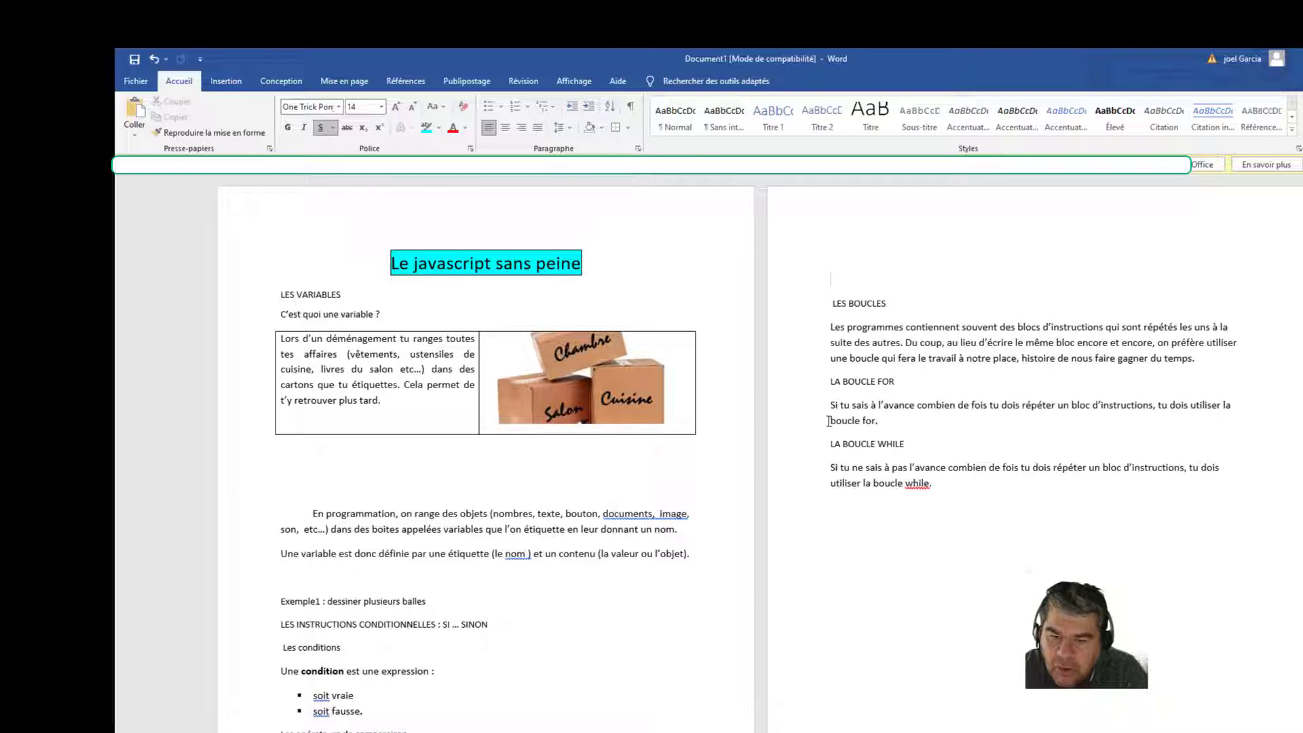
# Step: Start inserting a hyperlink on the text "boucle for" in the paragraph under LA BOUCLE FOR
pyautogui.moveTo(829, 421); pyautogui.dragTo(876, 419)
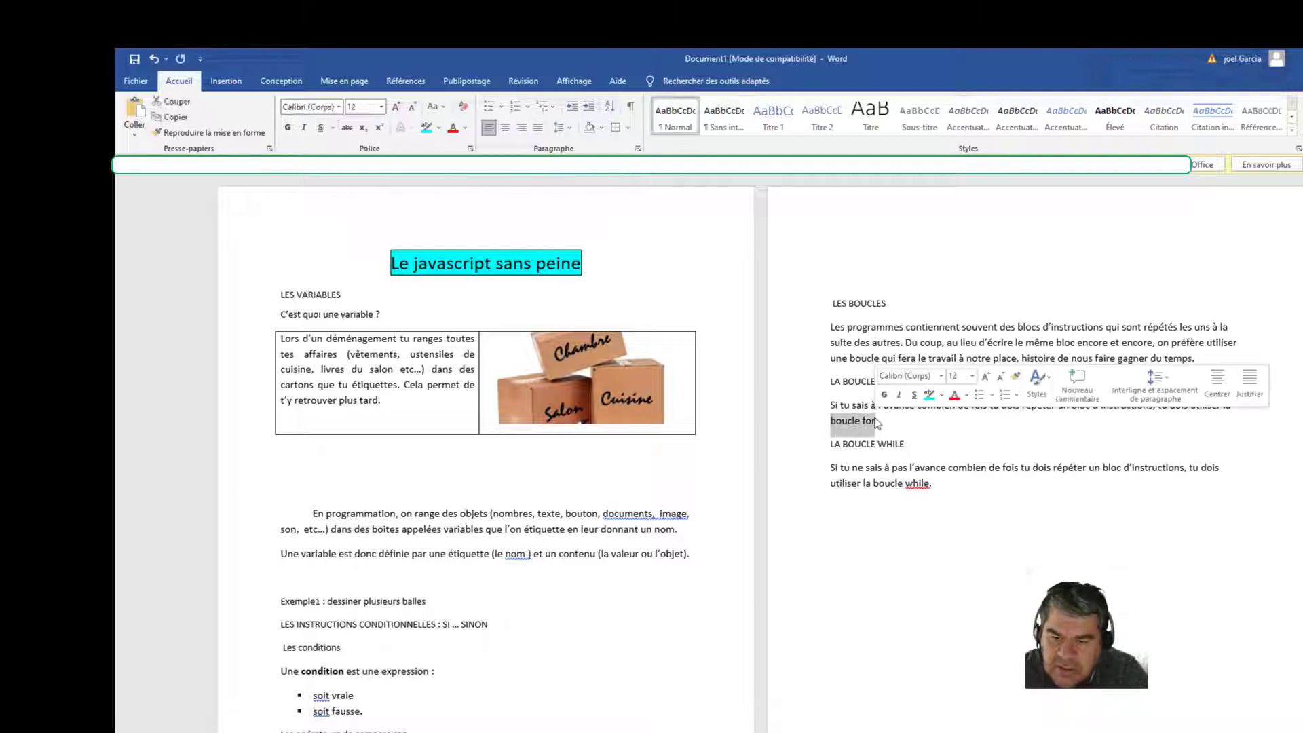
pyautogui.rightClick(871, 420)
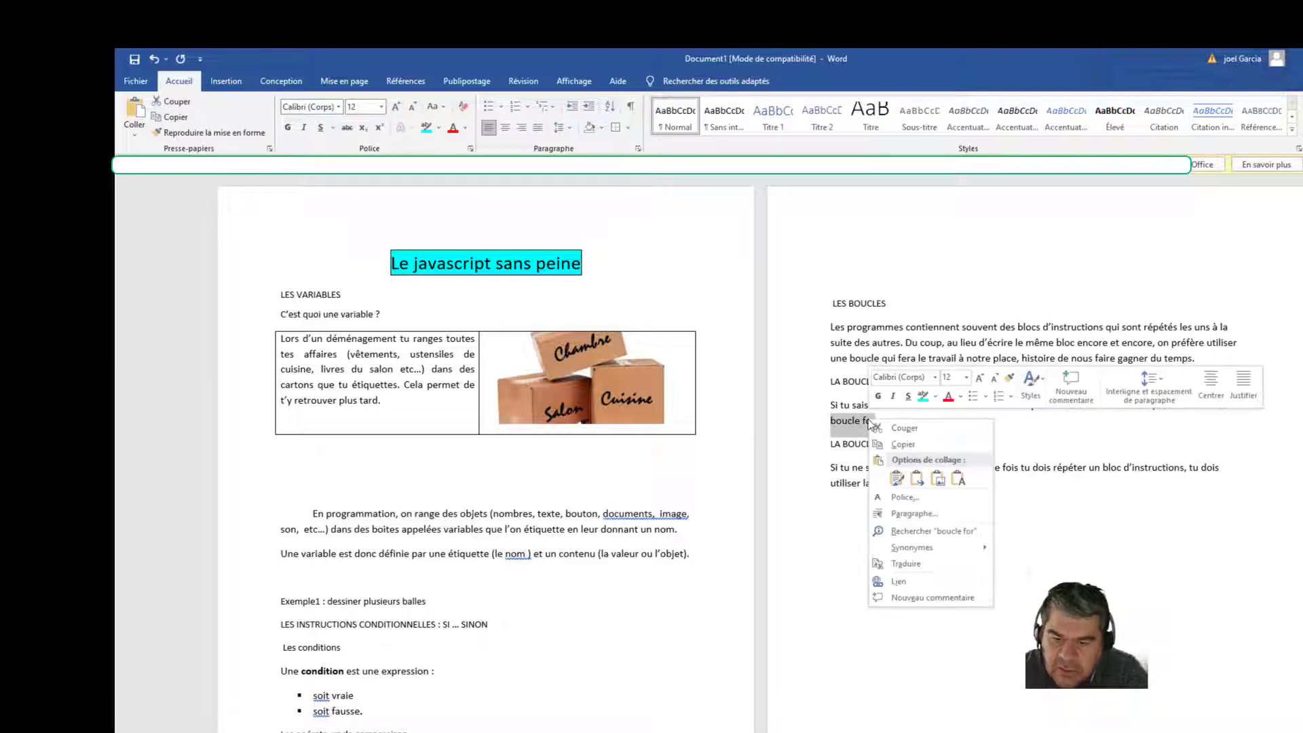
pyautogui.click(925, 583)
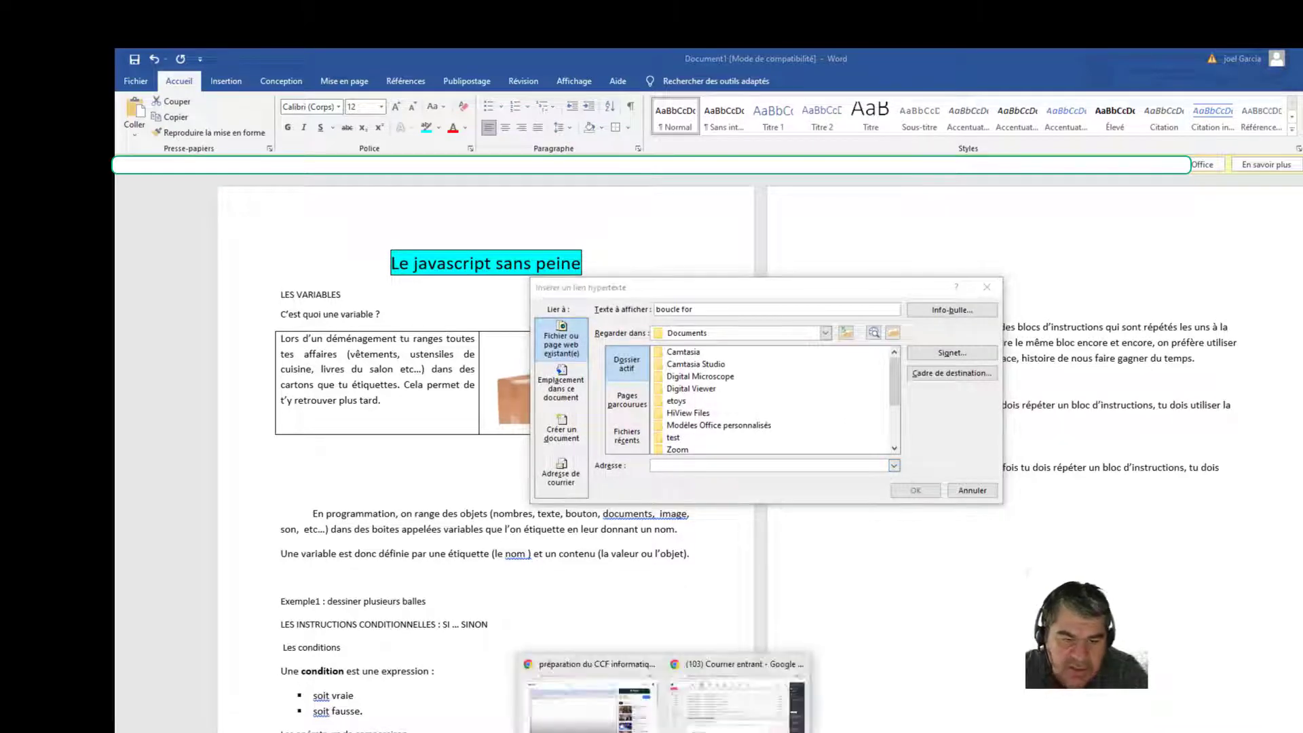
# Step: Switch to the Chrome browser and search the web for "boucle for wikipedia"
pyautogui.click(689, 717)
pyautogui.click(367, 59)
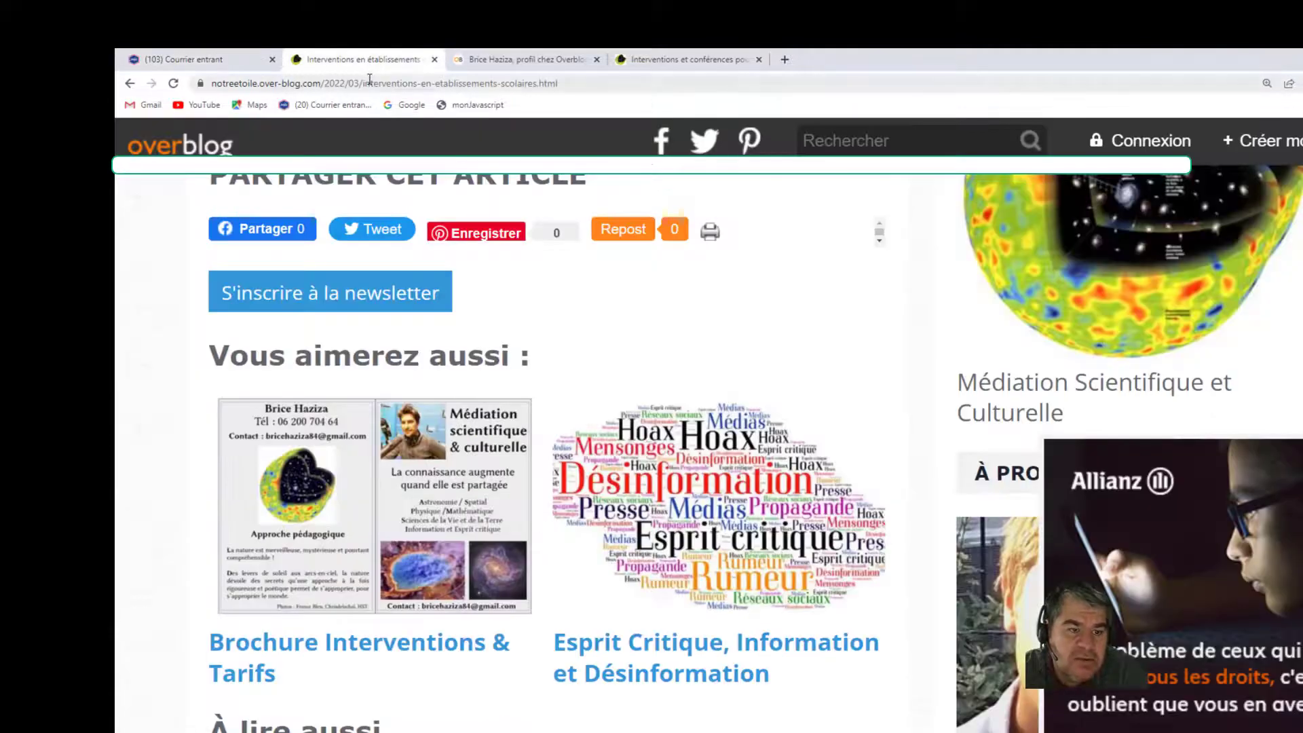
pyautogui.click(369, 80)
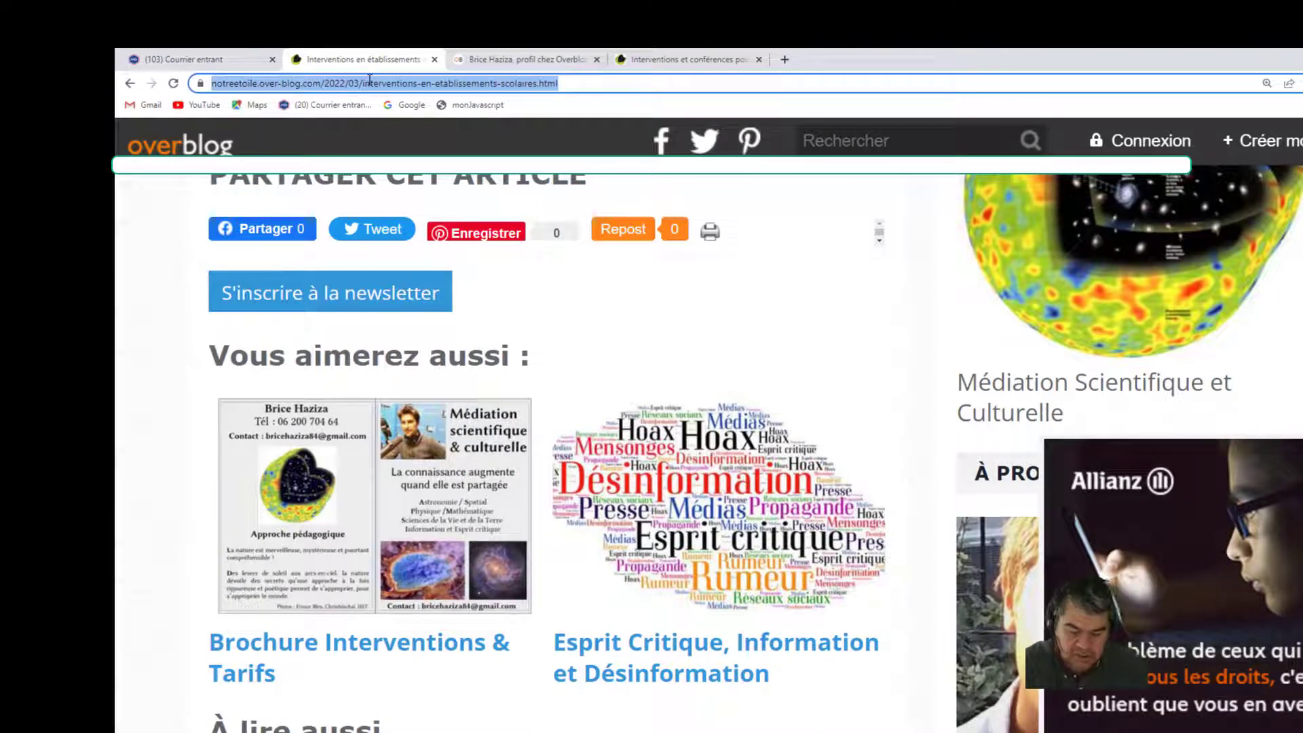
pyautogui.write('boucle of')
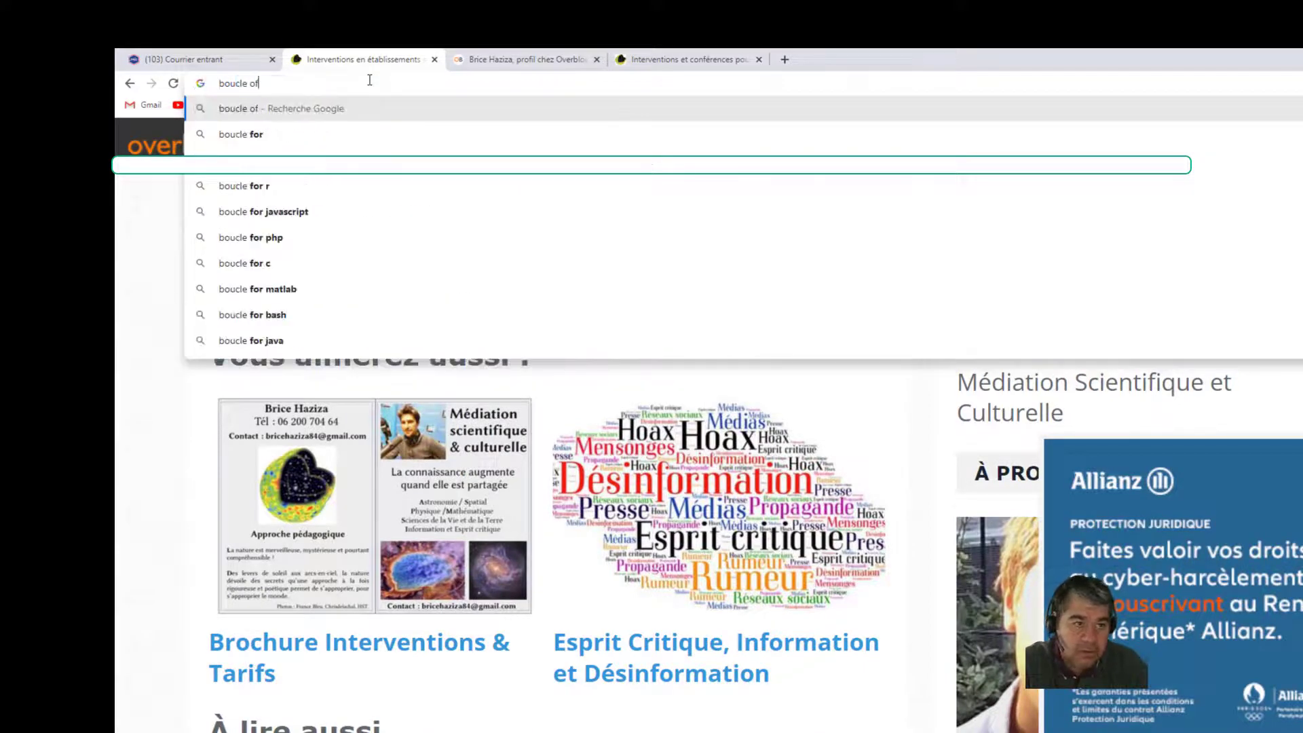
pyautogui.press('BackSpace')
pyautogui.press('BackSpace')
pyautogui.write('for ')
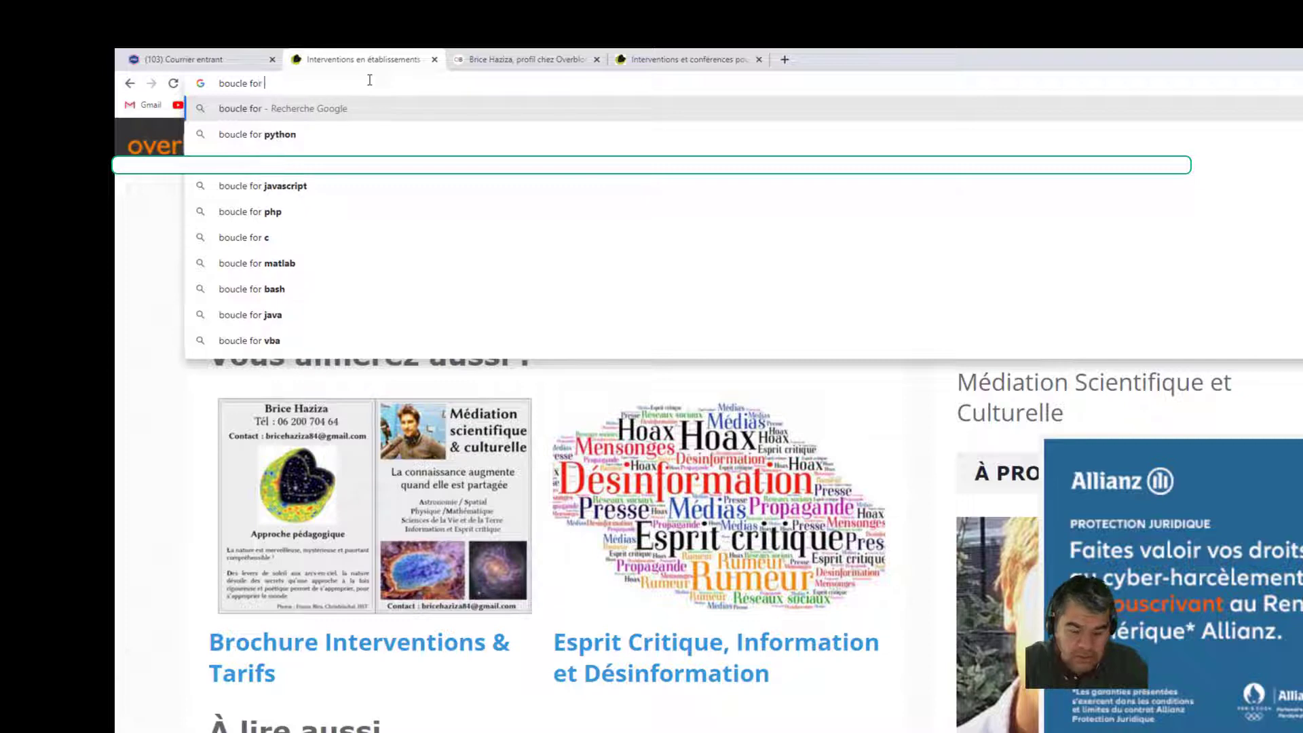
pyautogui.write('wikipedia')
pyautogui.press('Return')
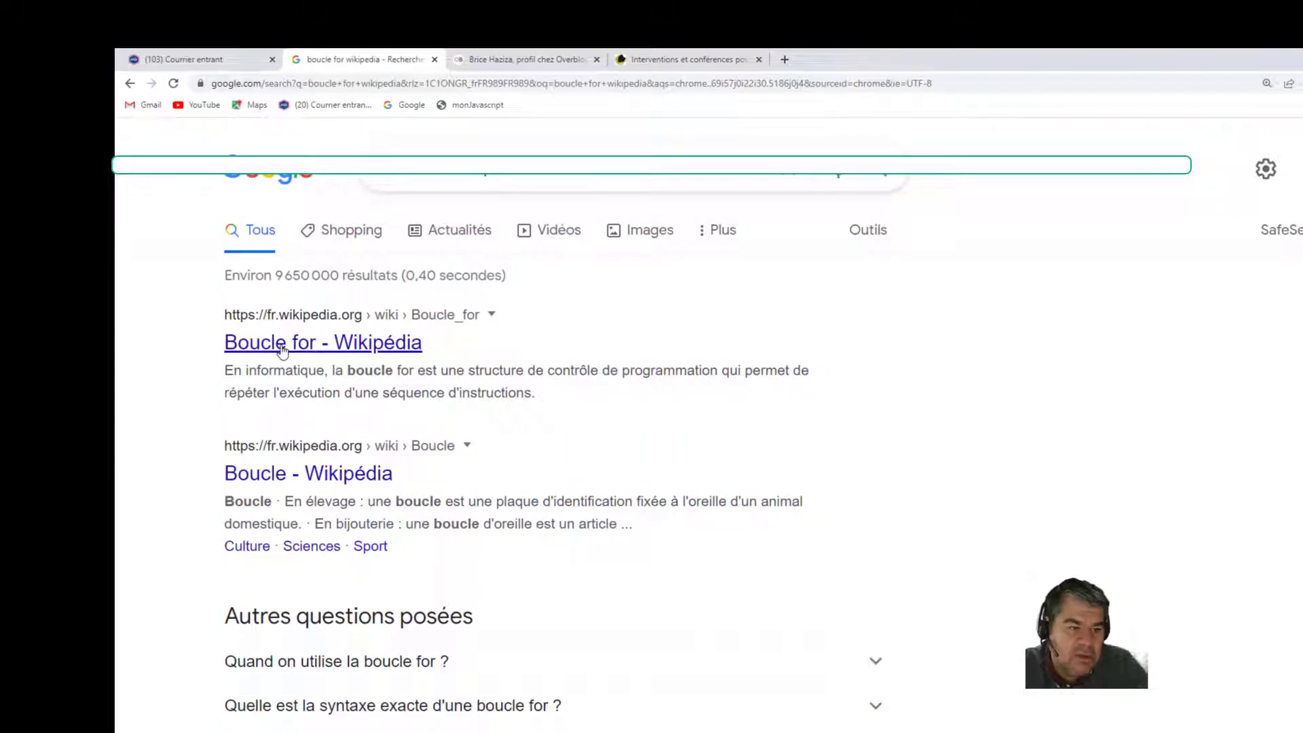
# Step: Copy the address of the "Boucle for - Wikipédia" result and use it in Word as the hyperlink address for "boucle for"
pyautogui.rightClick(283, 349)
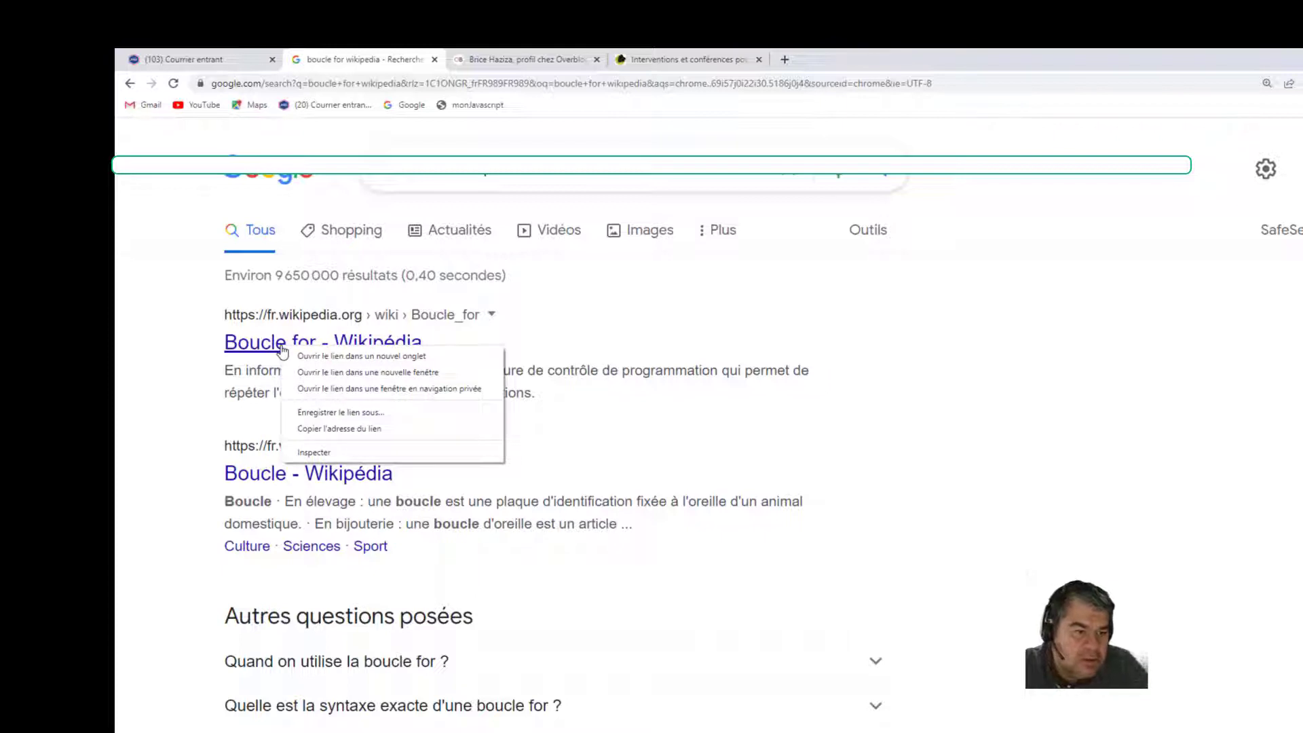
pyautogui.click(328, 430)
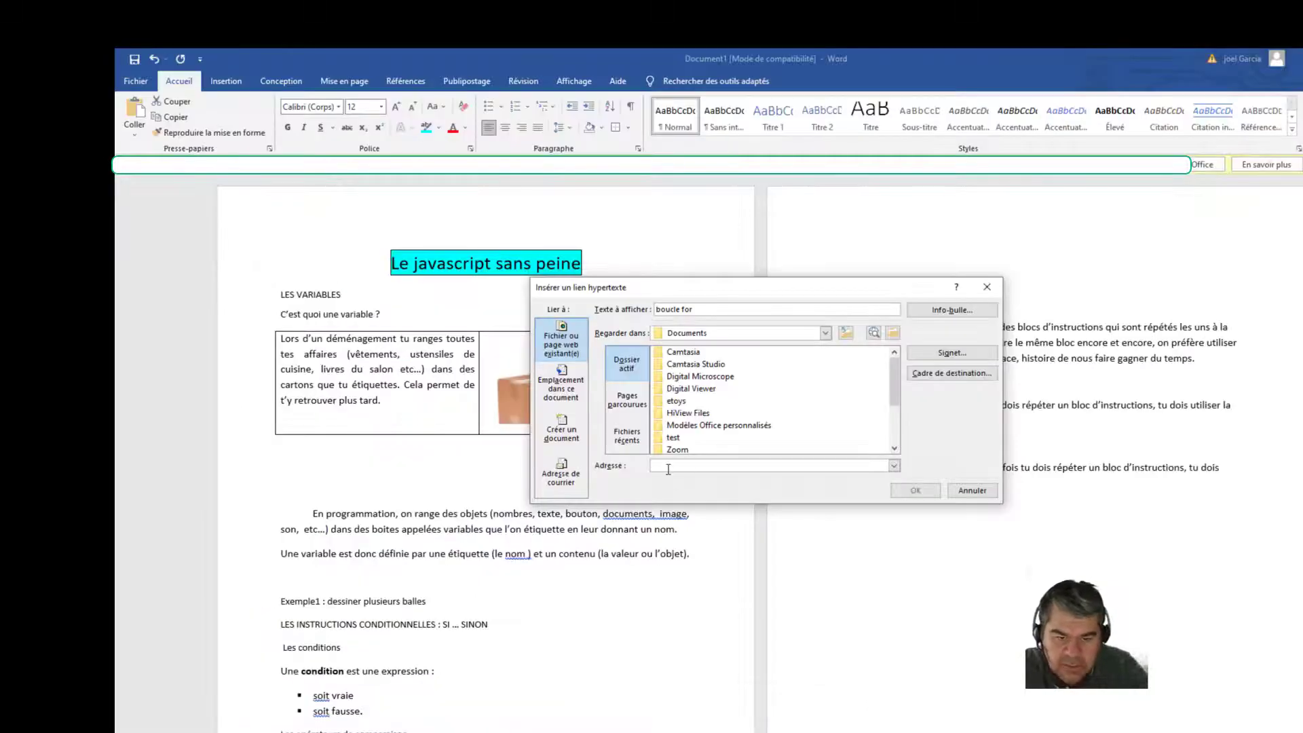
pyautogui.hotkey('ctrl', 'v')
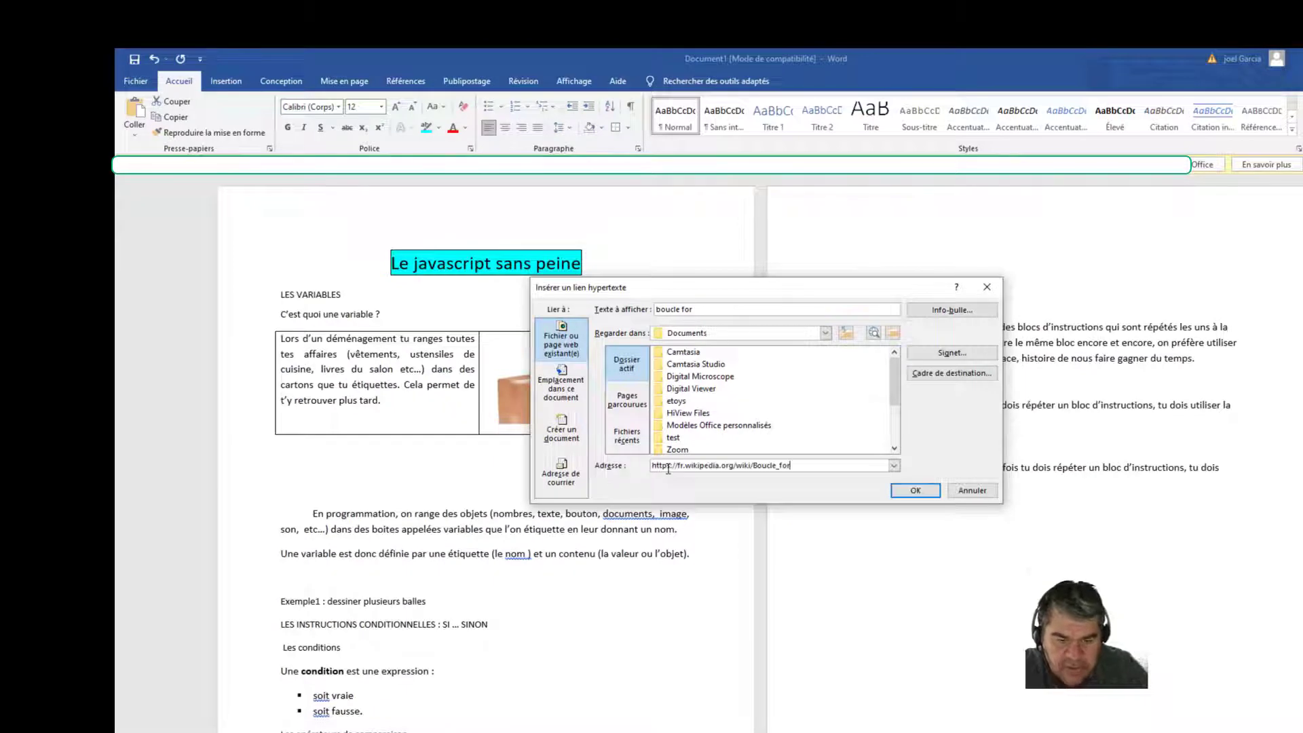
pyautogui.click(934, 492)
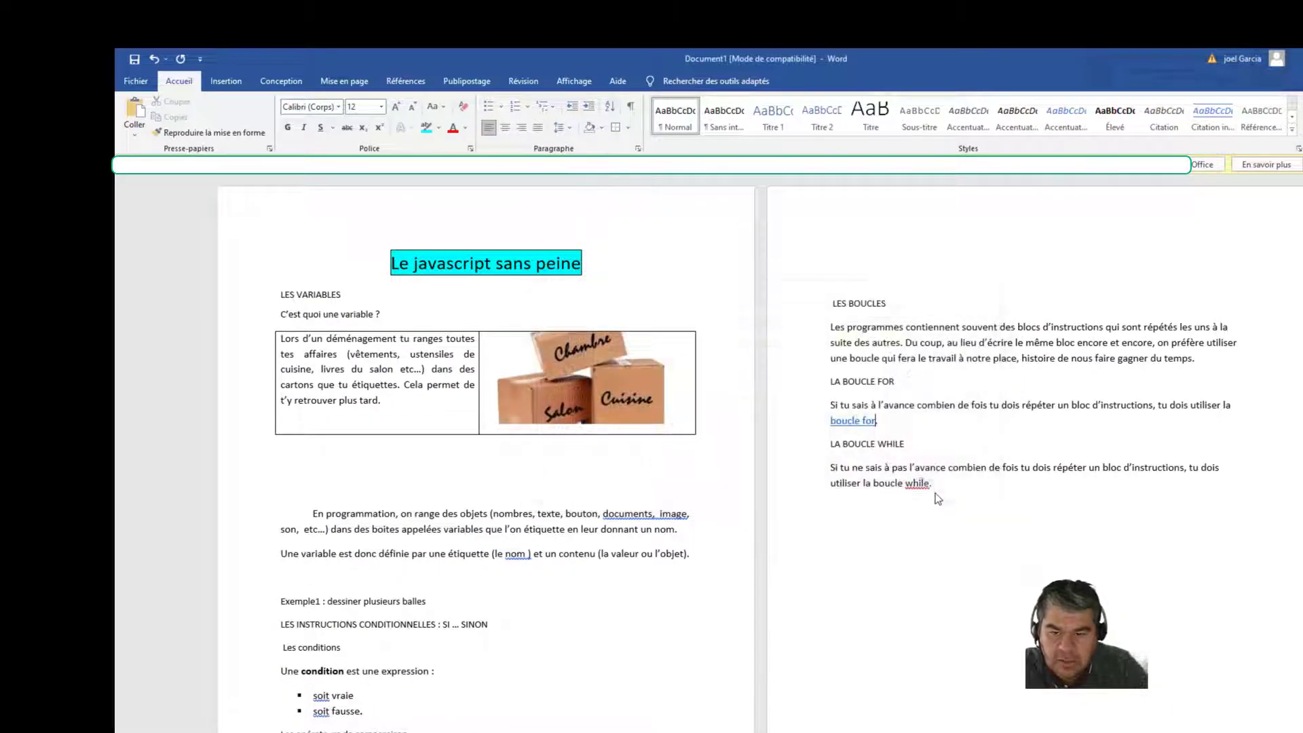
# Step: Test the "boucle for" hyperlink by opening its target page, and close that page to return to the document
pyautogui.keyDown('ctrl'); pyautogui.click(849, 421); pyautogui.keyUp('ctrl')
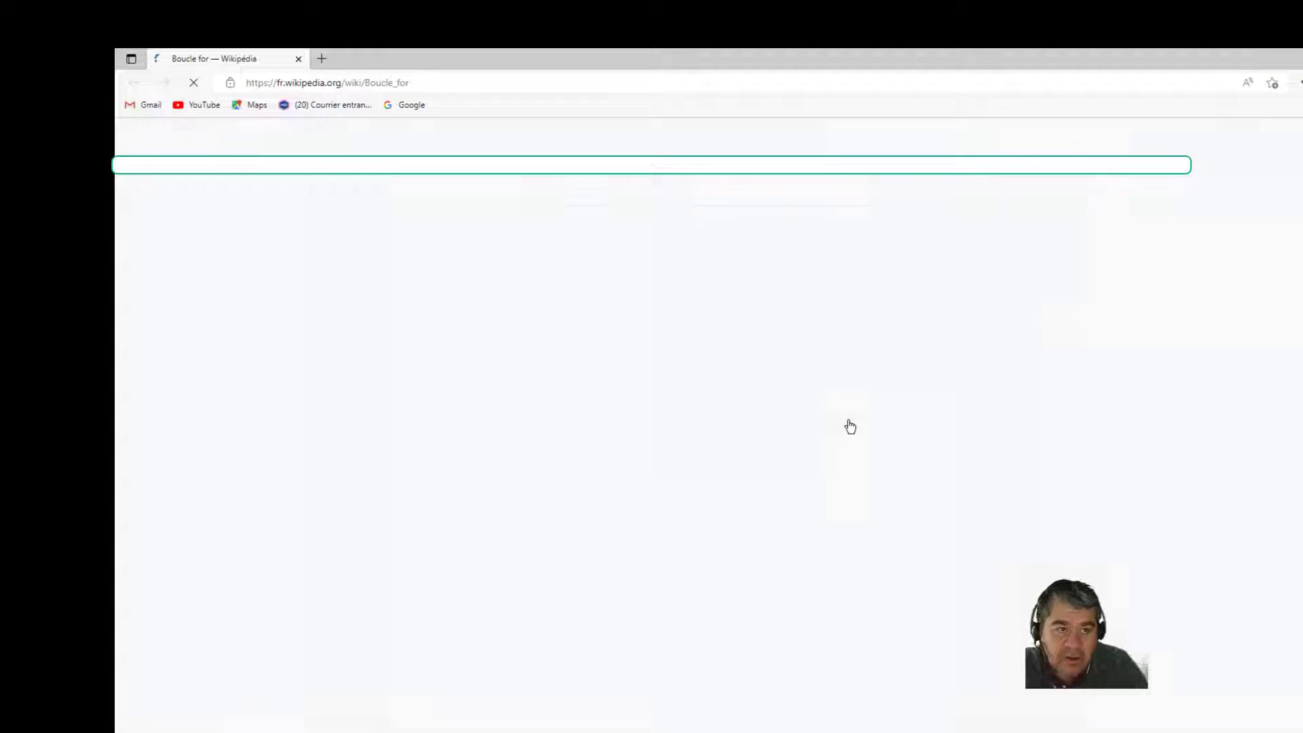
pyautogui.click(298, 58)
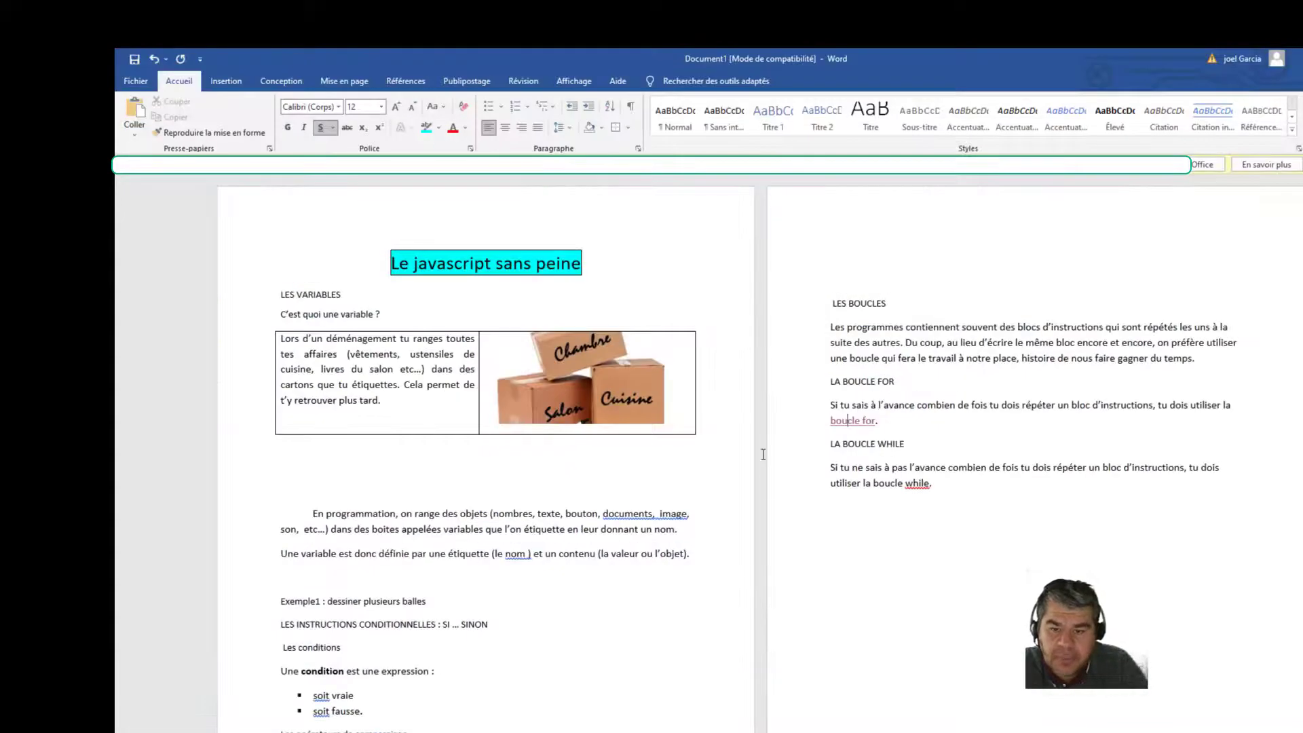
pyautogui.click(833, 542)
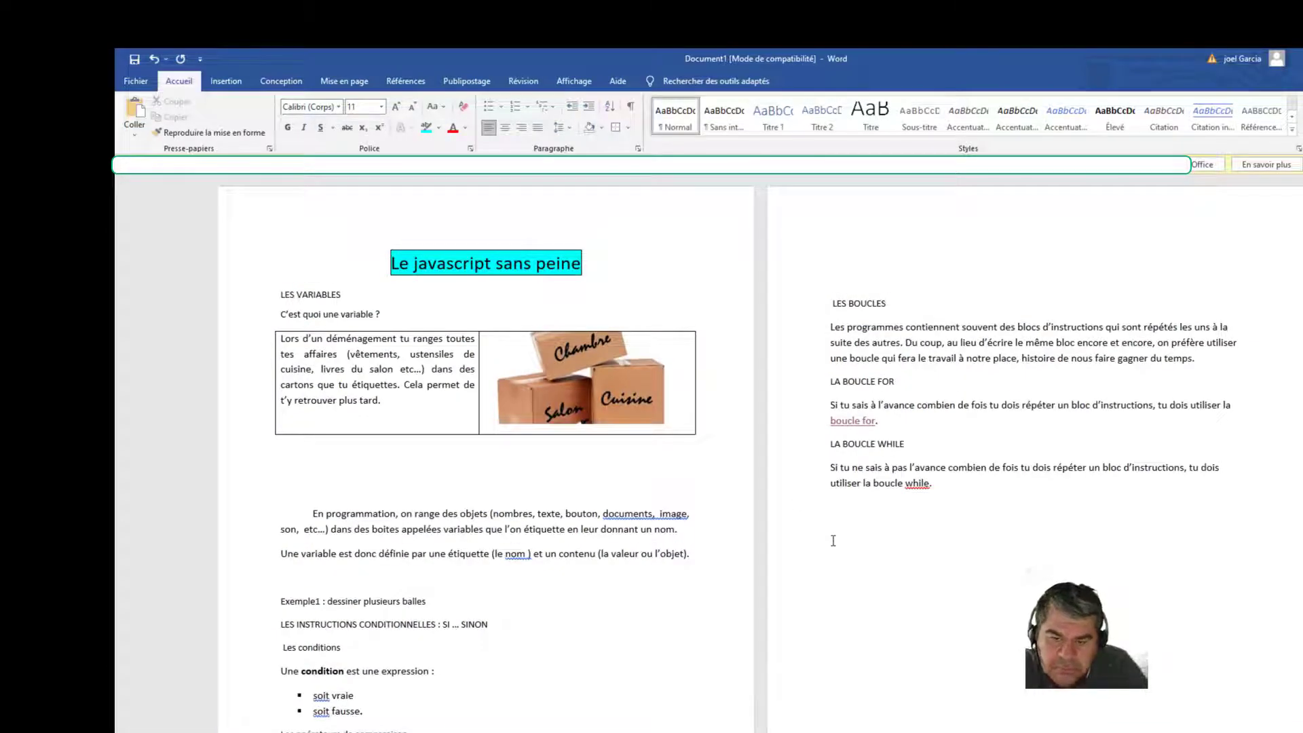
pyautogui.scroll(-2, 677, 522)
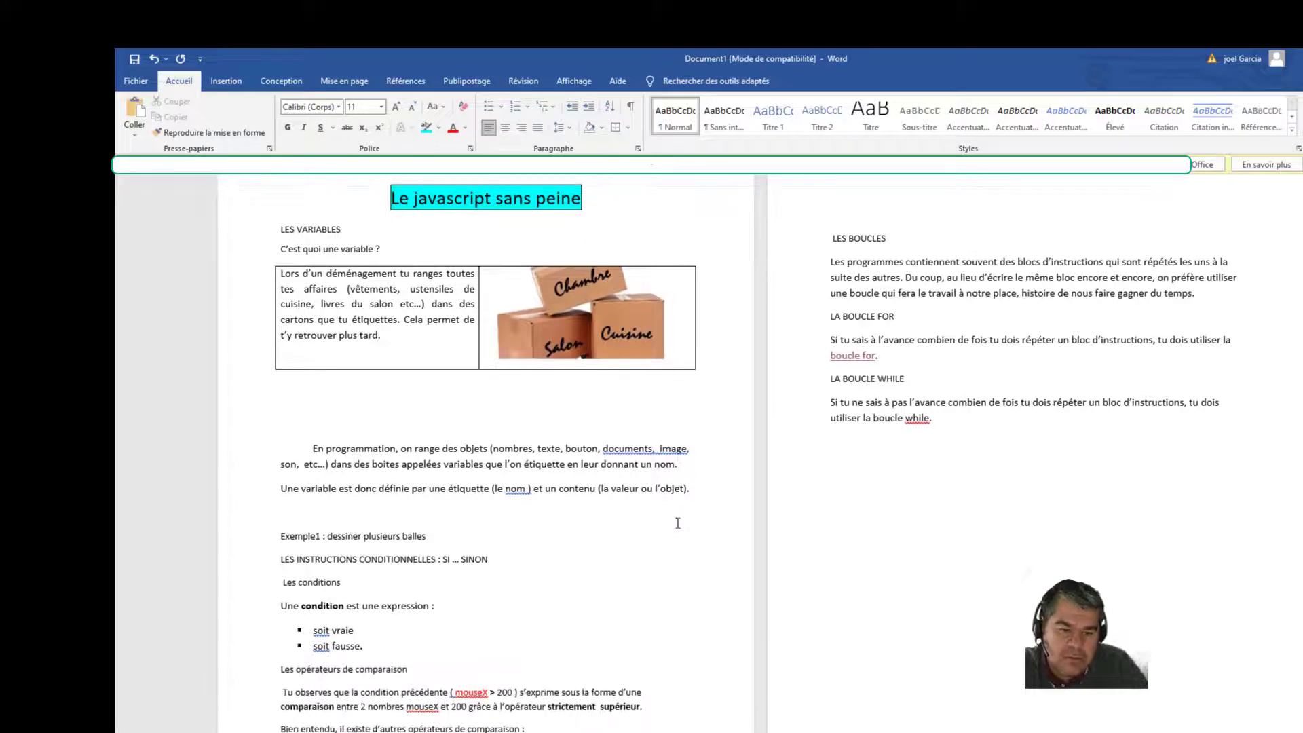
pyautogui.scroll(3, 677, 522)
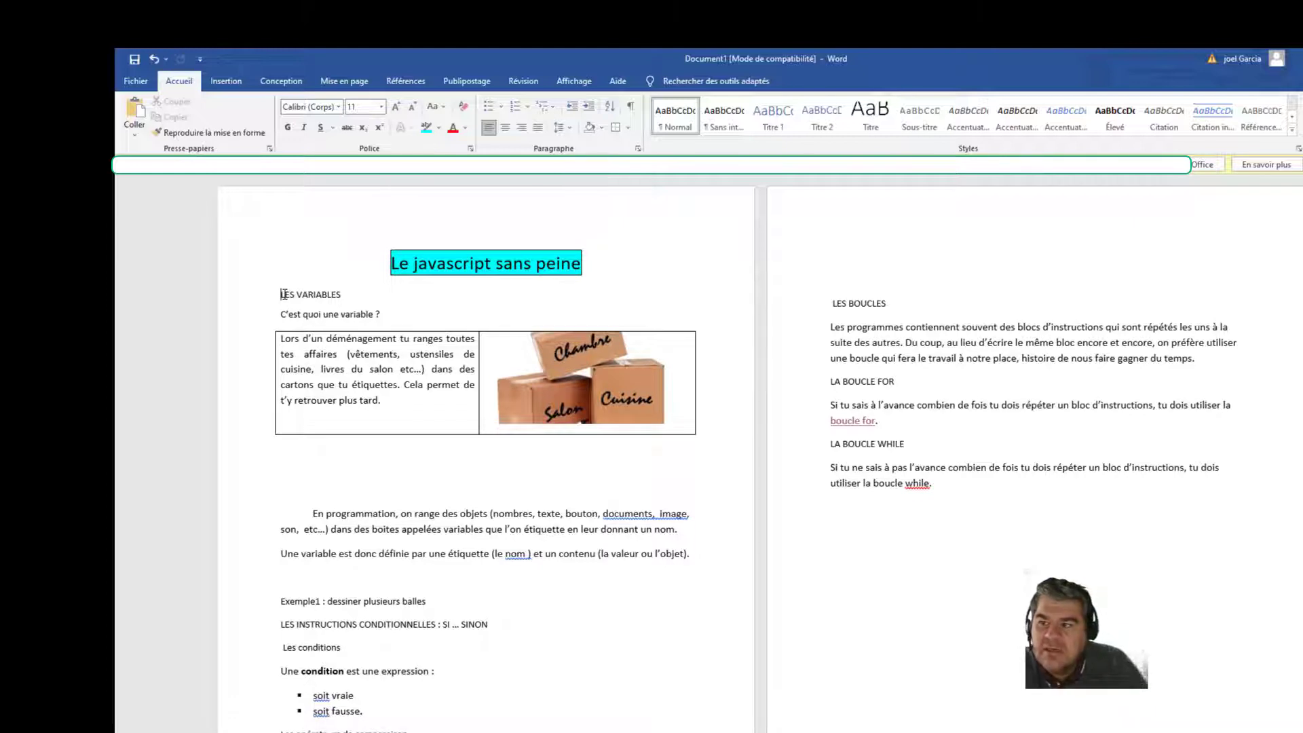
pyautogui.click(1298, 150)
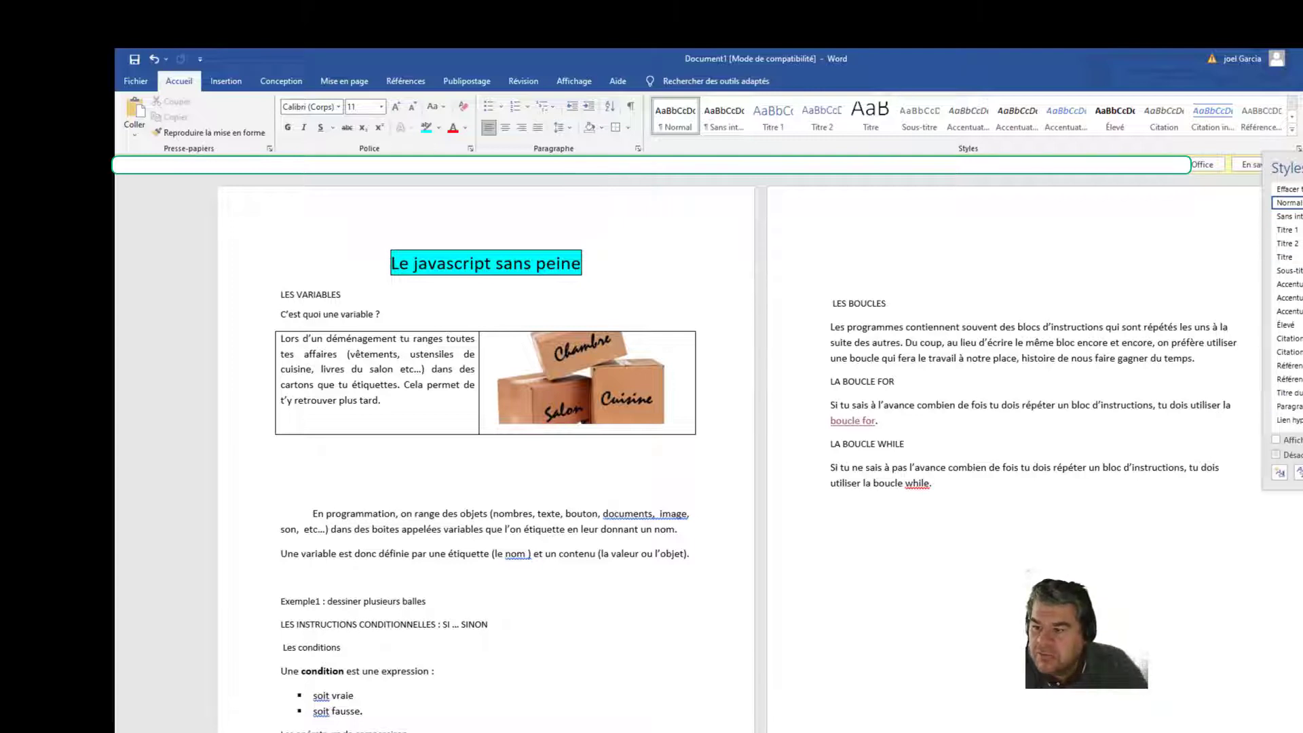
pyautogui.click(1300, 473)
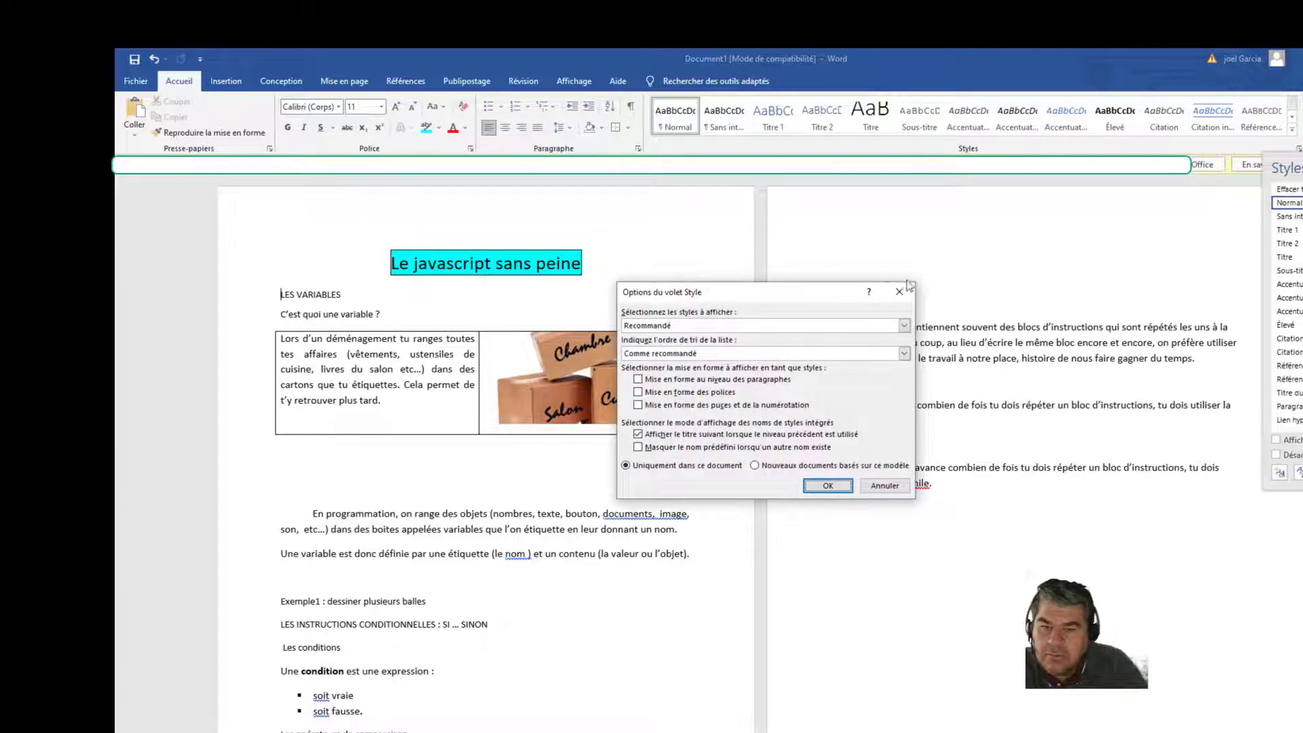
pyautogui.click(906, 296)
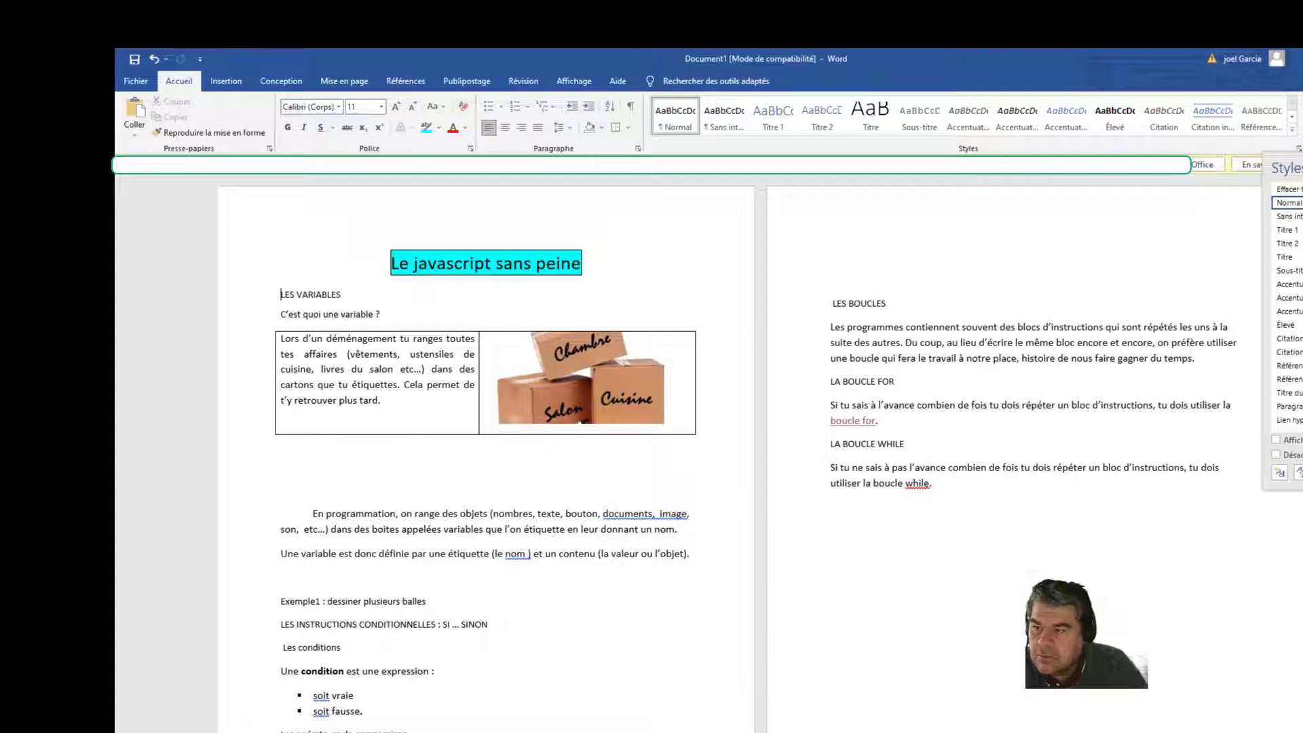
# Step: Create a new style named "monstyle" from the formatting of the LES VARIABLES heading
pyautogui.click(1293, 129)
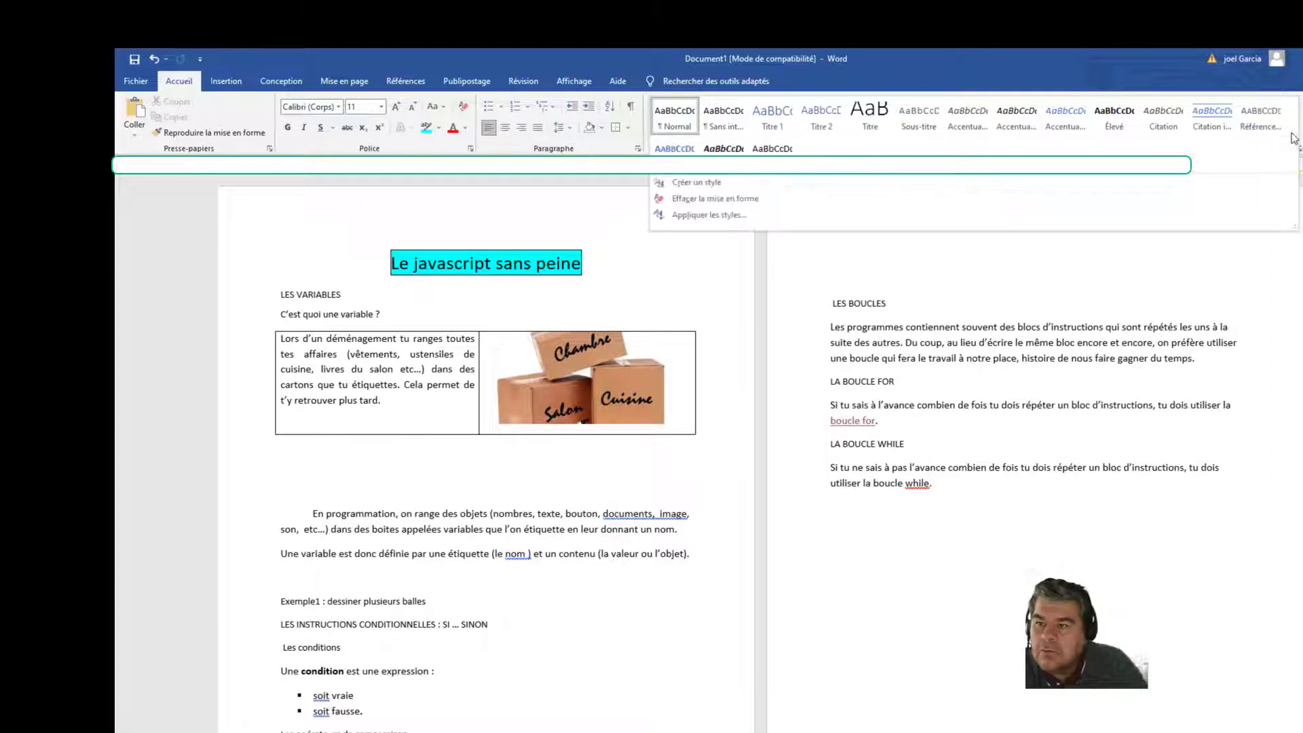
pyautogui.click(716, 183)
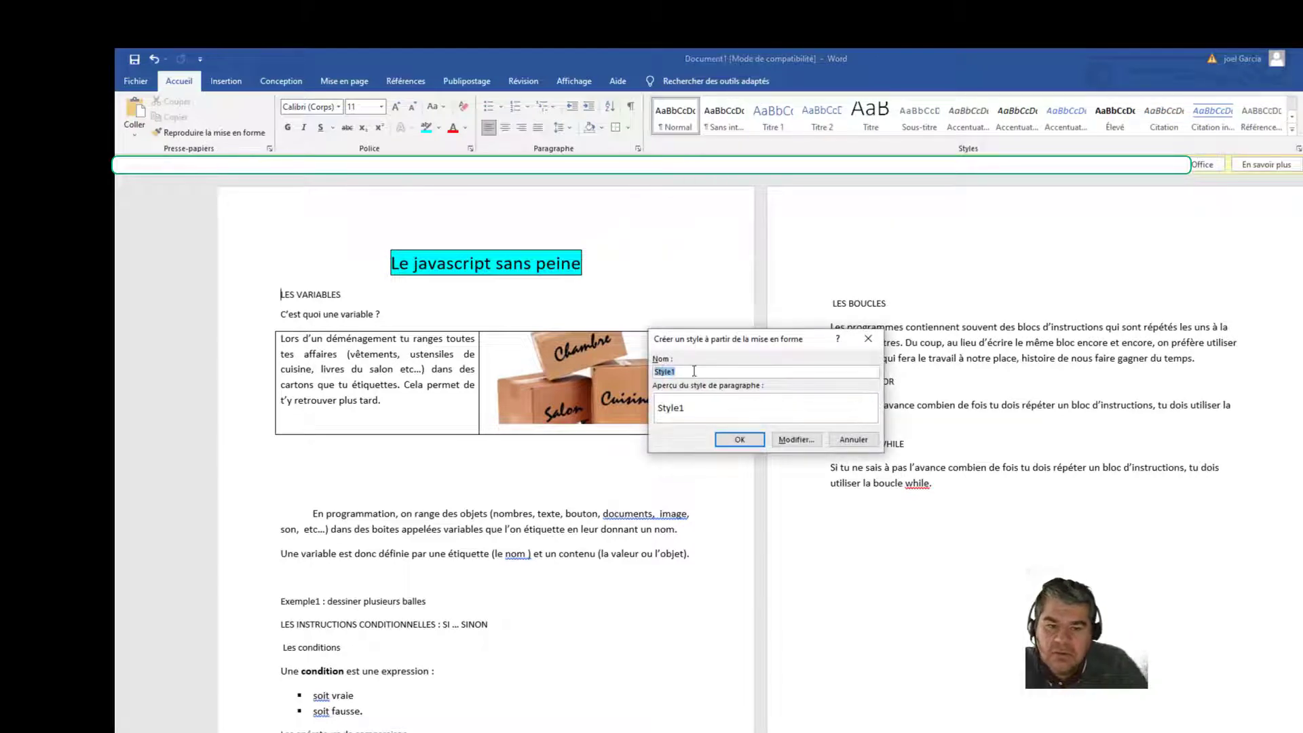
pyautogui.write('monstyle')
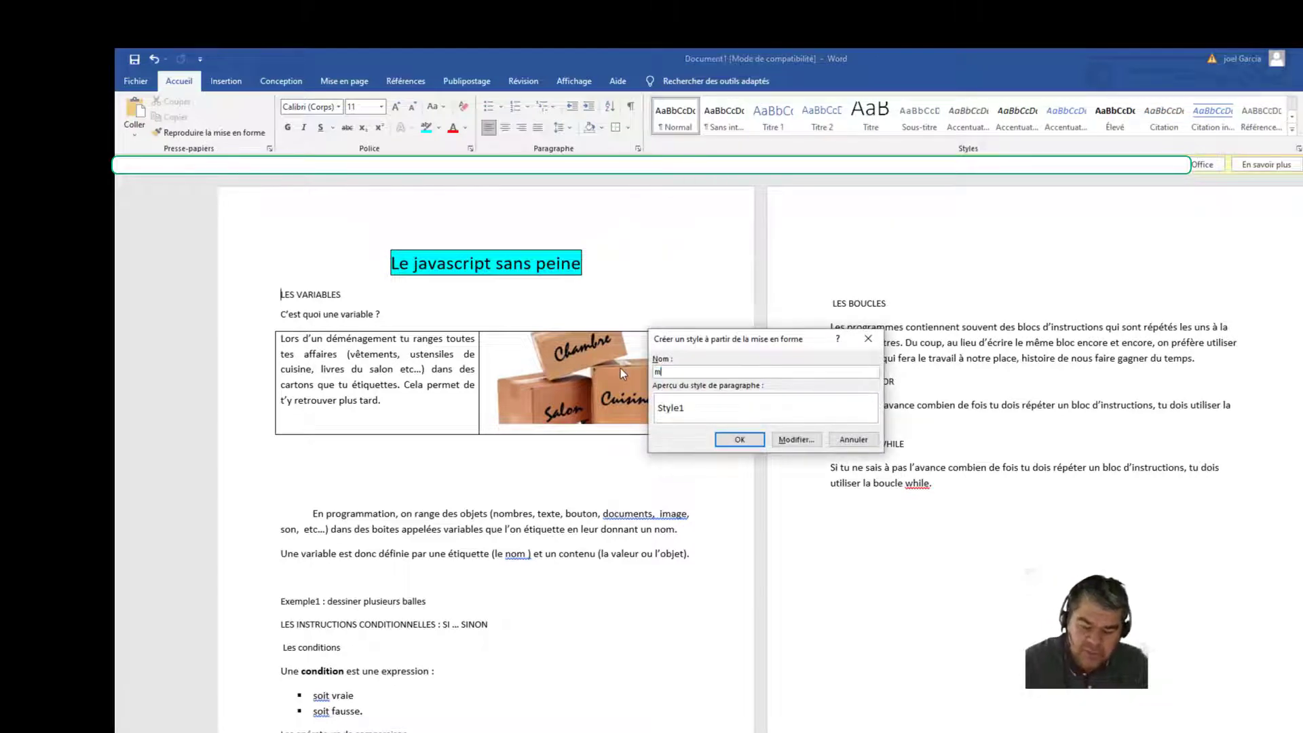
pyautogui.click(728, 439)
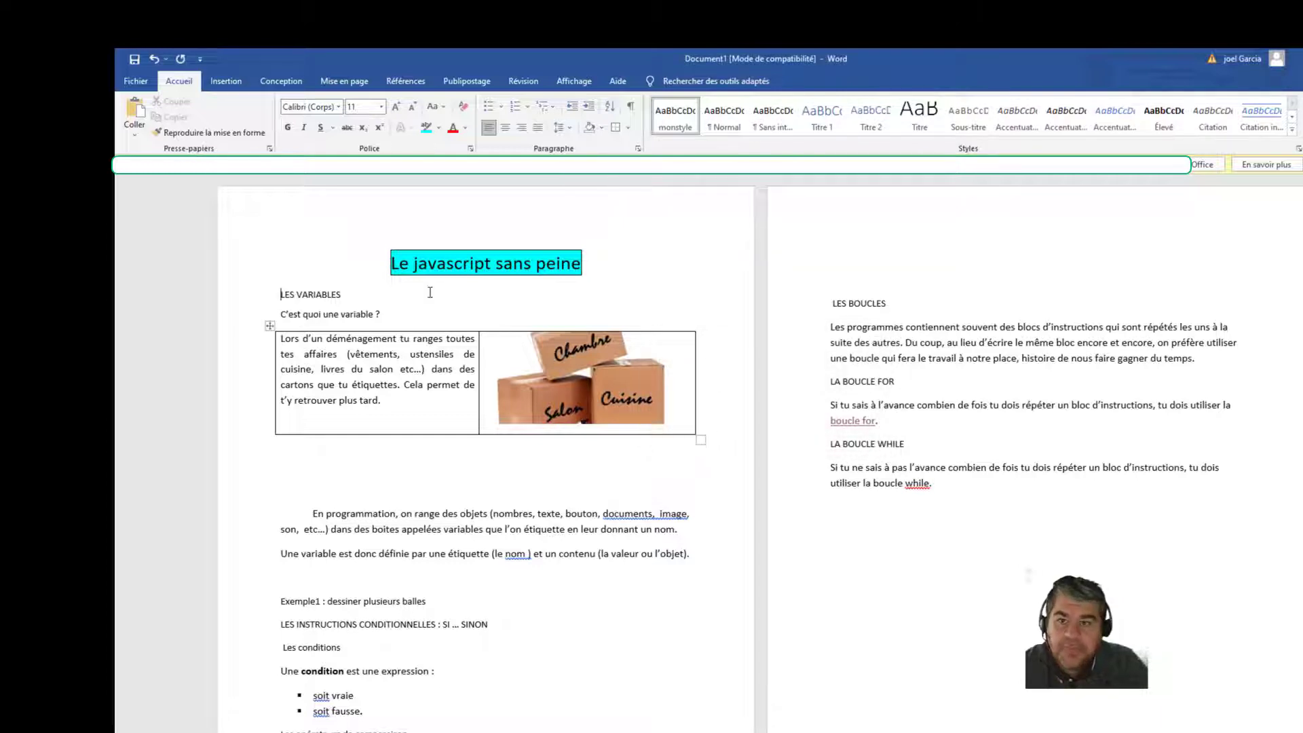
# Step: Start modifying the monstyle style and set its font to Bahnschrift at size 16
pyautogui.click(1292, 129)
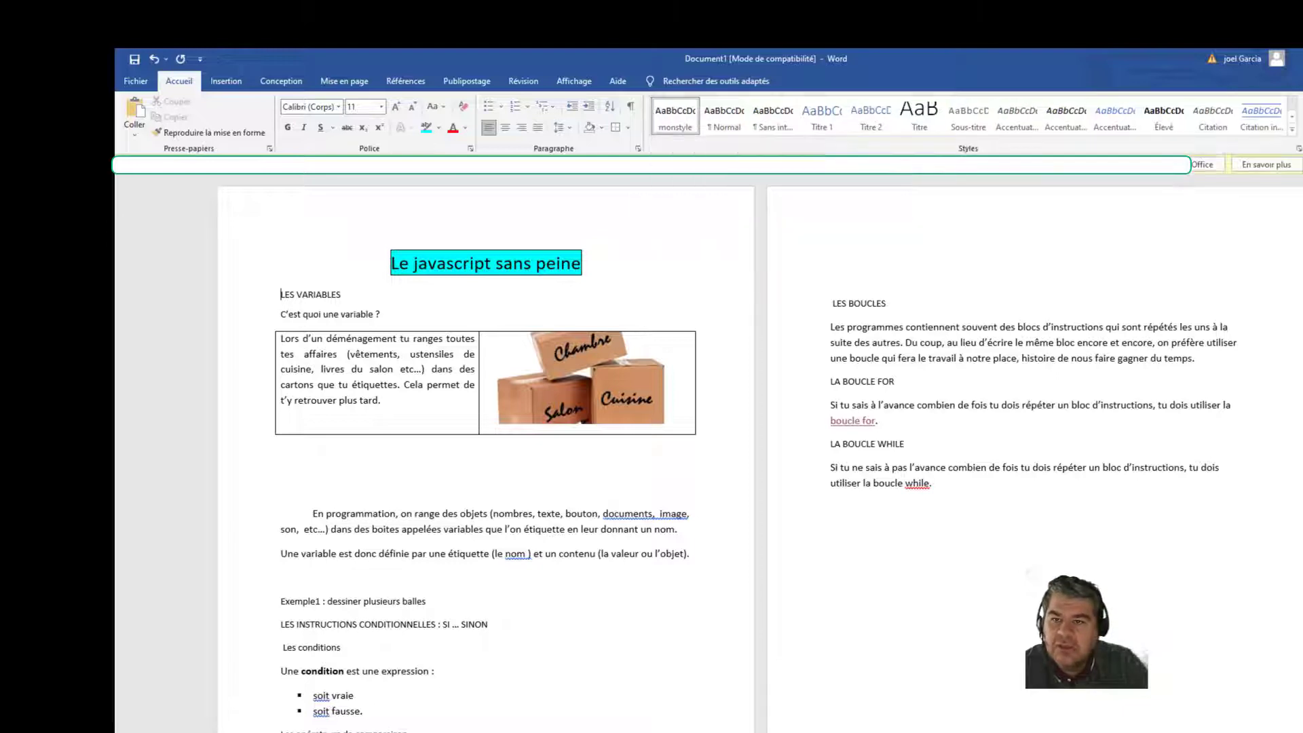
pyautogui.press('Escape')
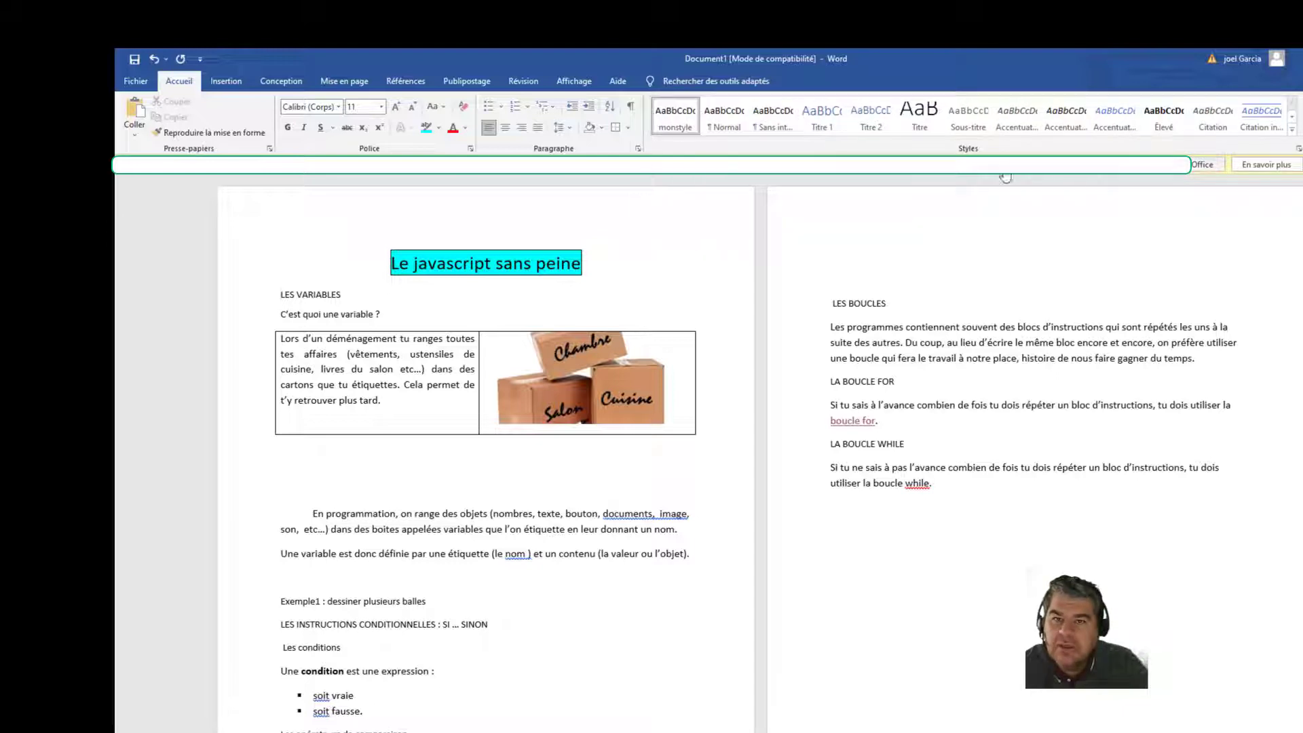
pyautogui.rightClick(673, 120)
pyautogui.click(706, 142)
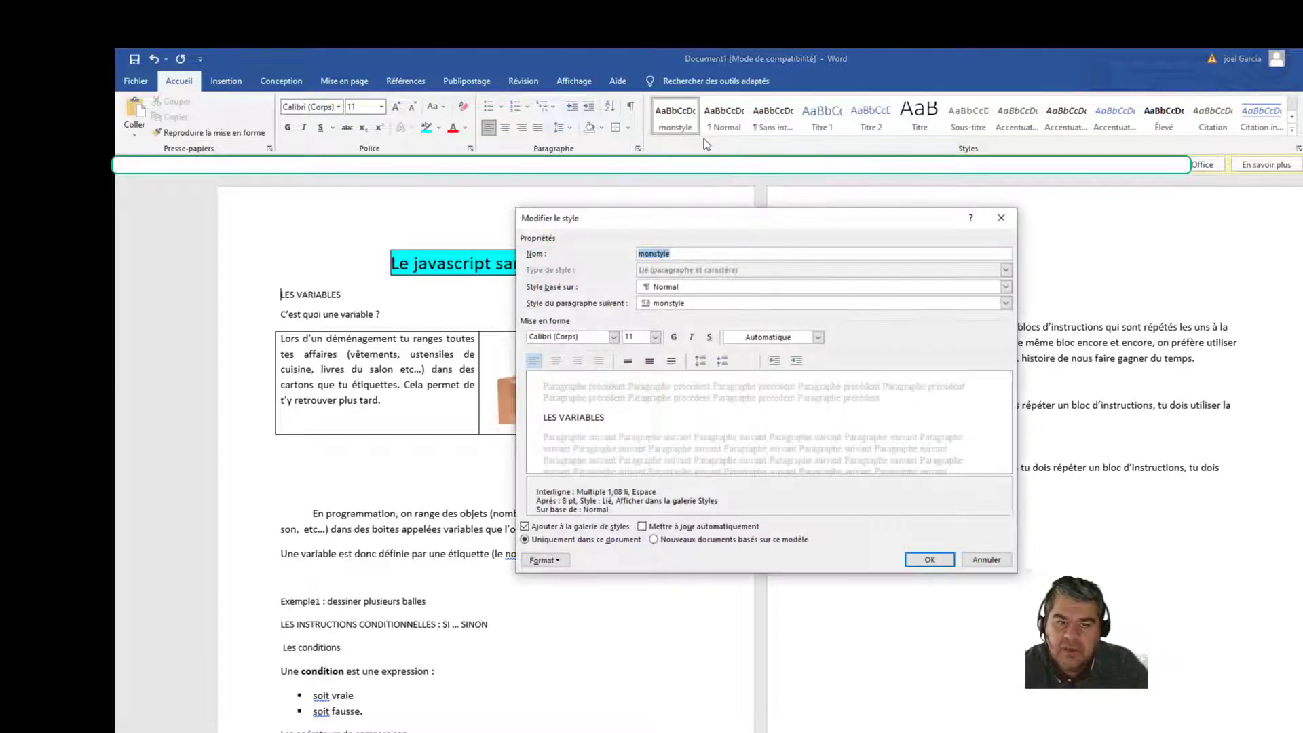
pyautogui.click(613, 337)
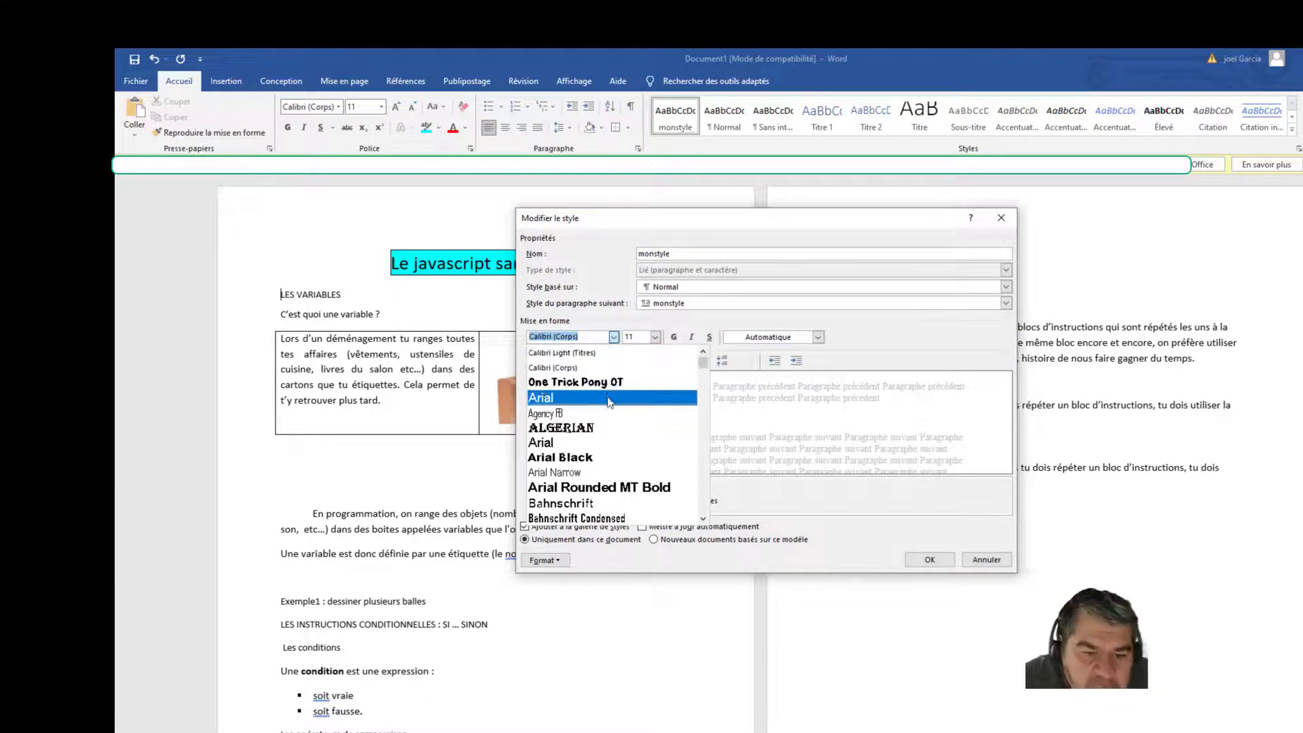
pyautogui.scroll(-1, 592, 455)
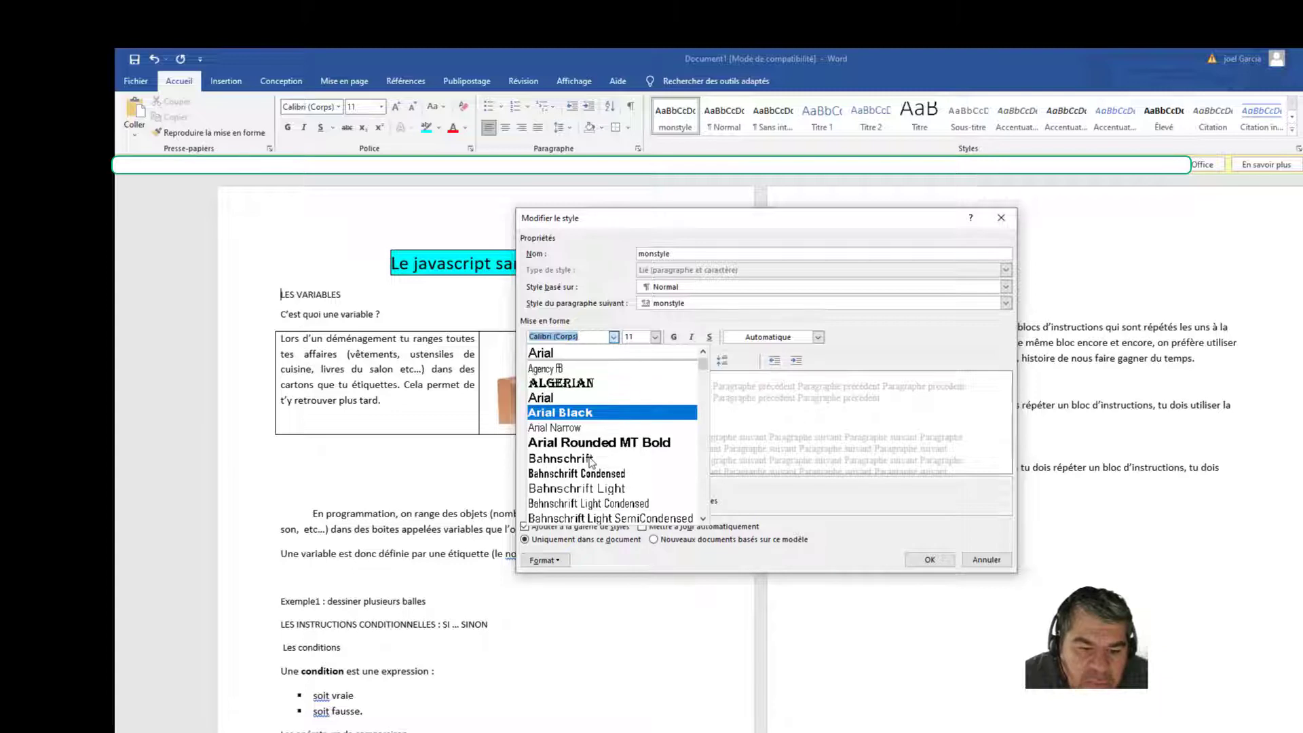
pyautogui.click(590, 459)
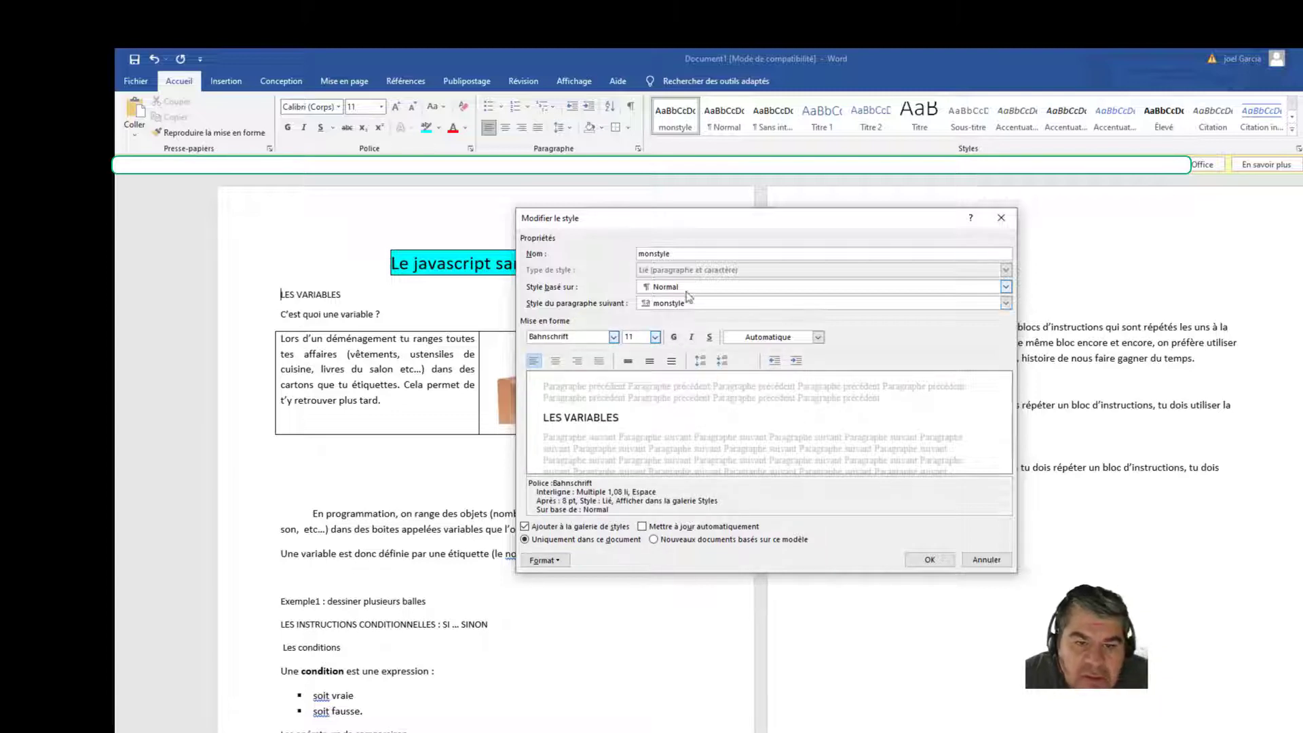
pyautogui.click(655, 337)
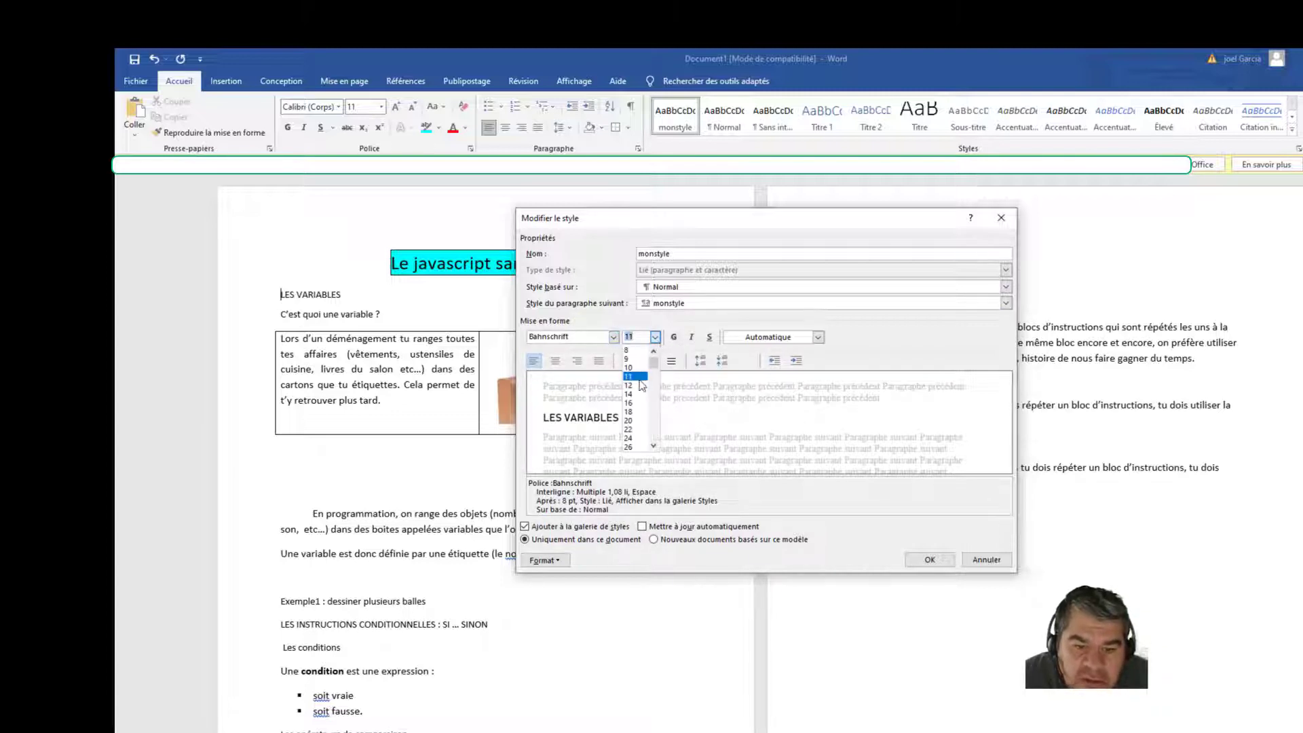
pyautogui.click(638, 404)
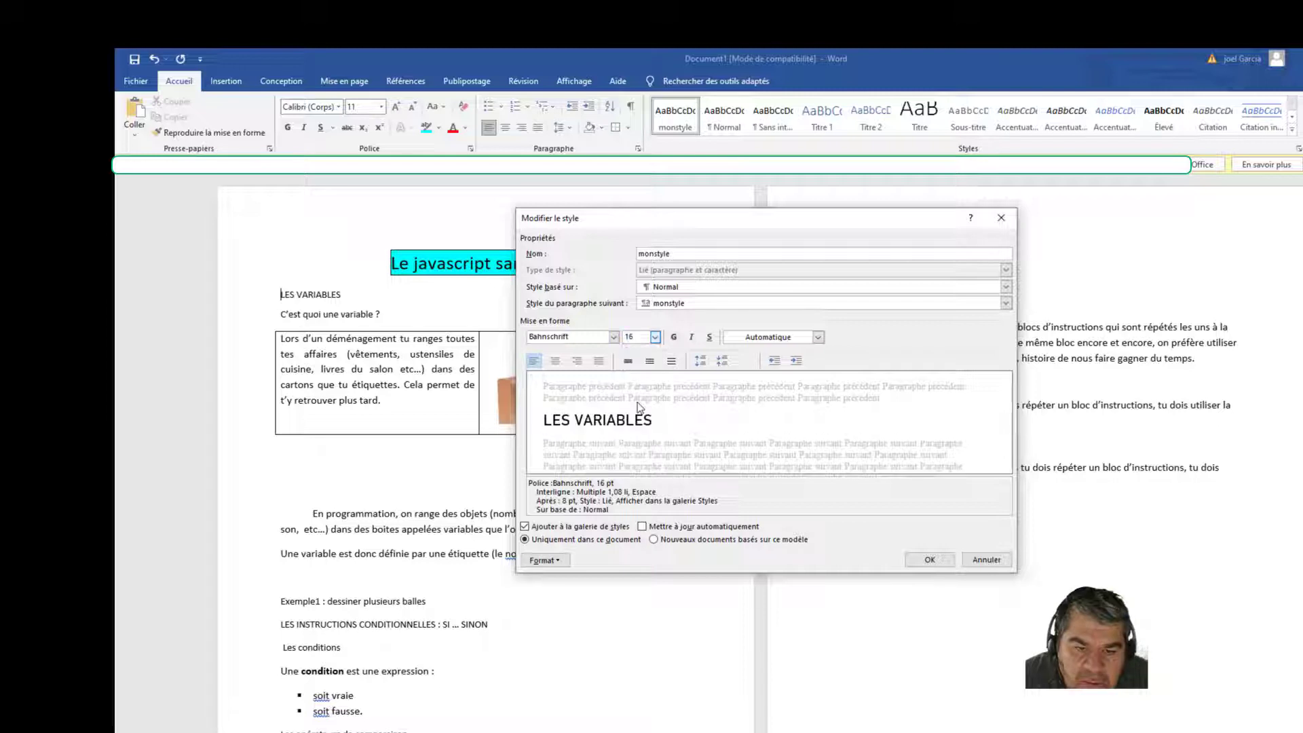
# Step: Make the monstyle text bold and colour it standard light blue (Bleu clair)
pyautogui.click(675, 338)
pyautogui.click(819, 338)
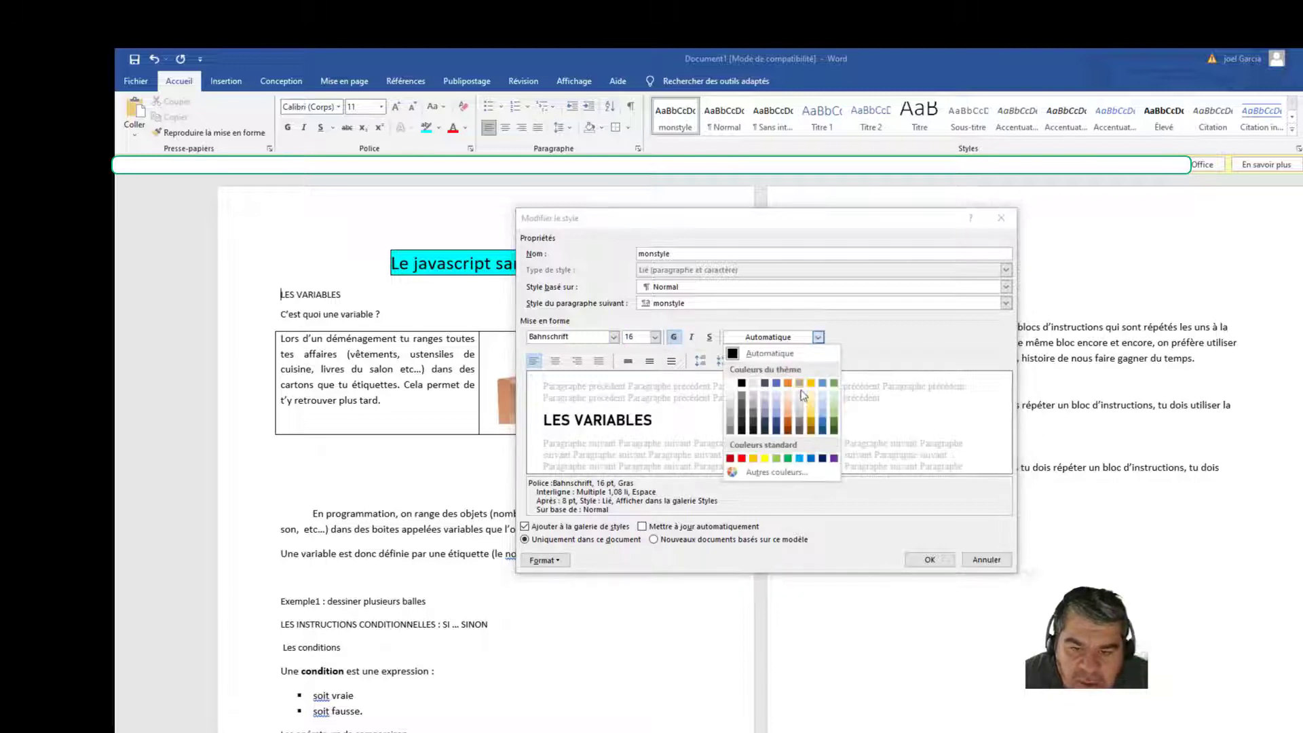
pyautogui.click(801, 459)
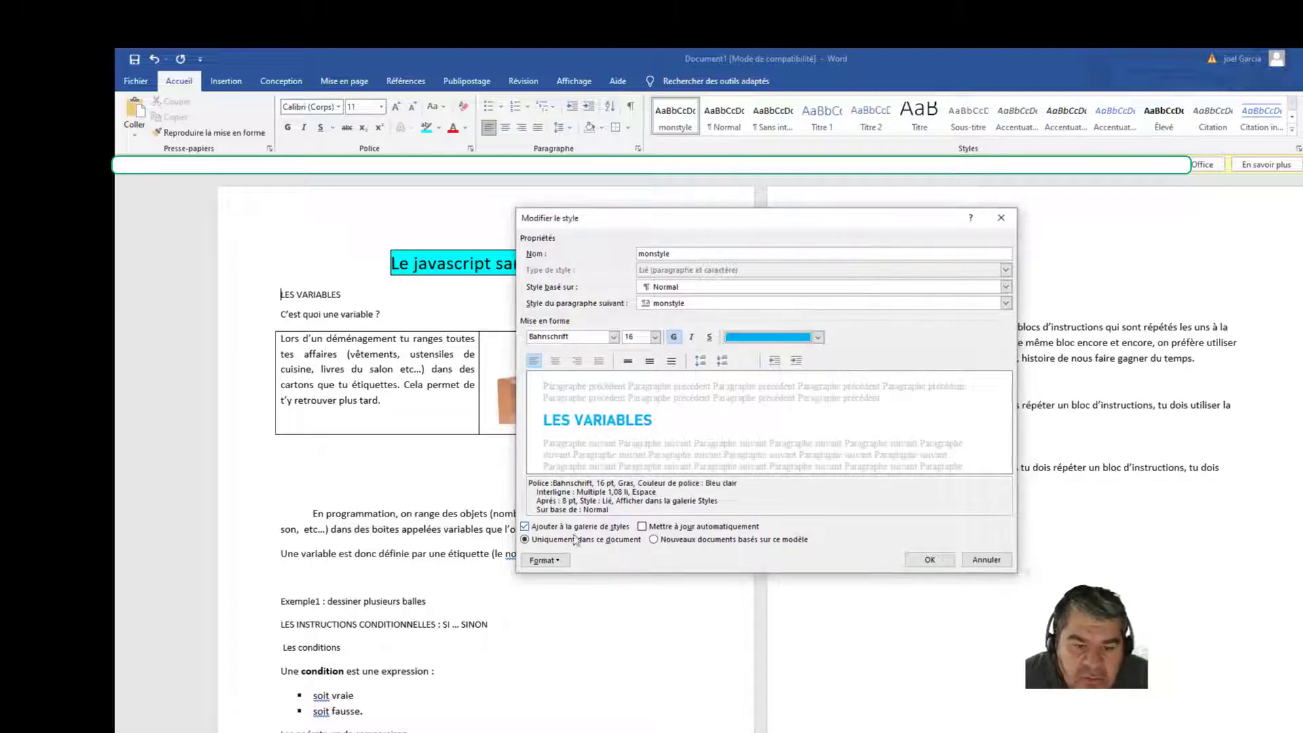
# Step: Add 1. 2. 3. numbering to monstyle and save the style changes
pyautogui.click(543, 560)
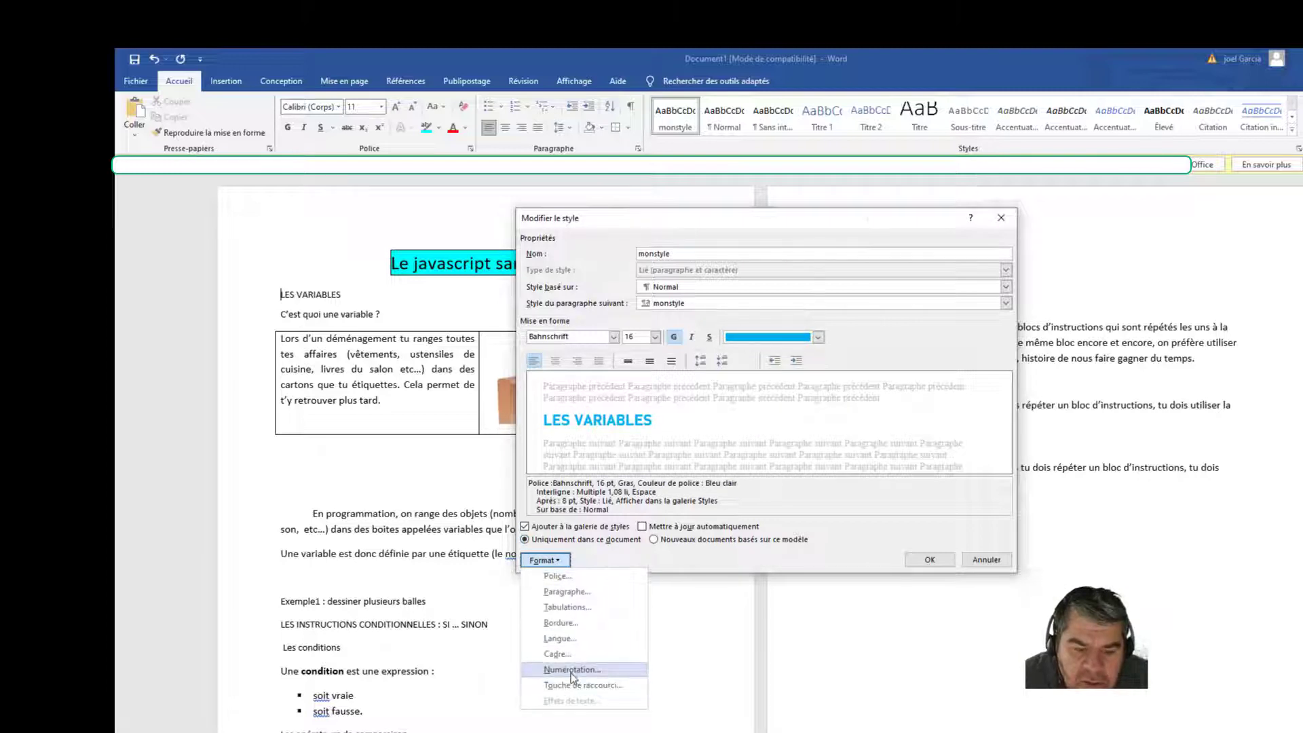
pyautogui.click(573, 671)
pyautogui.click(756, 364)
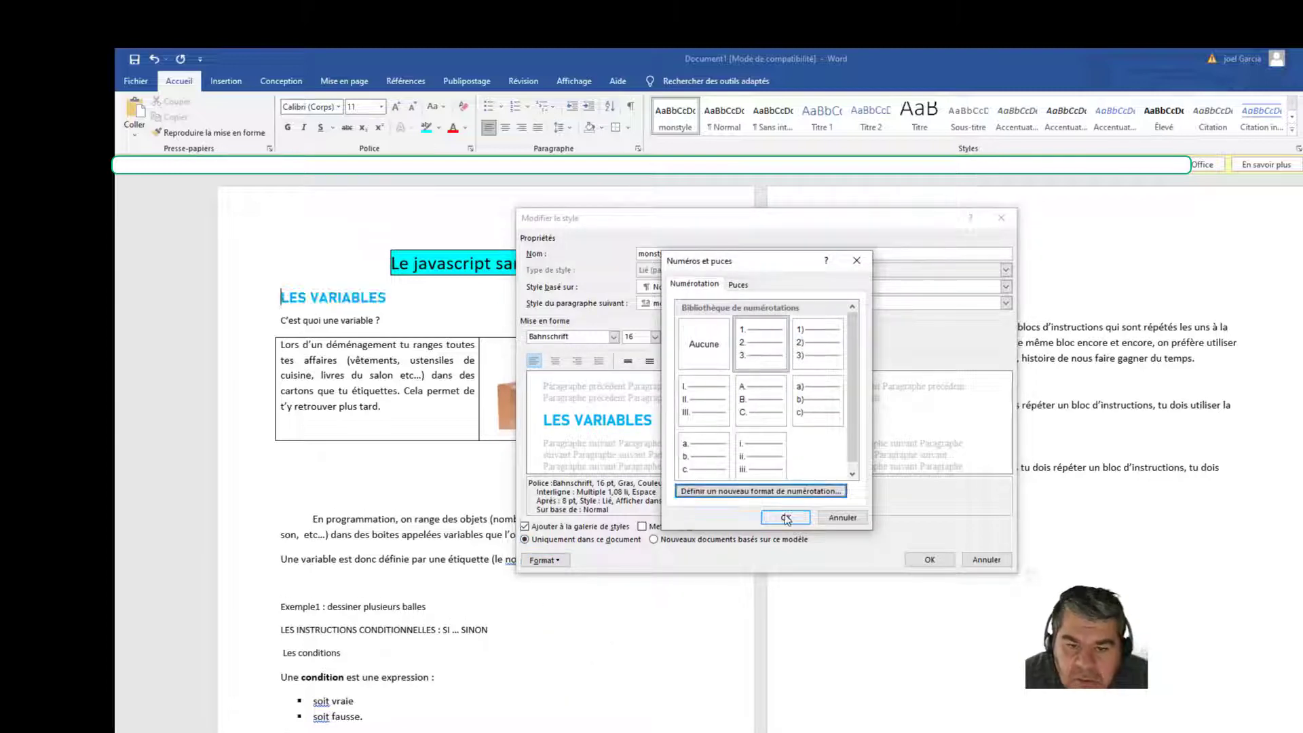
pyautogui.click(785, 518)
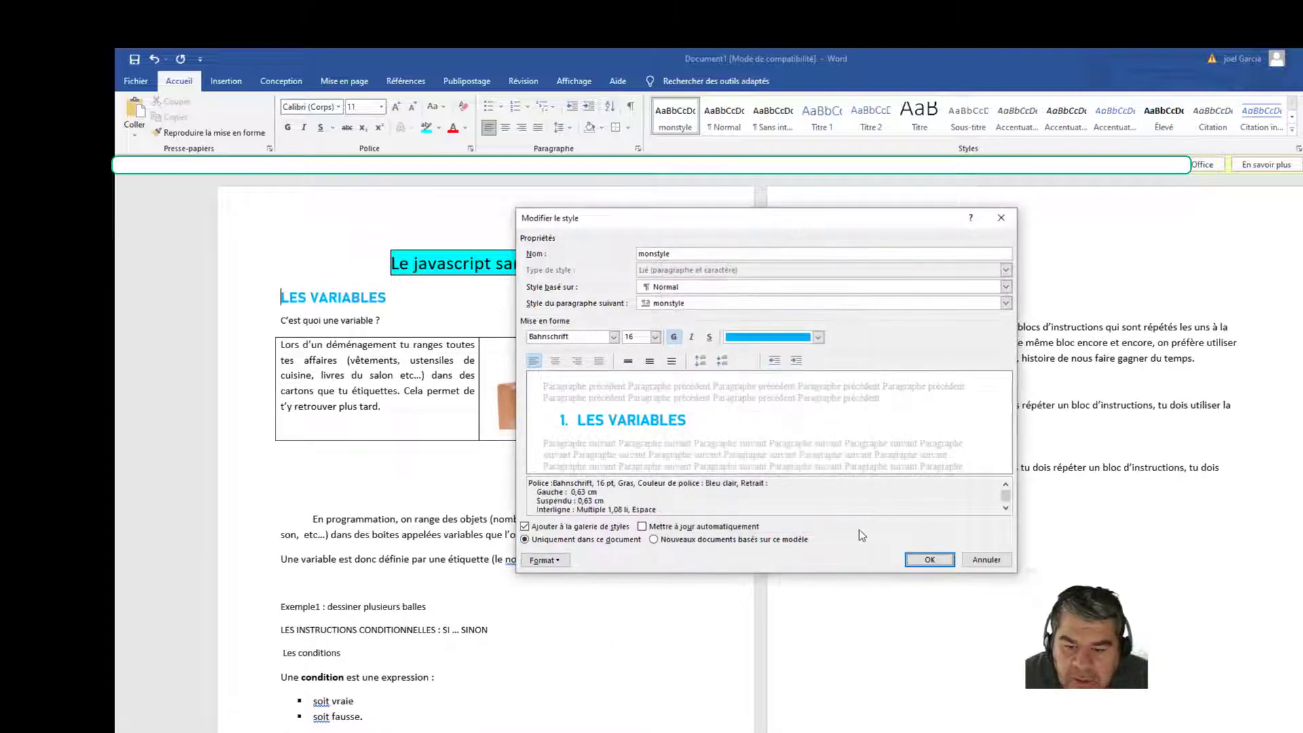
pyautogui.click(930, 560)
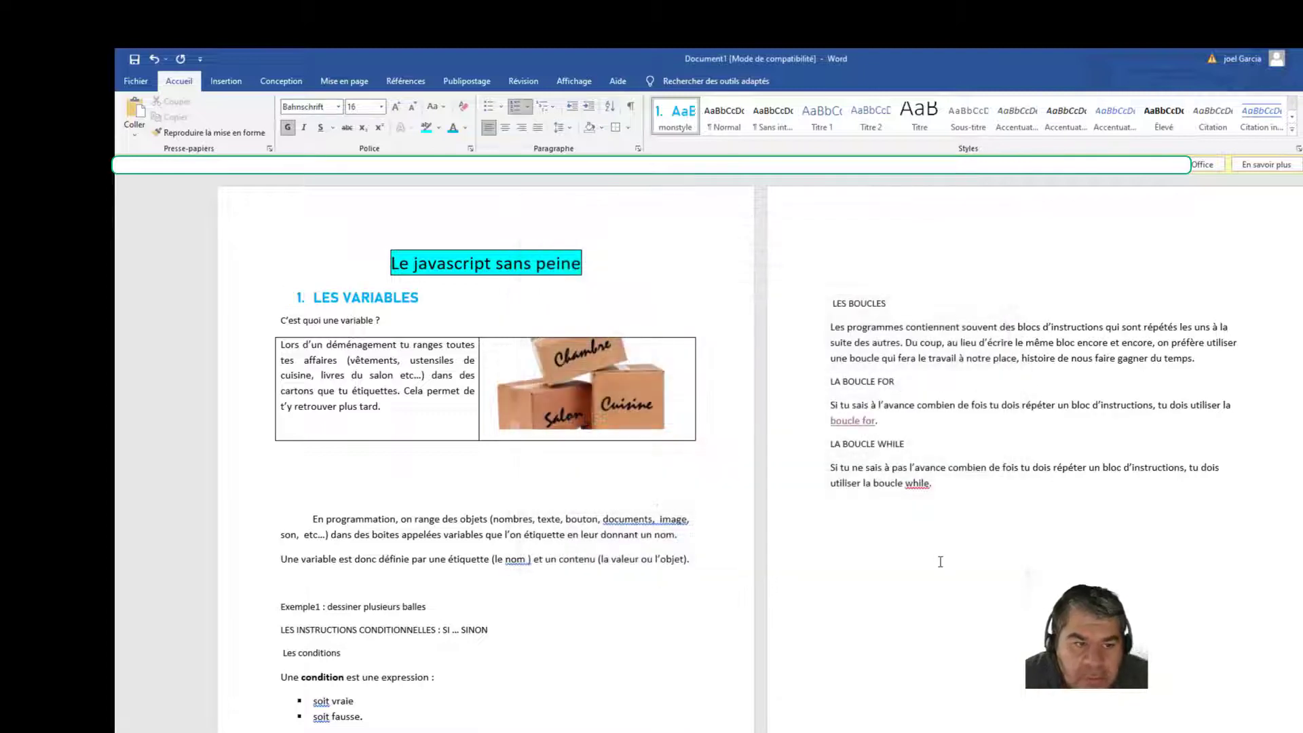
# Step: Apply the monstyle style to the "C'est quoi une variable ?" line and demote it to sub-level a
pyautogui.click(282, 320)
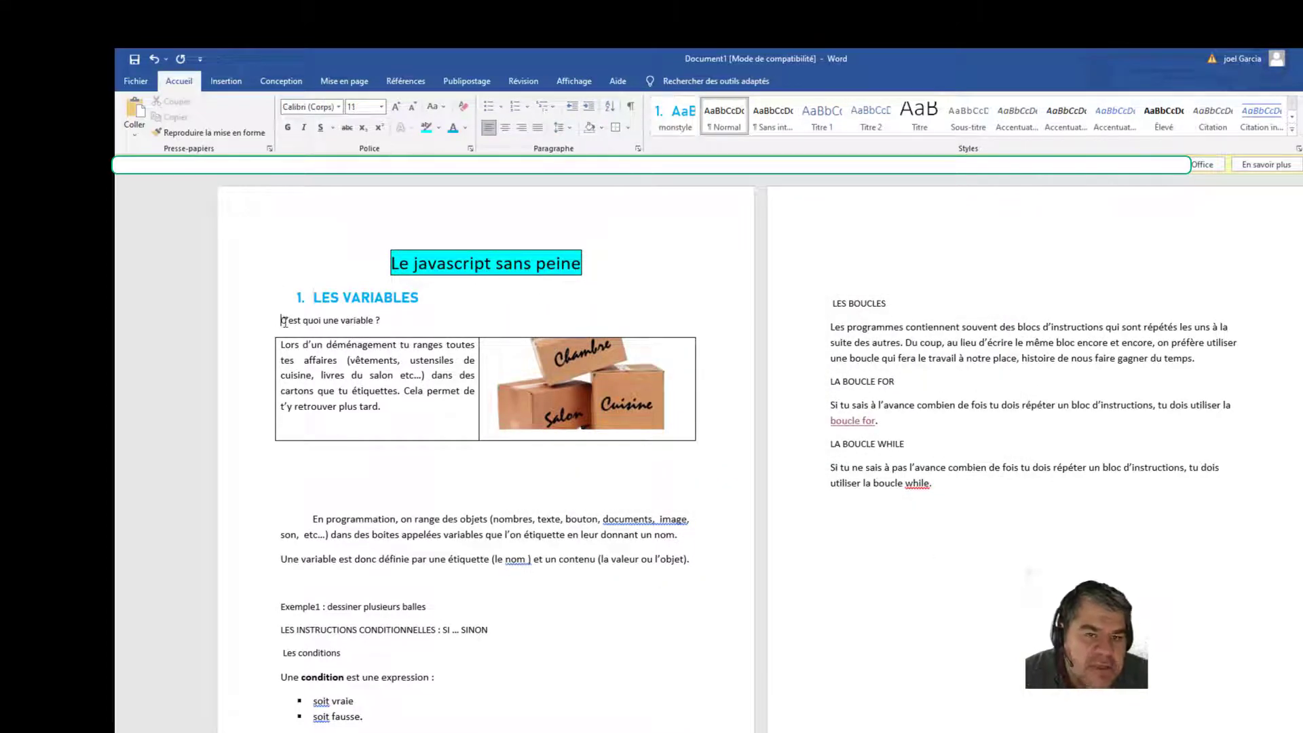
pyautogui.click(676, 119)
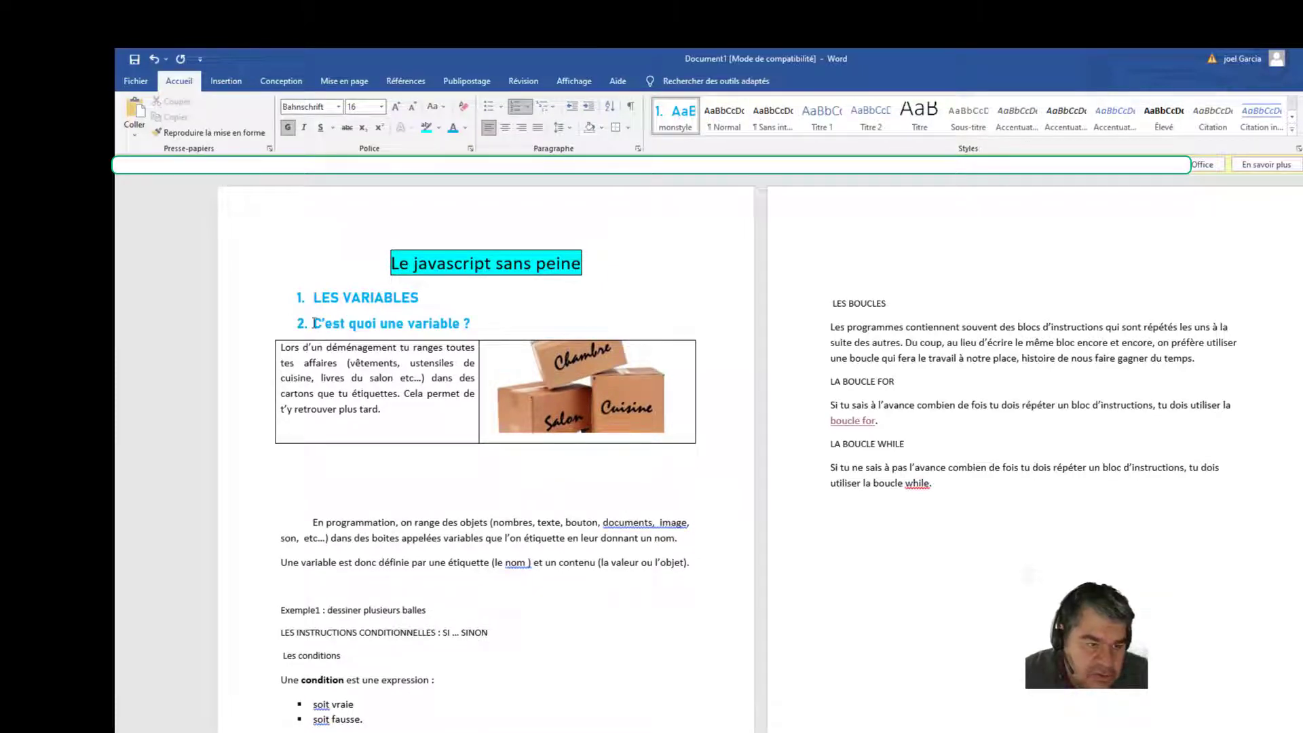
pyautogui.press('Tab')
# Step: Apply the monstyle style to the "LES INSTRUCTIONS CONDITIONNELLES : SI ... SINON" line as a main numbered heading
pyautogui.scroll(-1, 319, 536)
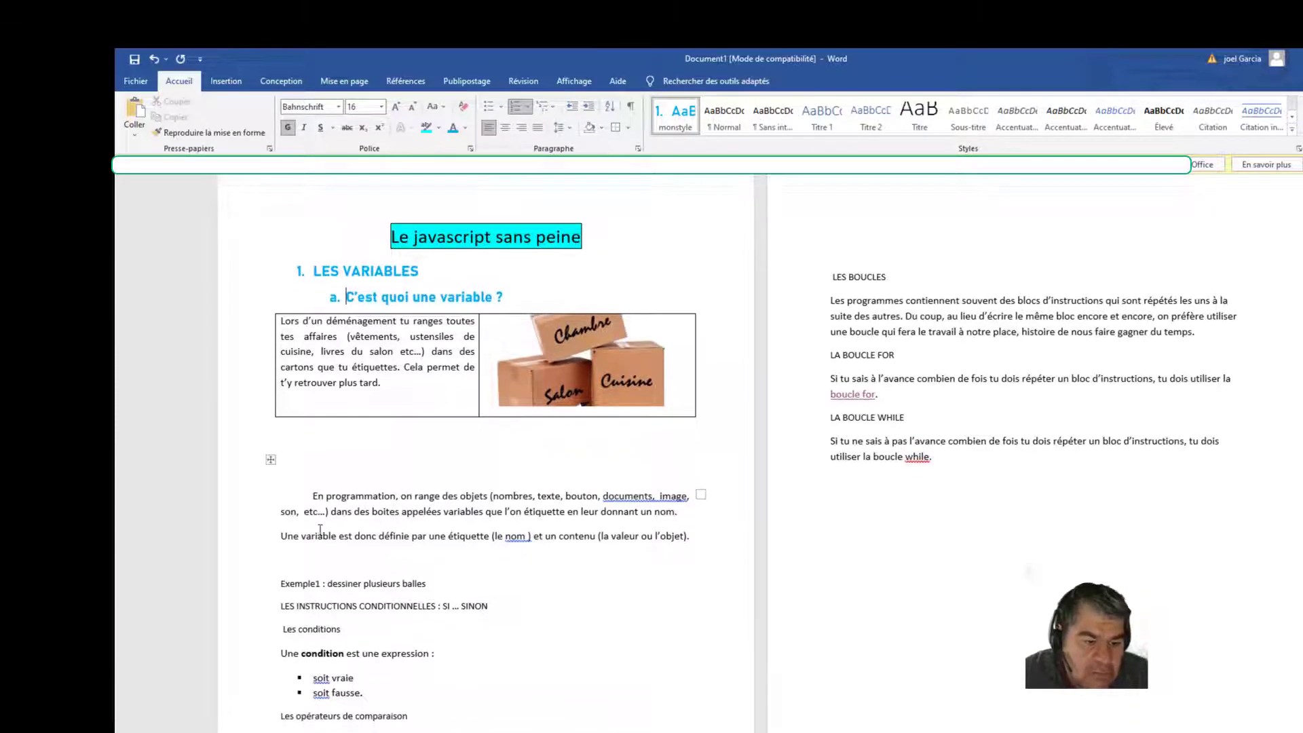
pyautogui.click(291, 599)
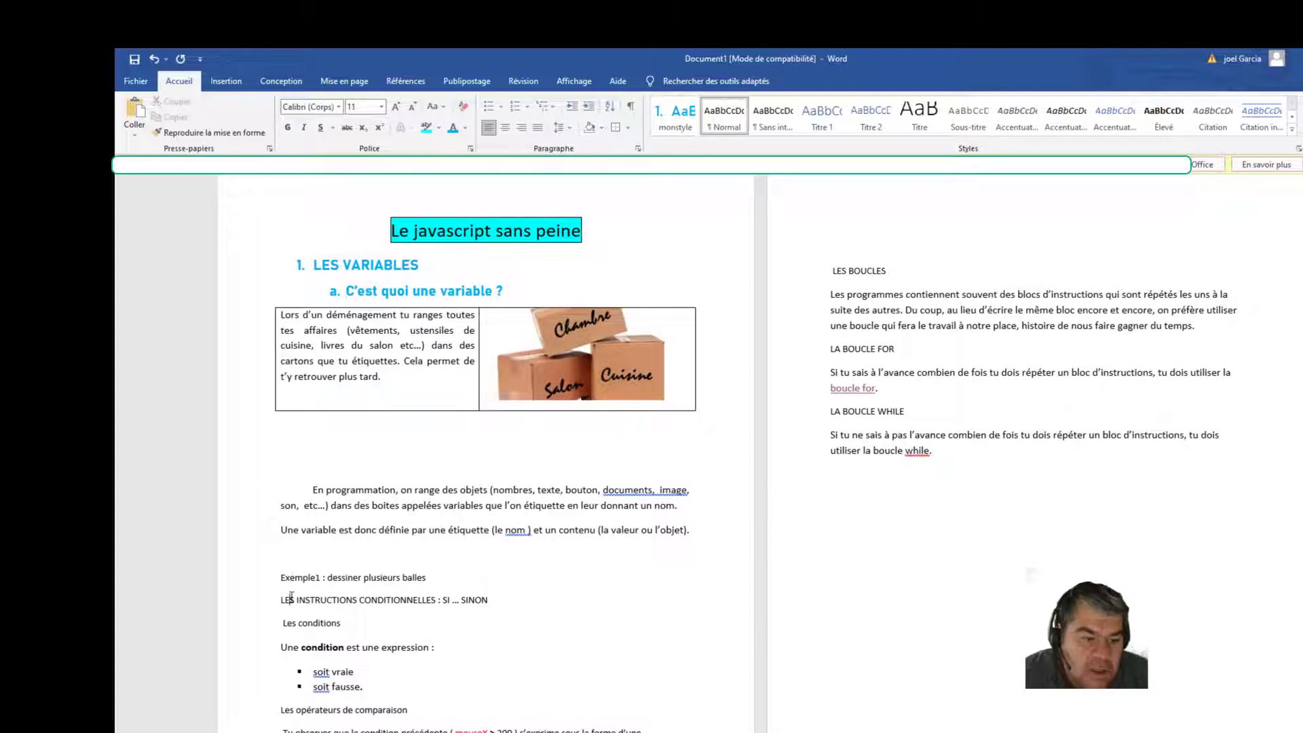
pyautogui.click(676, 119)
# Step: Apply the monstyle style to the "Les conditions" line
pyautogui.scroll(-1, 361, 543)
pyautogui.scroll(-3, 361, 543)
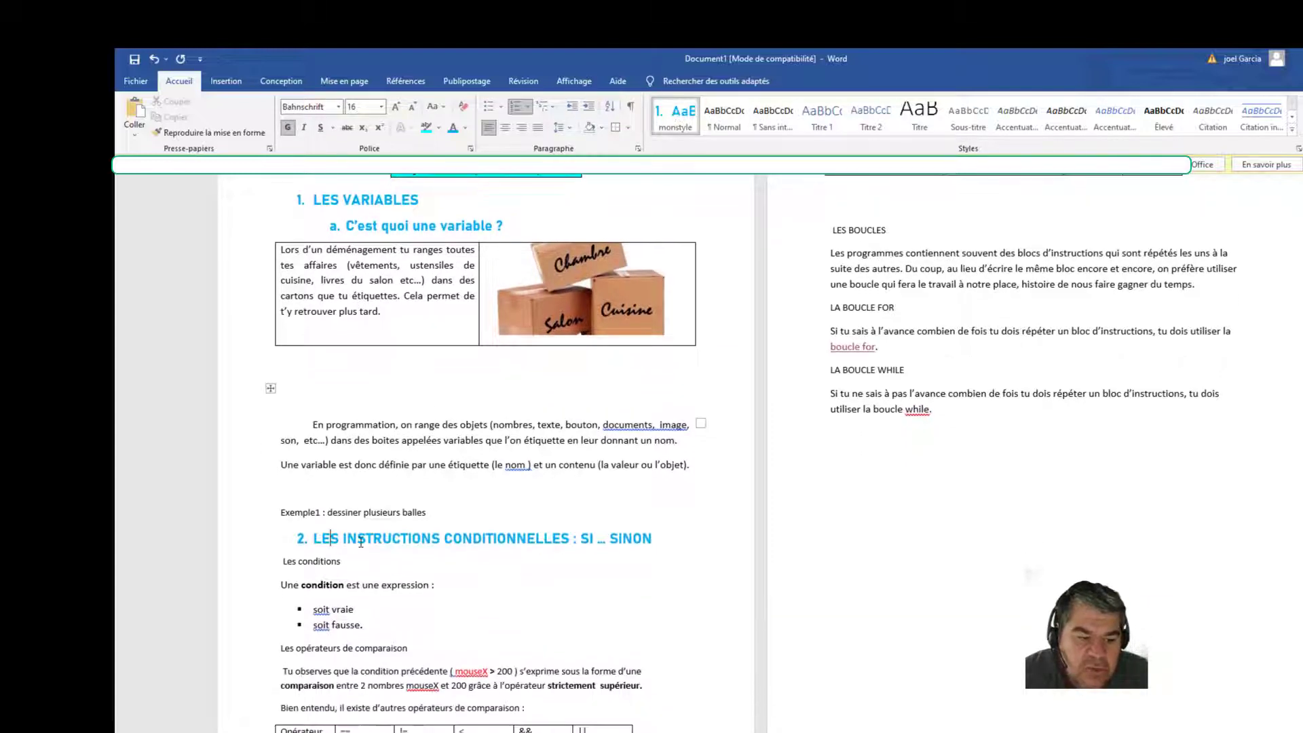
pyautogui.scroll(-2, 338, 603)
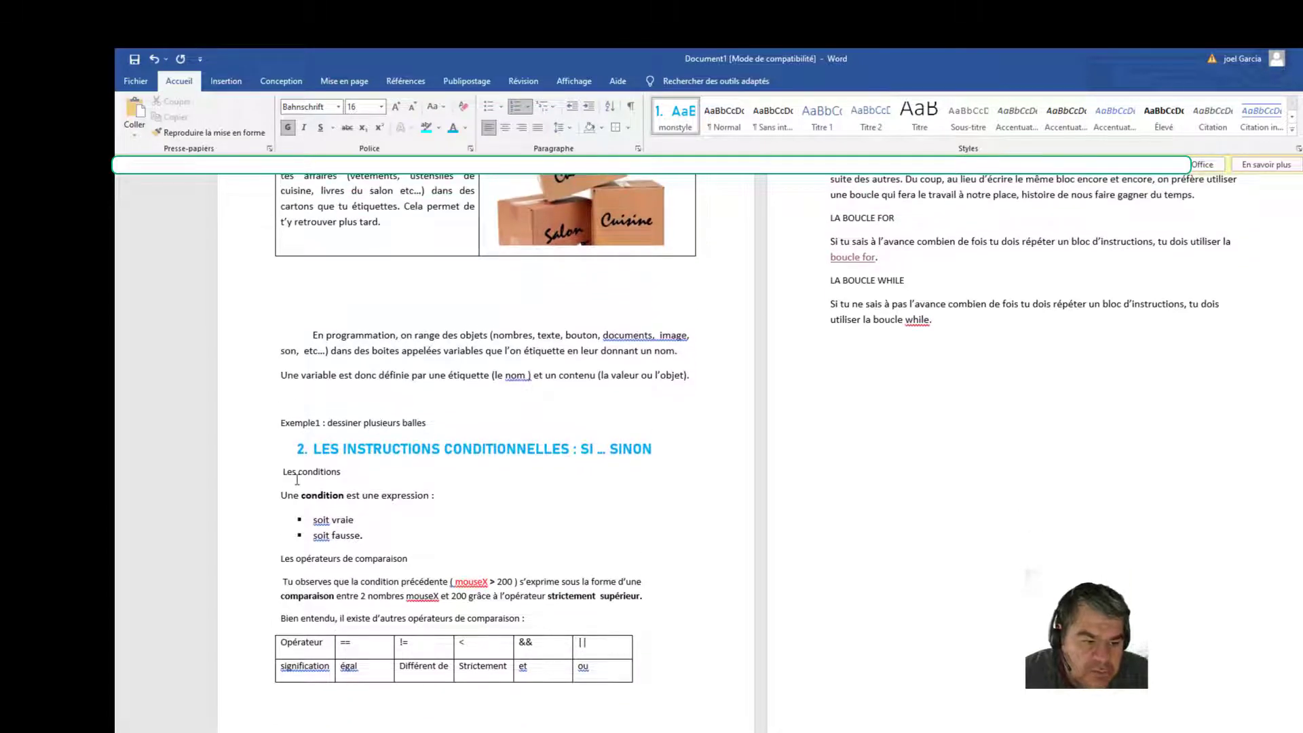
pyautogui.click(299, 472)
pyautogui.click(677, 112)
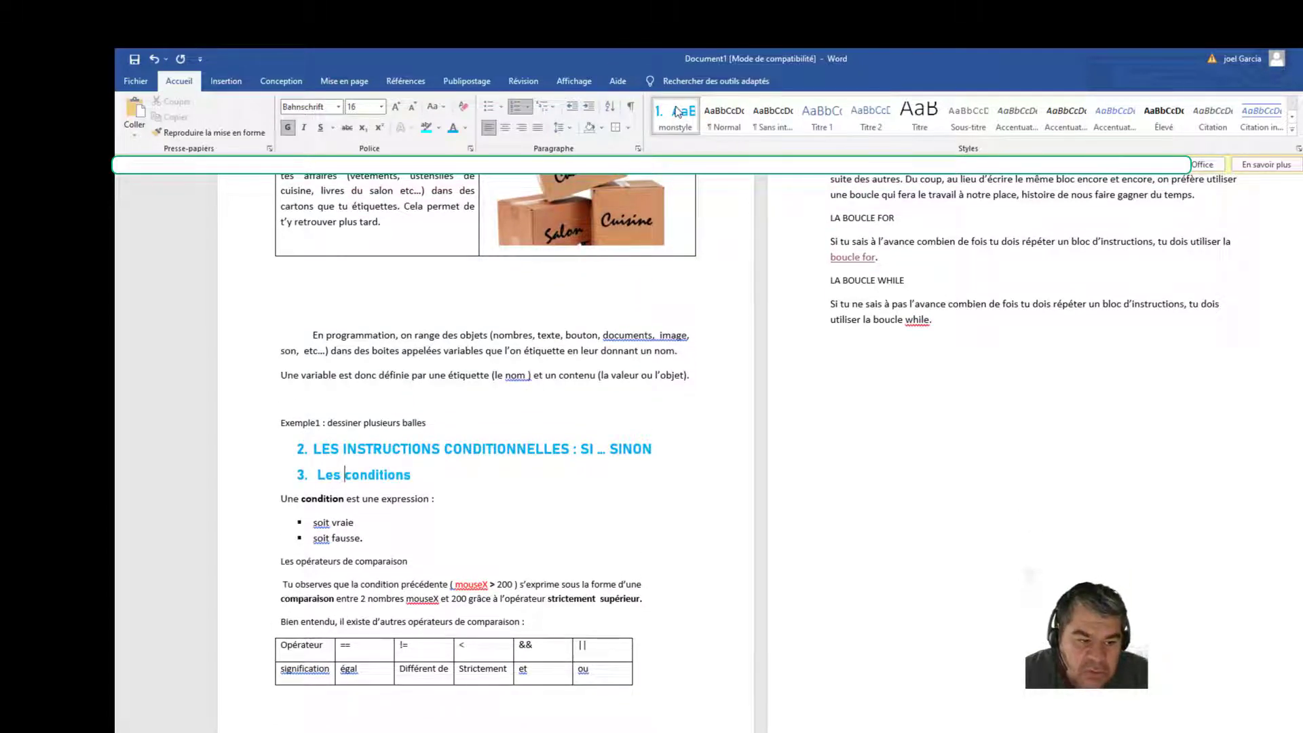
pyautogui.press('Tab')
pyautogui.click(335, 476)
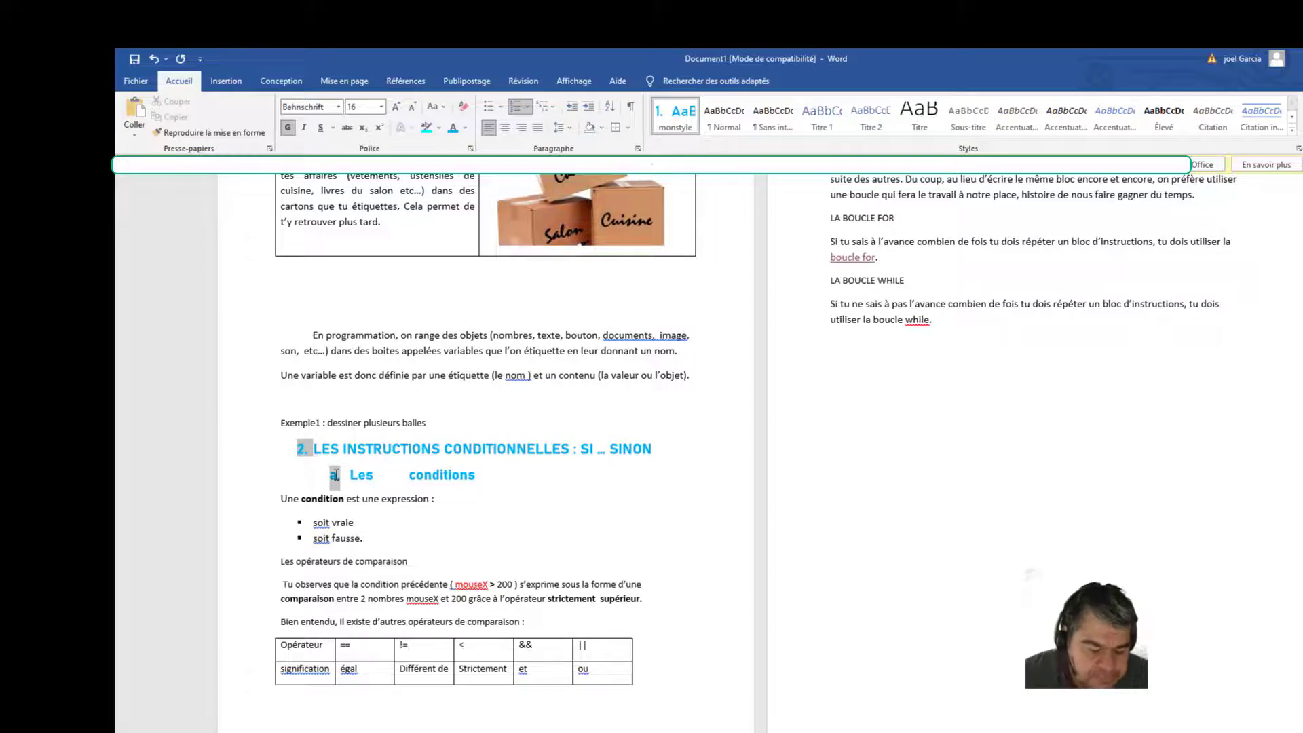
pyautogui.hotkey('ctrl', 'z')
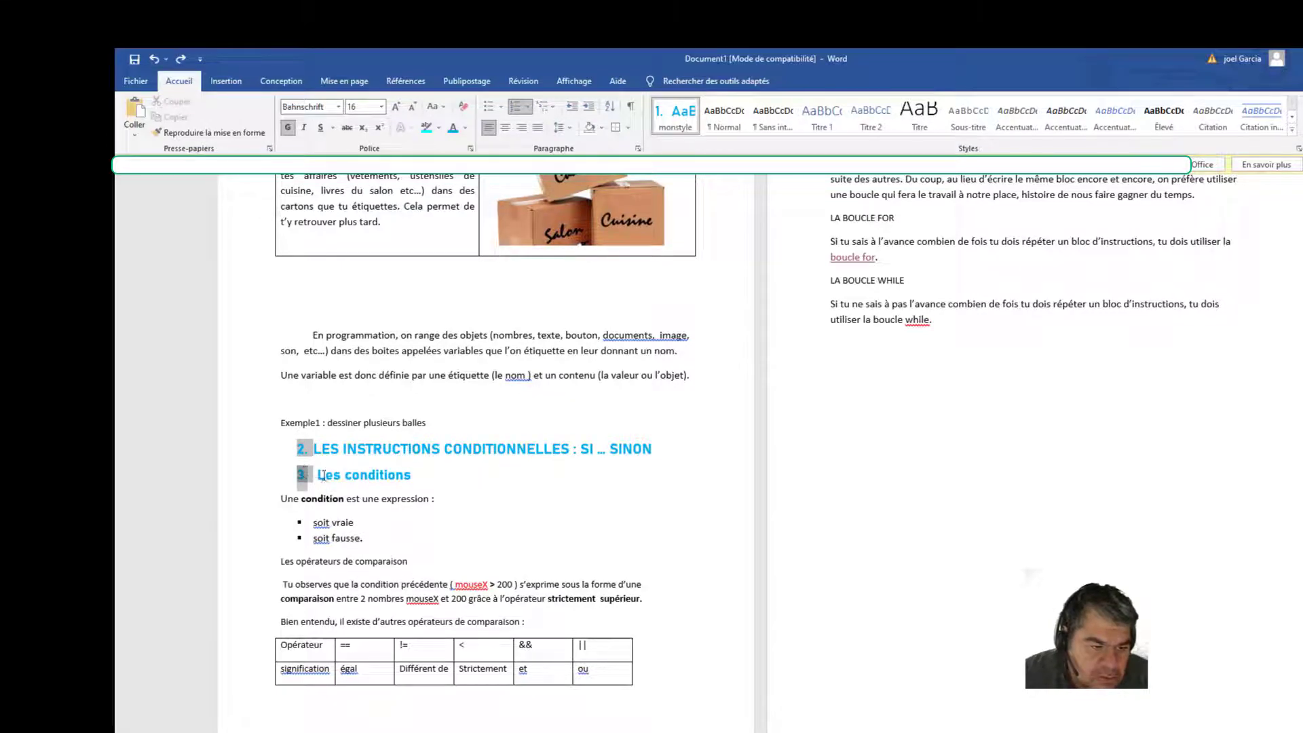
# Step: Demote the "Les conditions" heading to sub-level a
pyautogui.click(323, 475)
pyautogui.press('Tab')
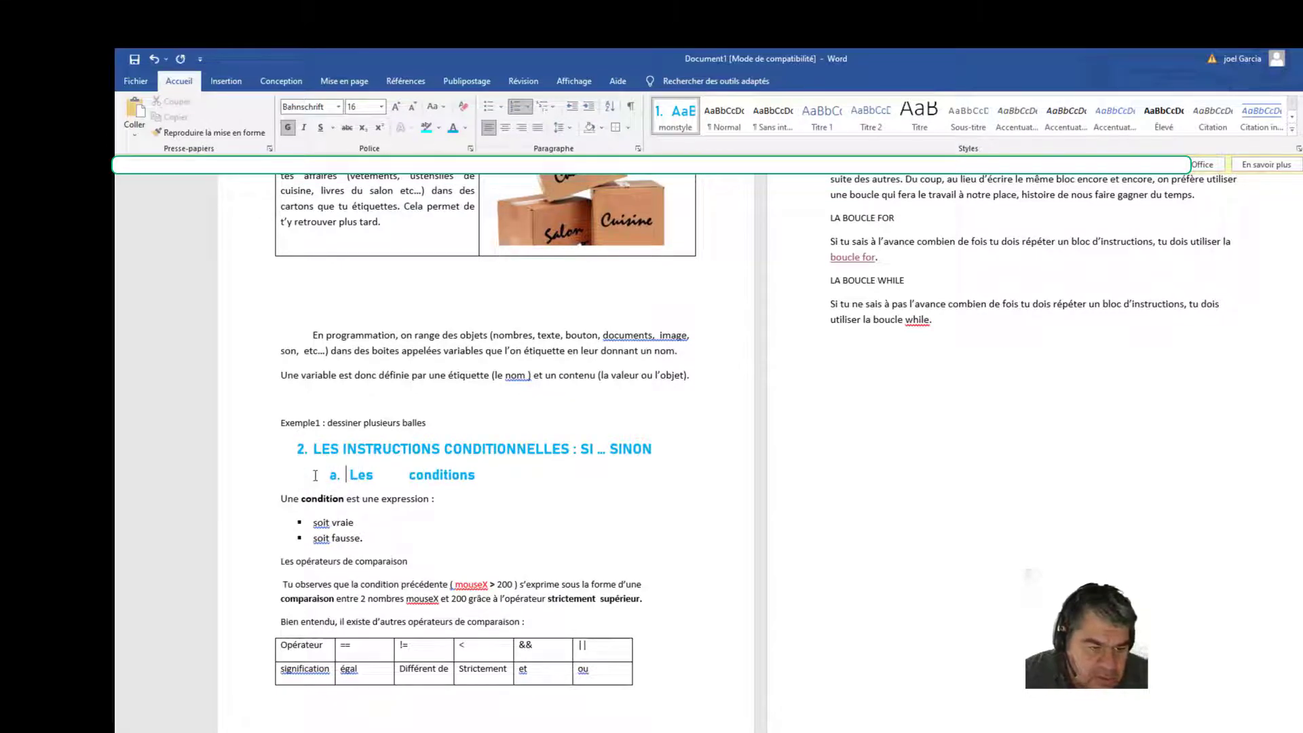
# Step: Apply the monstyle style to the "Les opérateurs de comparaison" line and demote it to sub-level b
pyautogui.click(311, 566)
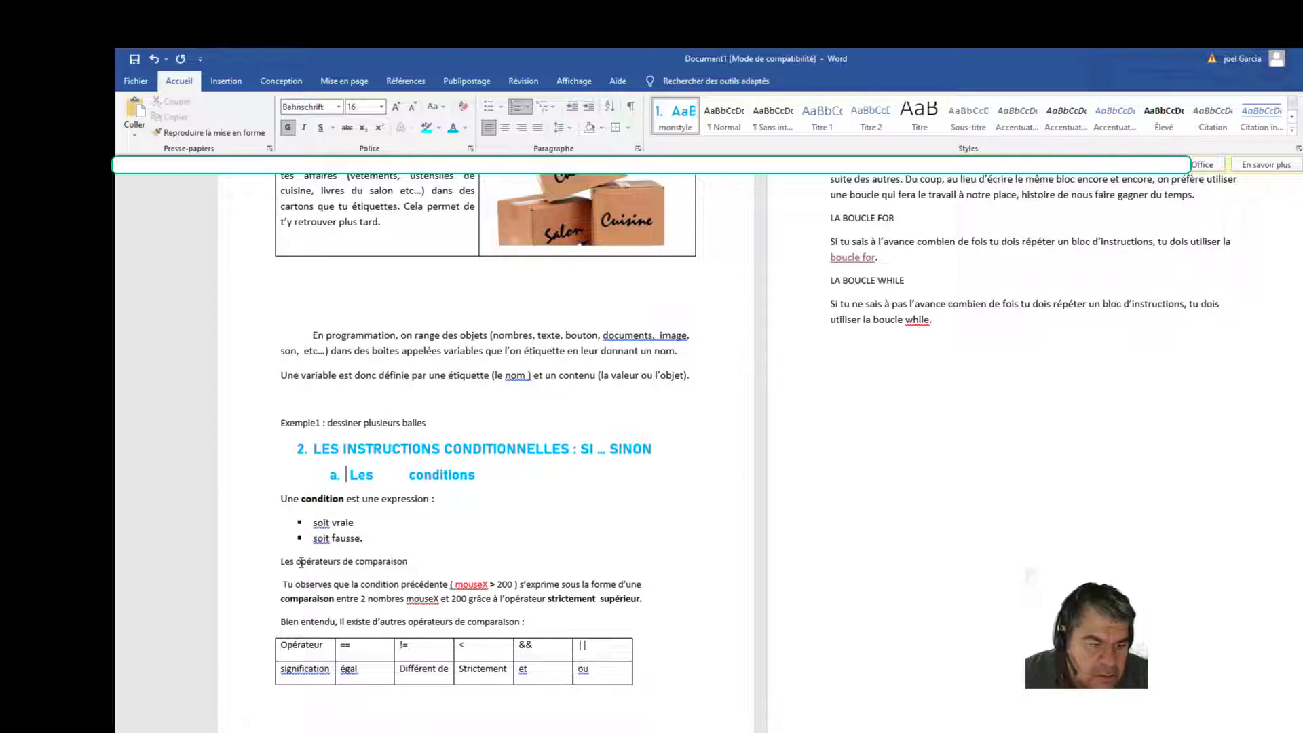
pyautogui.click(669, 119)
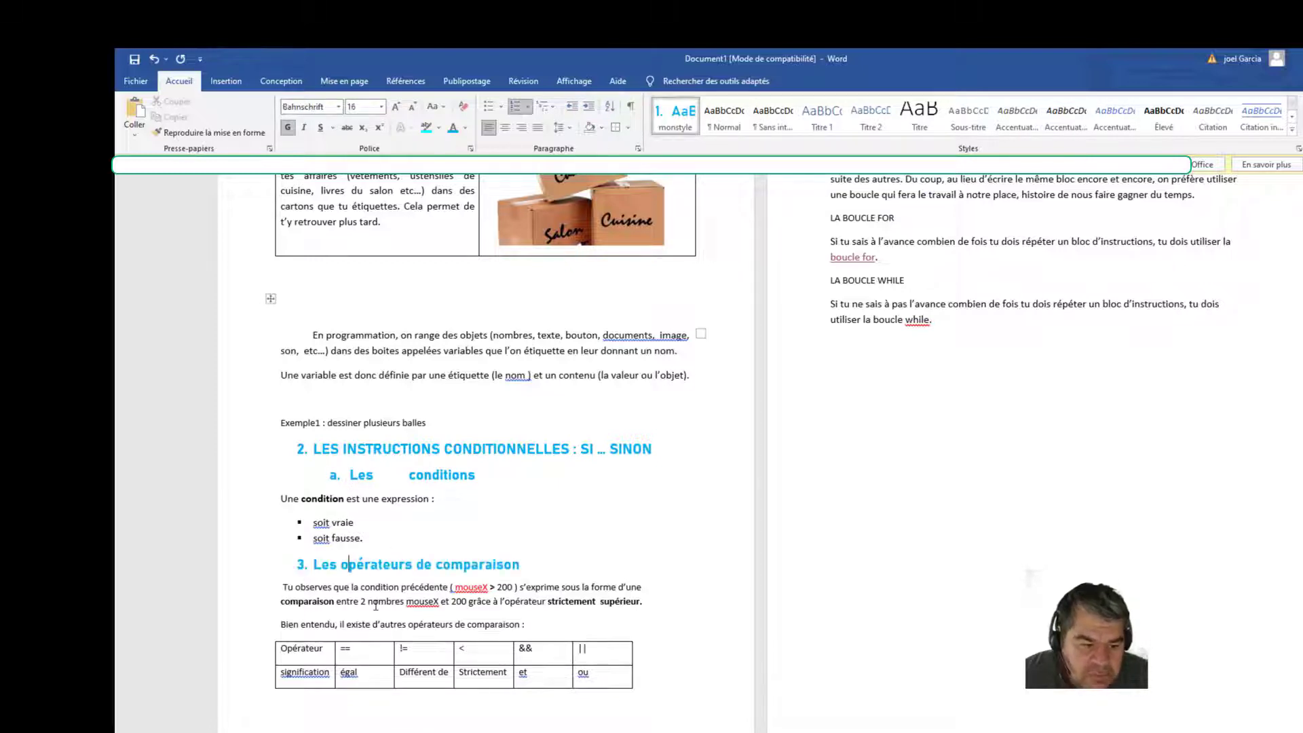
pyautogui.press('Tab')
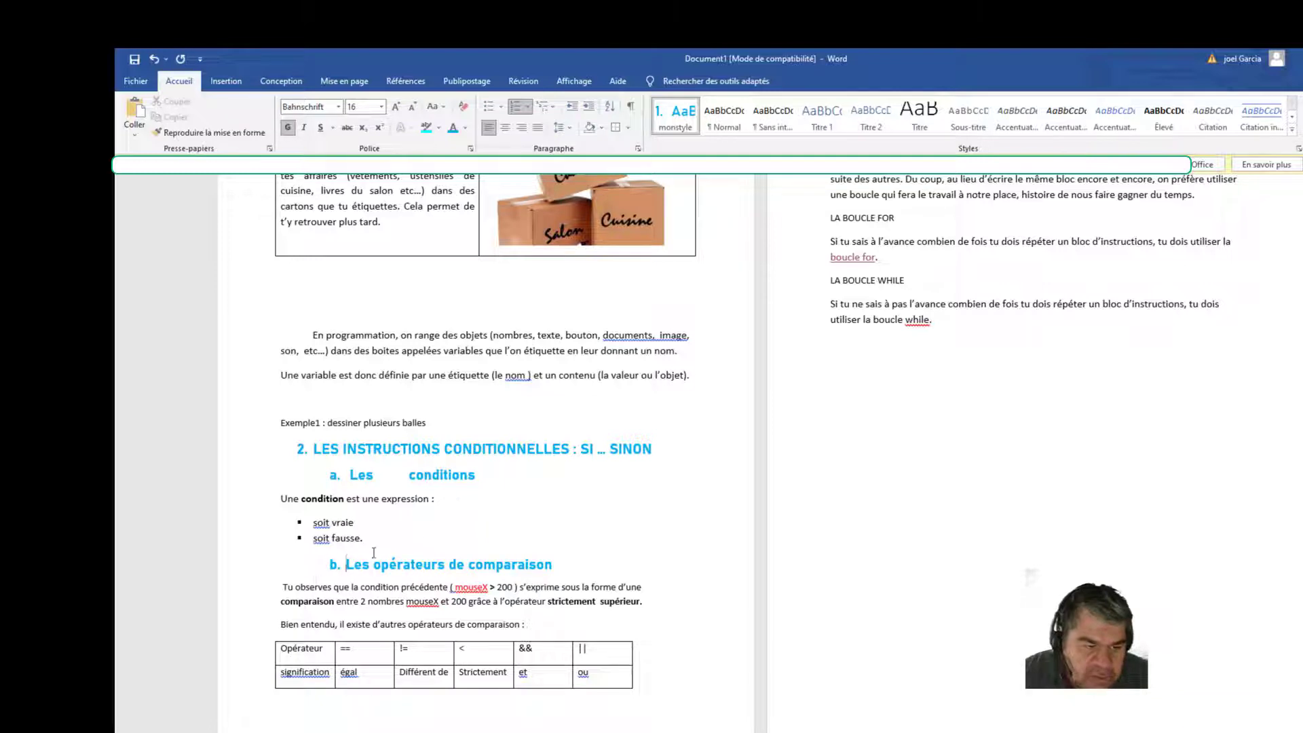
# Step: Apply the monstyle style to the "LES BOUCLES" line as a main numbered heading
pyautogui.scroll(5, 373, 552)
pyautogui.click(856, 327)
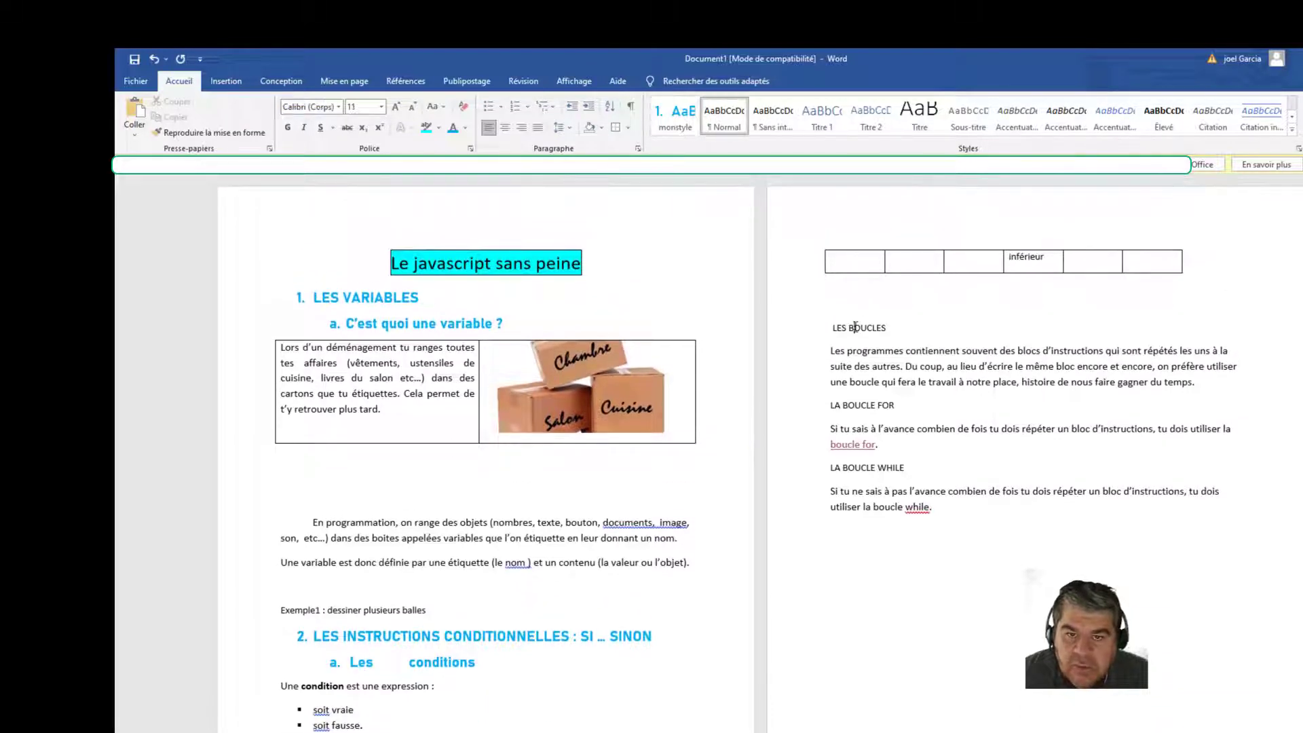
pyautogui.click(675, 116)
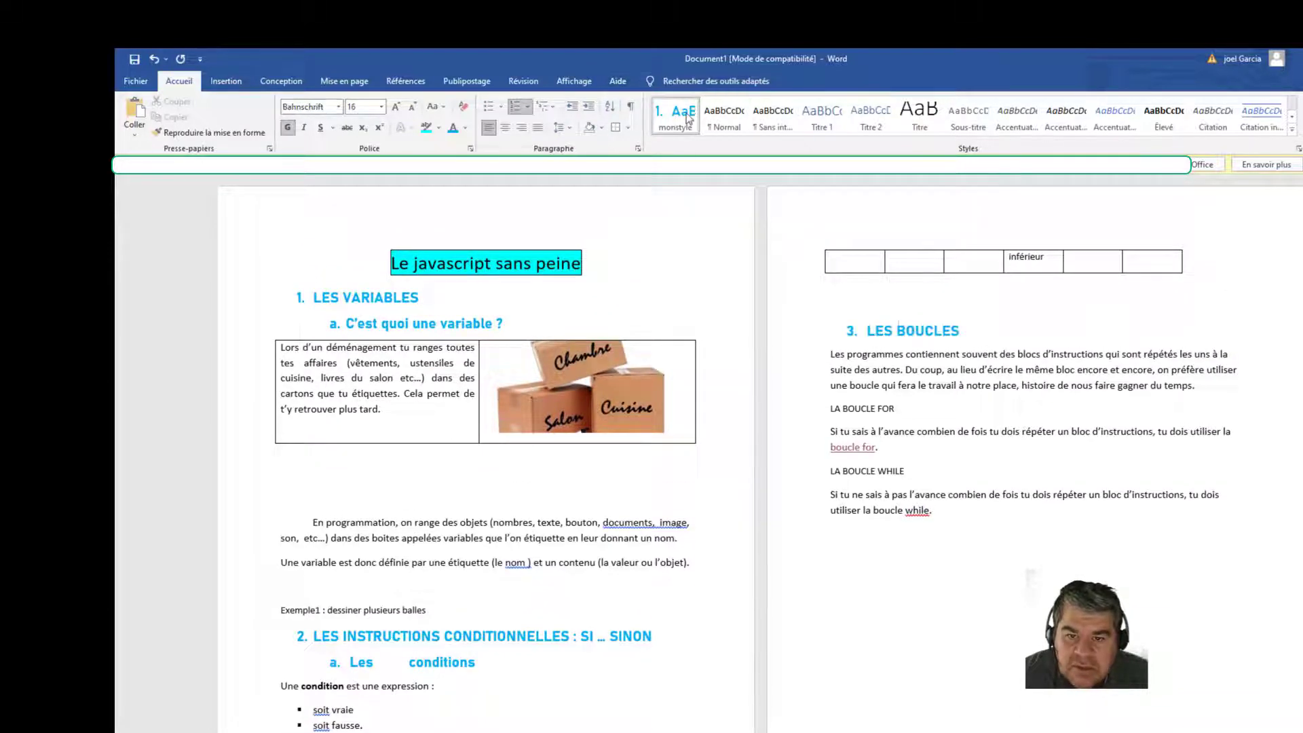
# Step: Apply the monstyle style to the "LA BOUCLE FOR" line and demote it to sub-level a
pyautogui.click(856, 411)
pyautogui.hotkey('ctrl', 'y')
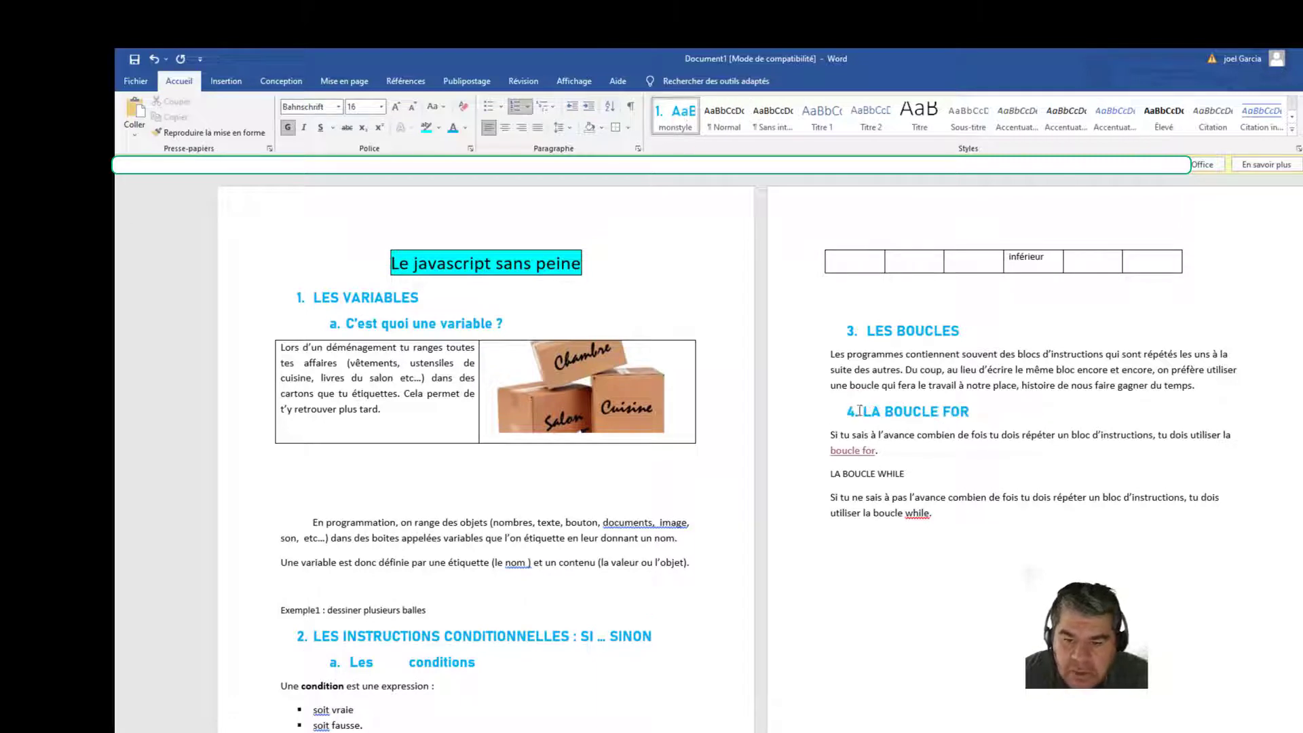
pyautogui.press('Tab')
# Step: Apply the monstyle style to the "LA BOUCLE WHILE" line and demote it to sub-level b
pyautogui.click(835, 474)
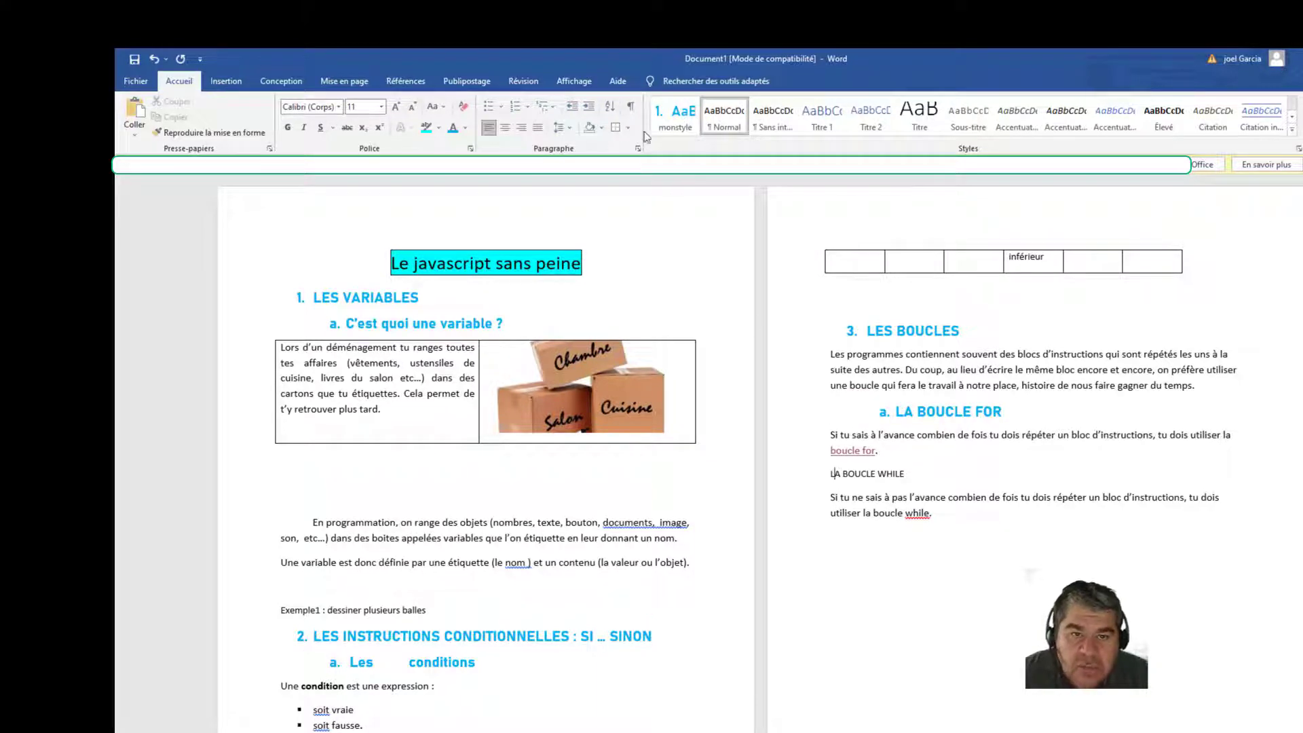
pyautogui.click(675, 116)
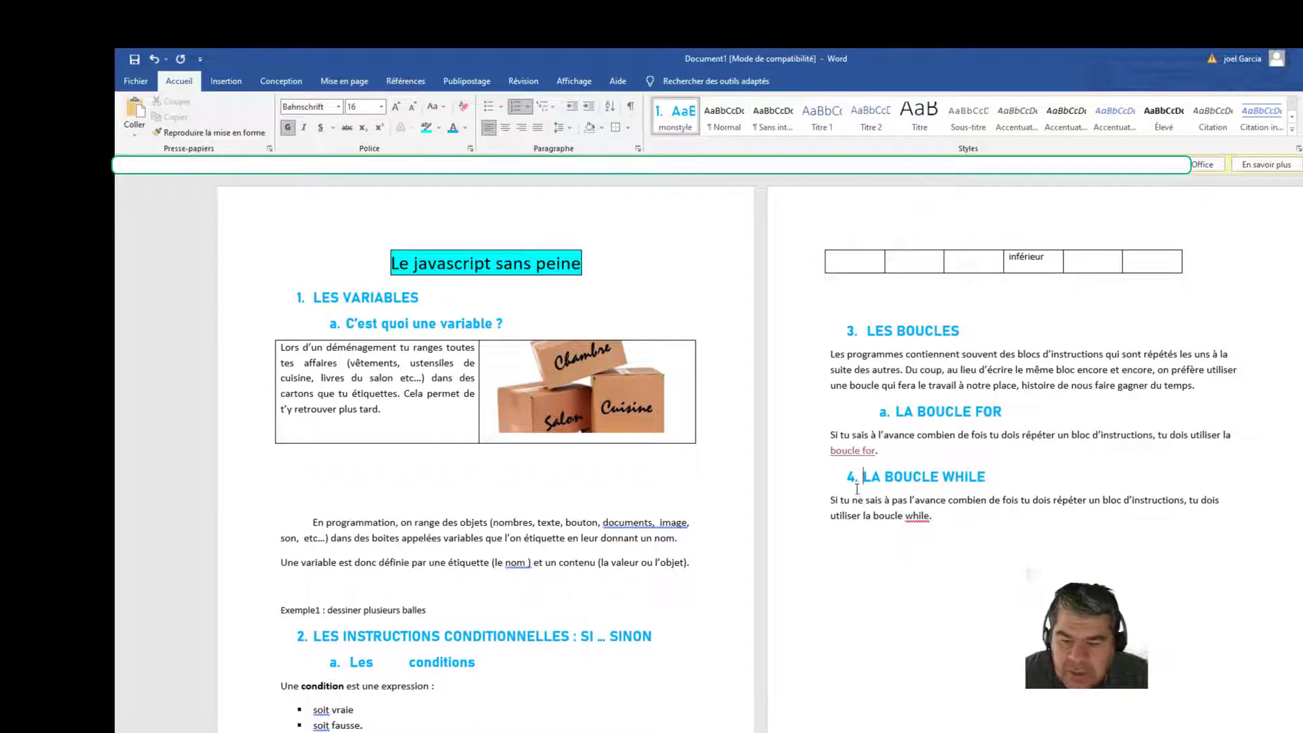
pyautogui.press('Tab')
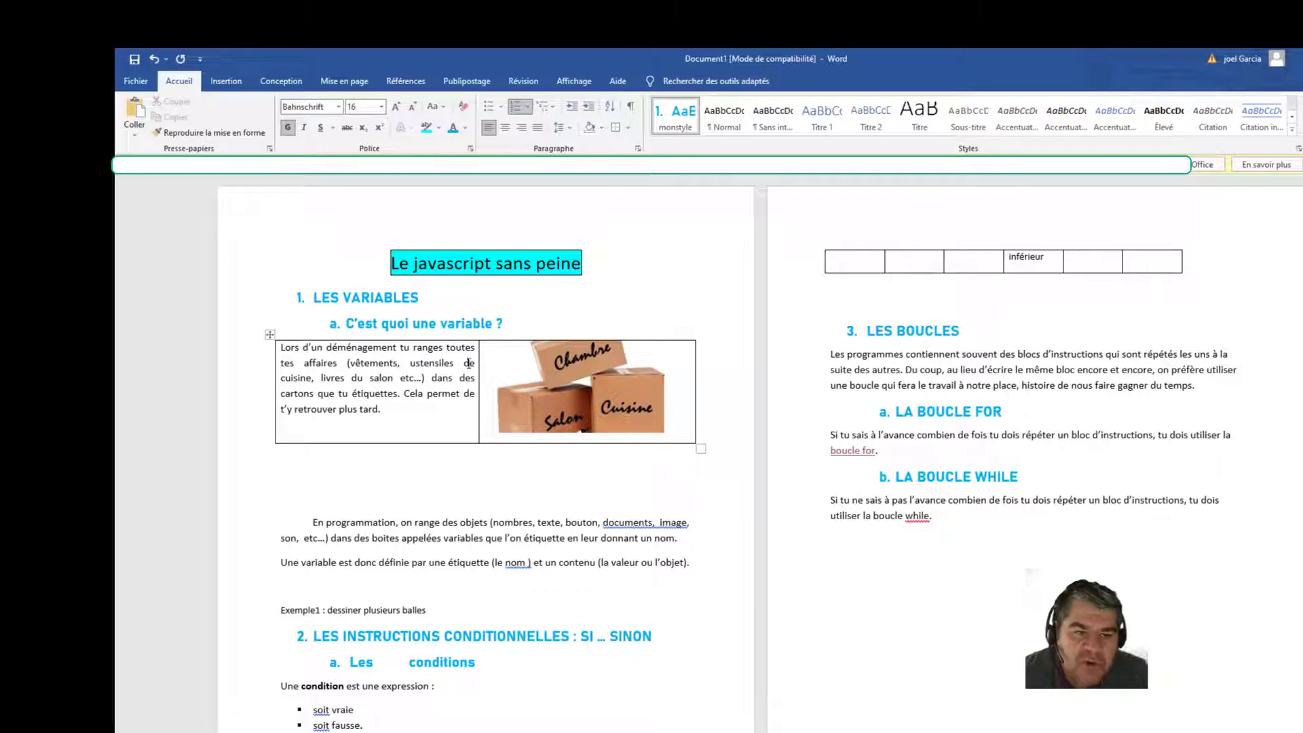
# Step: Insert a page break before the LES VARIABLES heading so the title stands alone on the first page
pyautogui.click(292, 309)
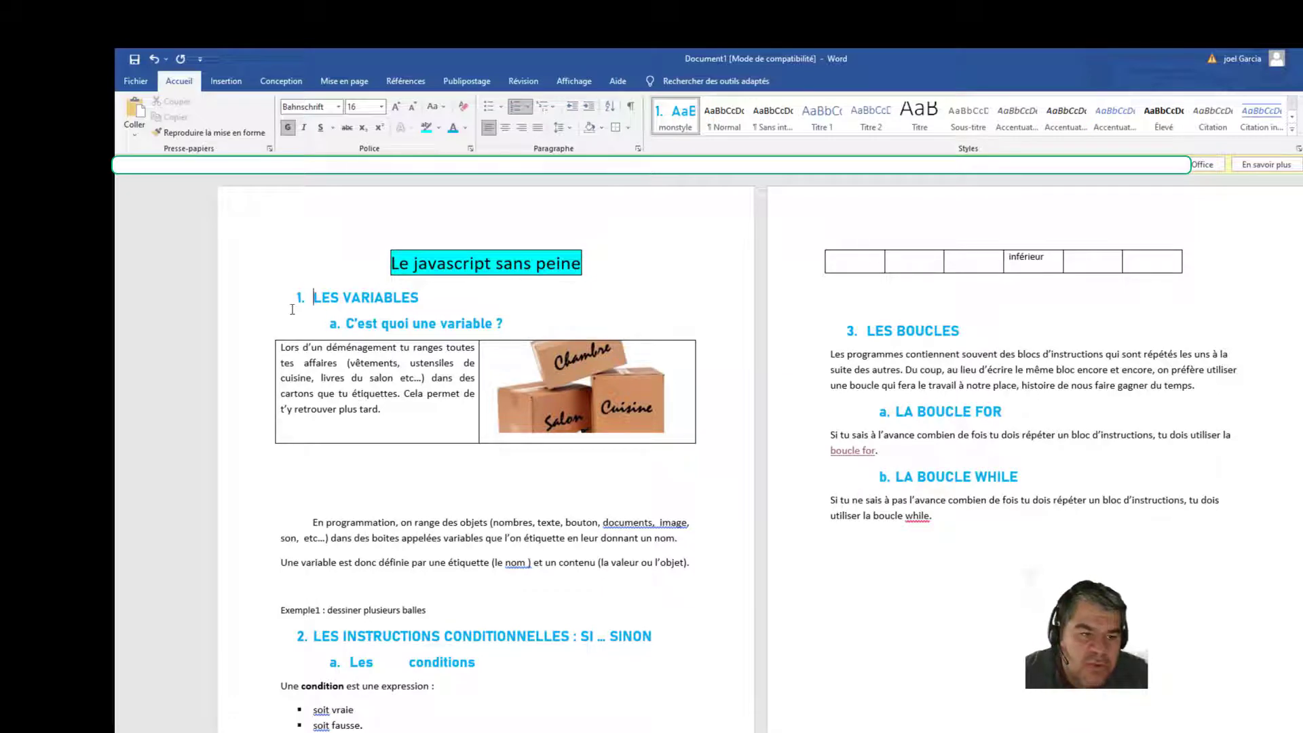
pyautogui.click(226, 81)
pyautogui.click(196, 114)
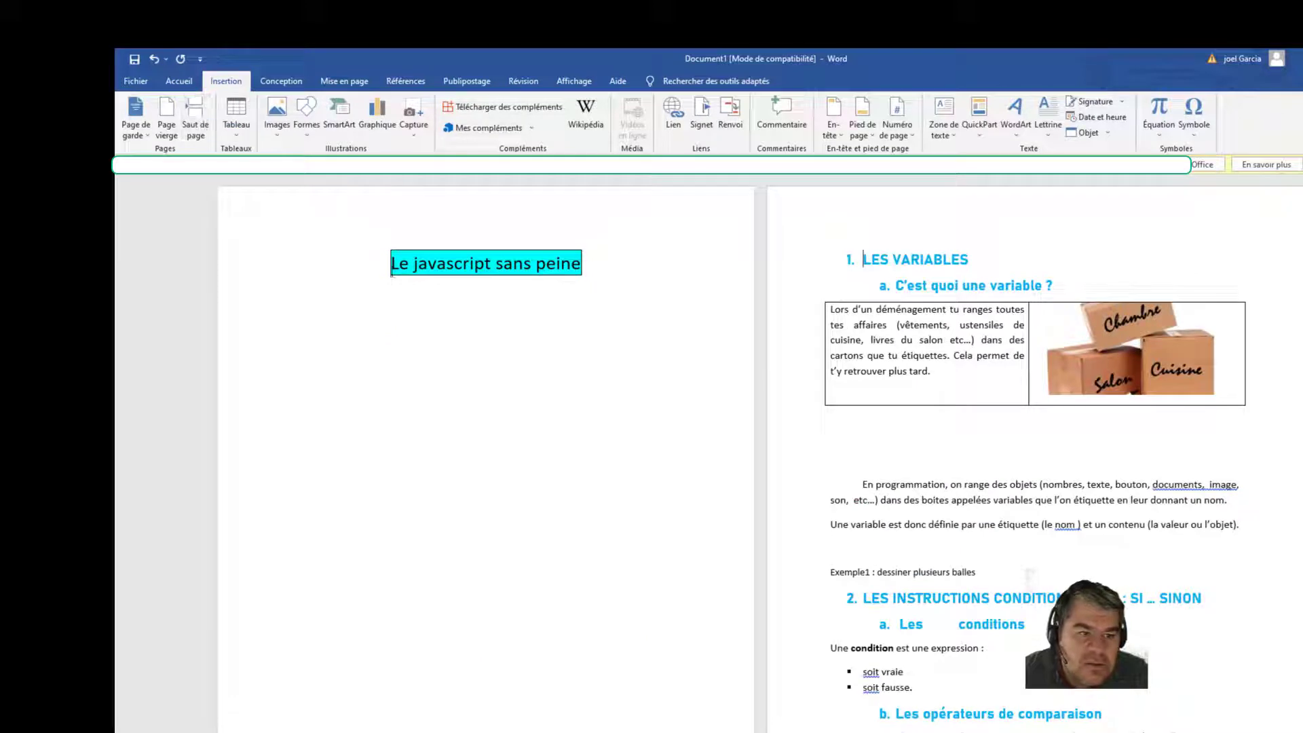
pyautogui.click(404, 324)
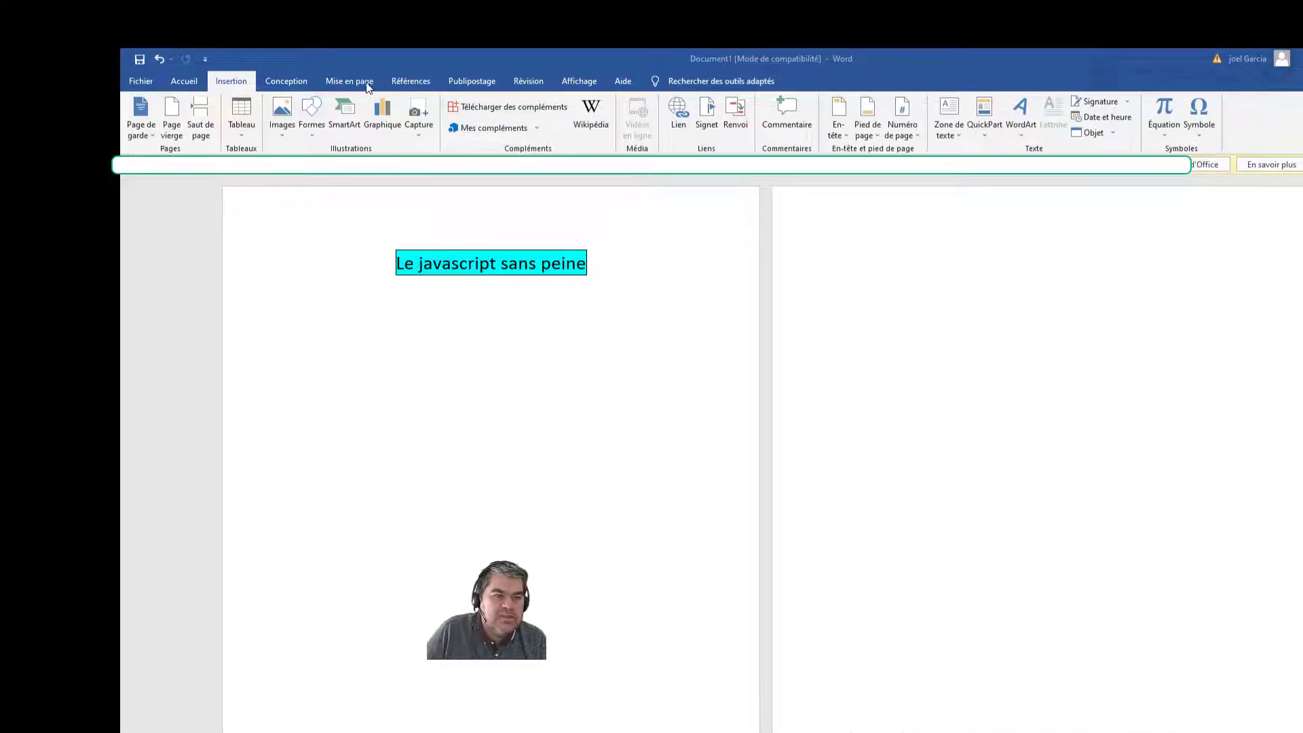
# Step: Insert a custom table of contents on the blank second page, with the monstyle style assigned to level 2
pyautogui.click(403, 82)
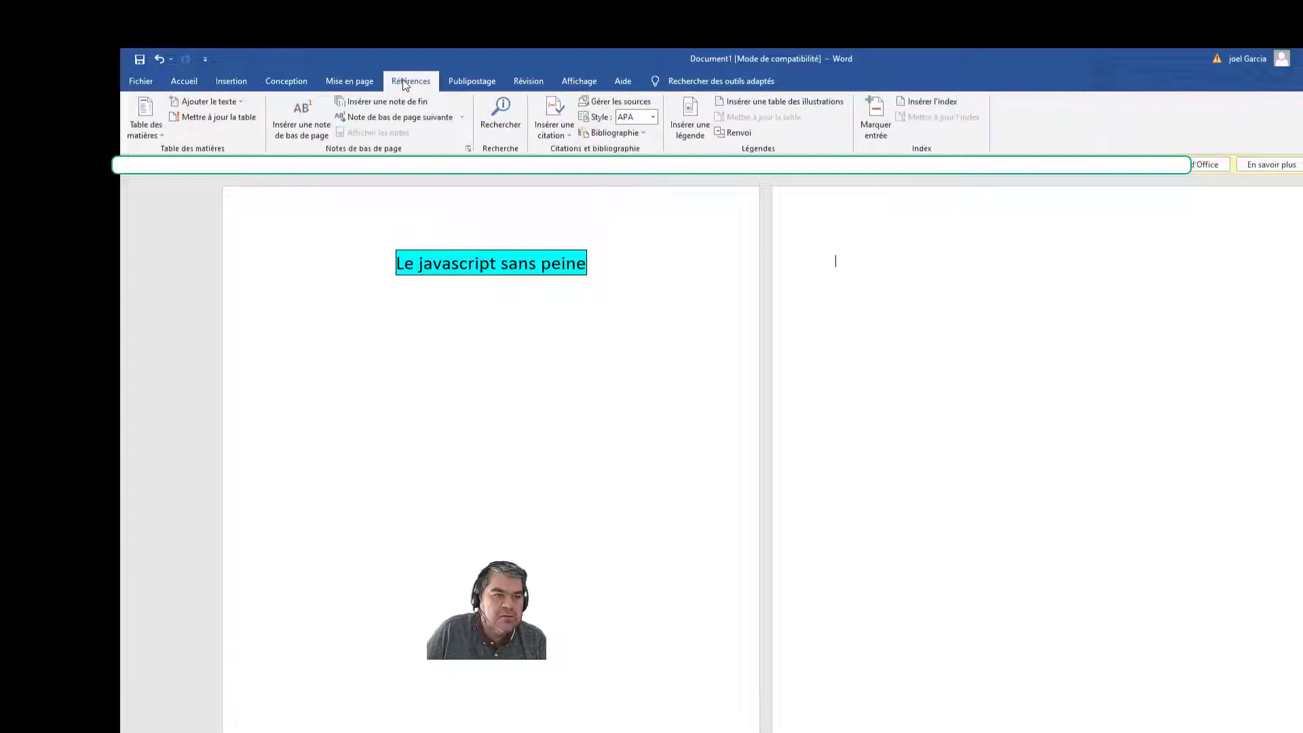
pyautogui.click(161, 136)
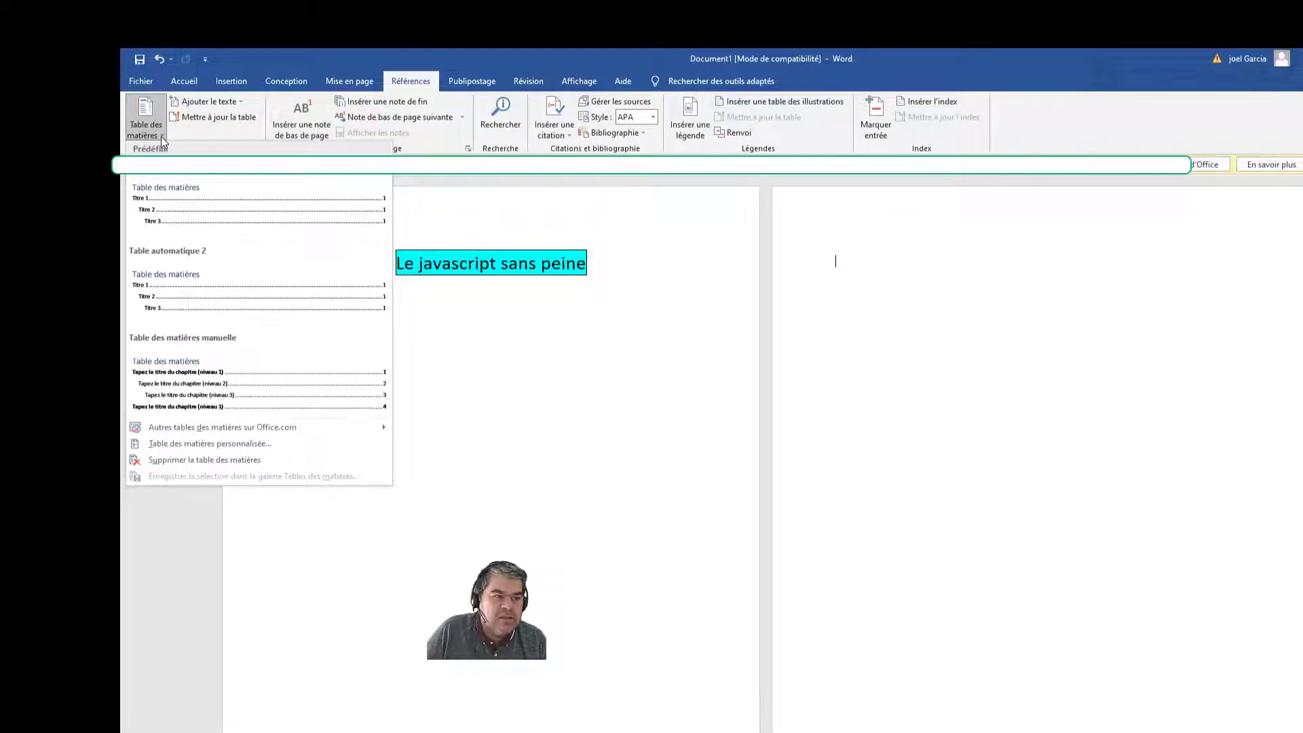
pyautogui.click(206, 442)
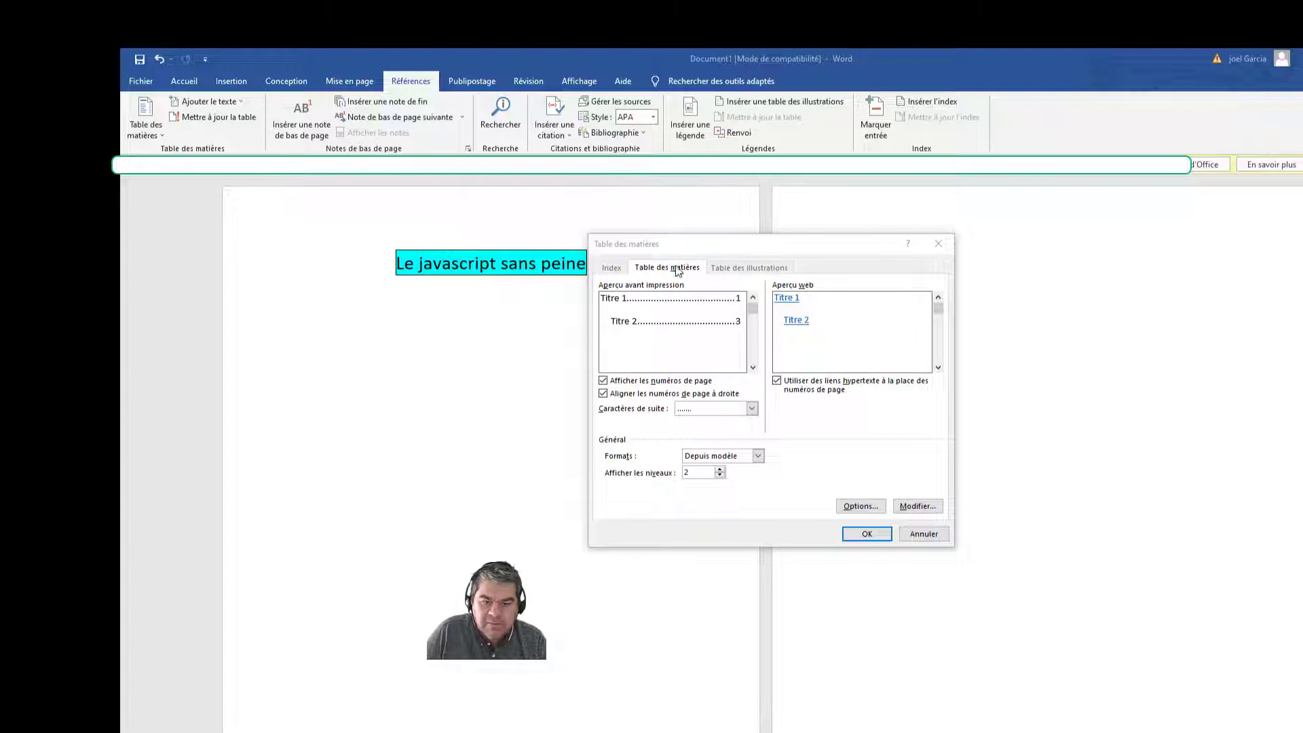
pyautogui.click(866, 511)
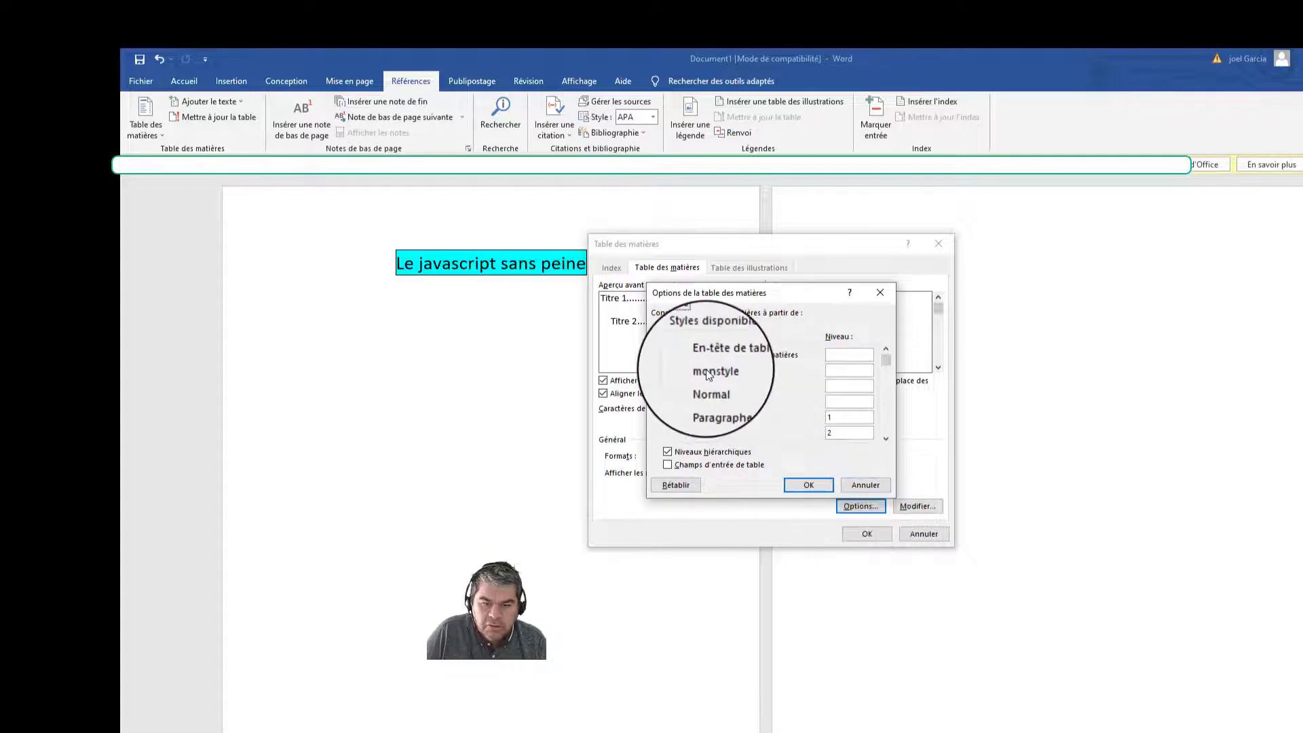
pyautogui.click(836, 372)
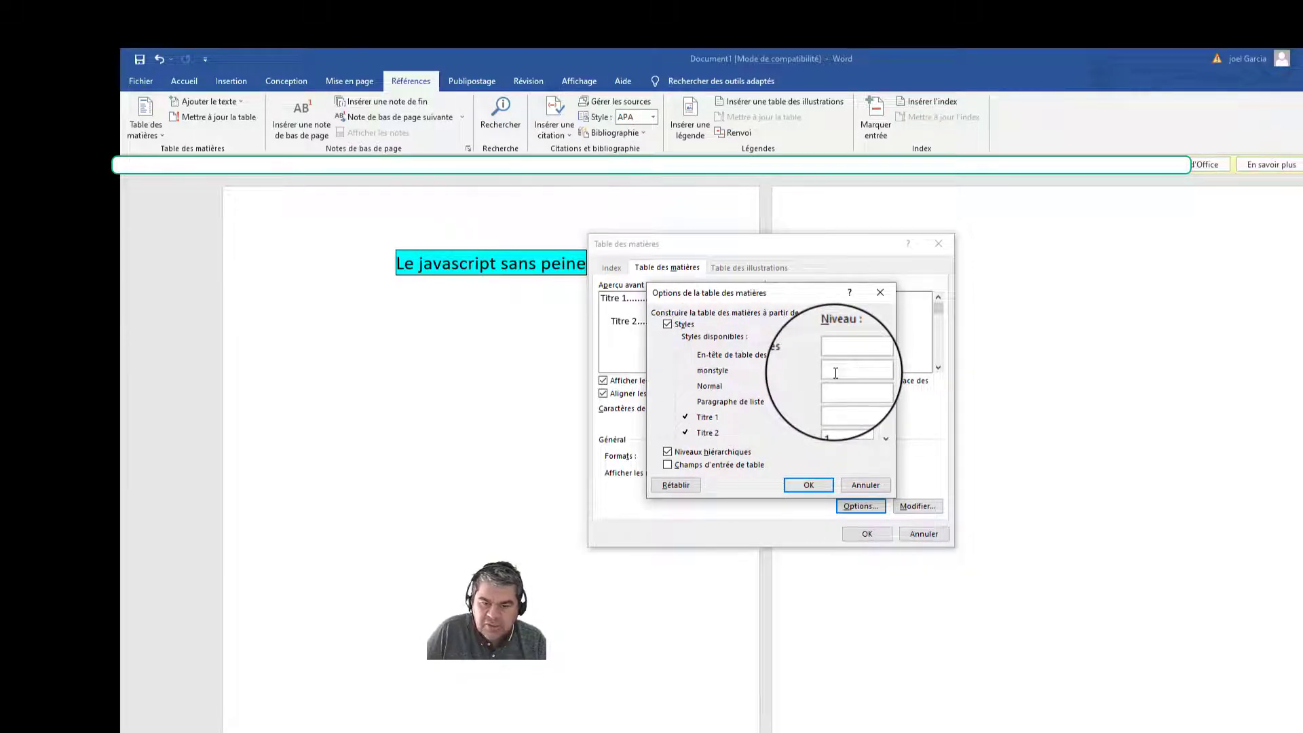
pyautogui.write('2')
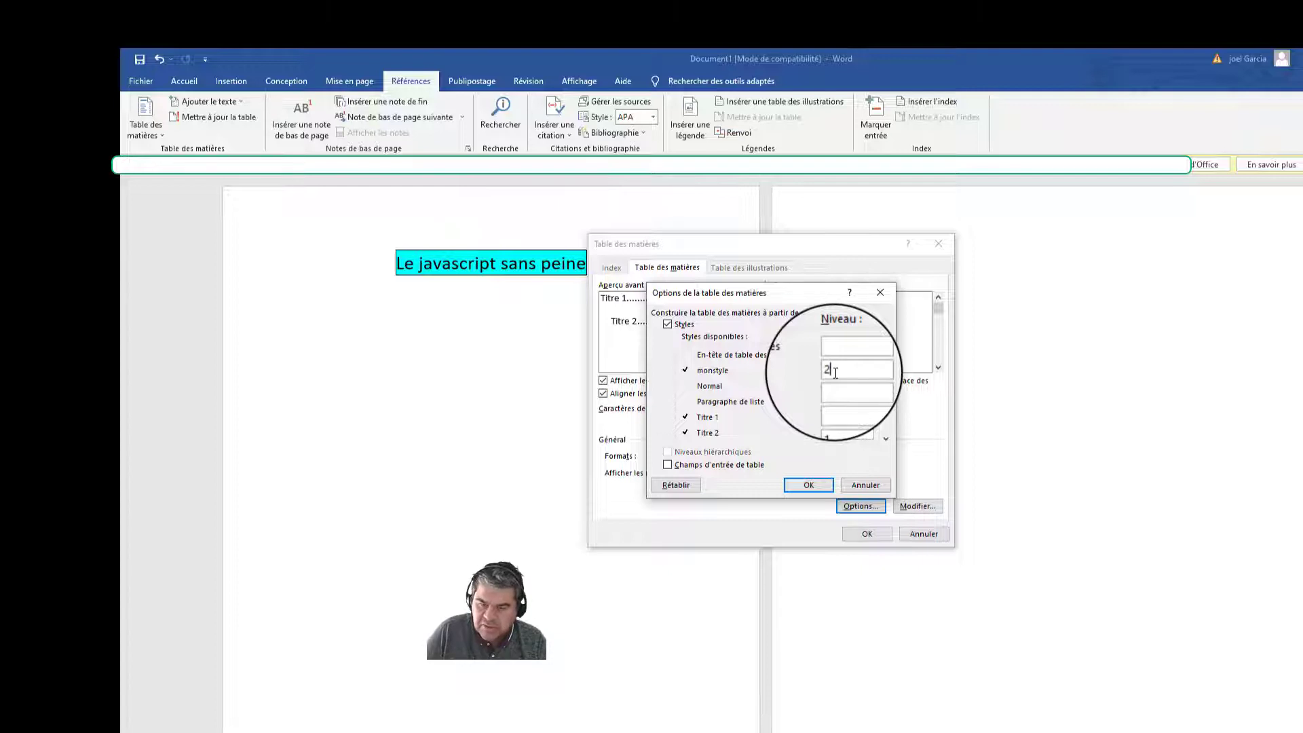
pyautogui.click(806, 485)
pyautogui.click(868, 535)
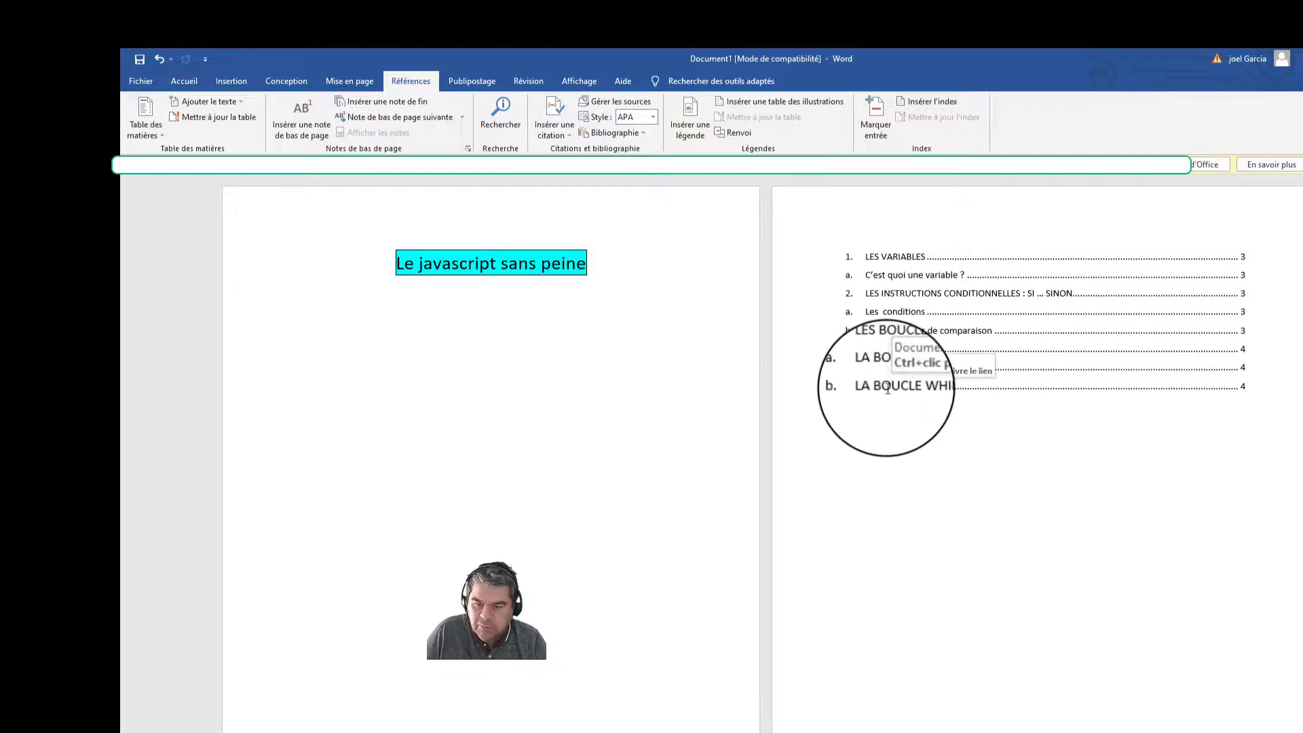
# Step: Follow the LA BOUCLE WHILE entry's link in the table of contents, then return to the table
pyautogui.keyDown('ctrl'); pyautogui.click(889, 387); pyautogui.keyUp('ctrl')
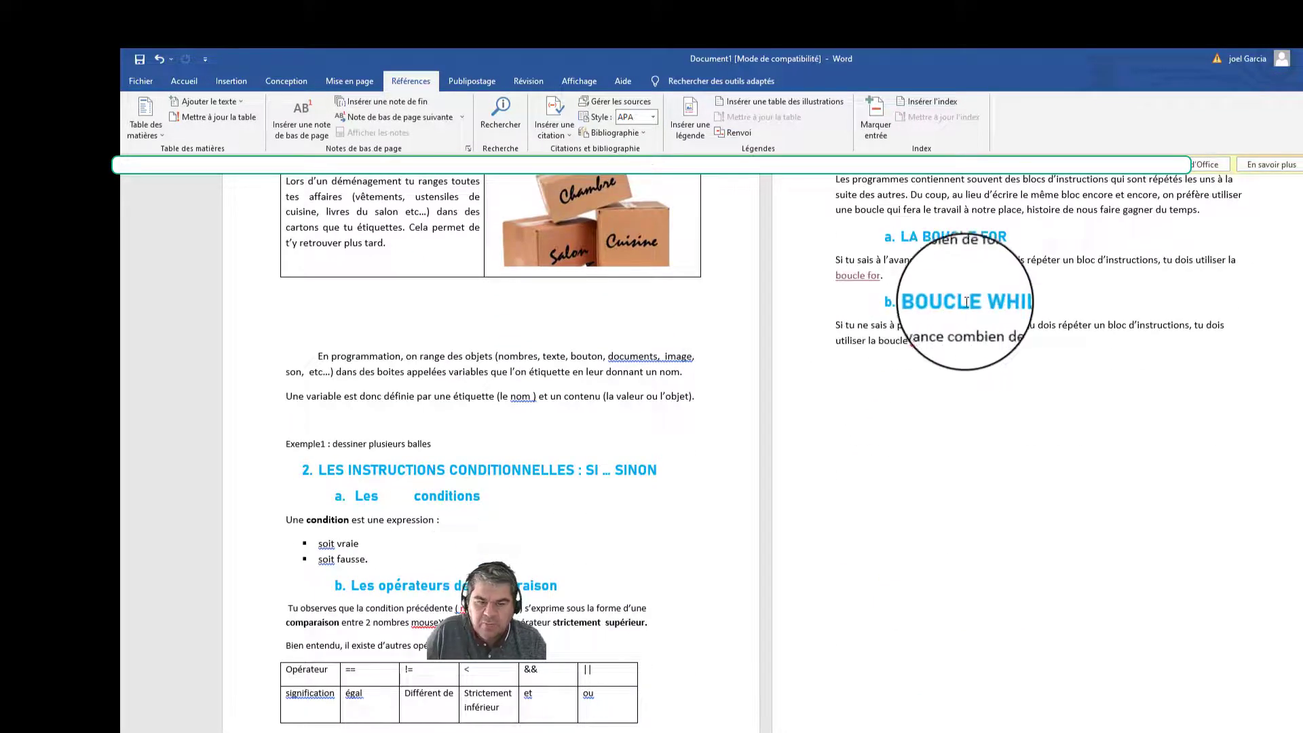
pyautogui.scroll(15, 842, 509)
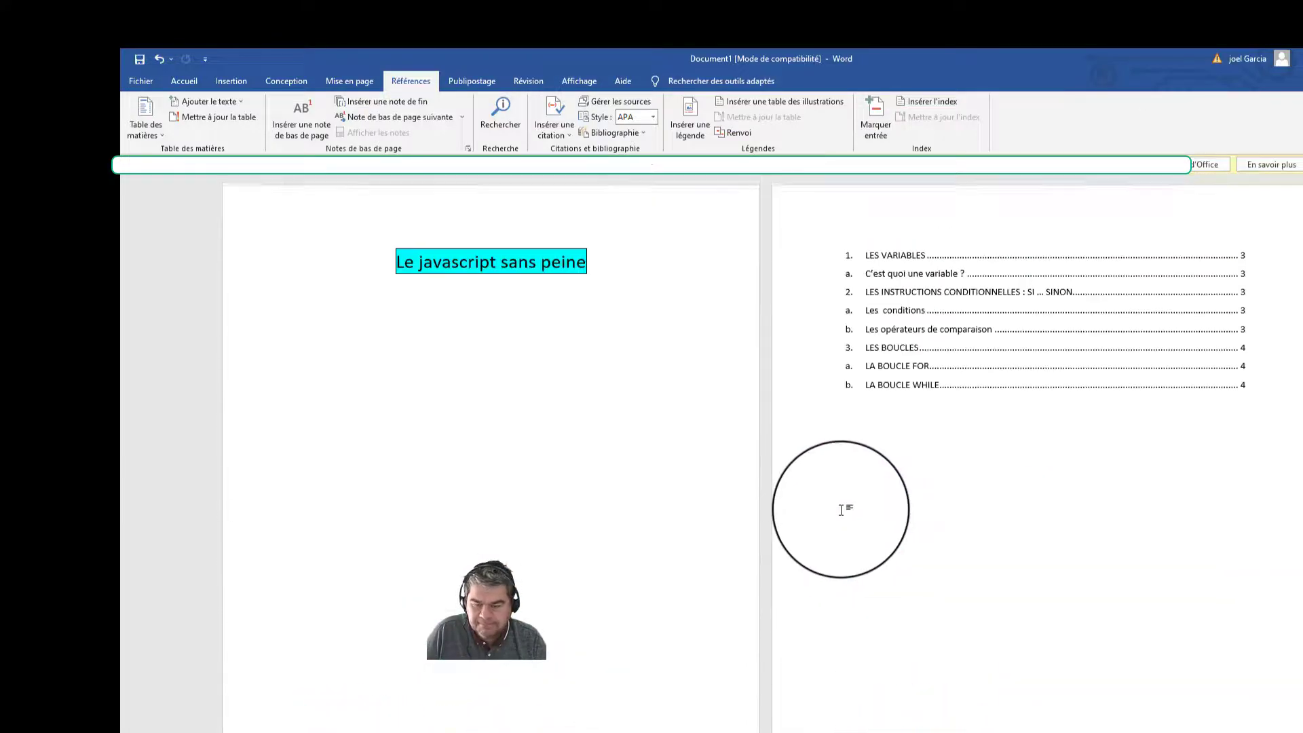